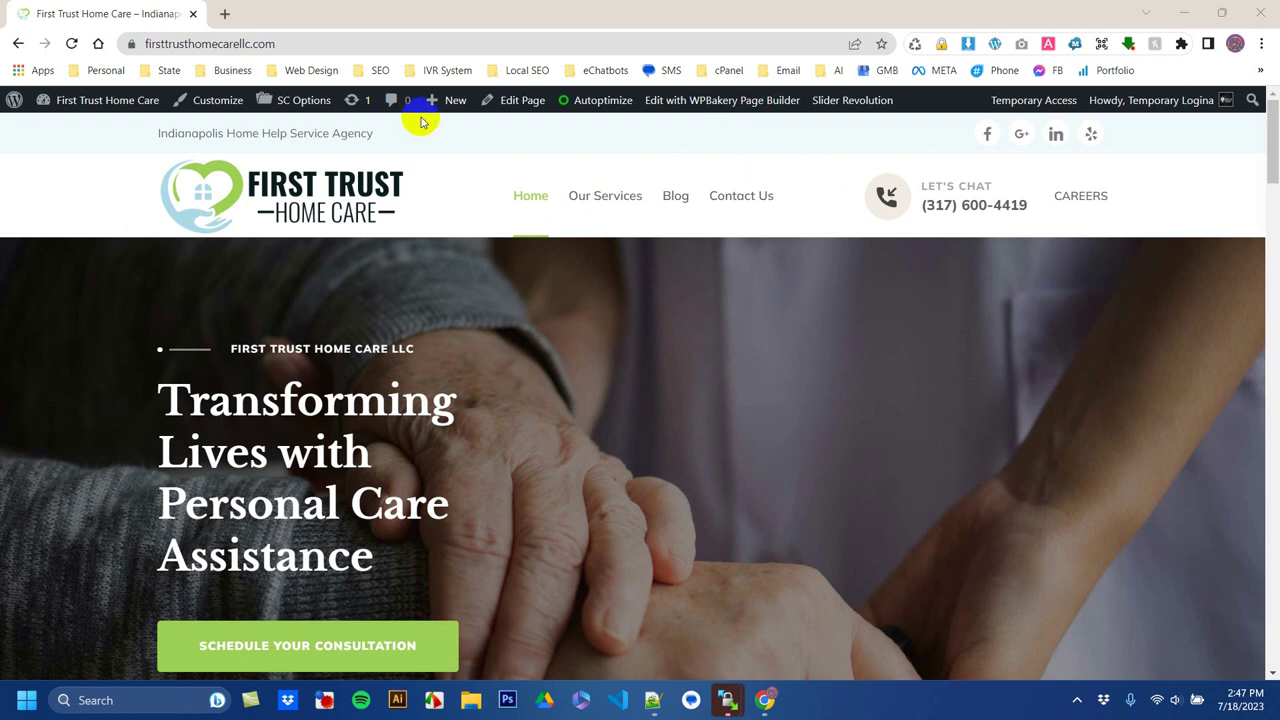
Step: Open the site's Menus admin page in a new browser tab and place that tab before the homepage tab
scroll(1094, 286, down, 15)
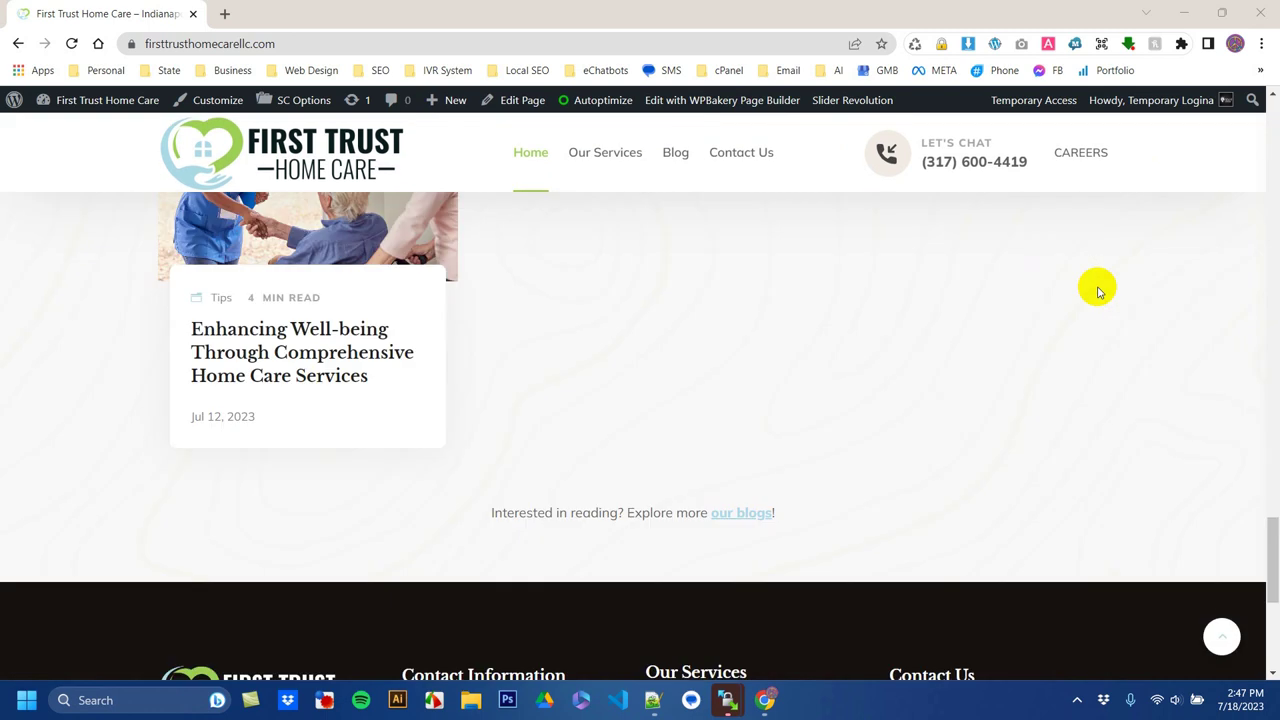
scroll(823, 257, down, 3)
scroll(589, 306, up, 20)
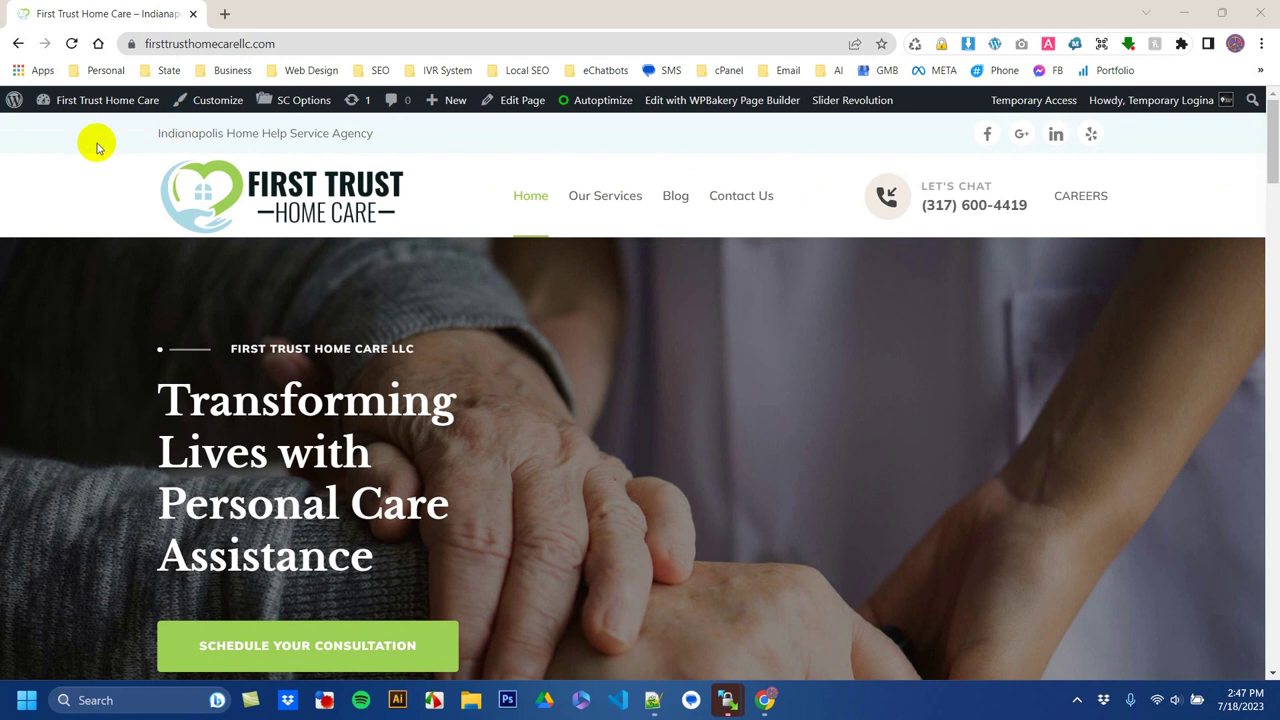
mouse_move(120, 100)
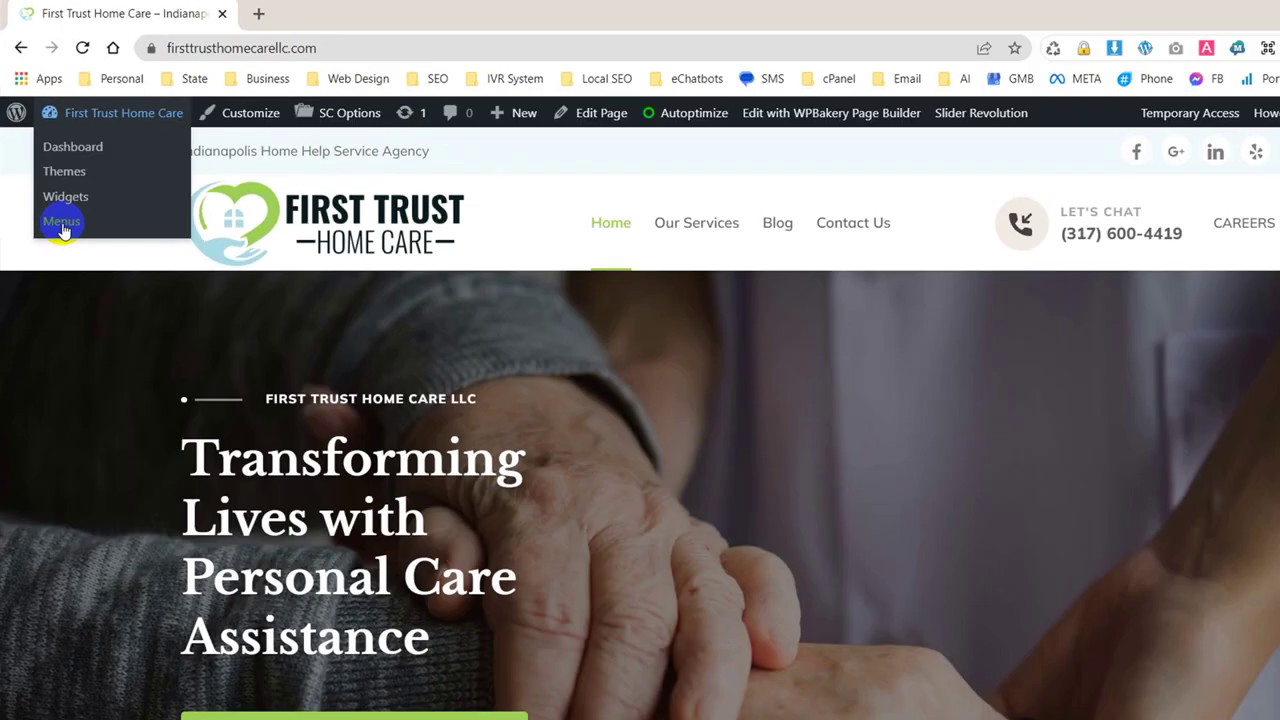
right_click(112, 389)
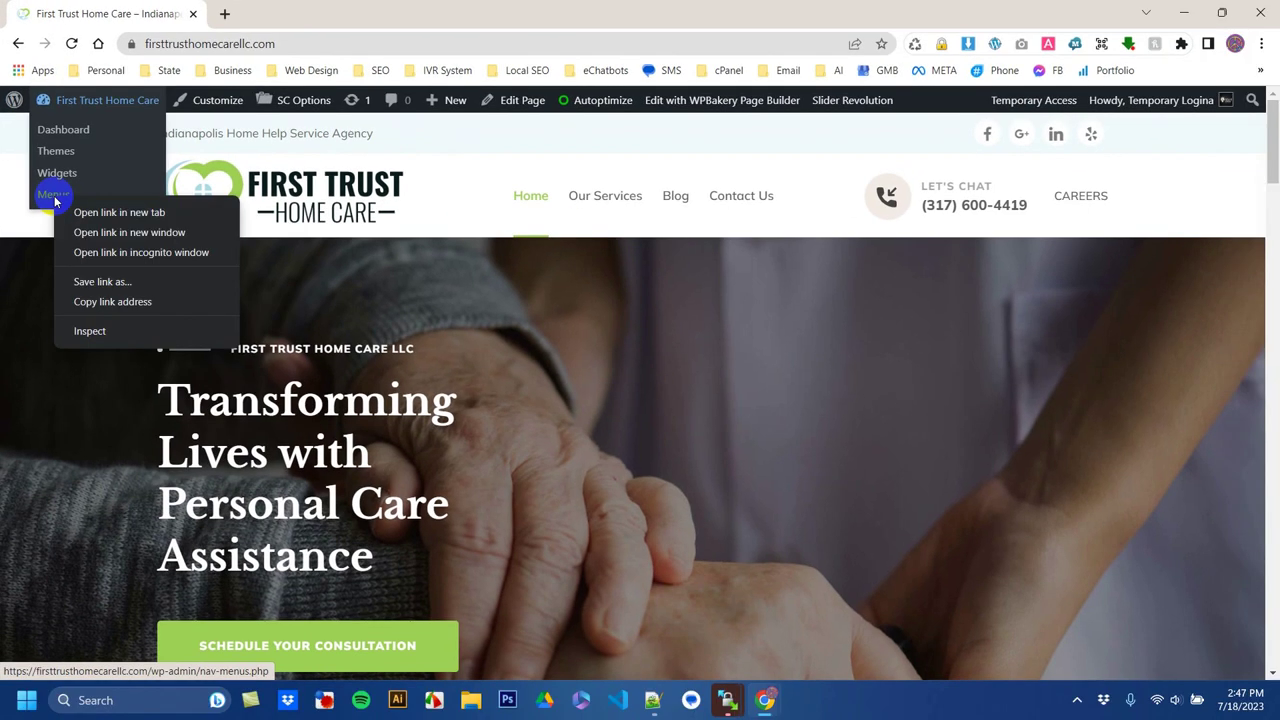
click(119, 213)
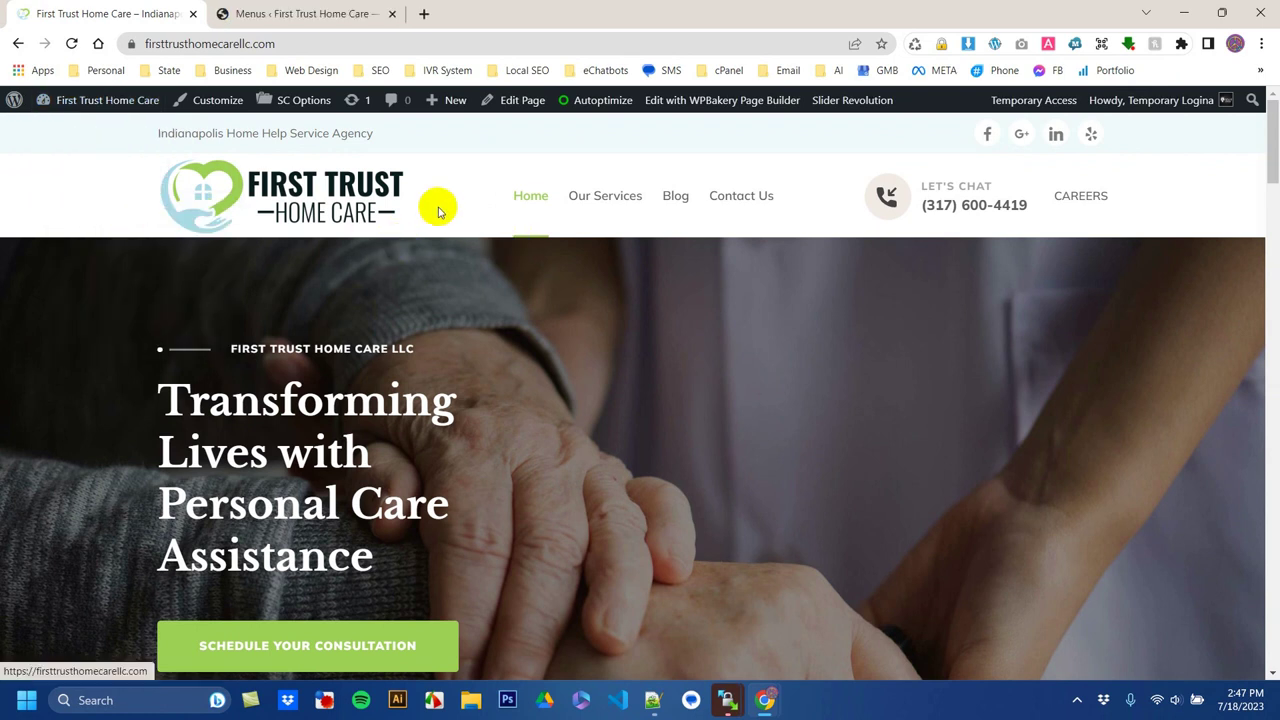
click(295, 13)
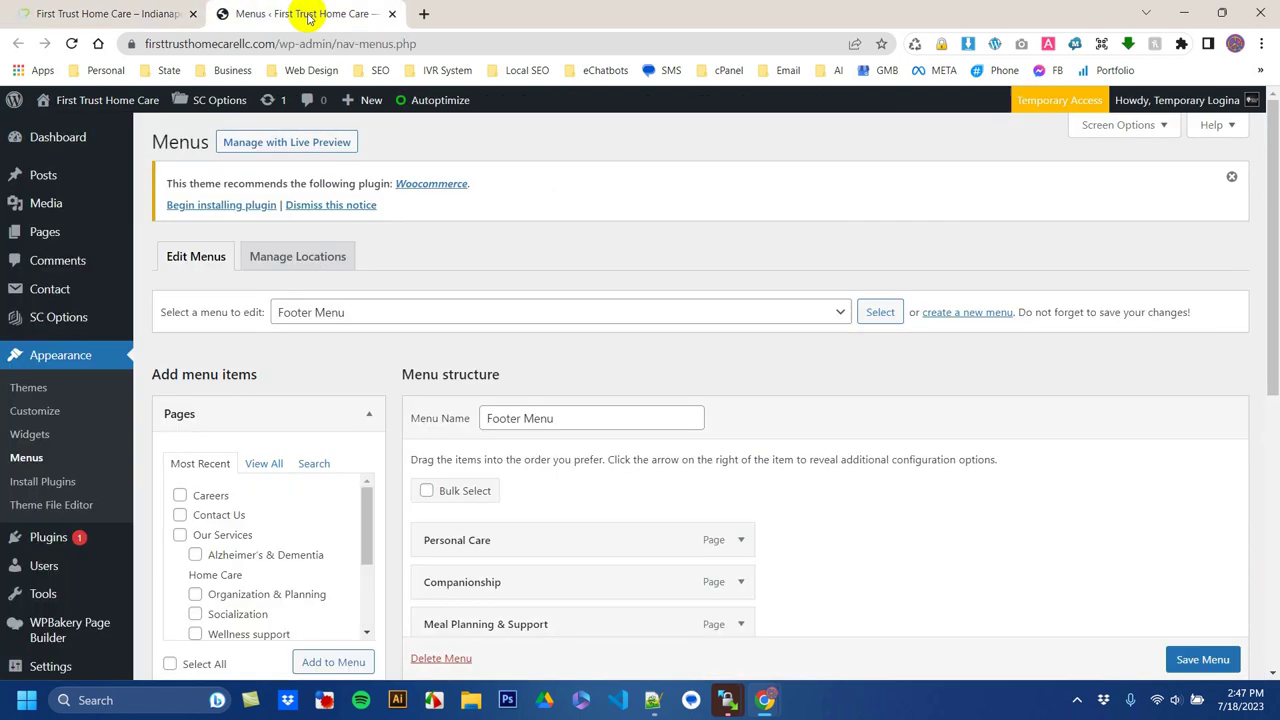
drag(290, 14, 220, 18)
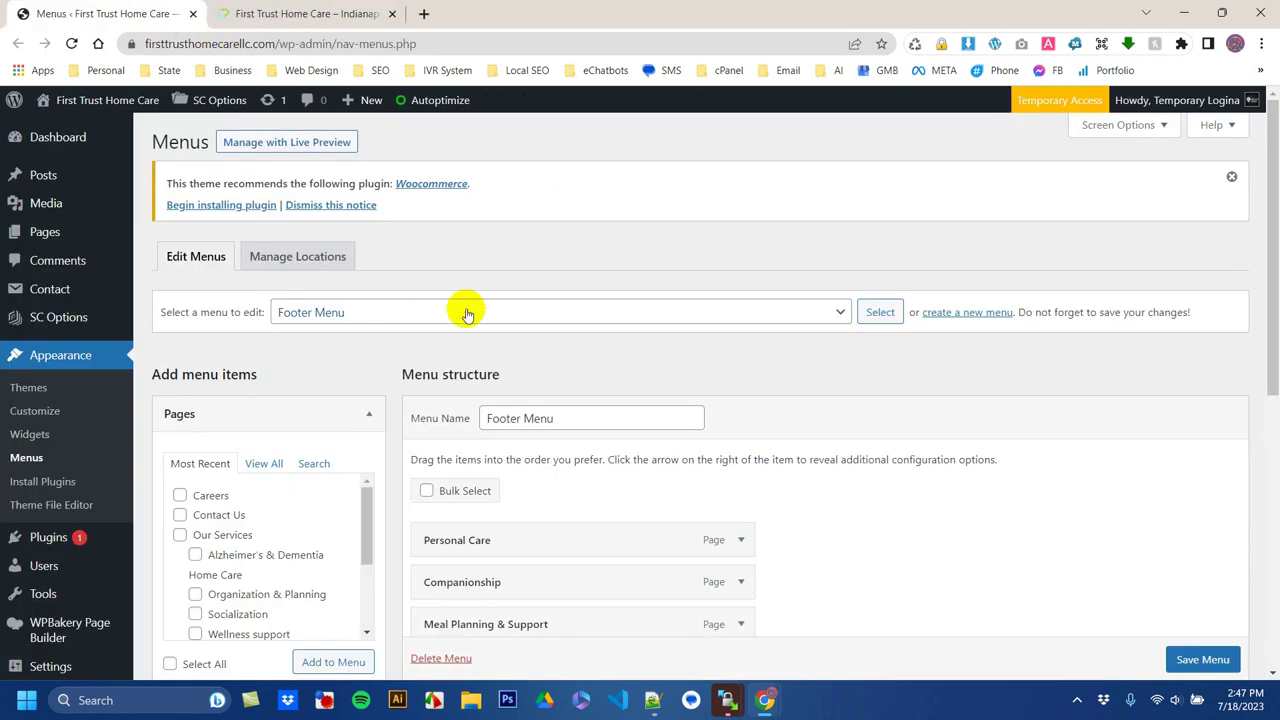
Step: Compare the Footer Menu's items with the live site's Our Services dropdown and its footer services list
scroll(700, 380, down, 2)
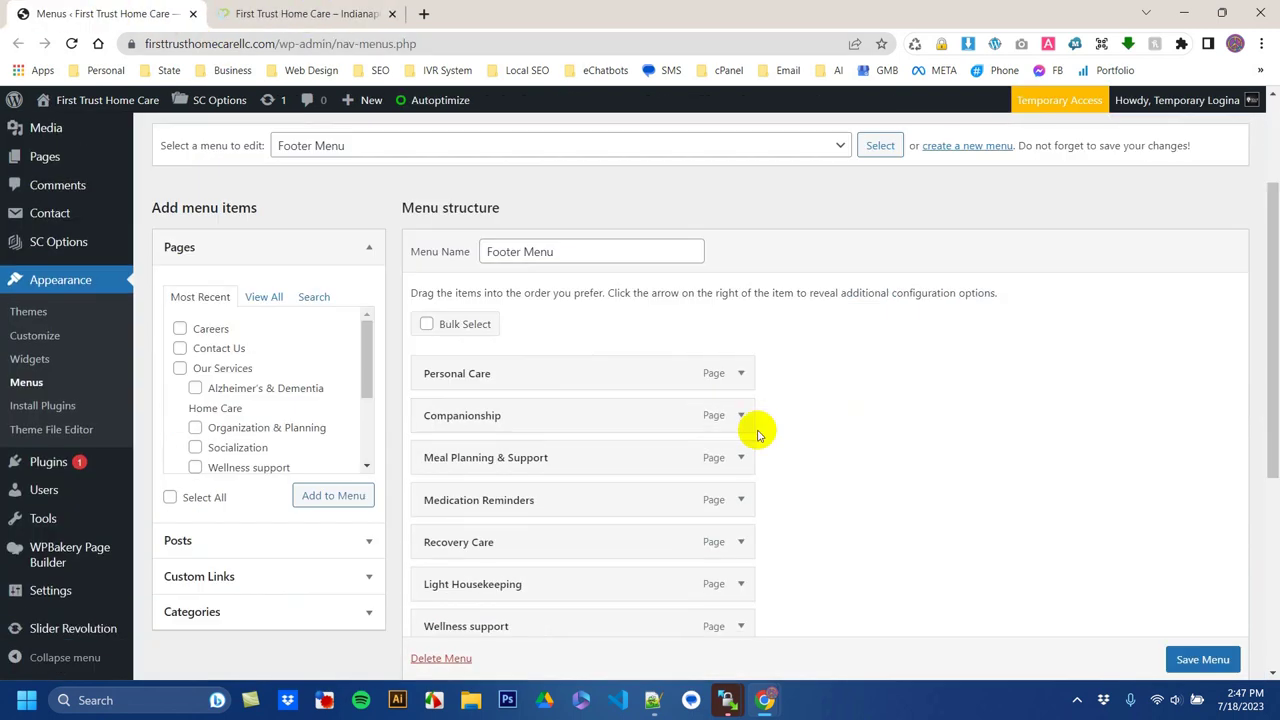
scroll(758, 432, down, 2)
click(320, 13)
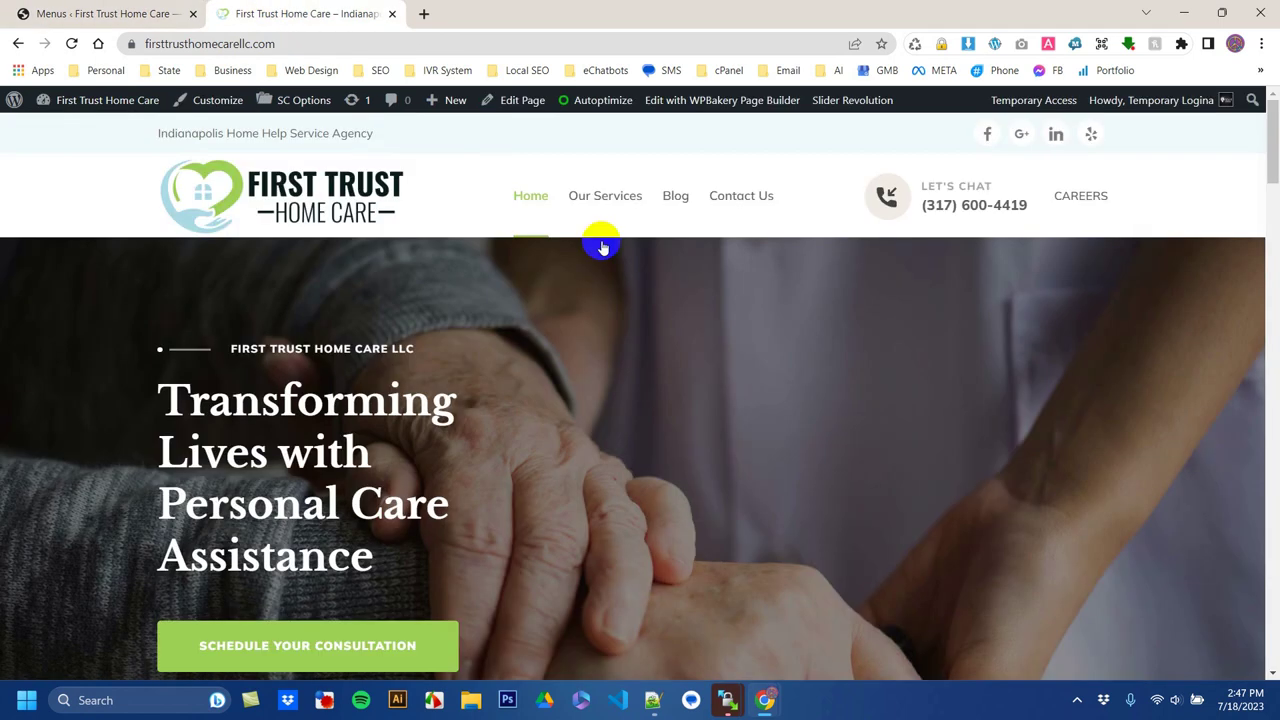
mouse_move(630, 218)
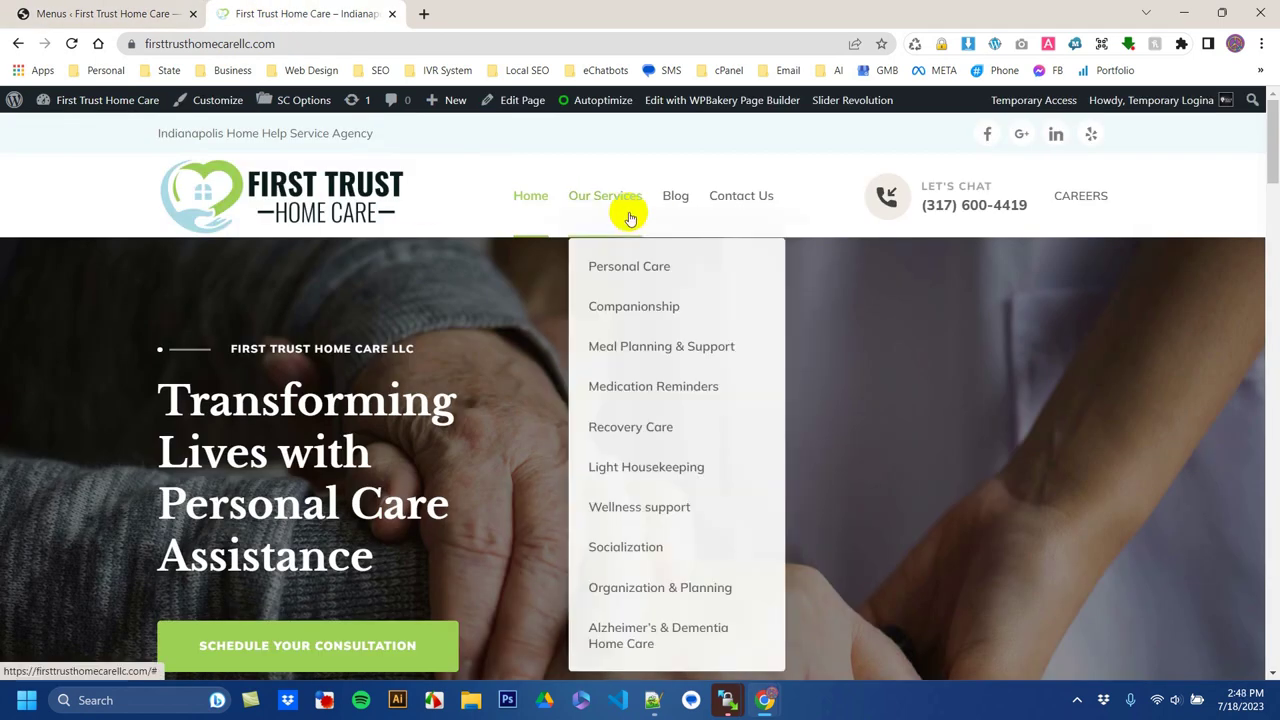
click(87, 15)
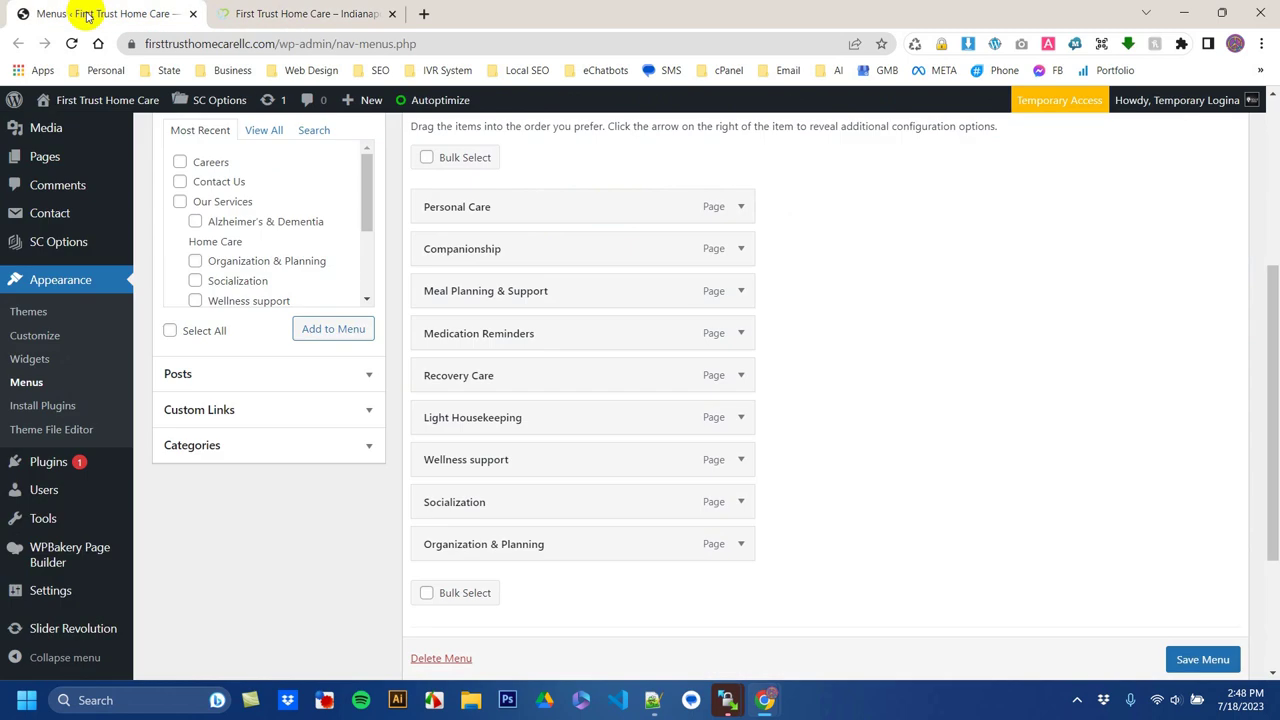
scroll(491, 215, up, 3)
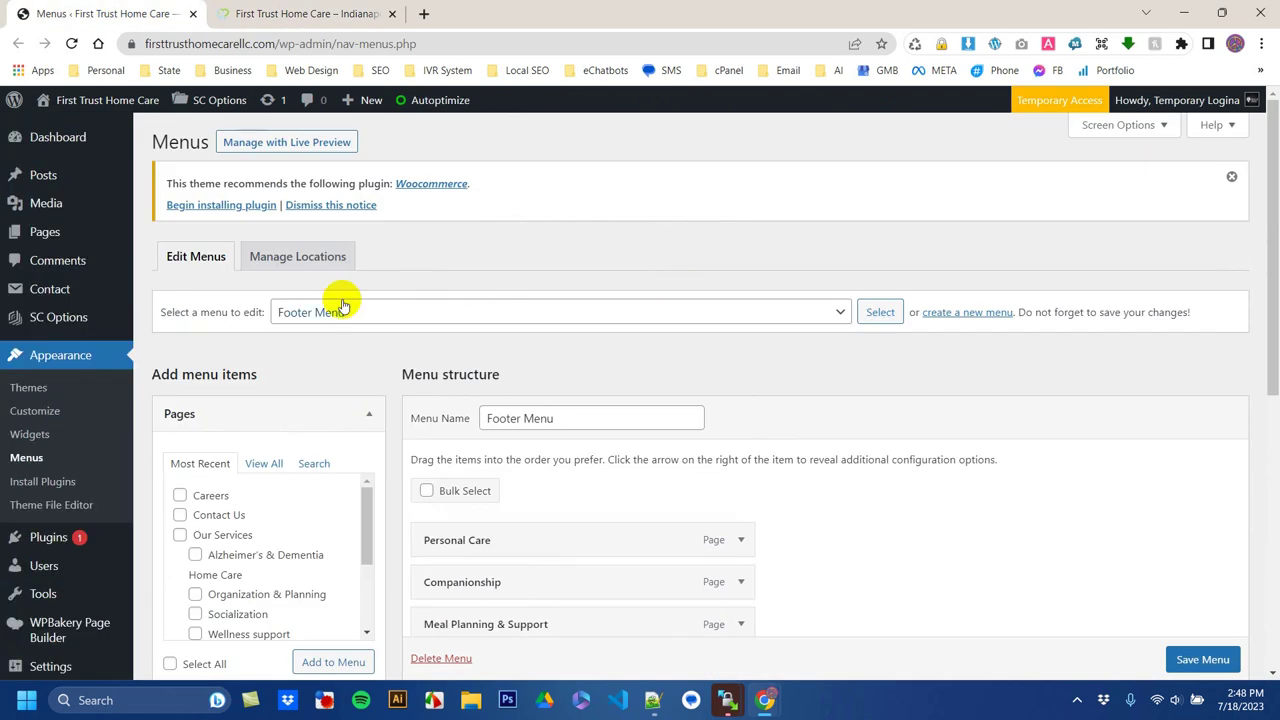
click(300, 14)
scroll(600, 358, down, 10)
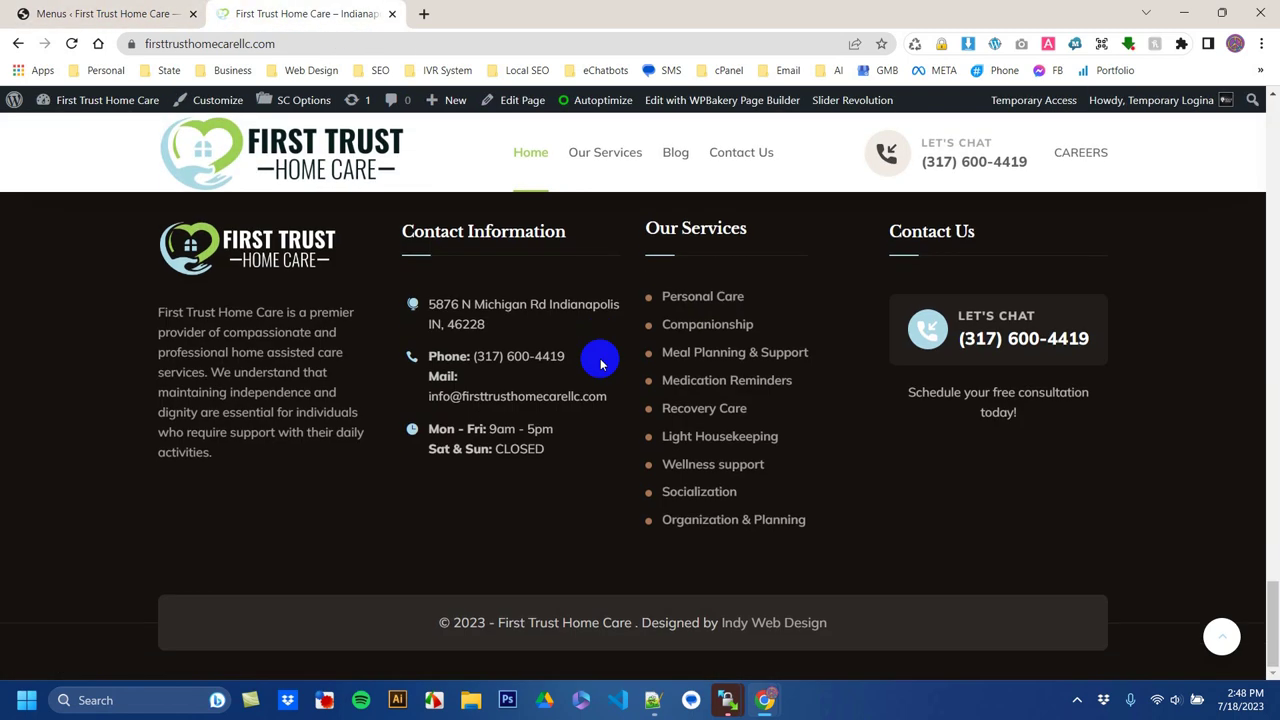
scroll(706, 356, up, 10)
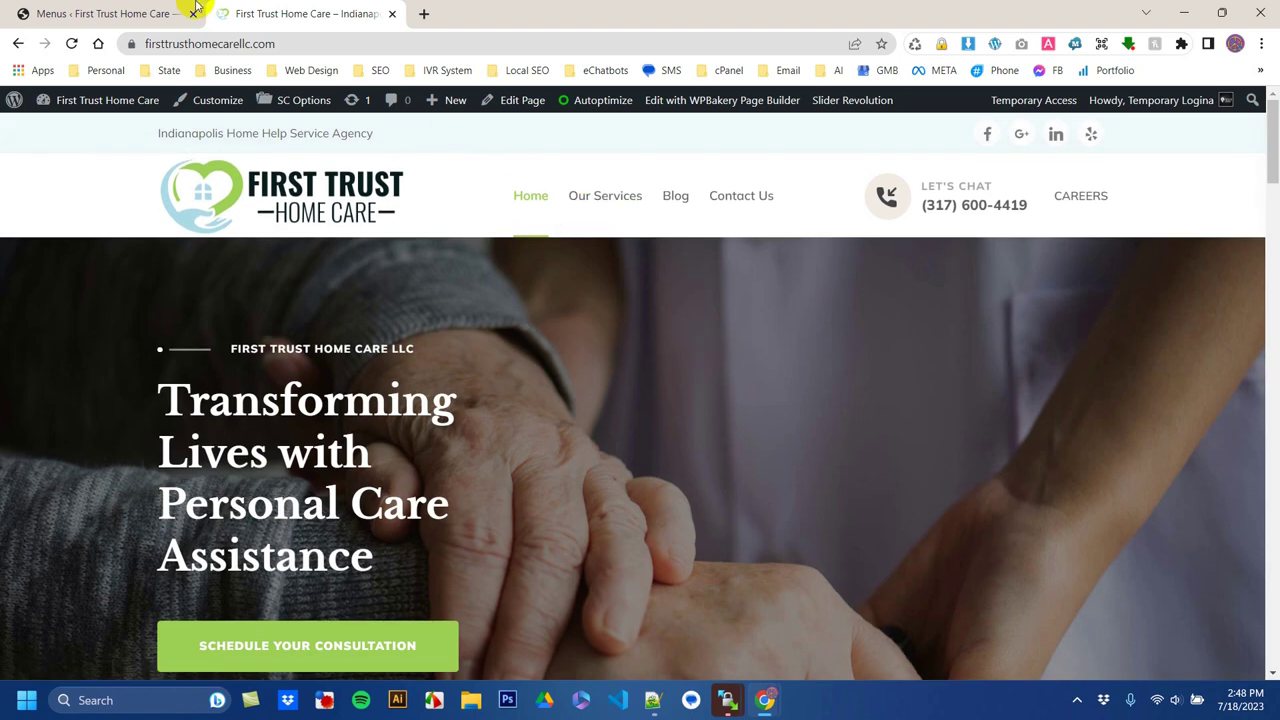
mouse_move(602, 195)
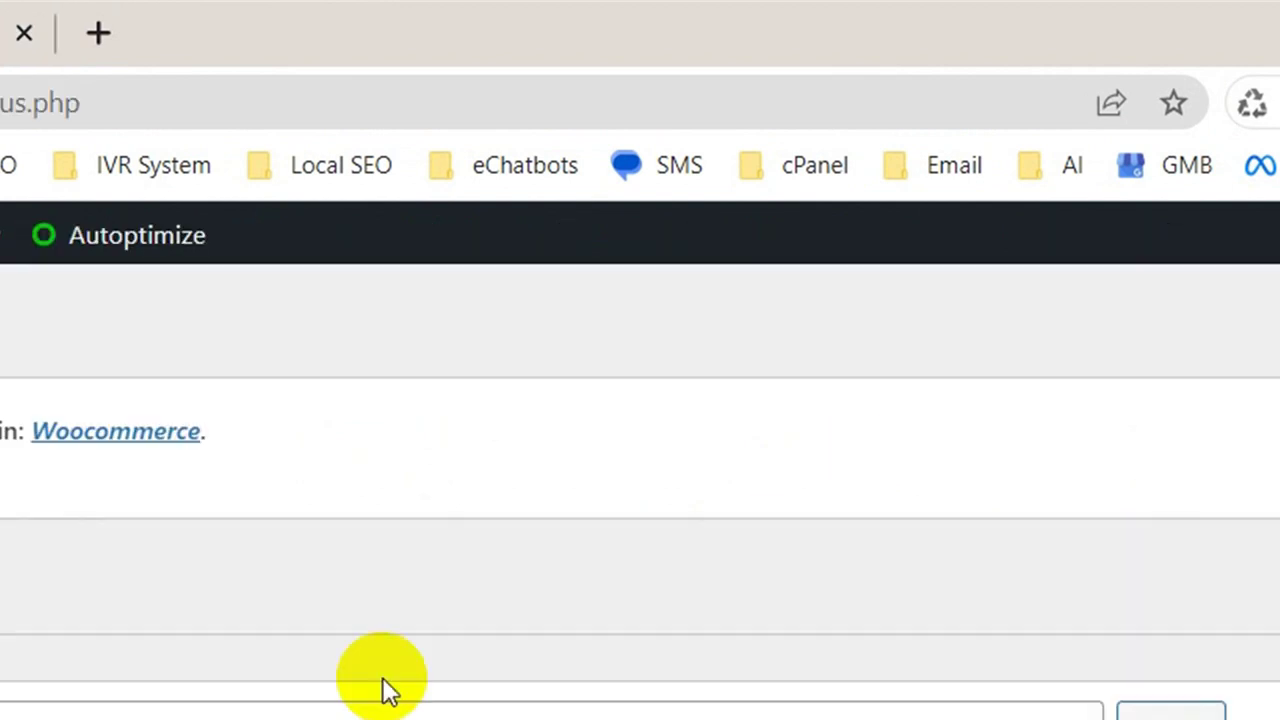
Step: Load the Main Menu for editing and compare its items with the live homepage's top navigation
scroll(386, 686, down, 1)
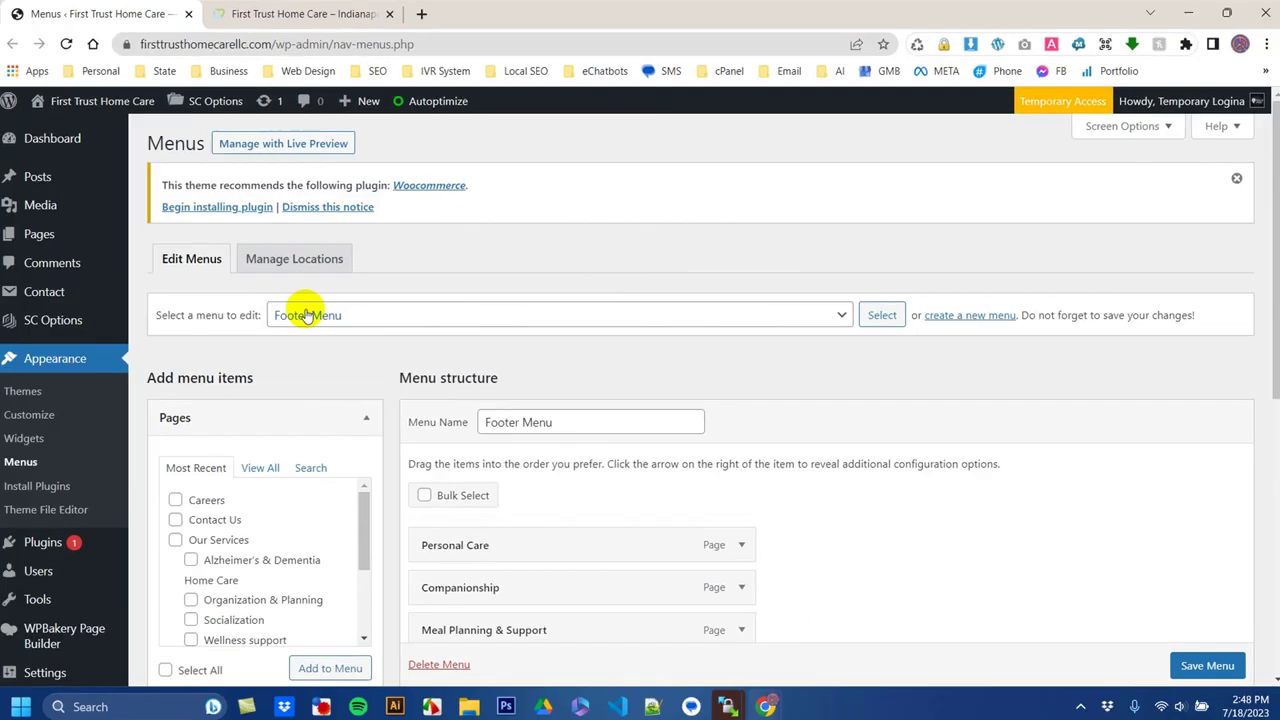
click(269, 280)
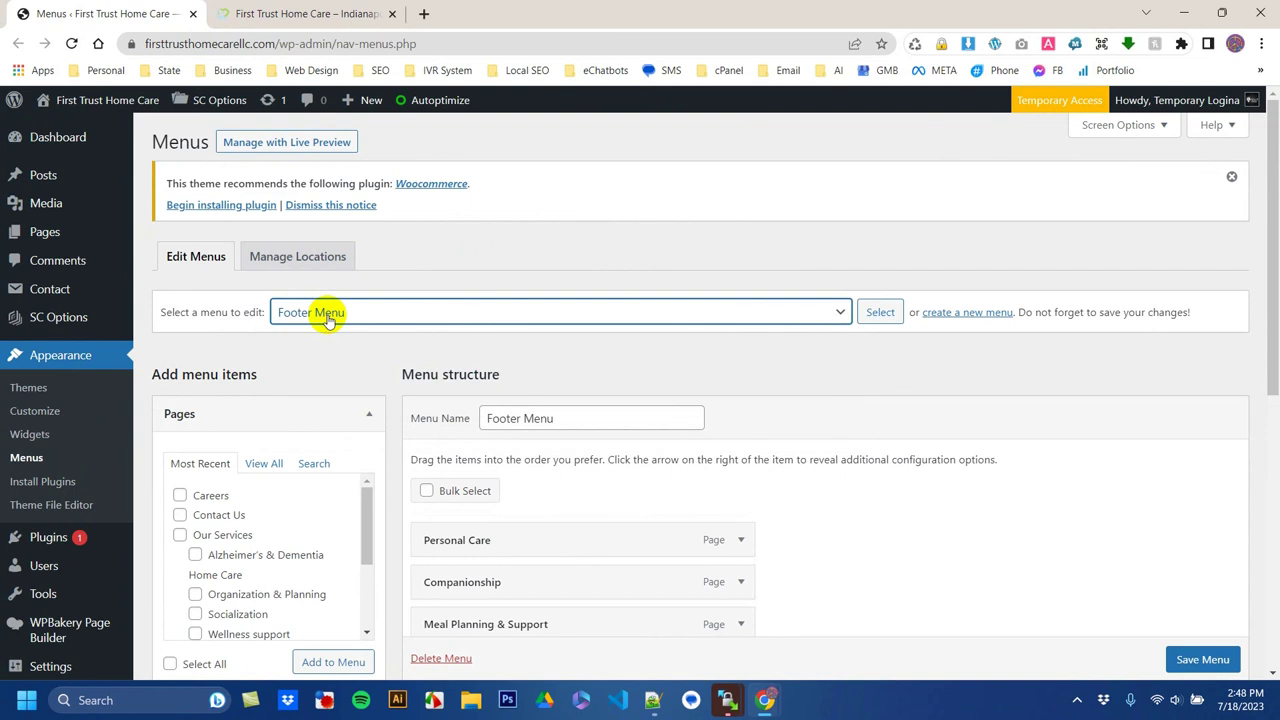
click(327, 314)
click(381, 352)
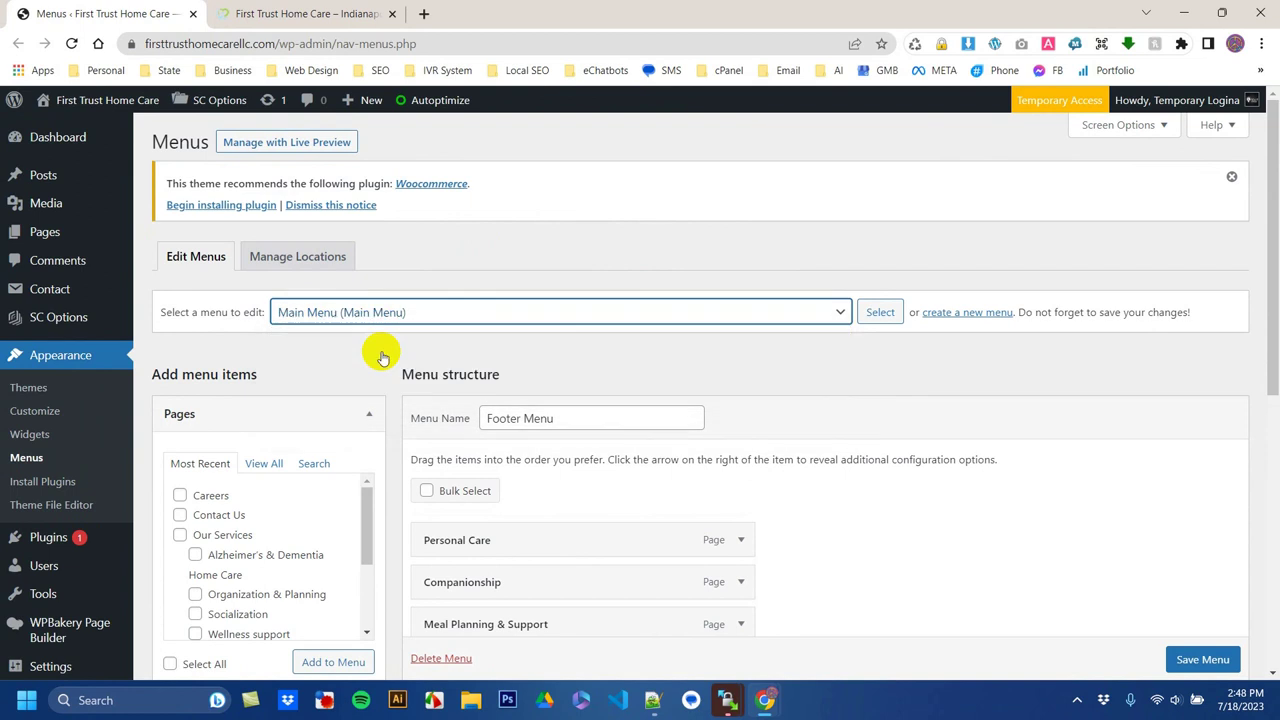
click(877, 312)
scroll(834, 366, down, 4)
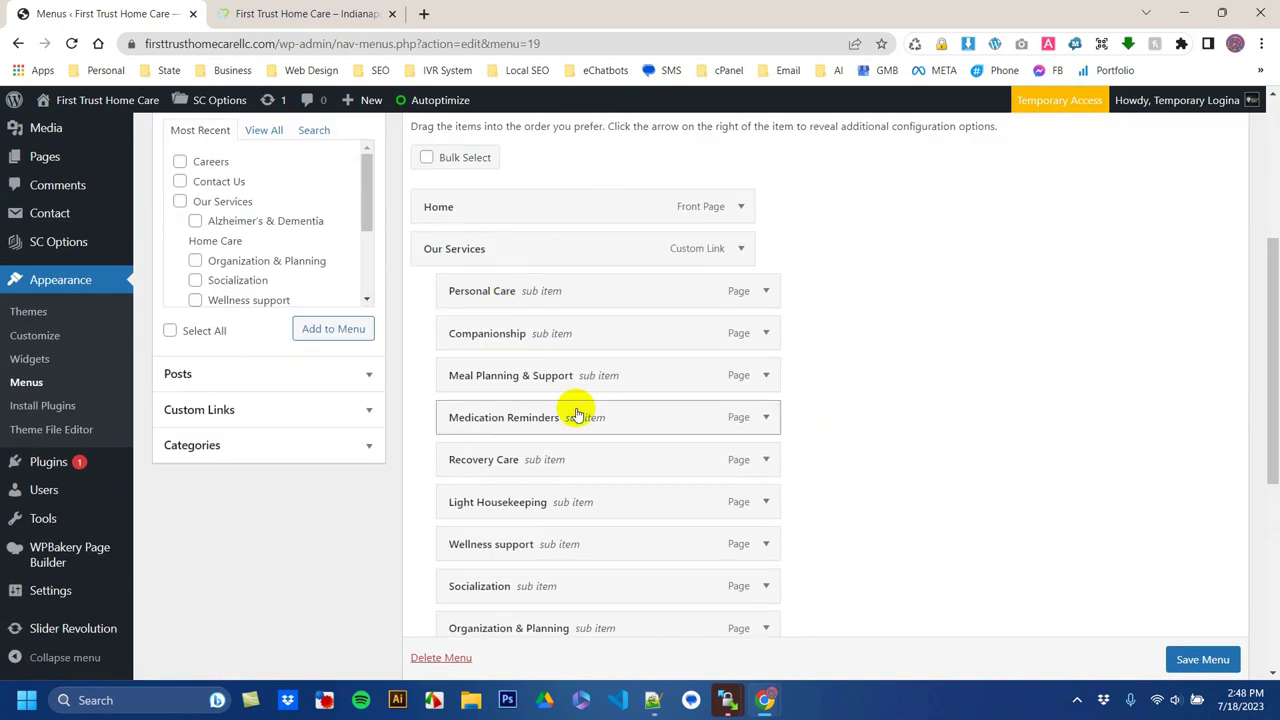
scroll(580, 414, down, 3)
click(300, 14)
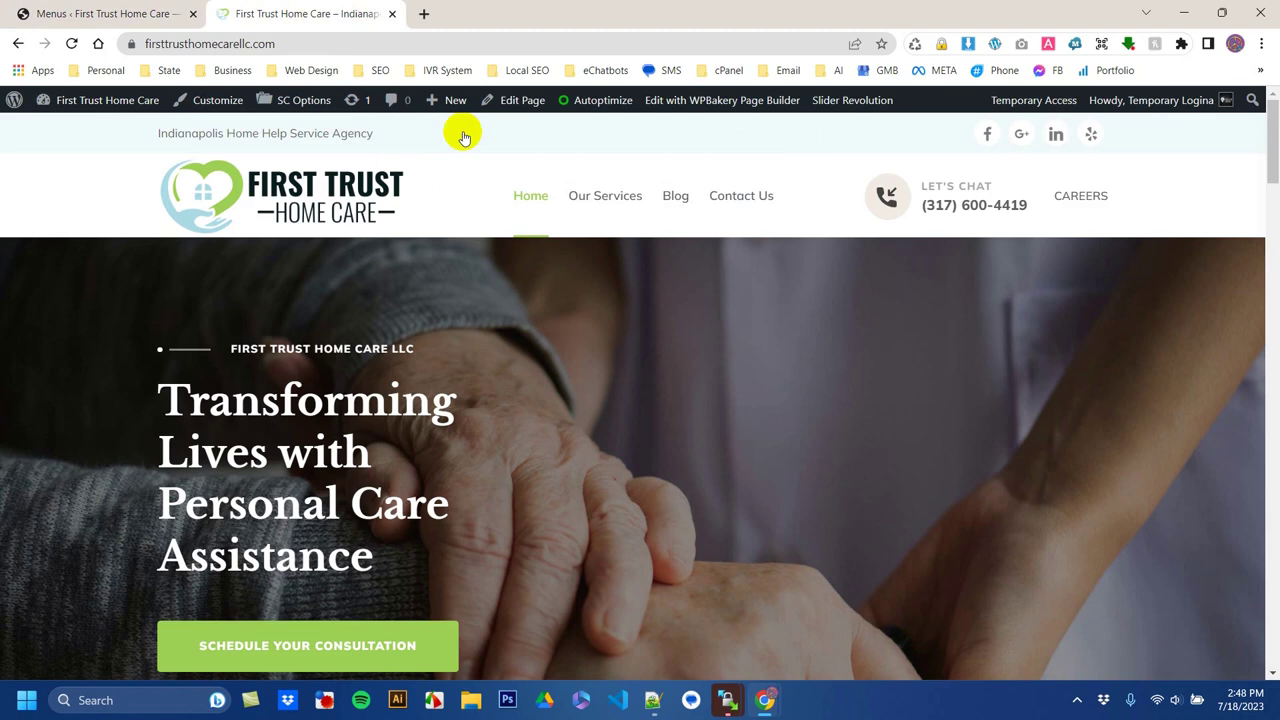
mouse_move(590, 208)
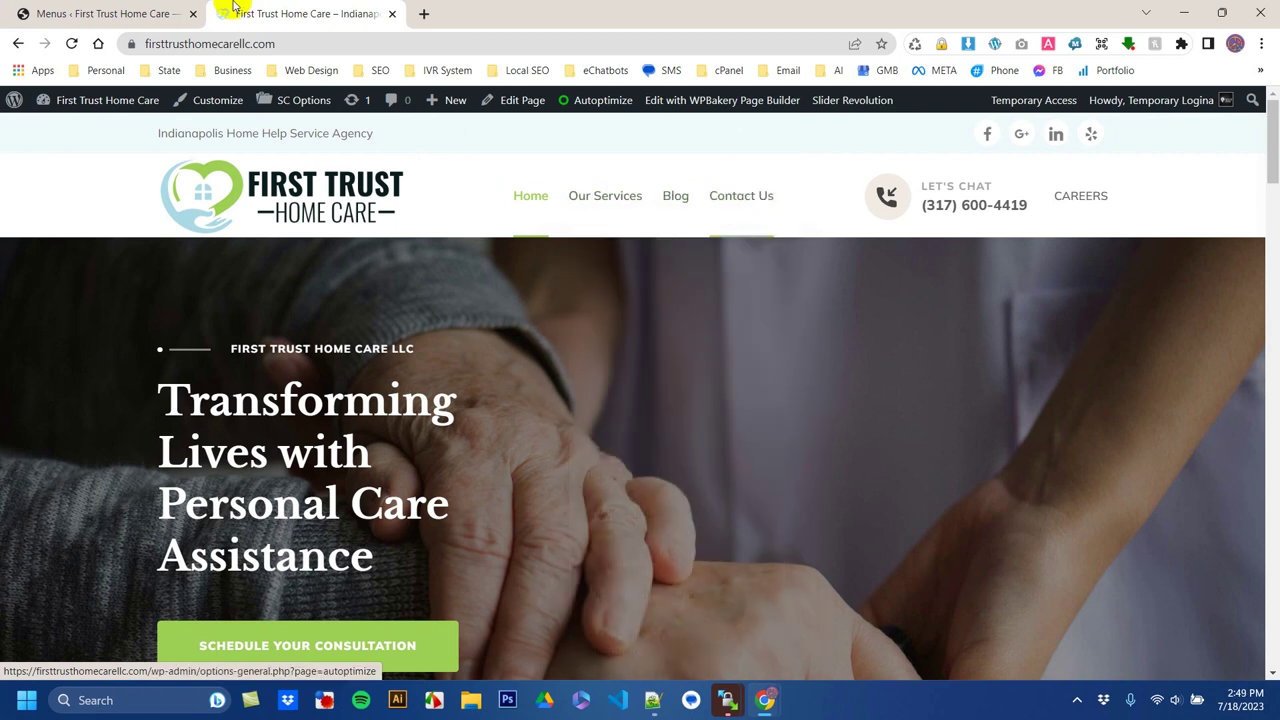
Step: Set the navigation label of the Main Menu's Contact Us item to "Contact Us Today!" and save the menu
click(150, 13)
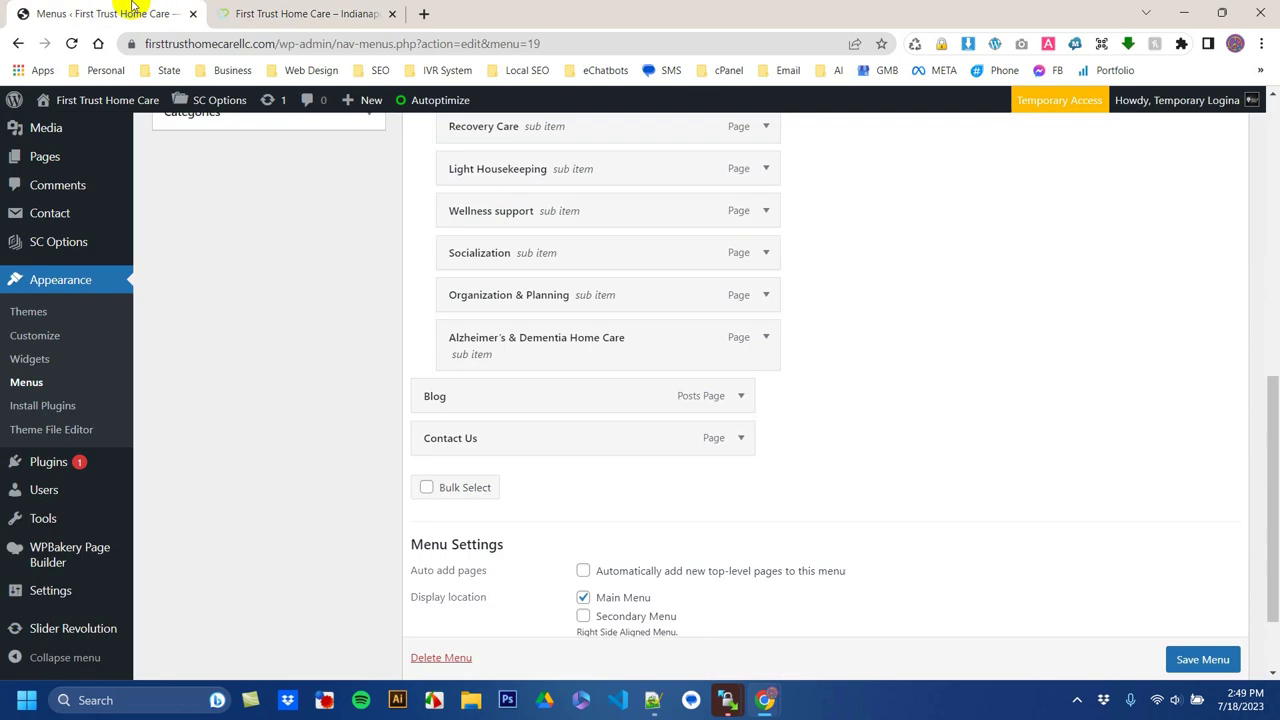
click(738, 438)
click(537, 495)
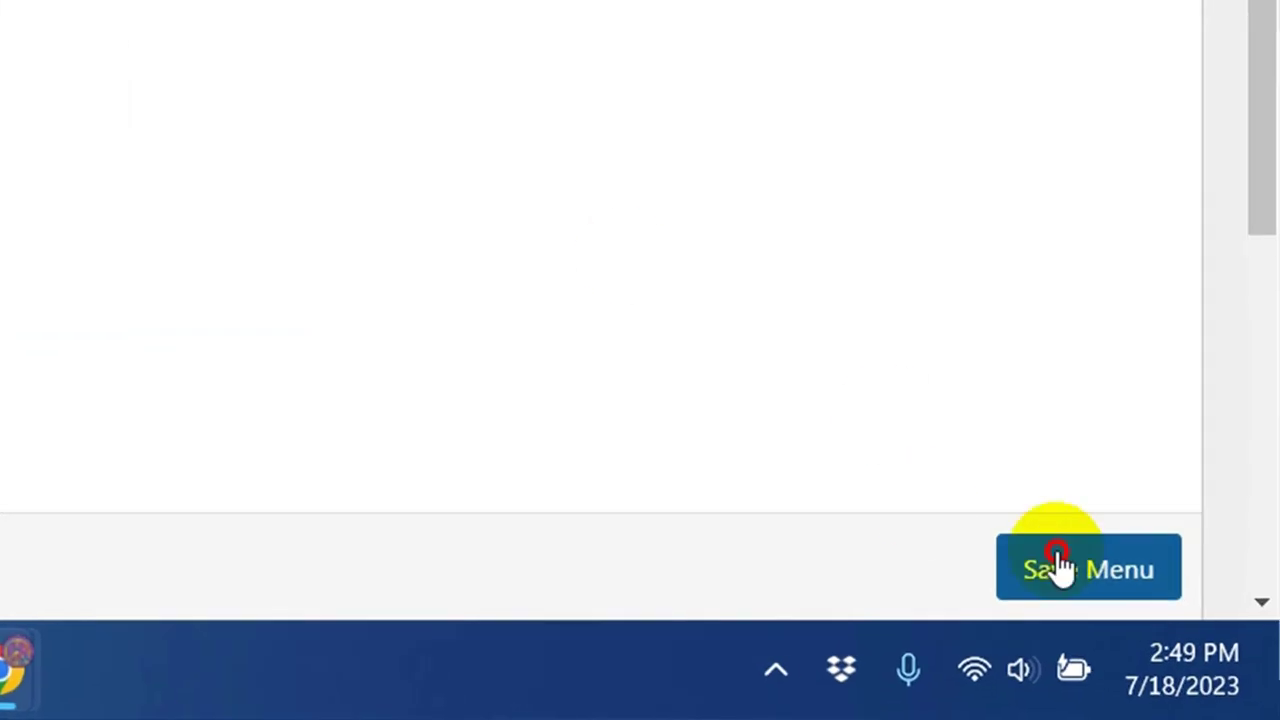
click(1193, 659)
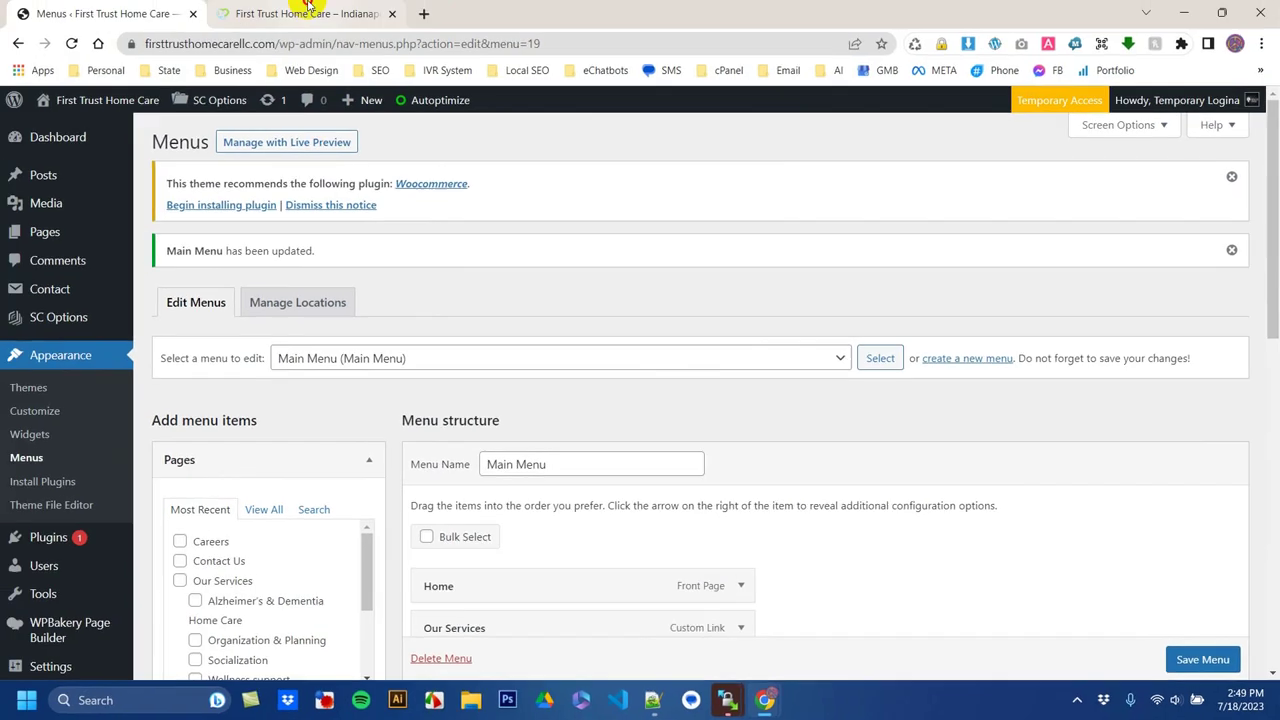
Step: Reload the live homepage to check the renamed contact item in the top navigation
click(300, 13)
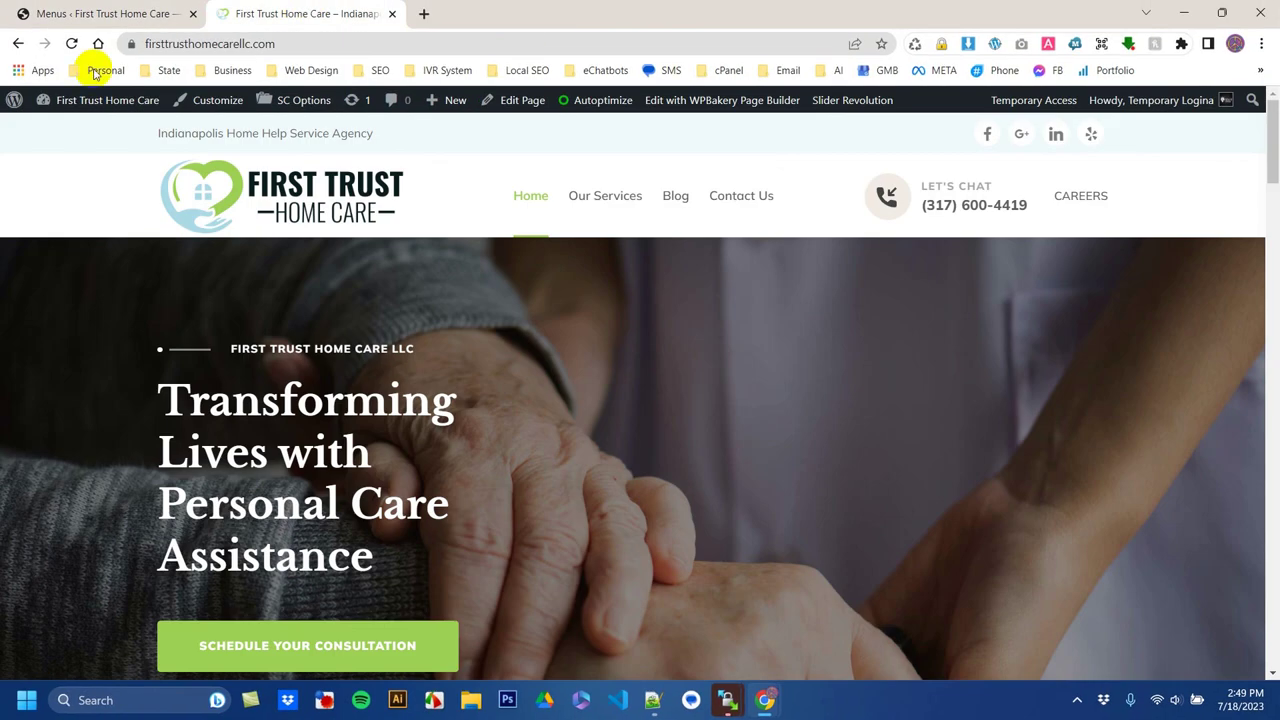
click(140, 14)
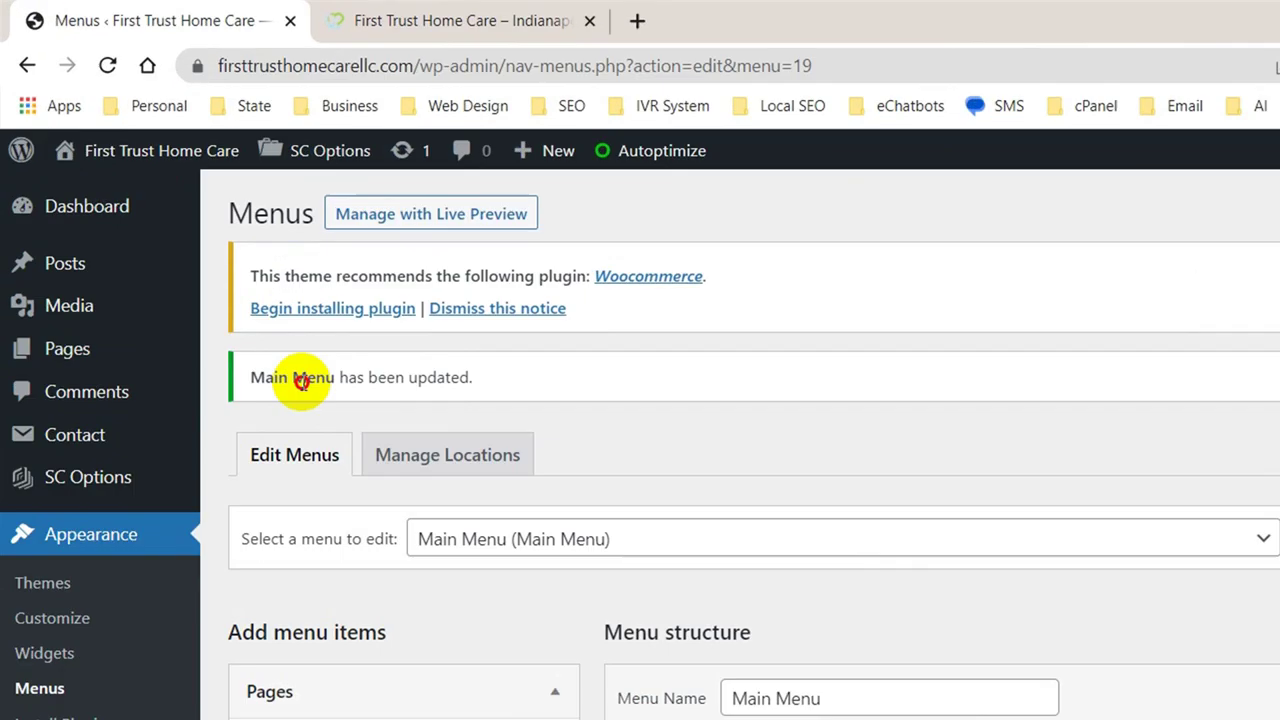
triple_click(300, 380)
click(482, 12)
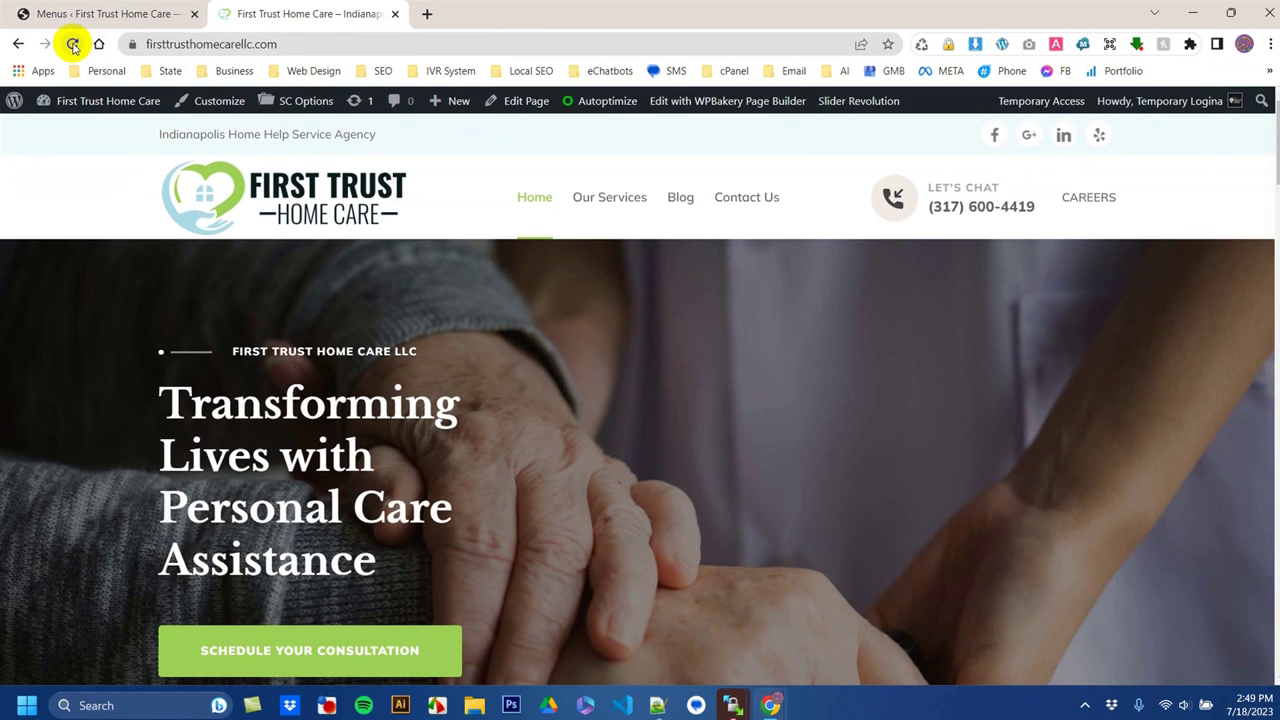
click(130, 79)
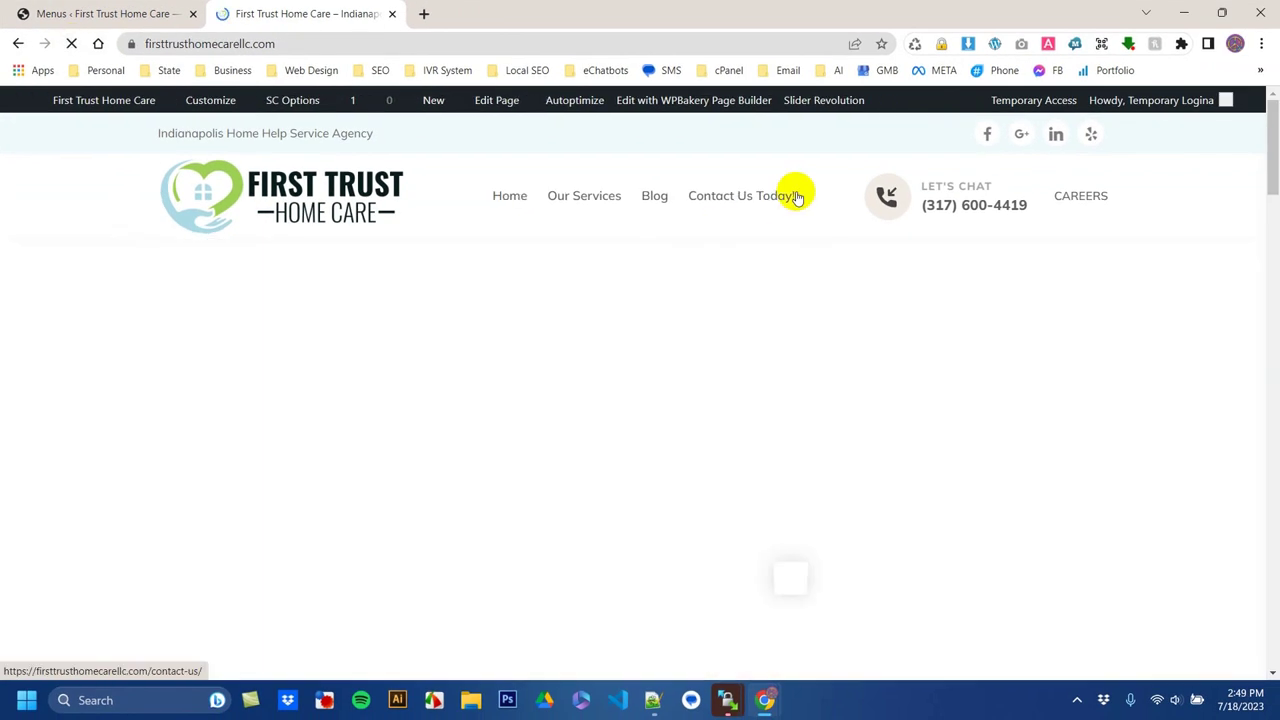
Step: Change the contact item's navigation label back to "Contact Us" in the Main Menu and save the menu
click(110, 14)
scroll(663, 517, down, 10)
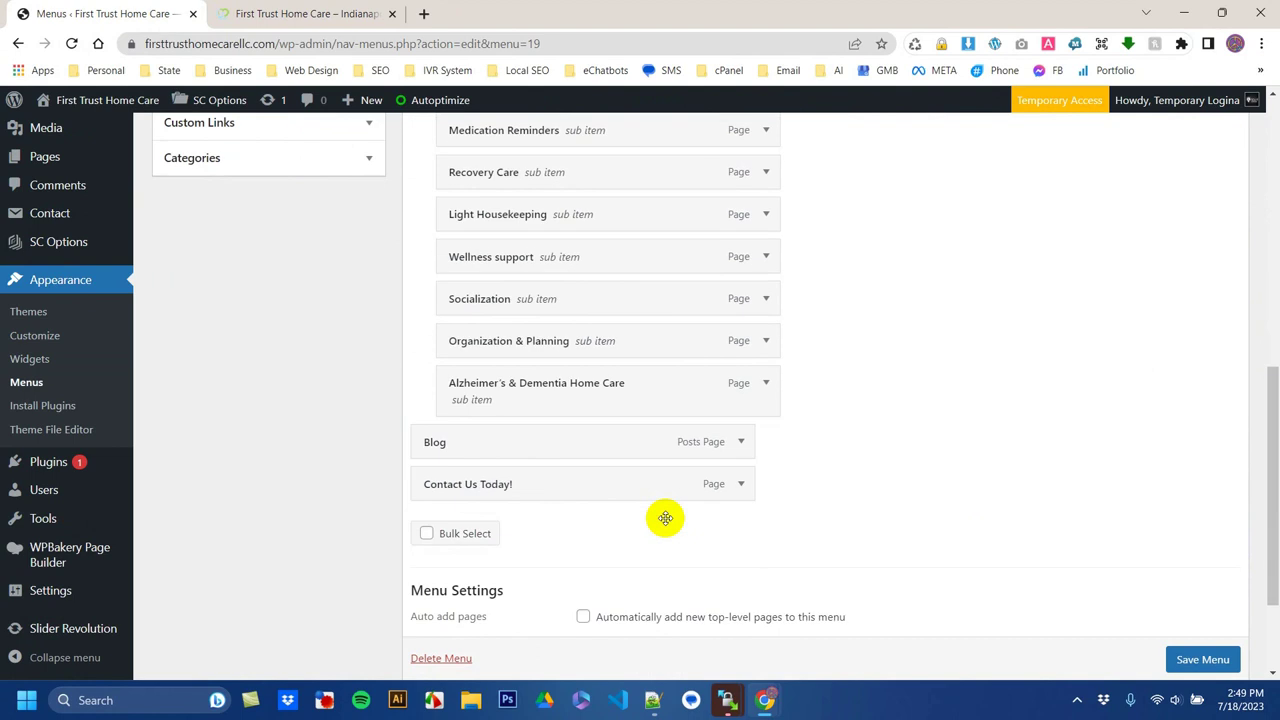
click(740, 484)
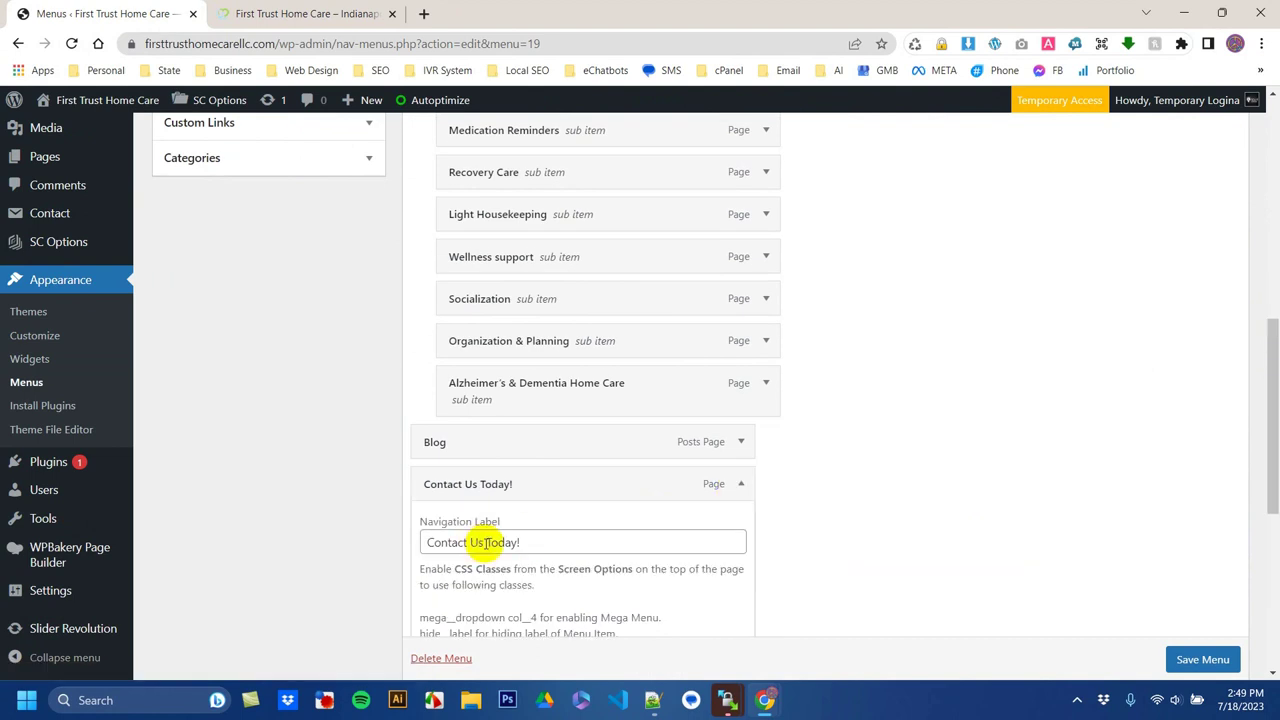
drag(485, 542, 586, 543)
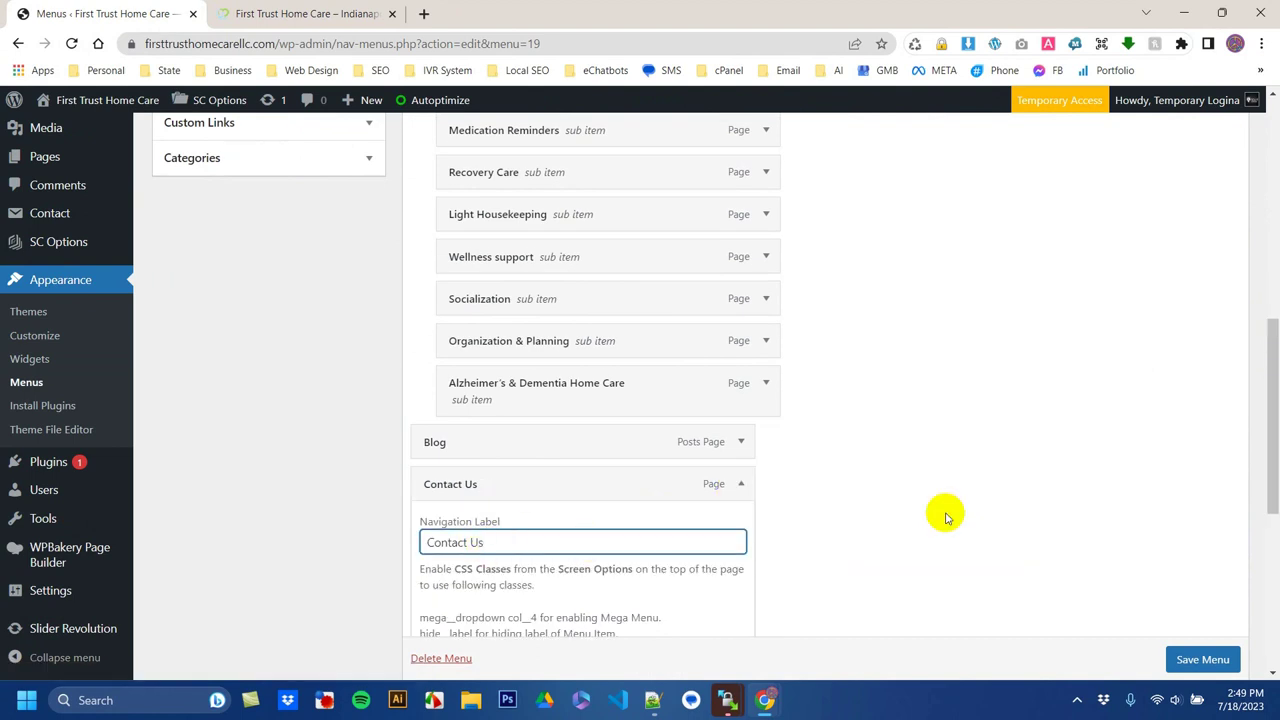
click(741, 484)
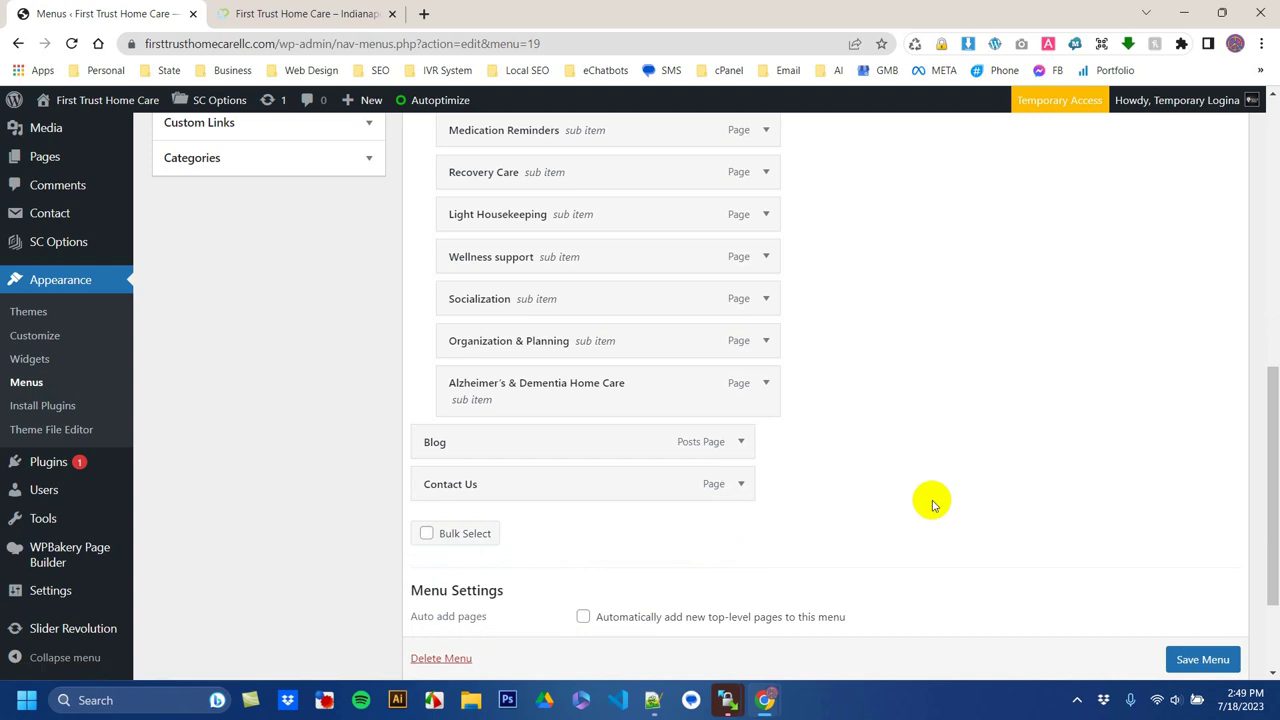
click(1203, 660)
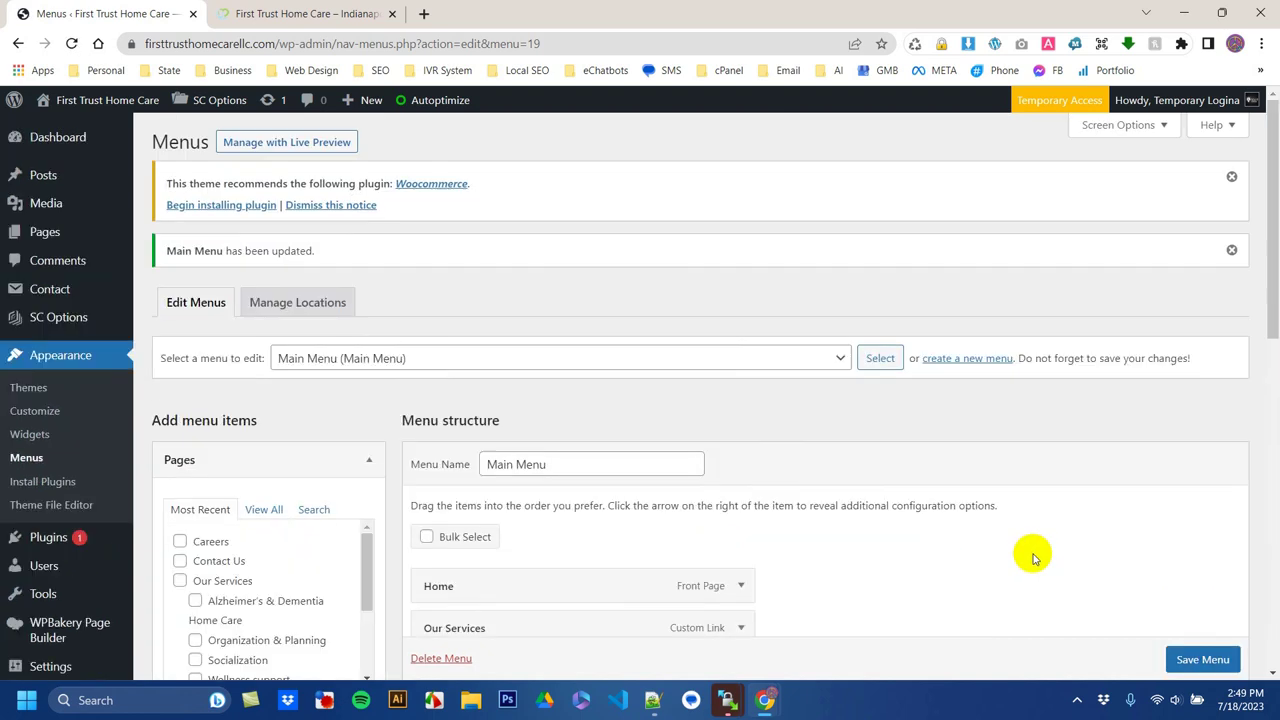
Step: Reload the live homepage to check the contact item's restored label, and return to the Menus page
click(300, 14)
click(73, 44)
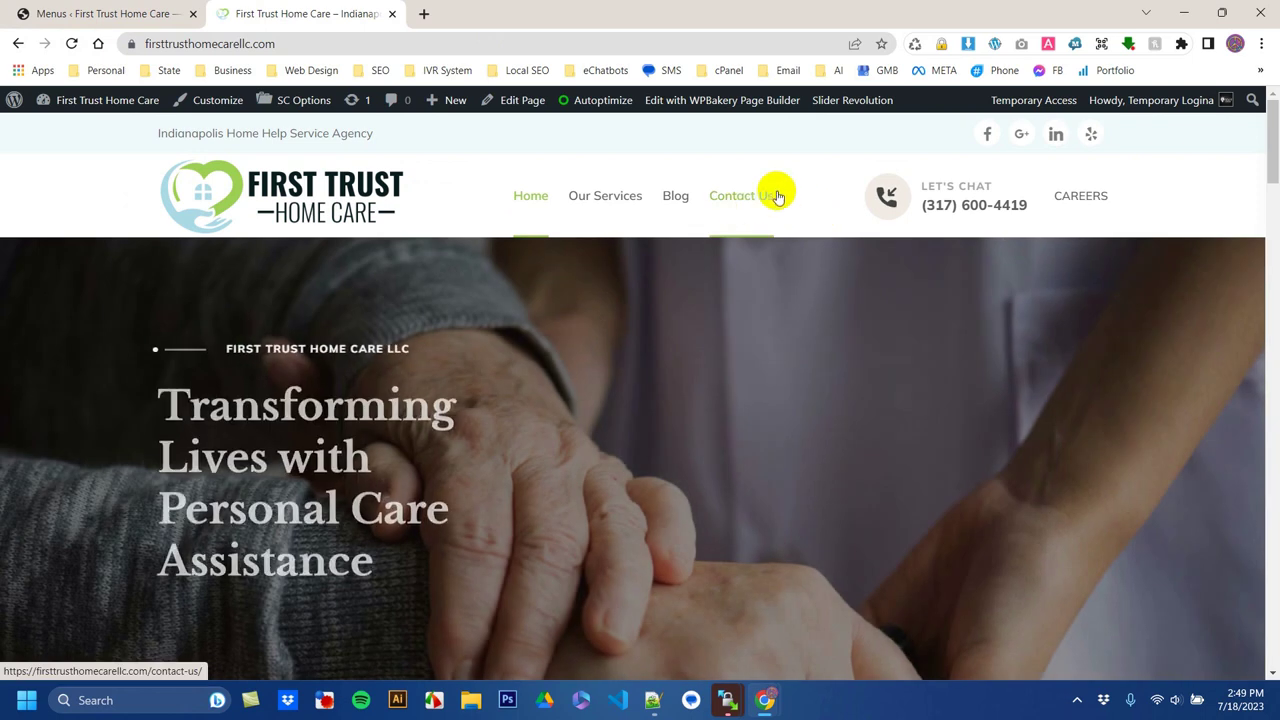
click(165, 12)
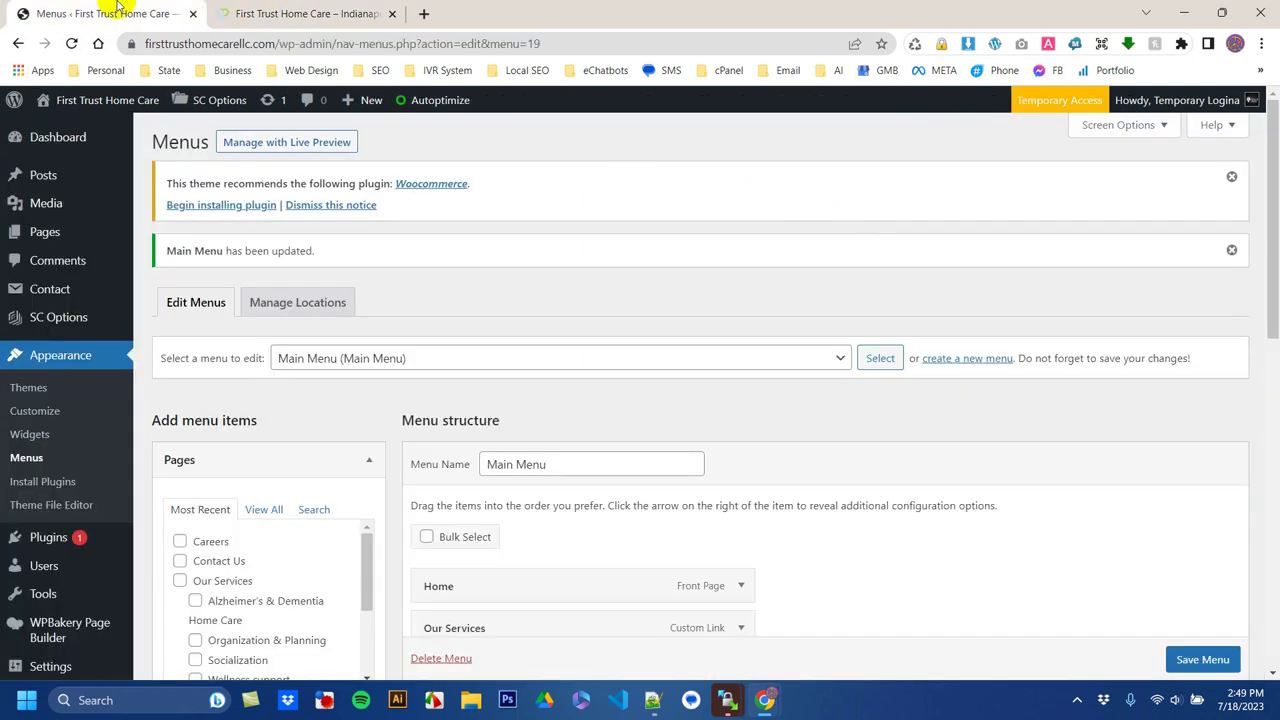
Step: Examine the live homepage's footer columns and top navigation, and return to the Menus page
click(318, 12)
scroll(622, 327, down, 8)
scroll(622, 330, down, 10)
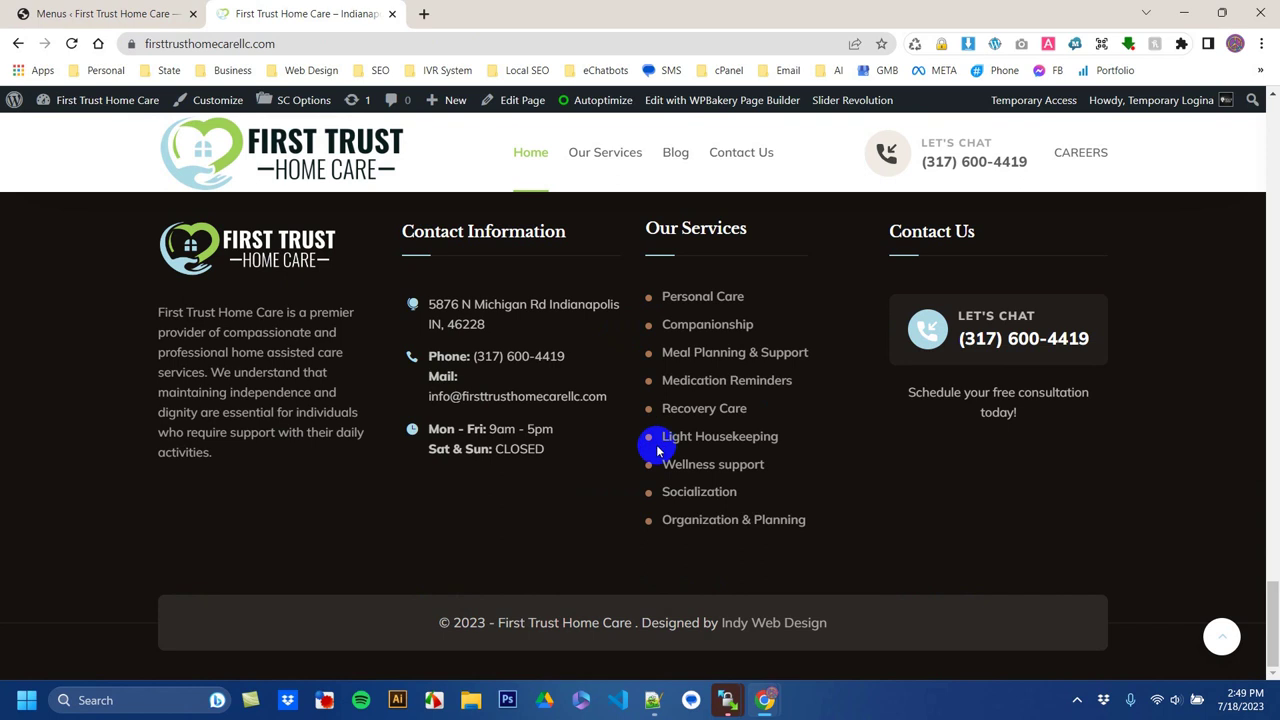
scroll(600, 455, up, 1)
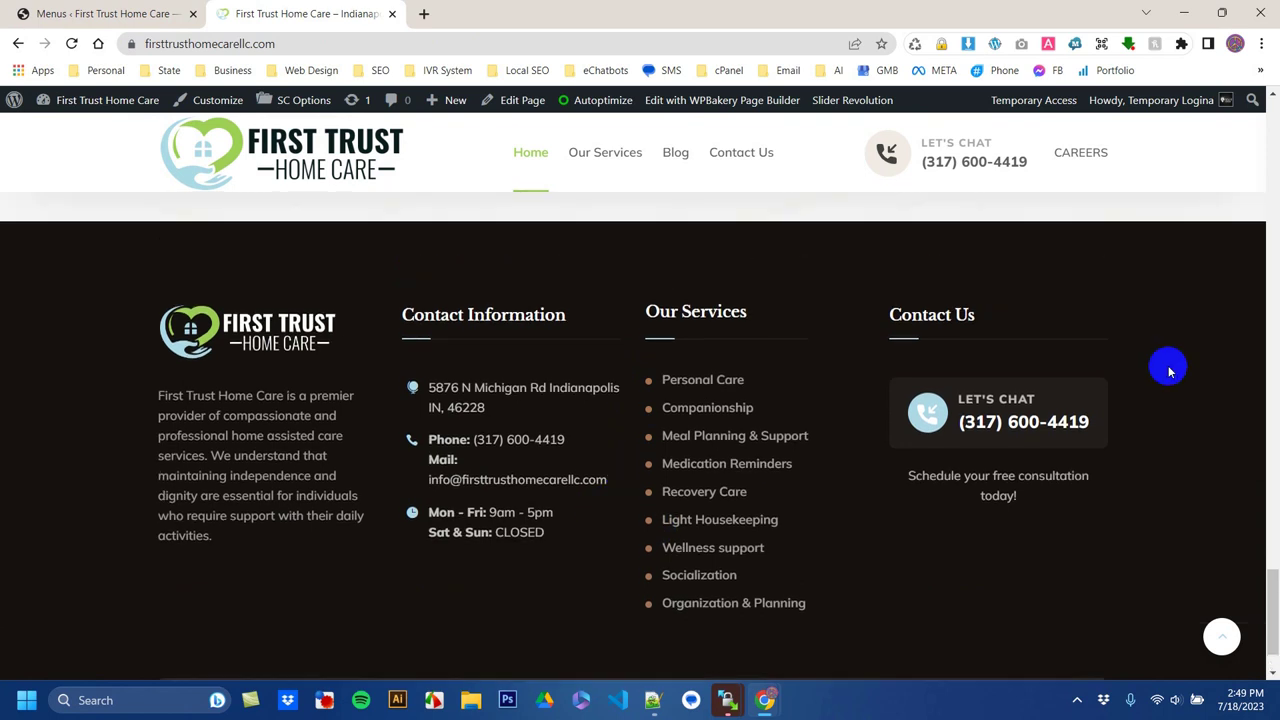
scroll(712, 327, up, 1)
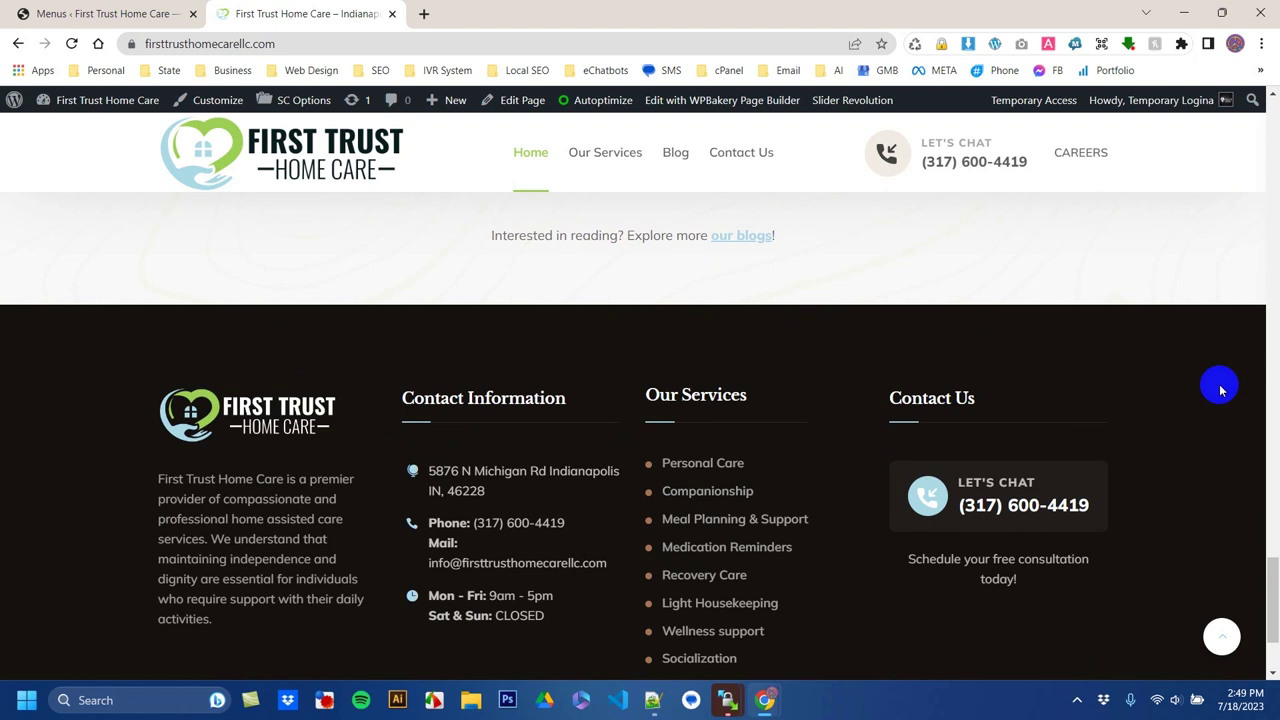
scroll(686, 180, up, 20)
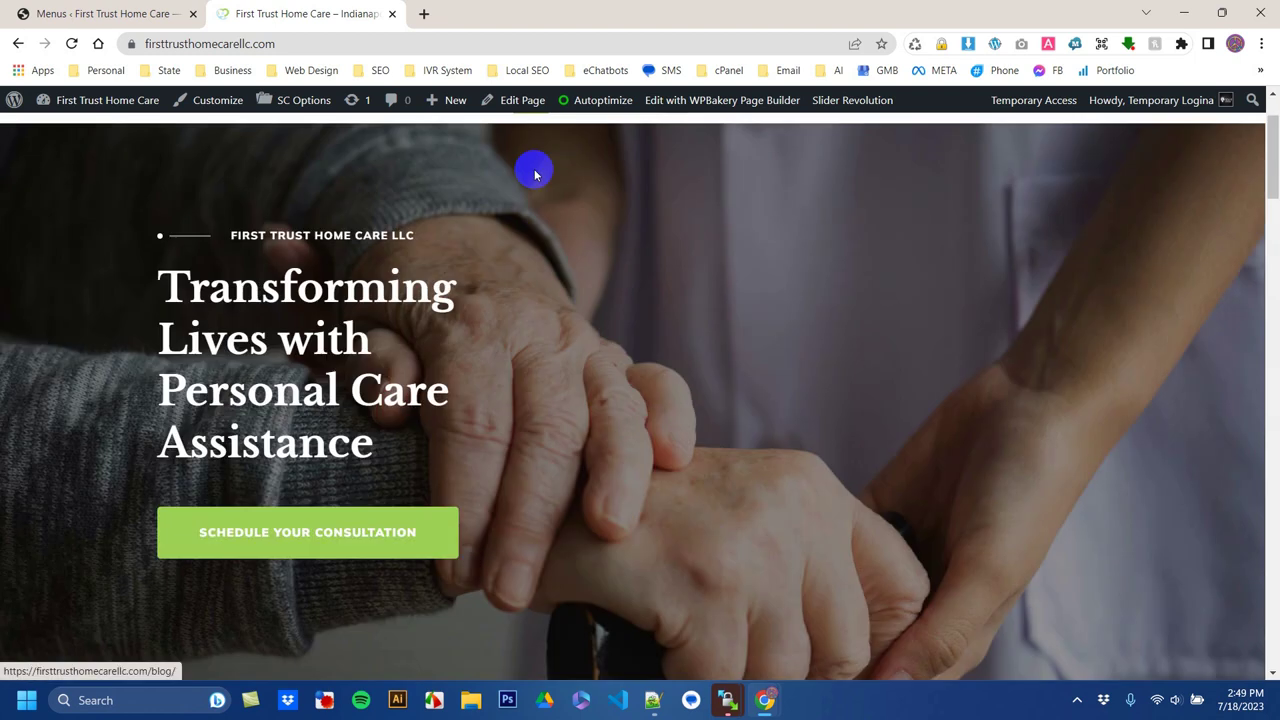
scroll(670, 188, down, 20)
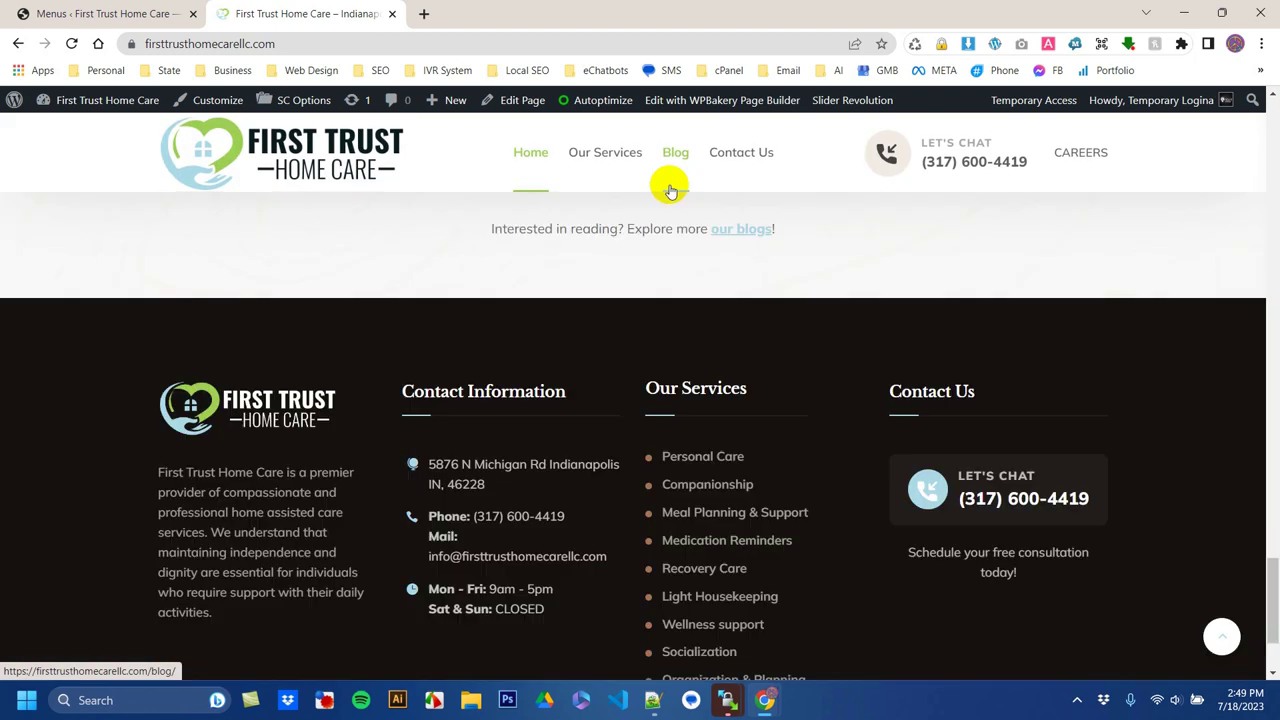
click(124, 13)
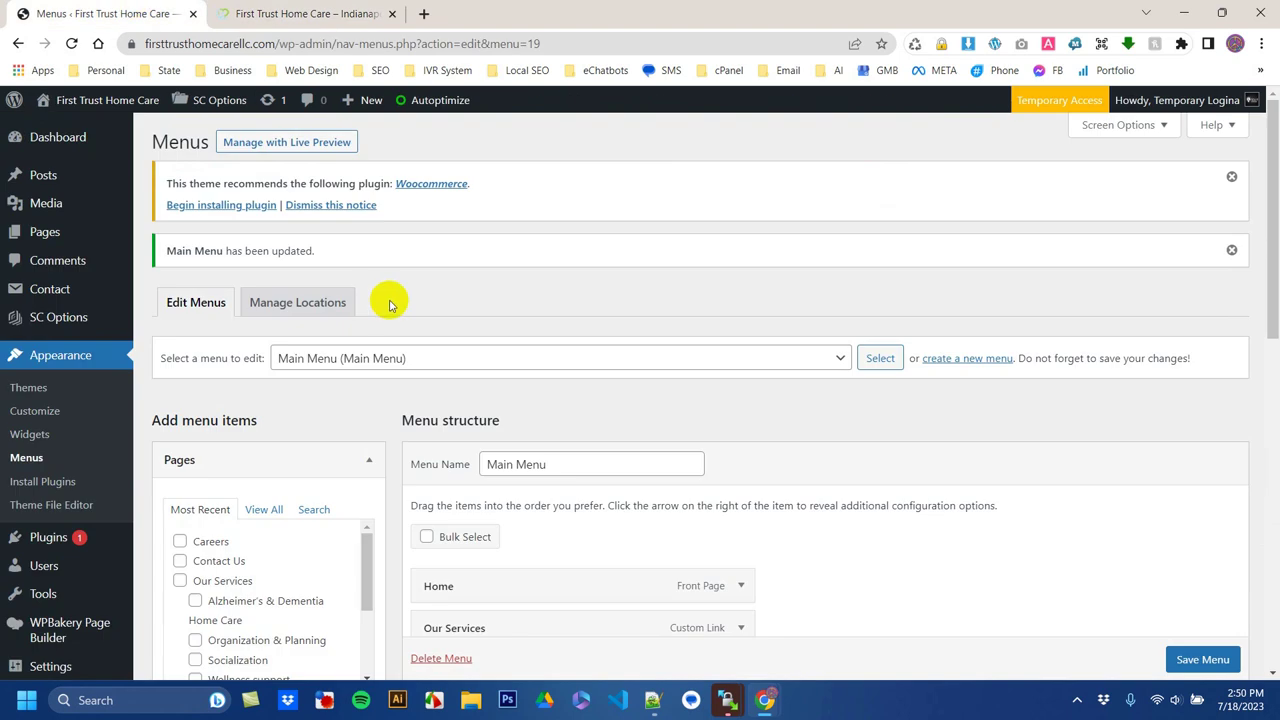
Step: Open the Footer General Settings in the SC Options theme options
mouse_move(37, 323)
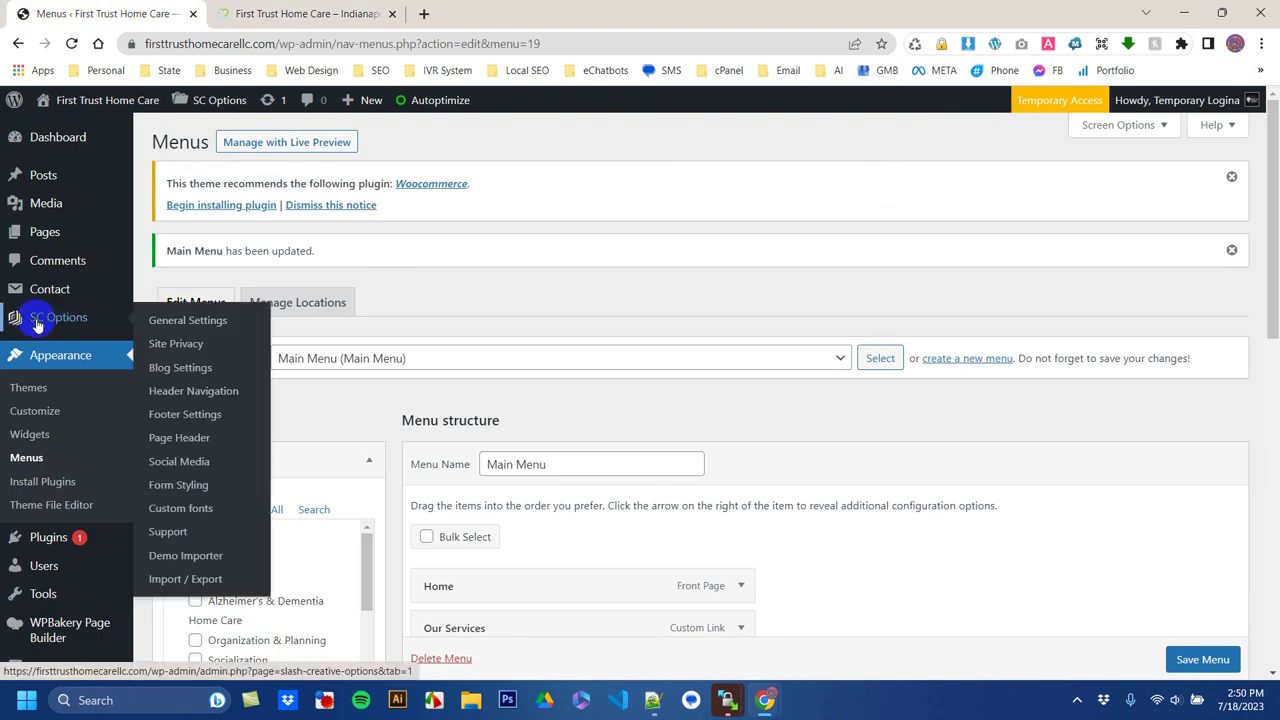
click(56, 320)
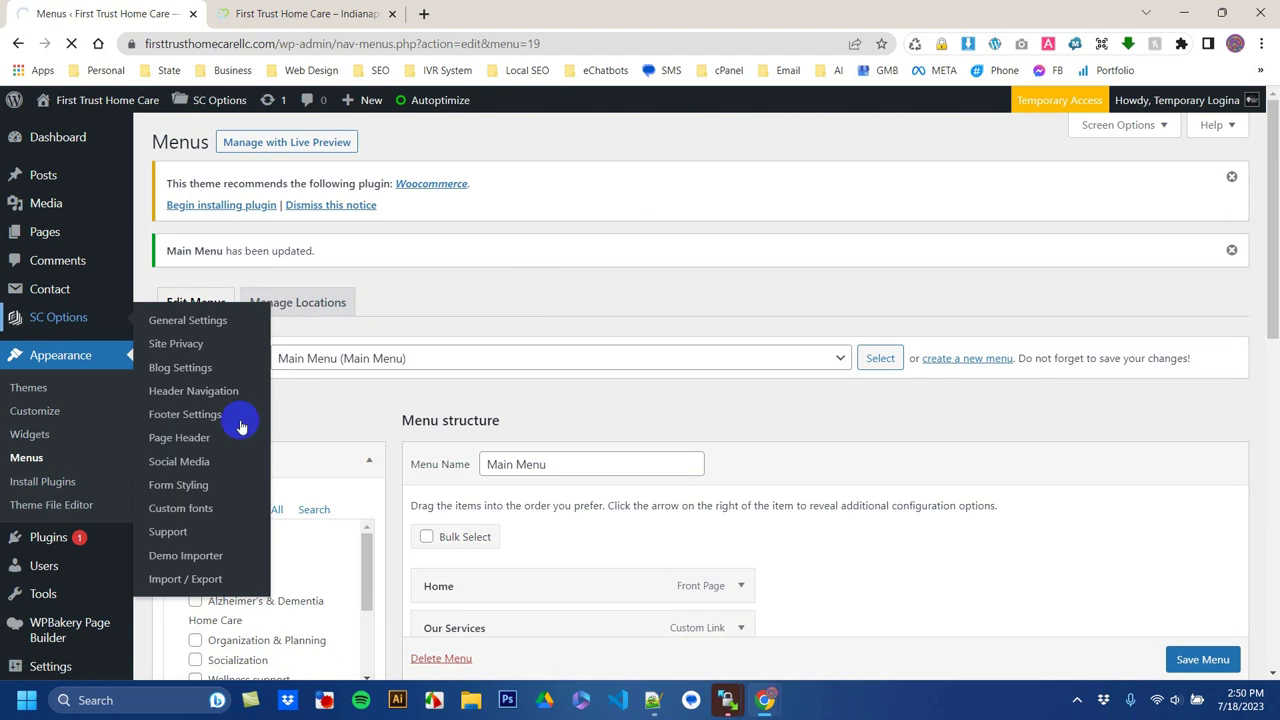
click(204, 418)
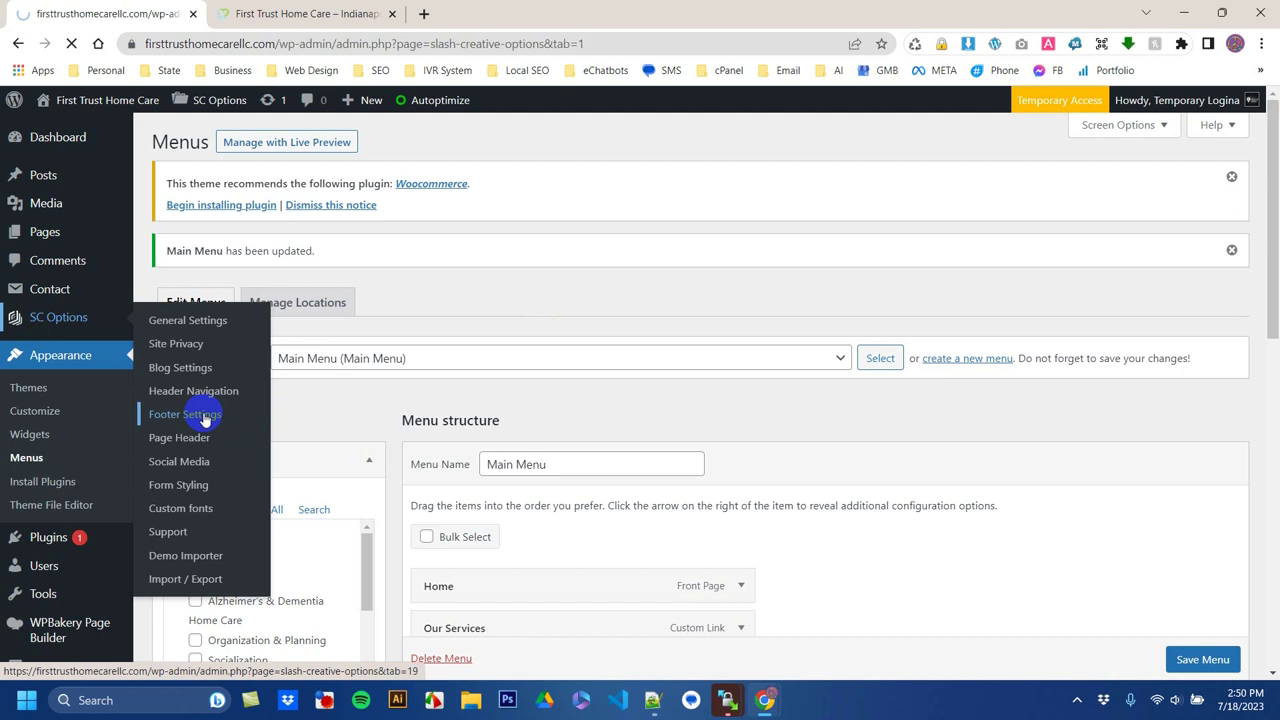
scroll(302, 398, down, 3)
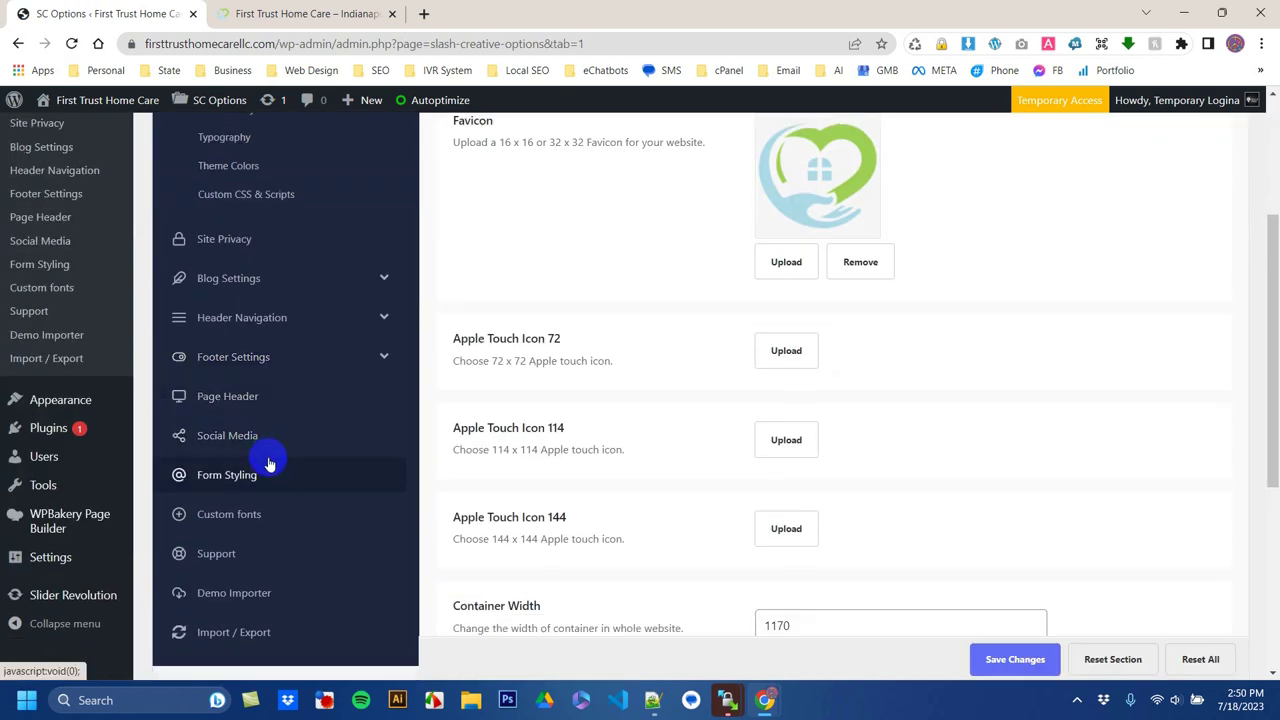
click(274, 358)
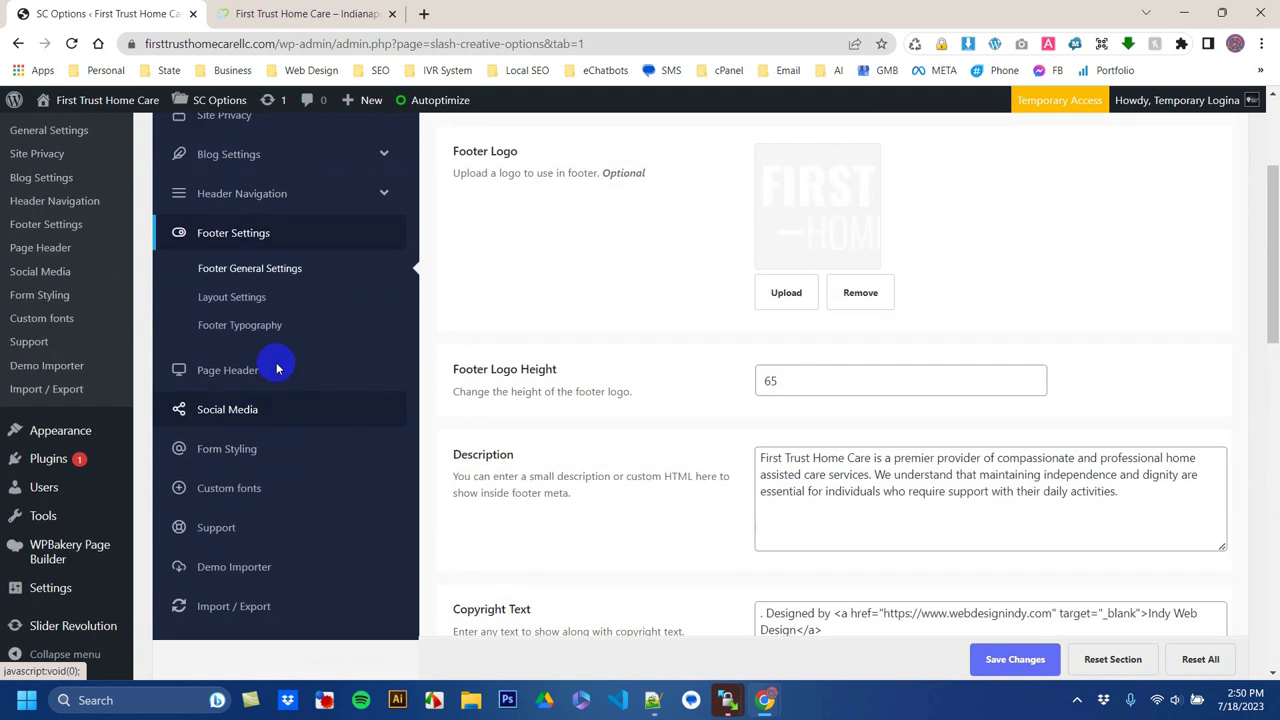
Step: Compare the footer logo, description and copyright text settings with the live homepage's footer
scroll(717, 370, up, 2)
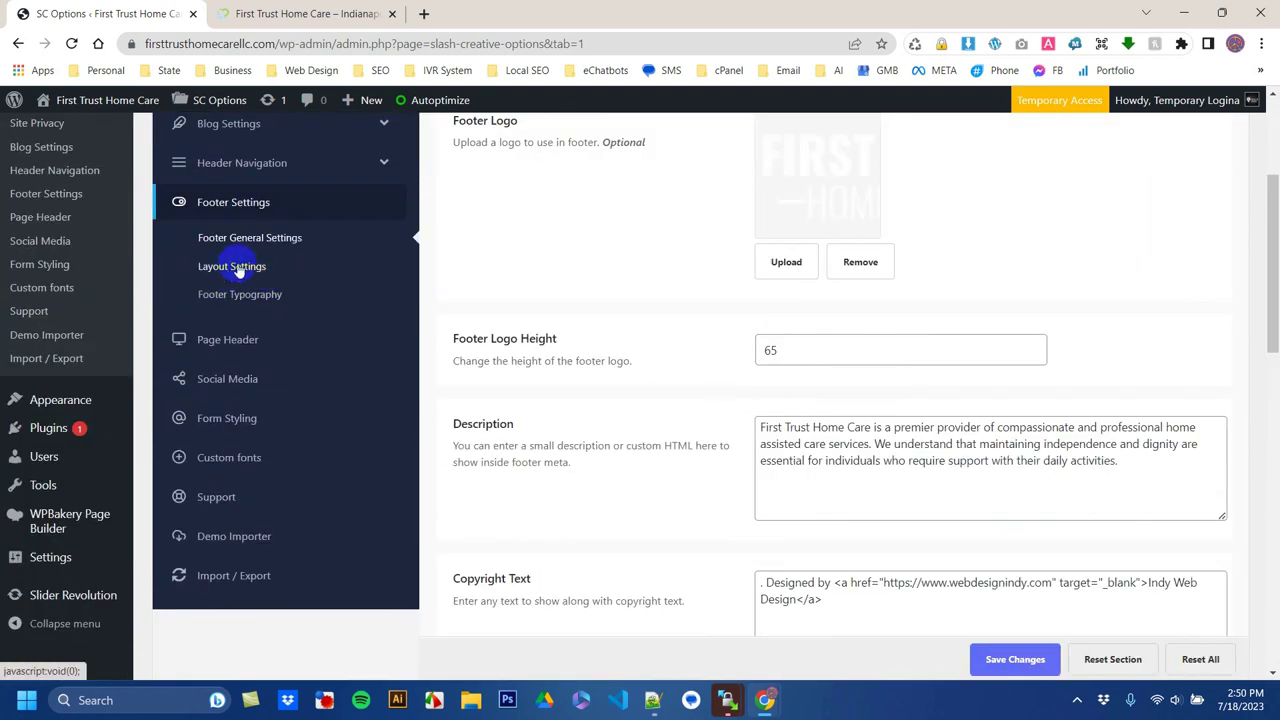
scroll(841, 499, down, 2)
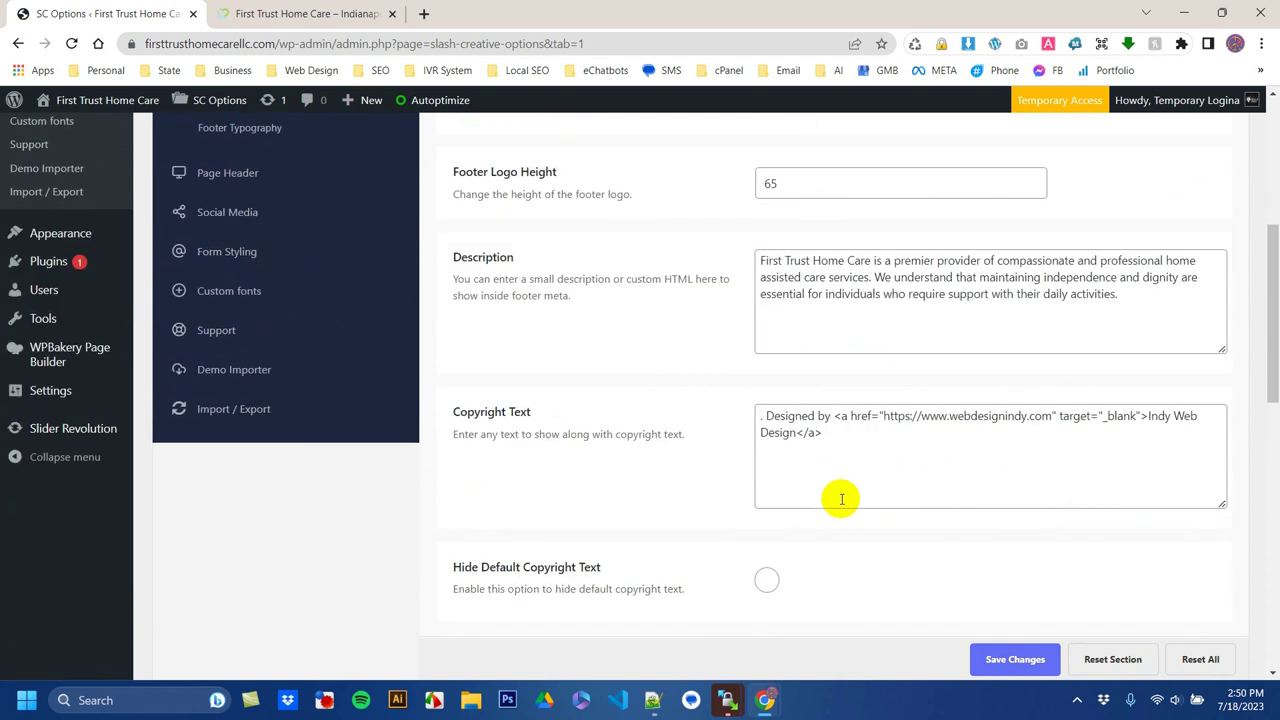
click(315, 10)
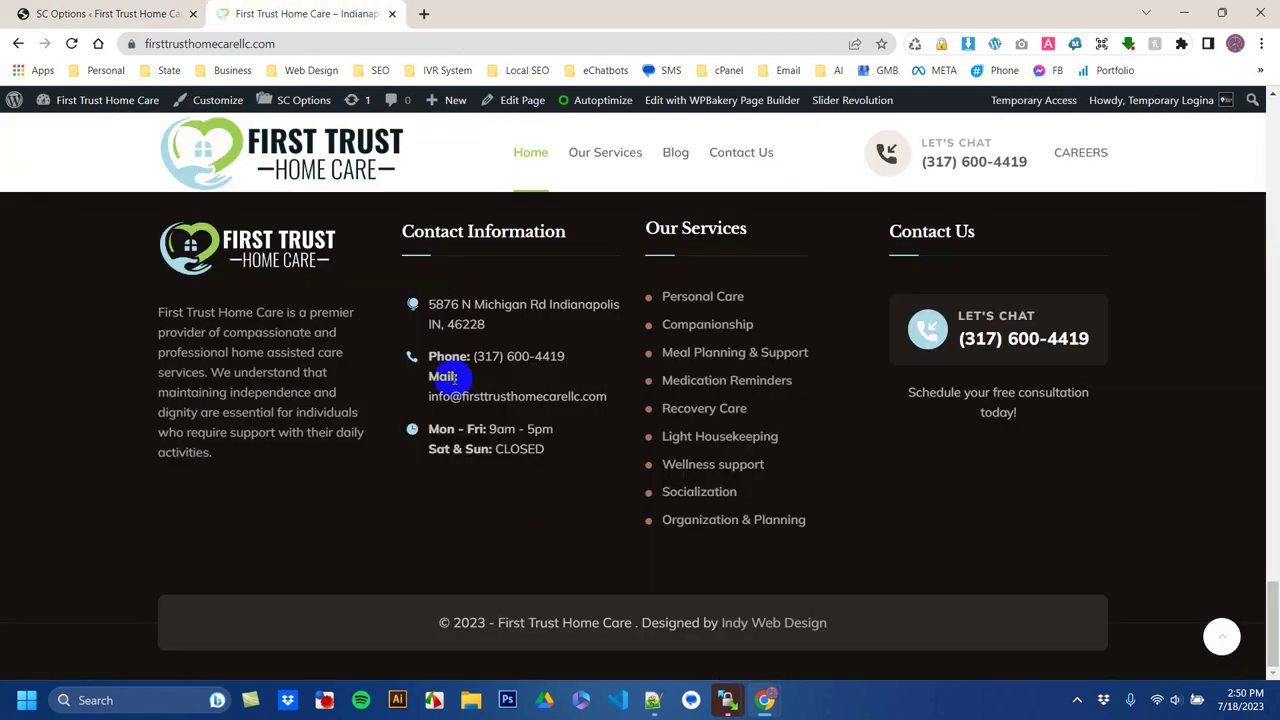
click(100, 13)
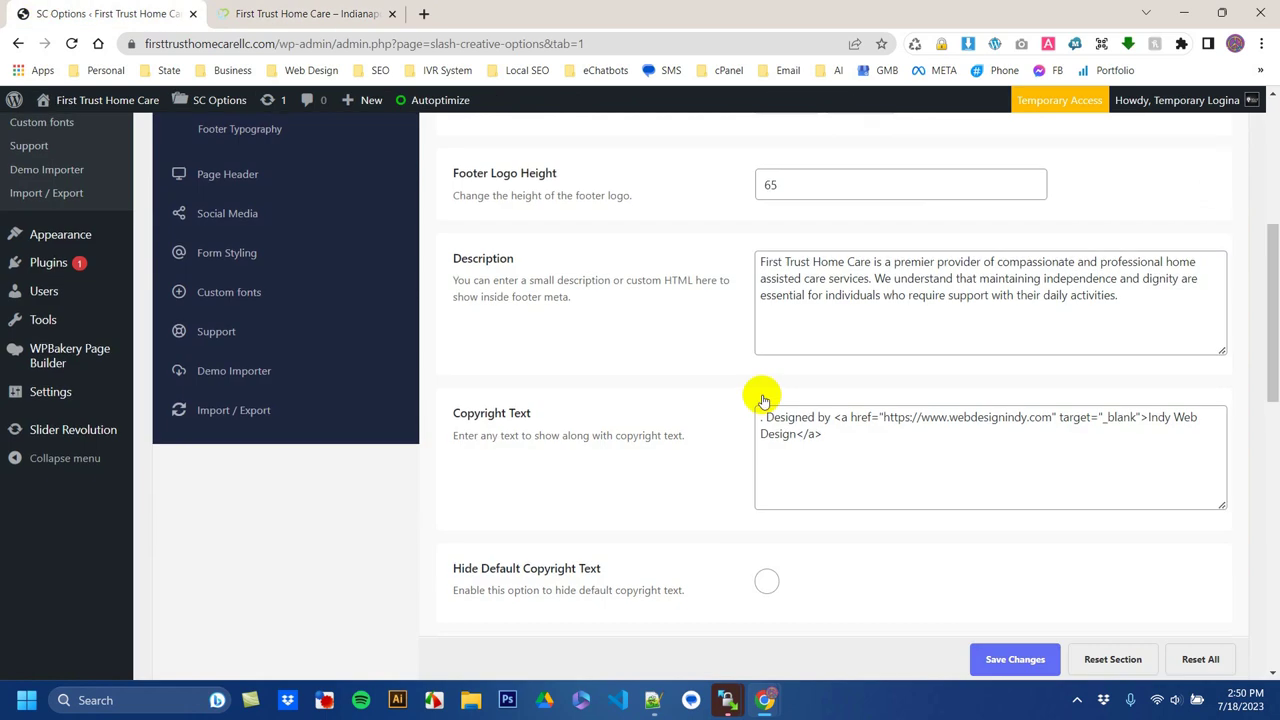
scroll(766, 394, up, 4)
click(300, 12)
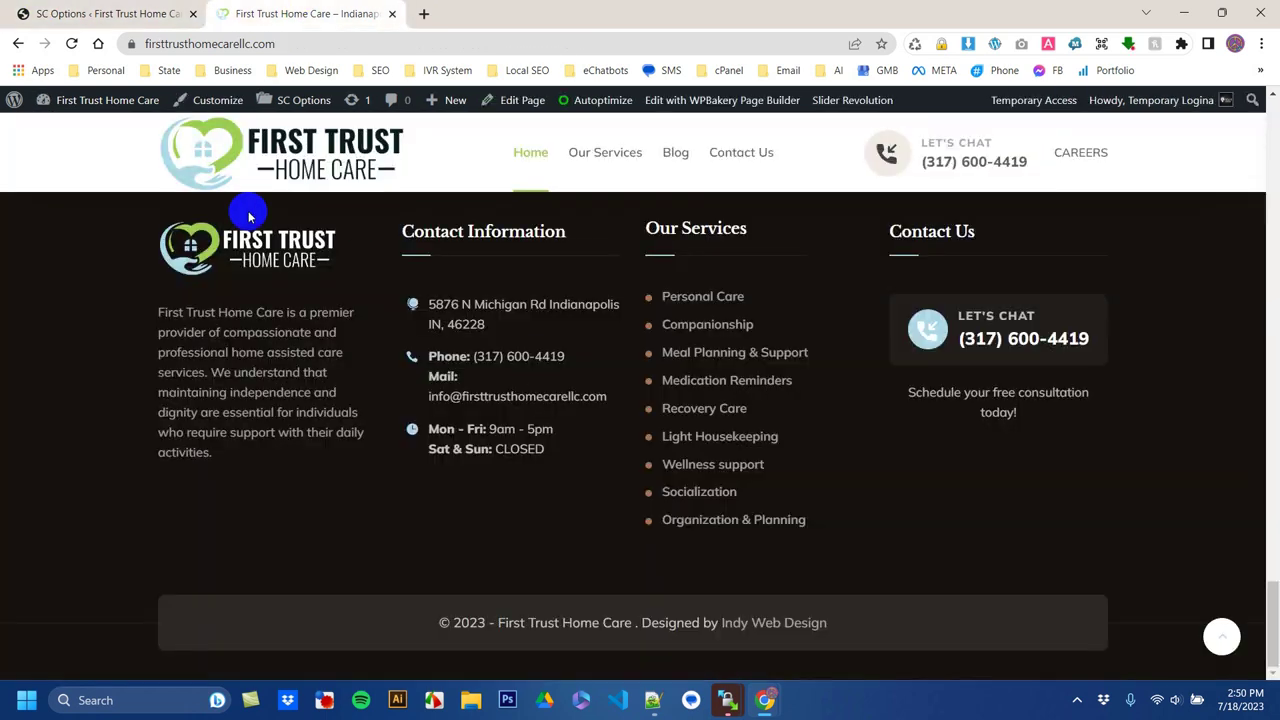
Step: Remove the footer logo in the Footer General Settings and save the changes
click(100, 13)
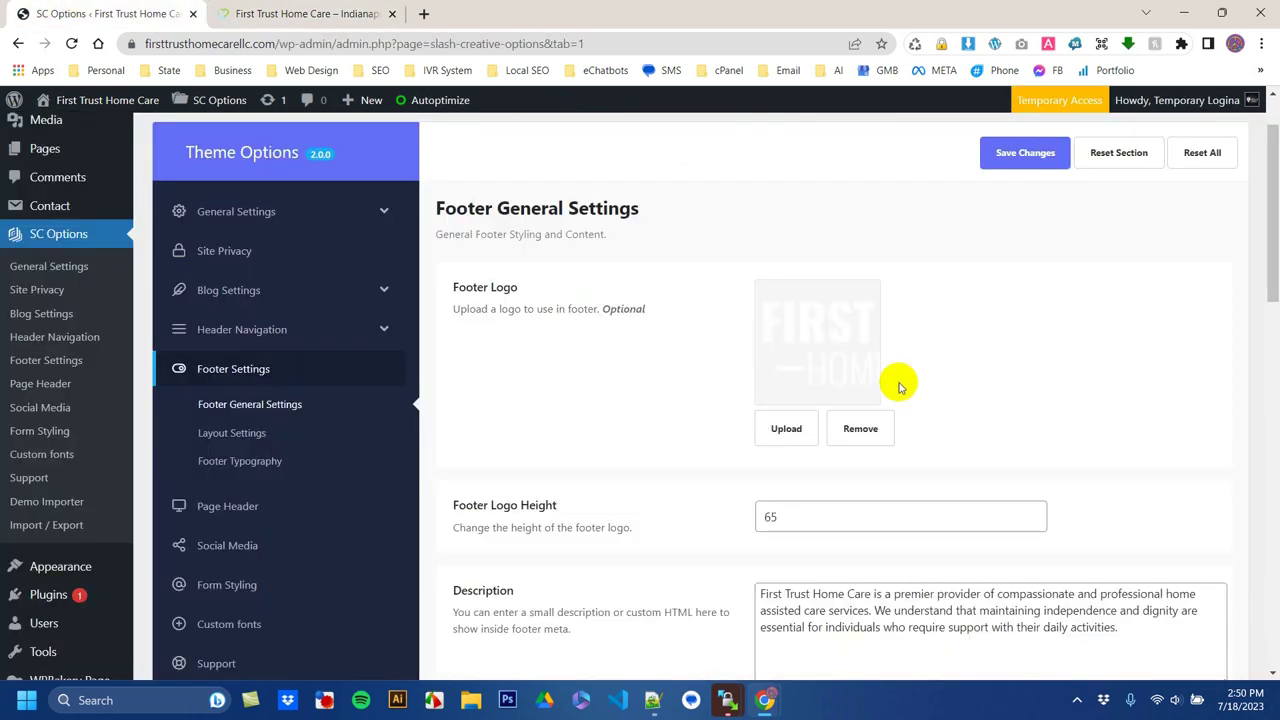
click(860, 429)
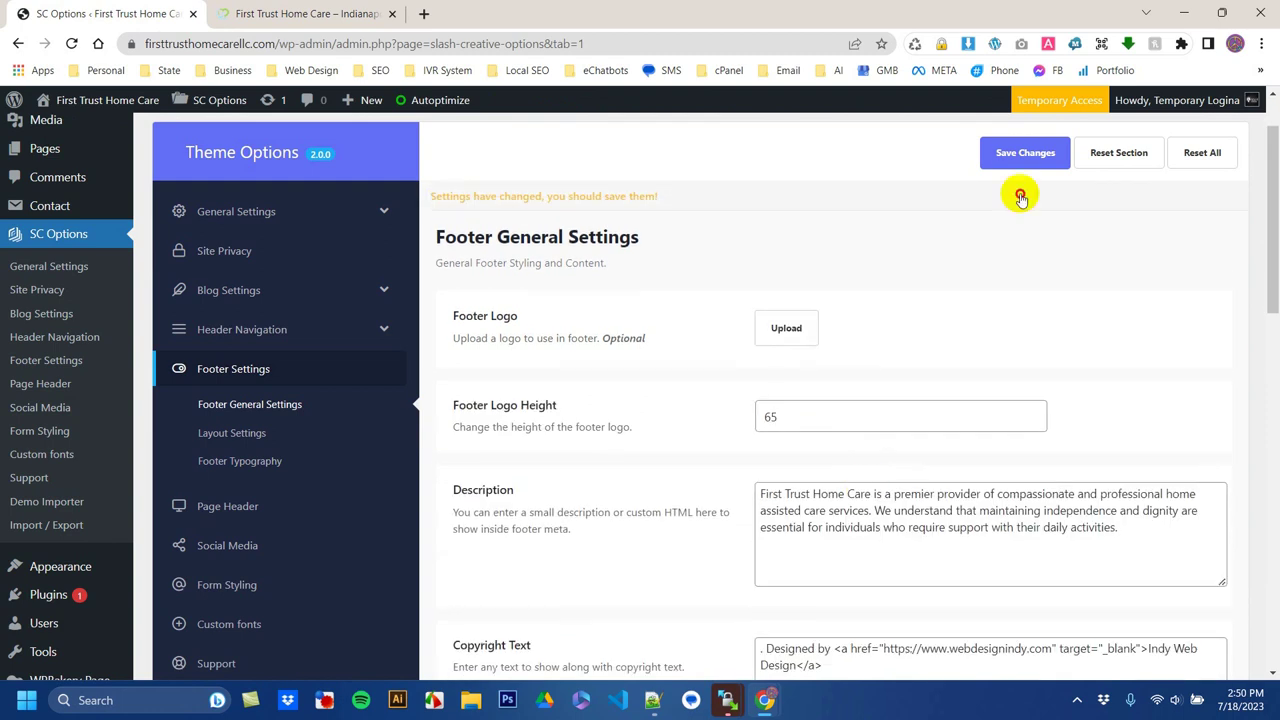
click(1012, 152)
Step: Reload the live homepage to check its footer logo, and return to the footer settings
click(290, 14)
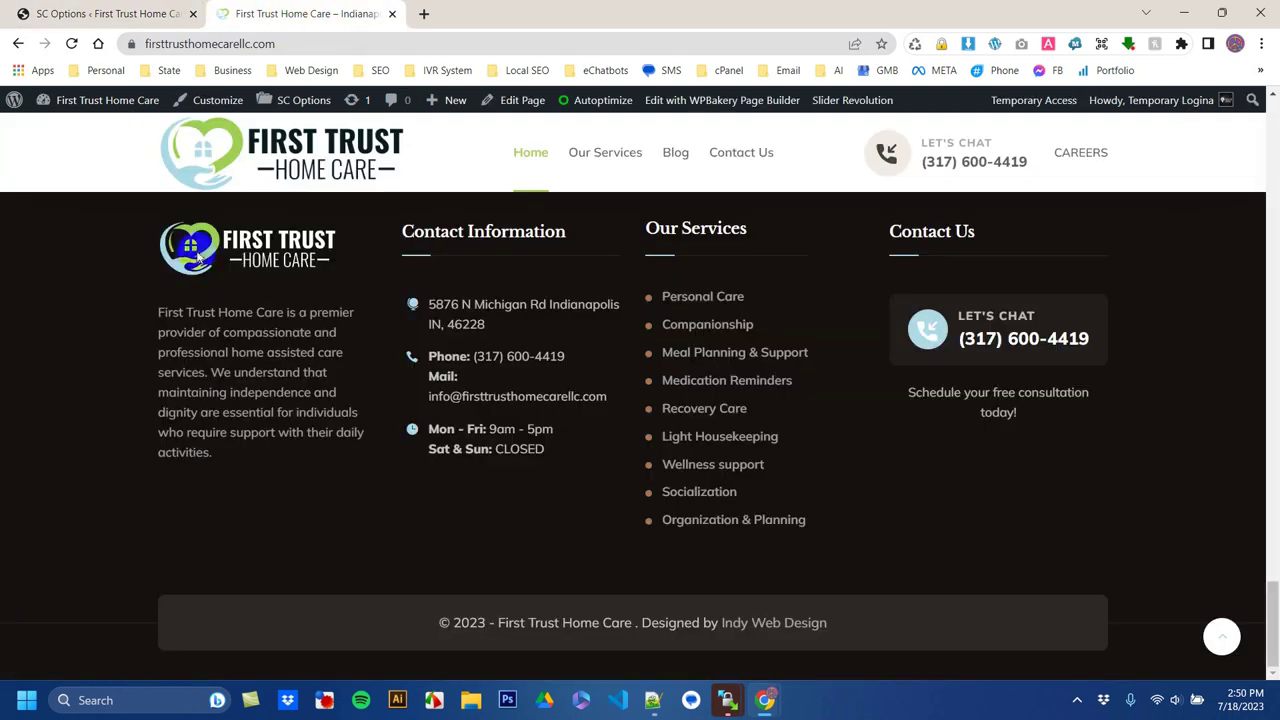
scroll(270, 260, up, 3)
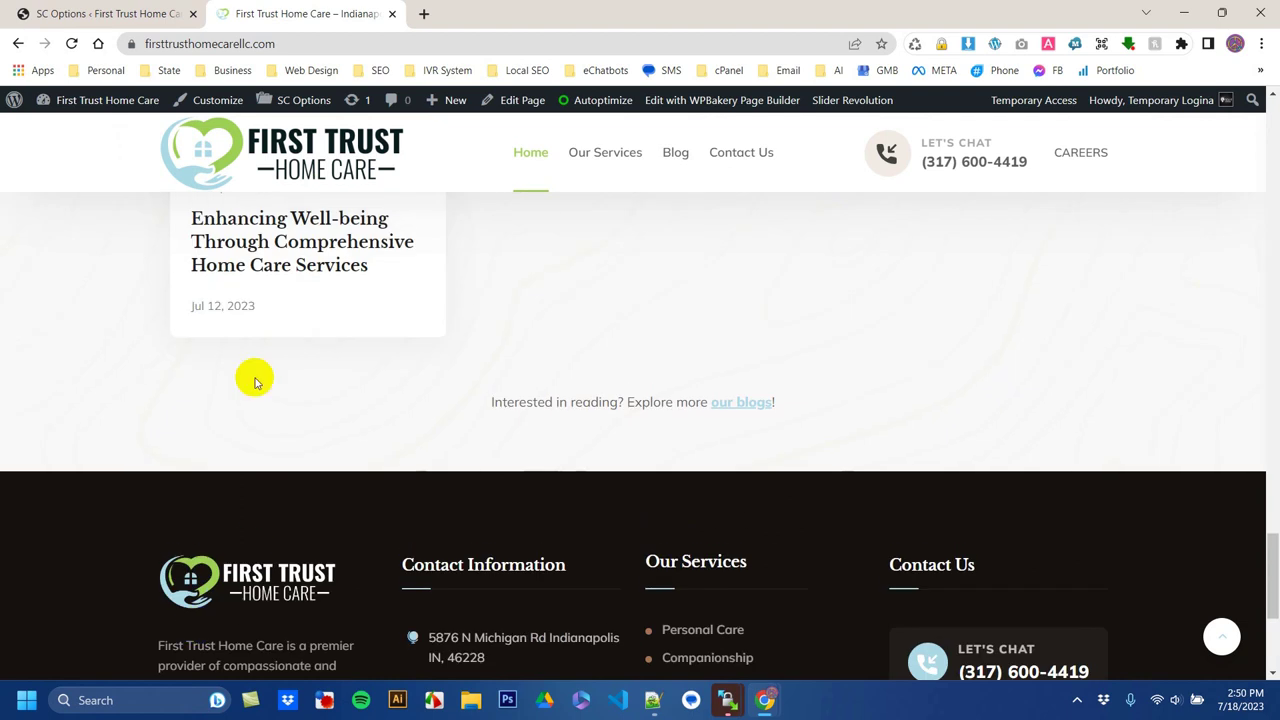
scroll(183, 406, down, 1)
right_click(234, 436)
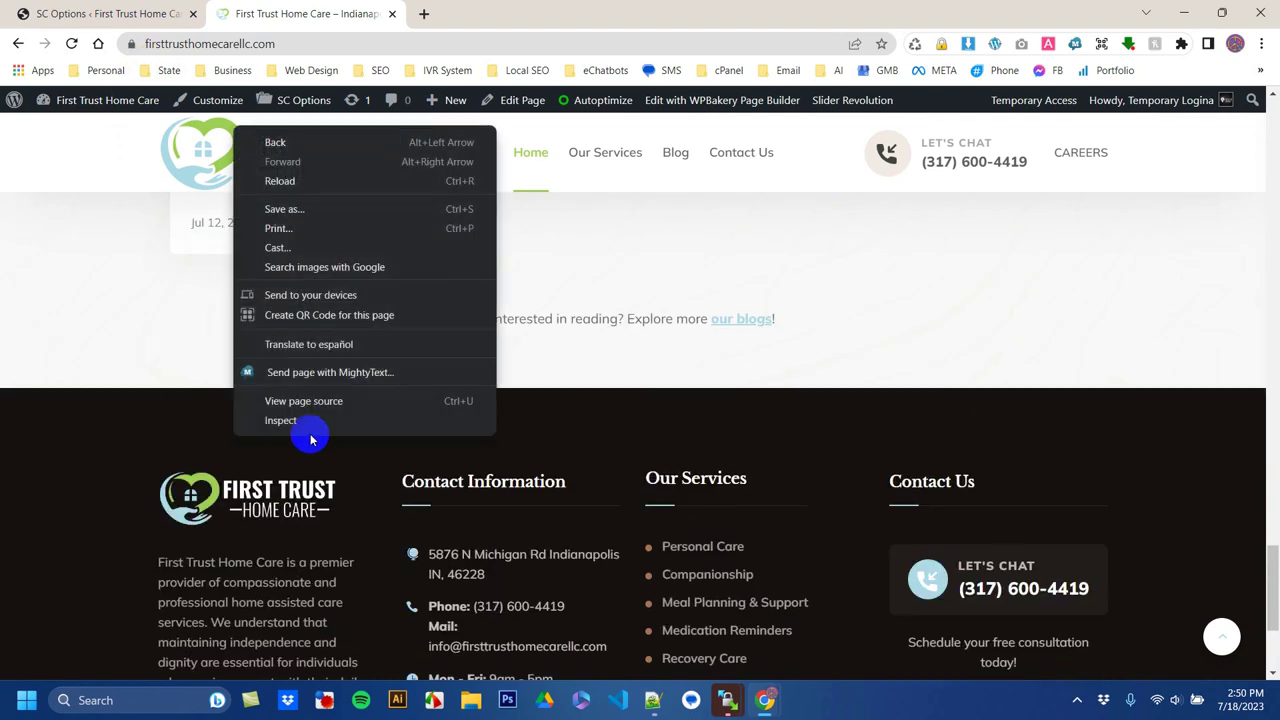
click(280, 181)
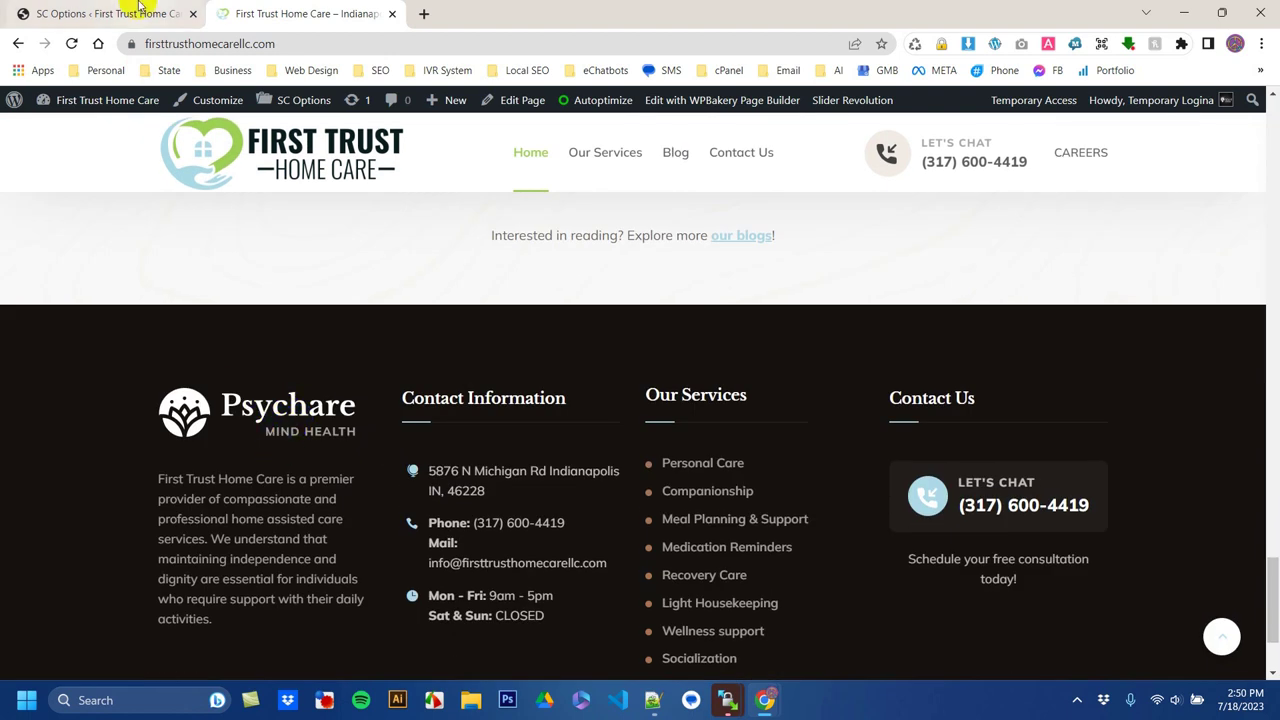
click(140, 10)
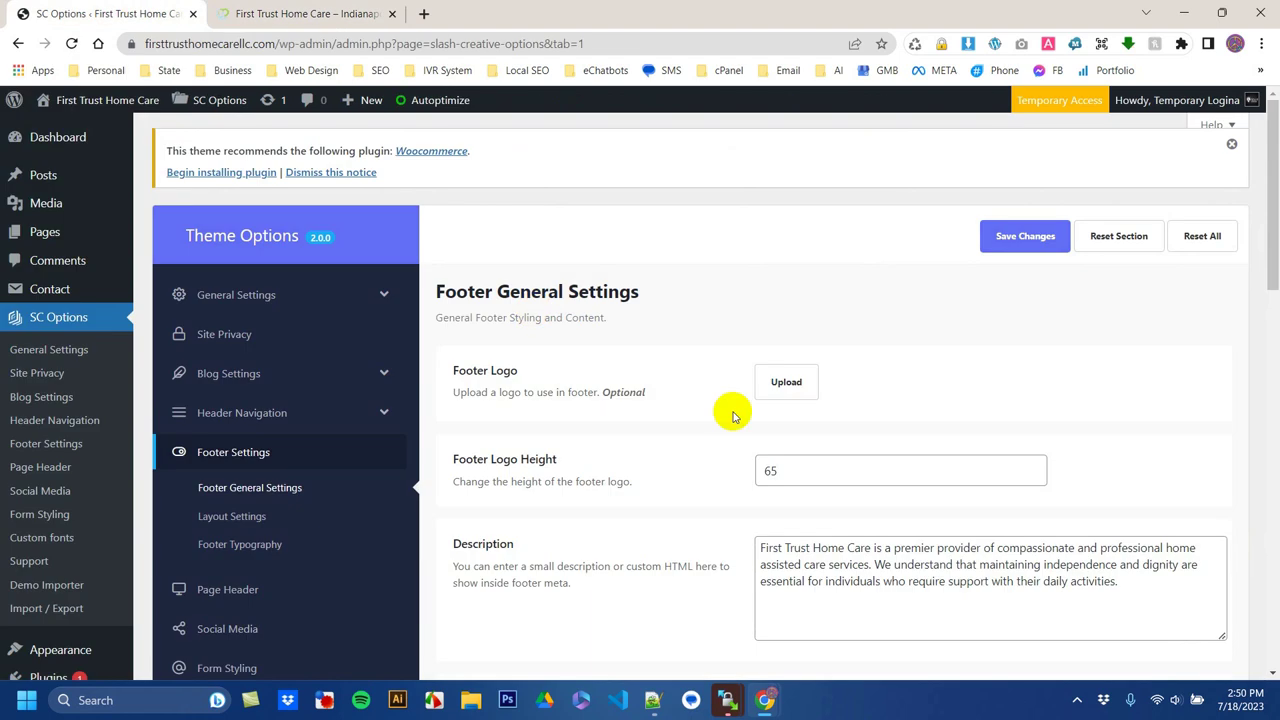
Step: Set the footer logo to Indianapolis-Home-Help-Service-Agency-White.png from the Media Library and save the changes
click(787, 382)
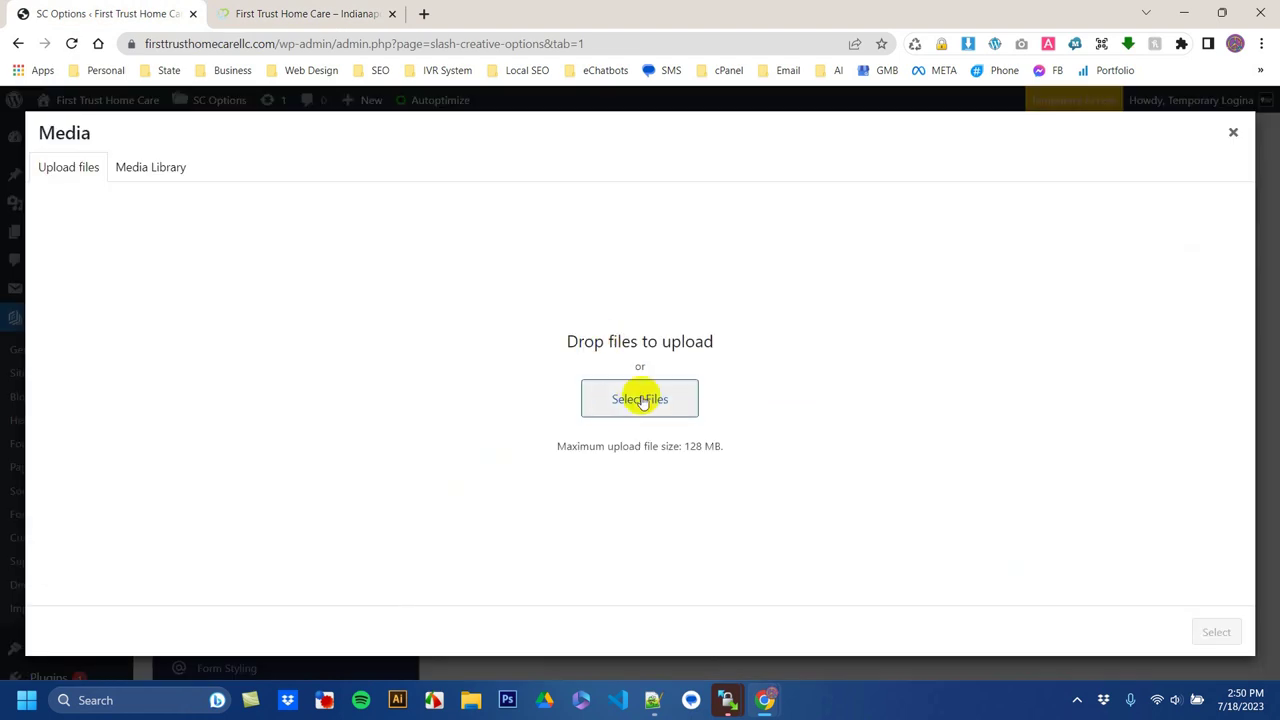
click(158, 164)
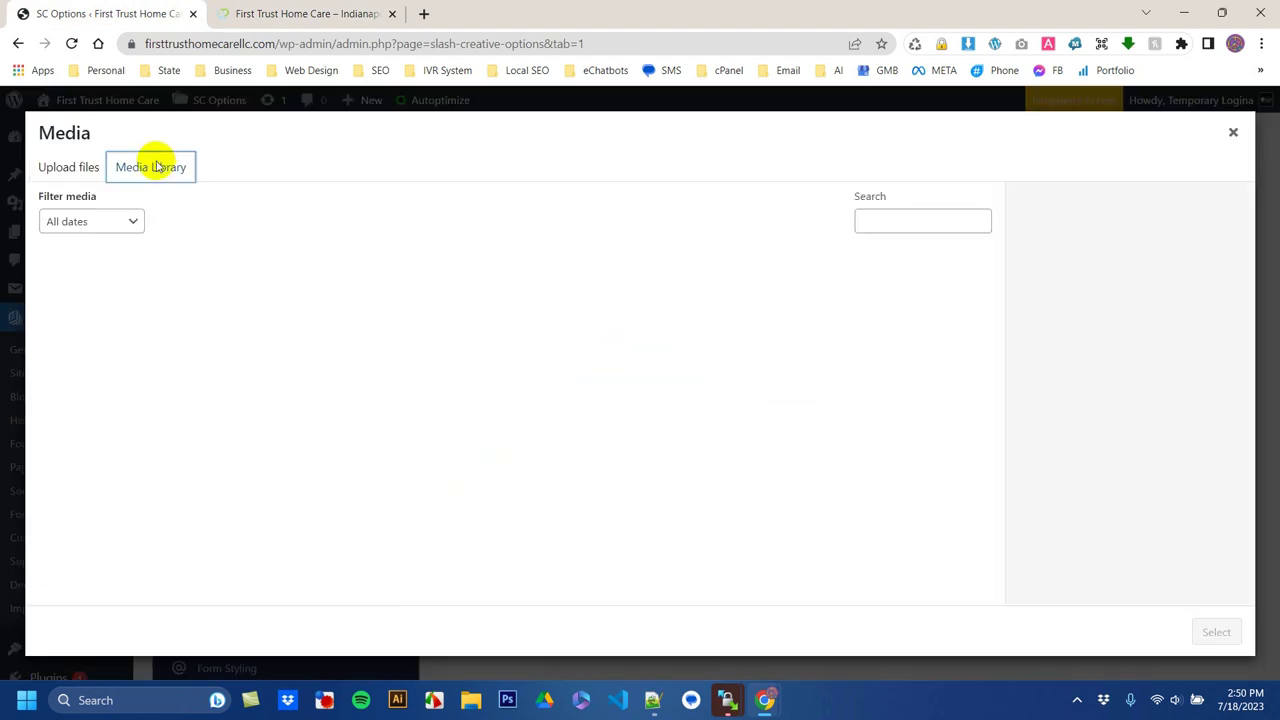
click(920, 415)
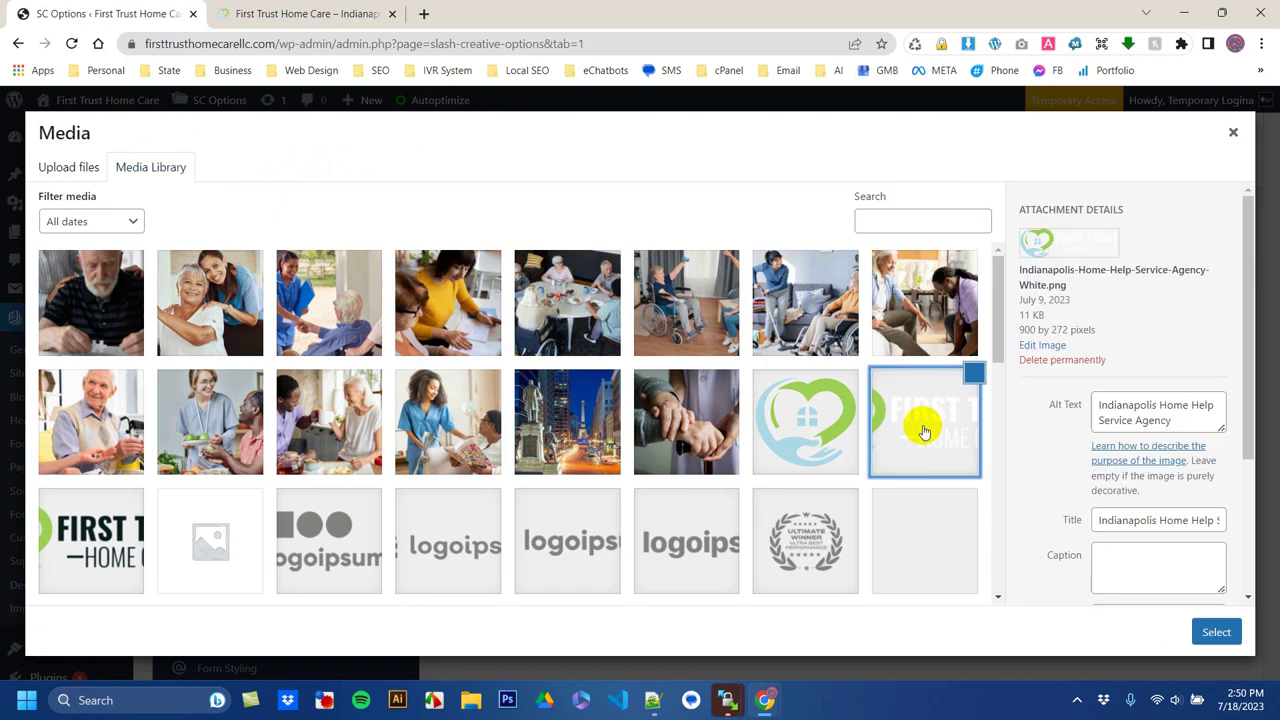
click(1232, 642)
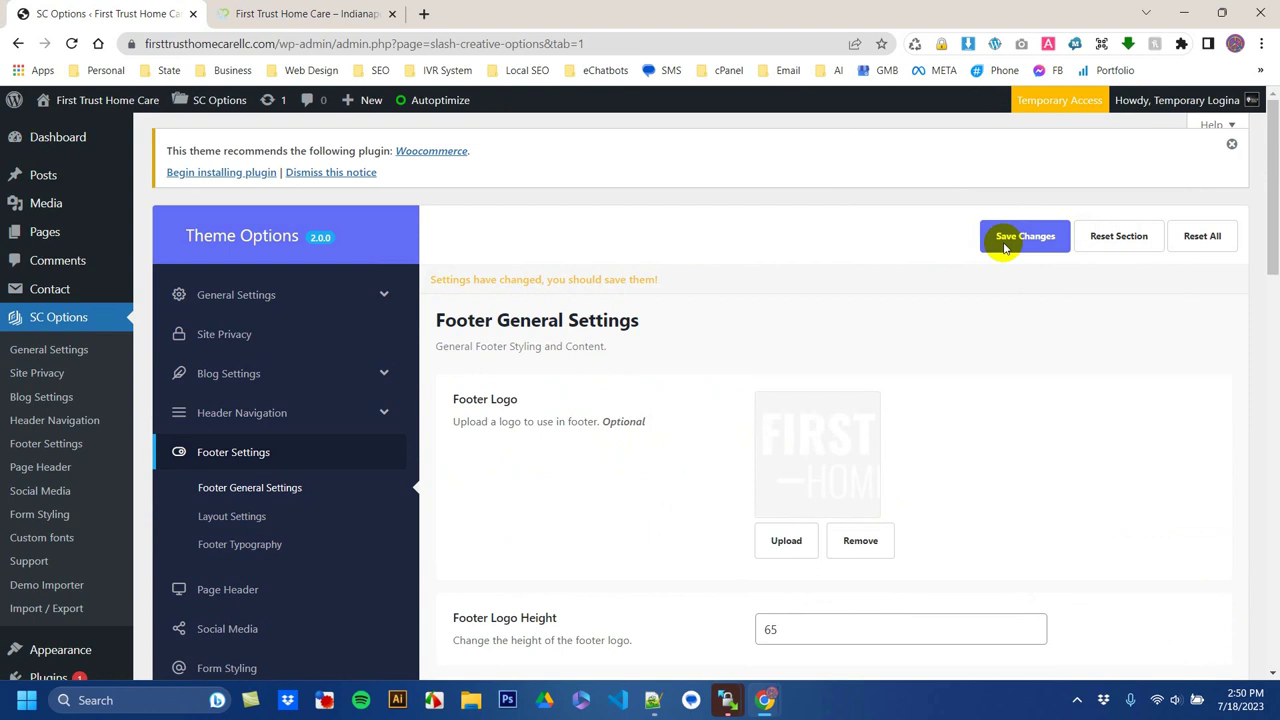
click(1005, 247)
Step: Reload the live homepage to check the restored logo in the footer
click(330, 13)
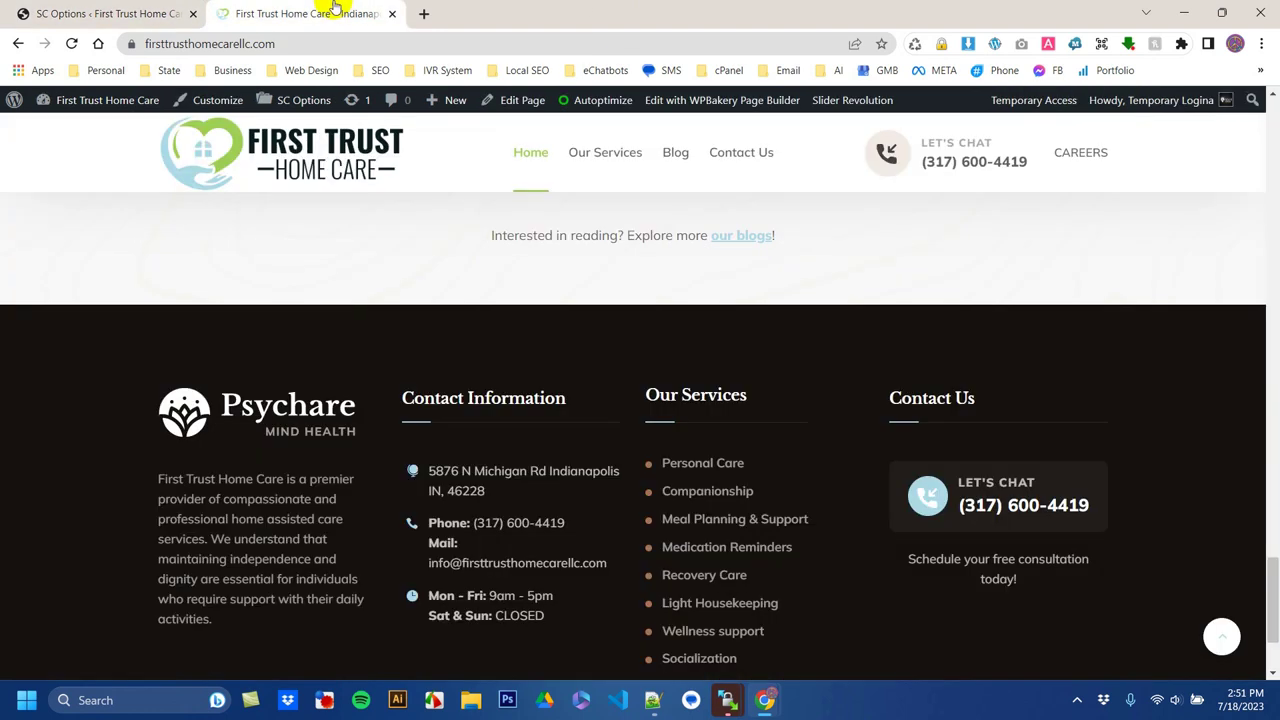
right_click(205, 266)
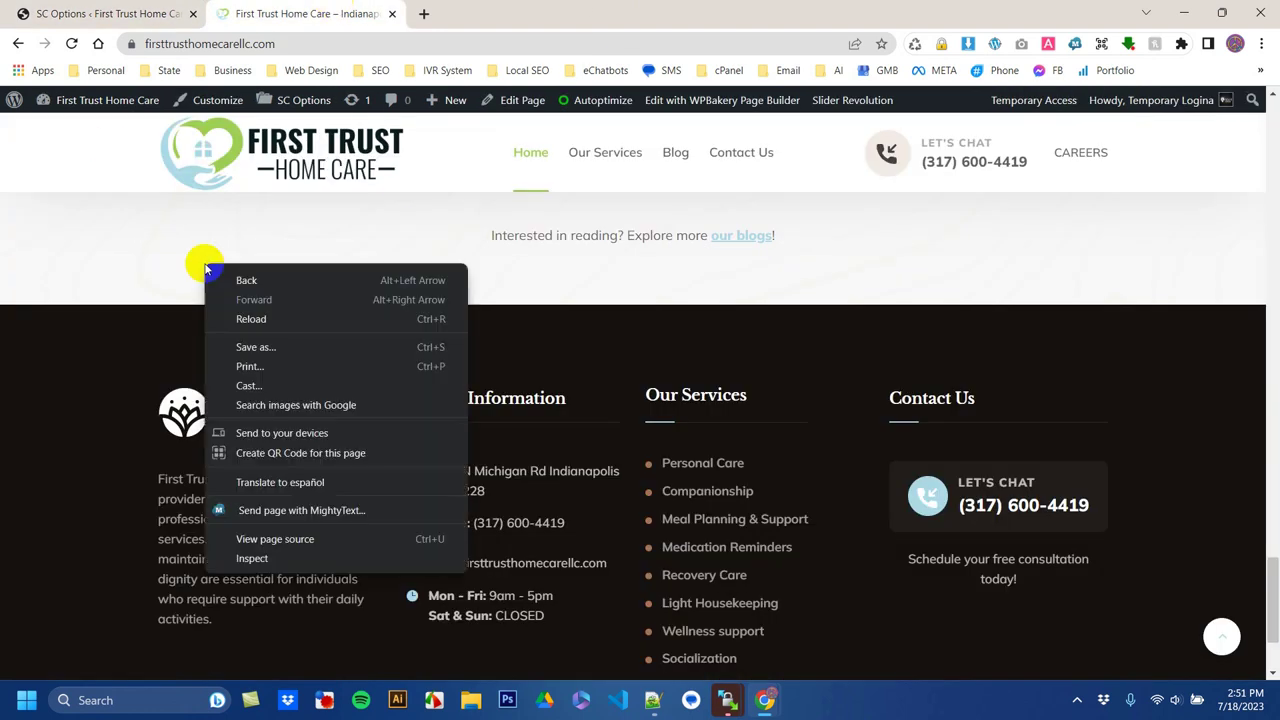
click(252, 320)
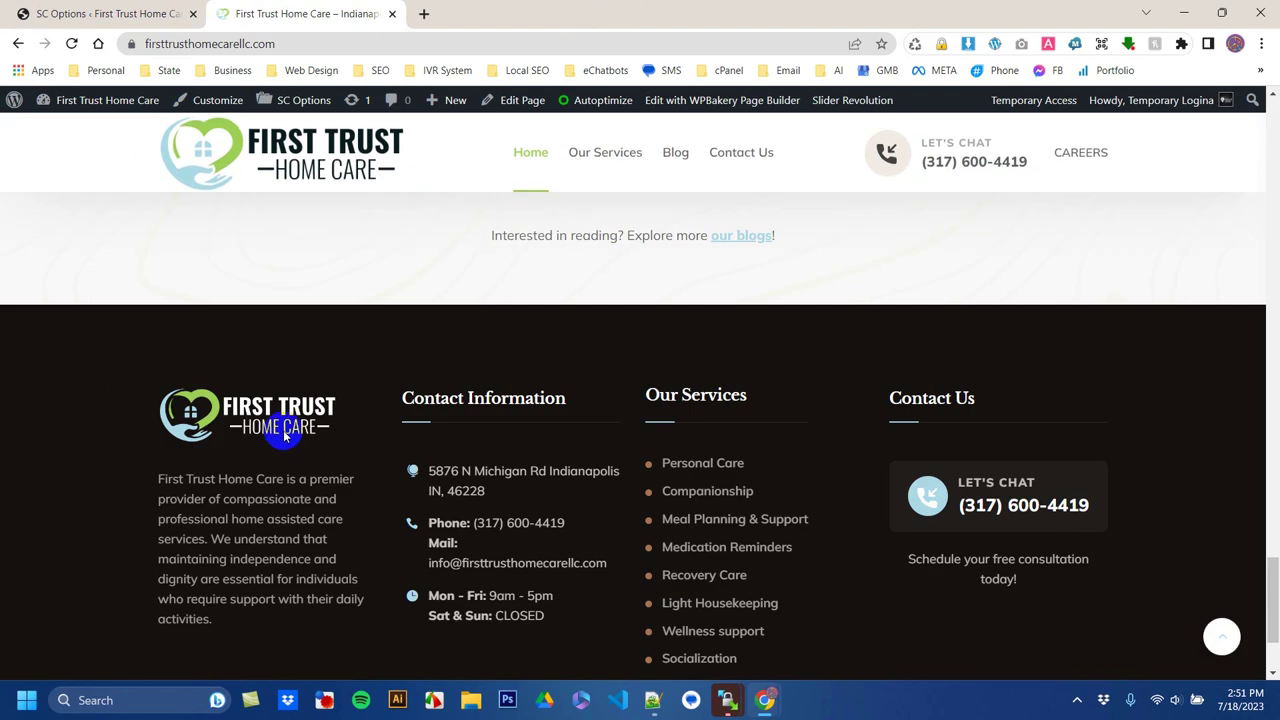
scroll(96, 463, down, 2)
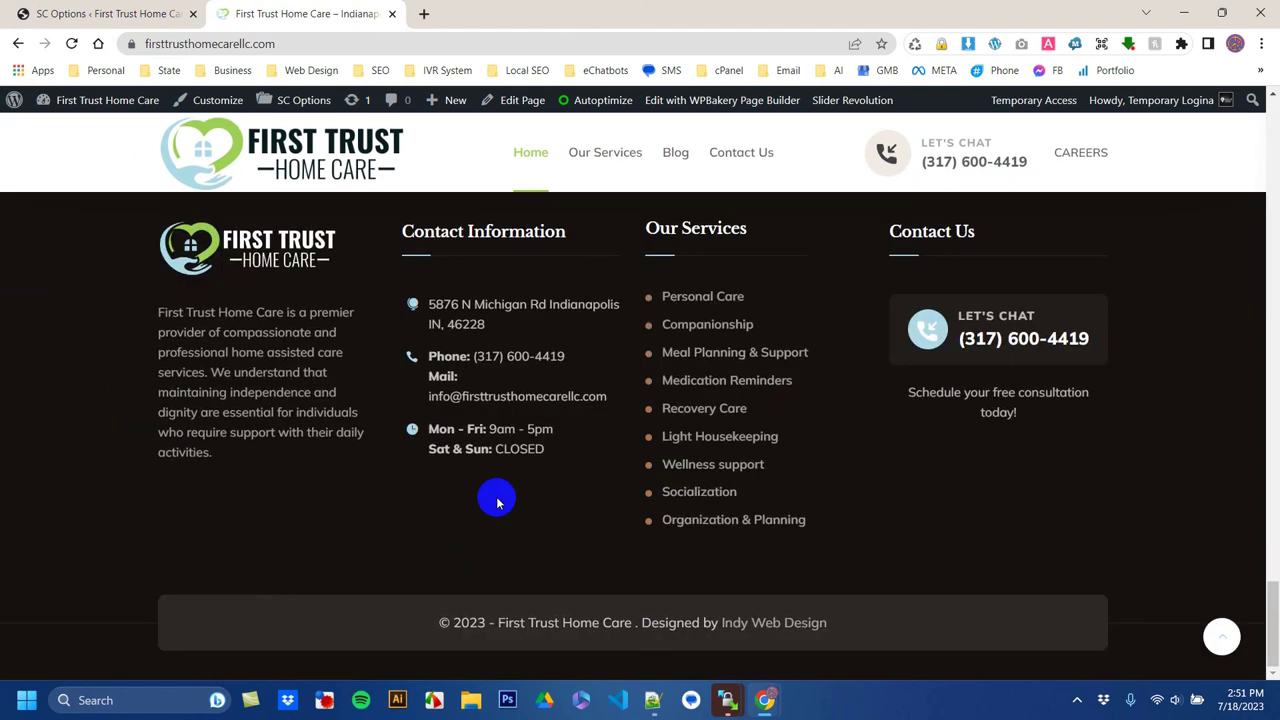
Step: Compare the Description text in the Footer General Settings with the description paragraph in the live homepage's footer
click(110, 14)
scroll(686, 423, down, 5)
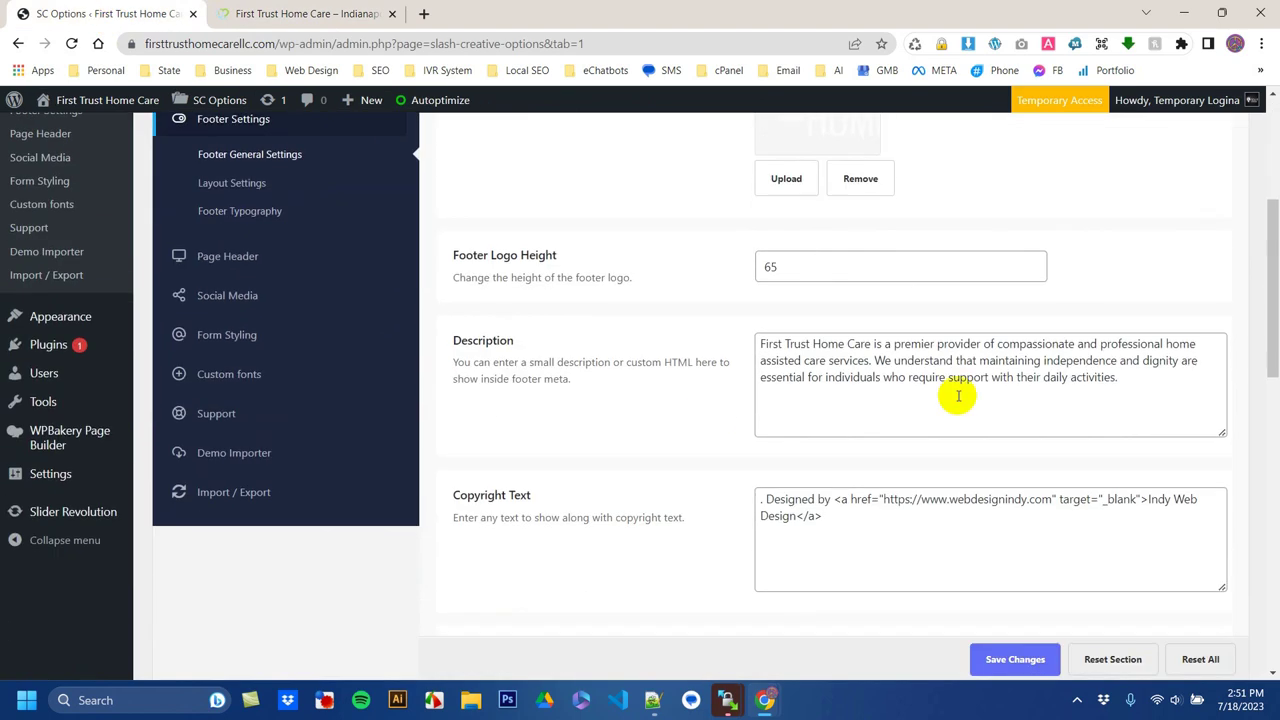
click(957, 381)
key(ctrl+a)
click(305, 10)
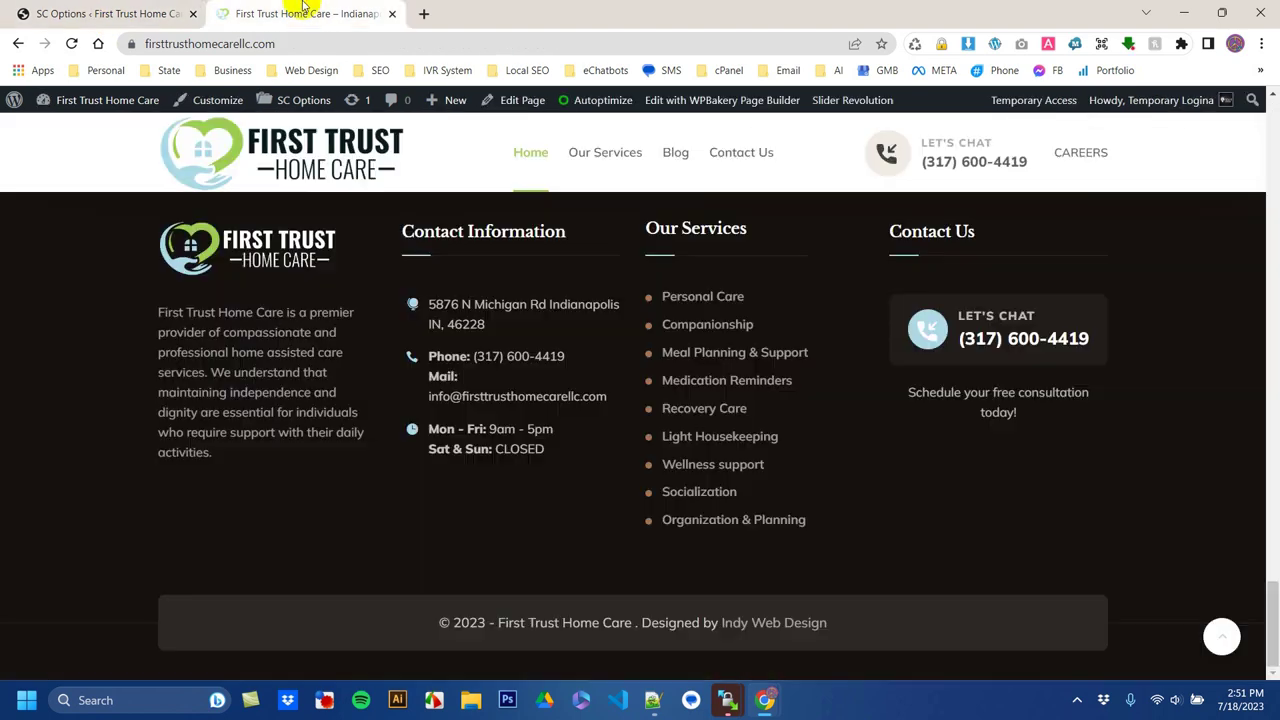
triple_click(307, 382)
click(118, 10)
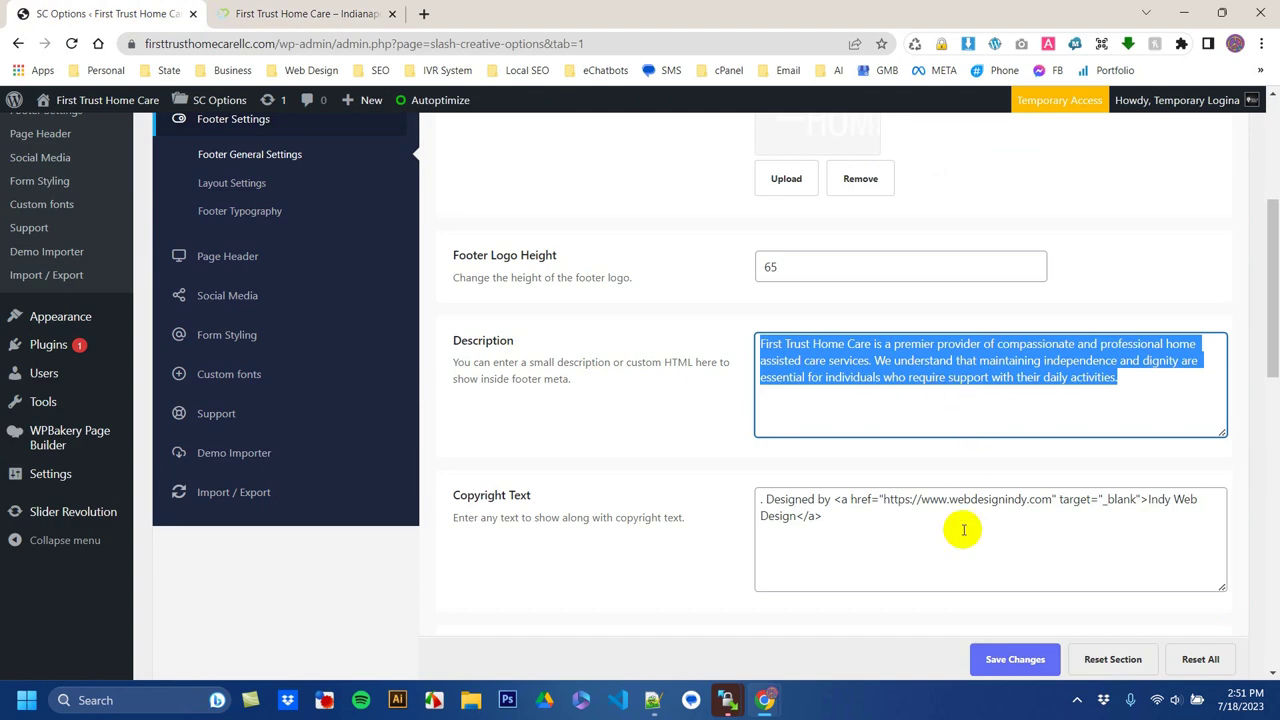
Step: Compare the Copyright Text setting with the live footer's copyright line, and review the remaining Footer General Settings
click(819, 512)
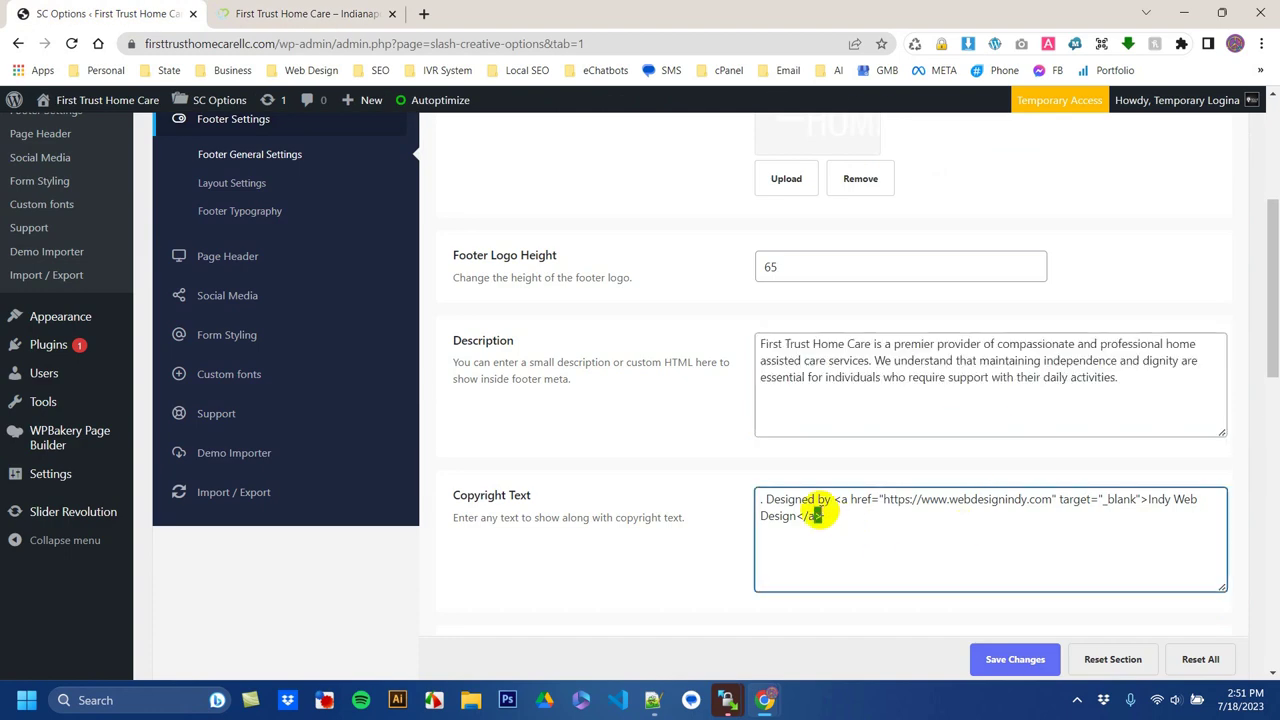
scroll(691, 443, down, 4)
click(280, 20)
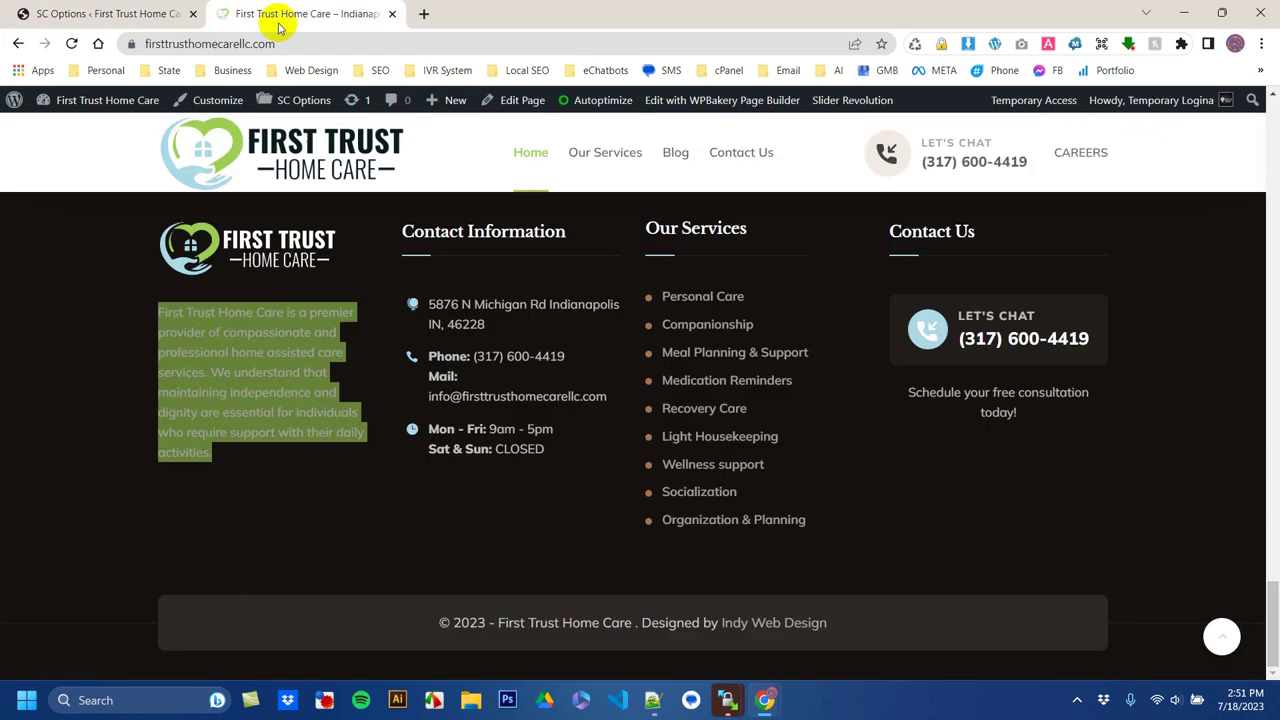
click(535, 622)
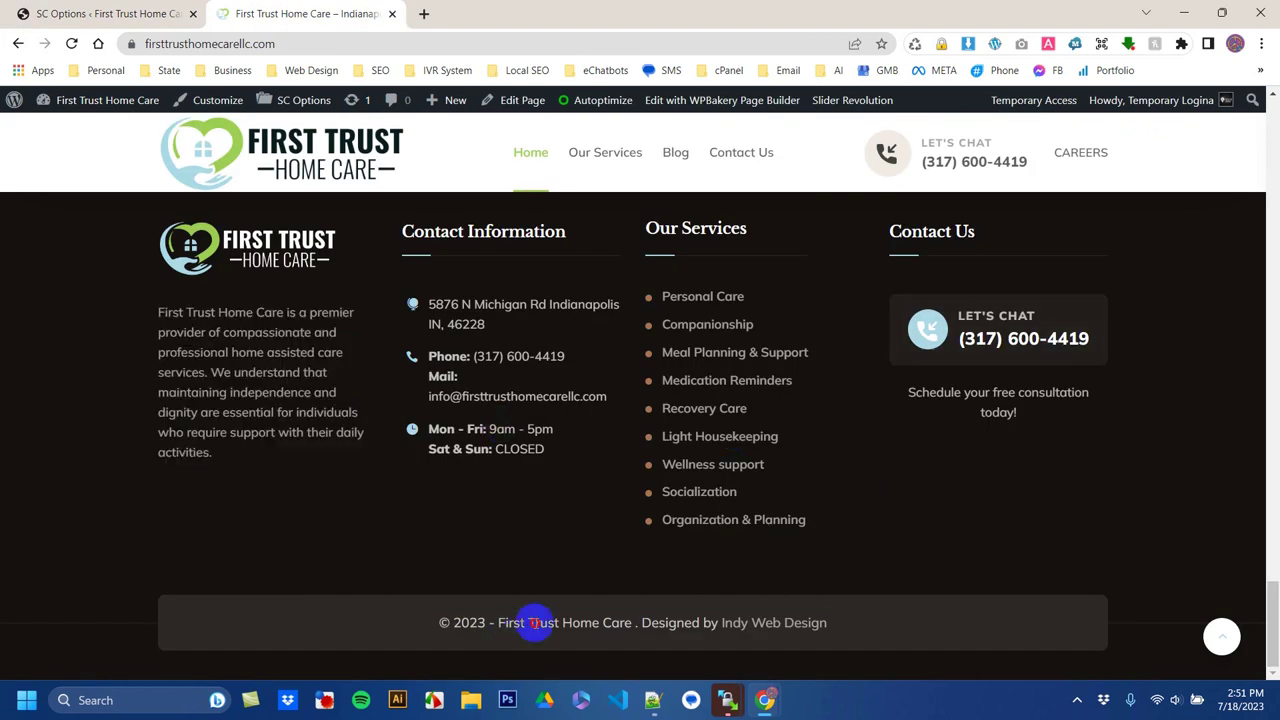
triple_click(535, 622)
click(150, 13)
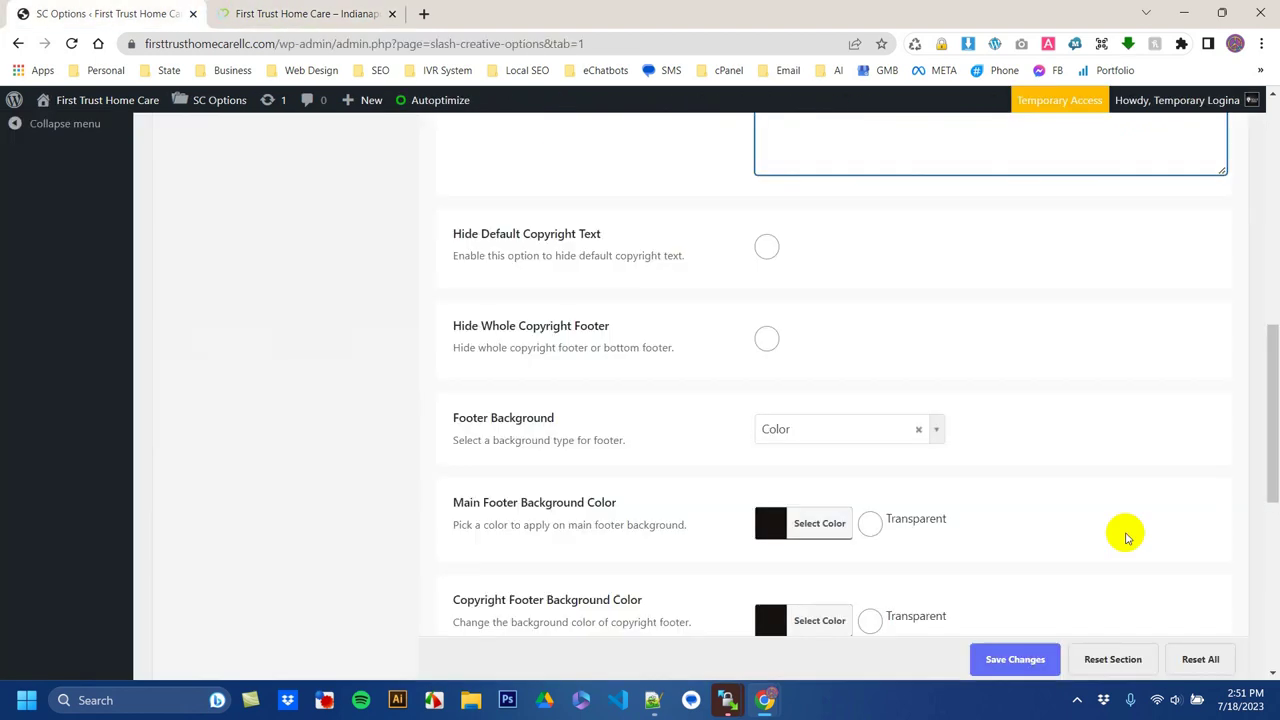
scroll(1046, 531, down, 4)
scroll(1126, 535, up, 15)
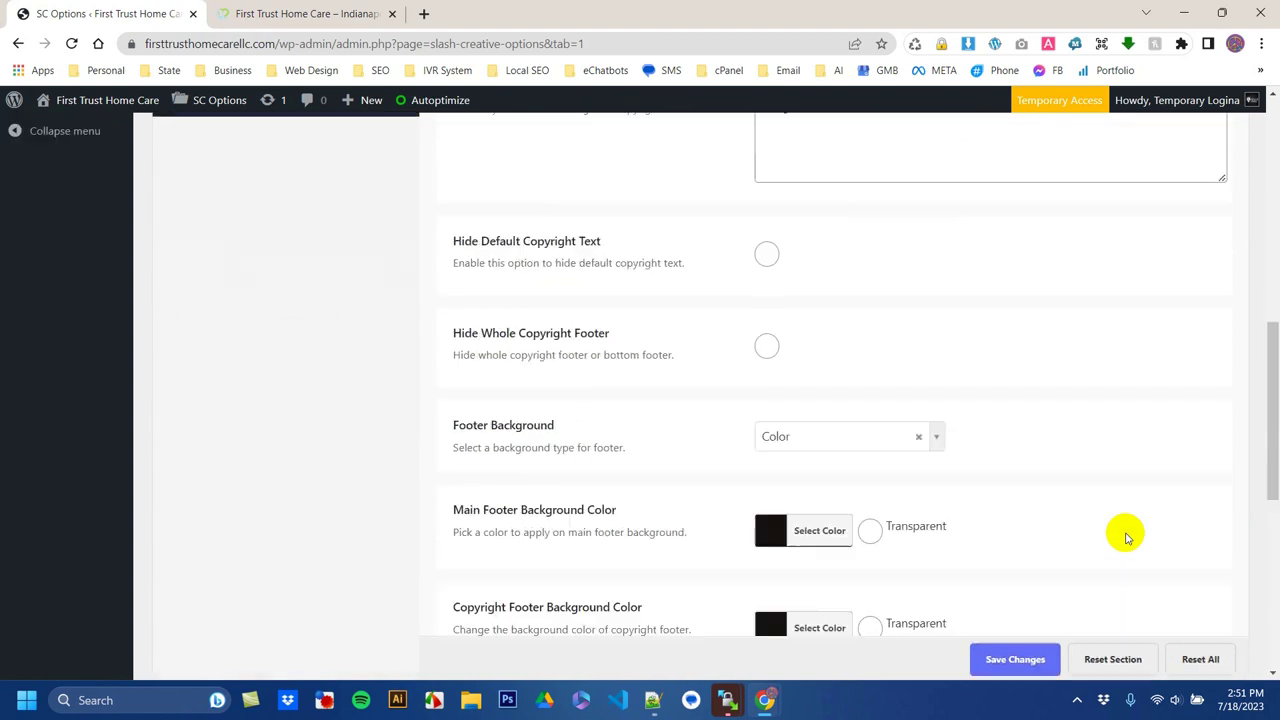
Step: Review the footer's Layout Settings and Footer Typography options
click(245, 459)
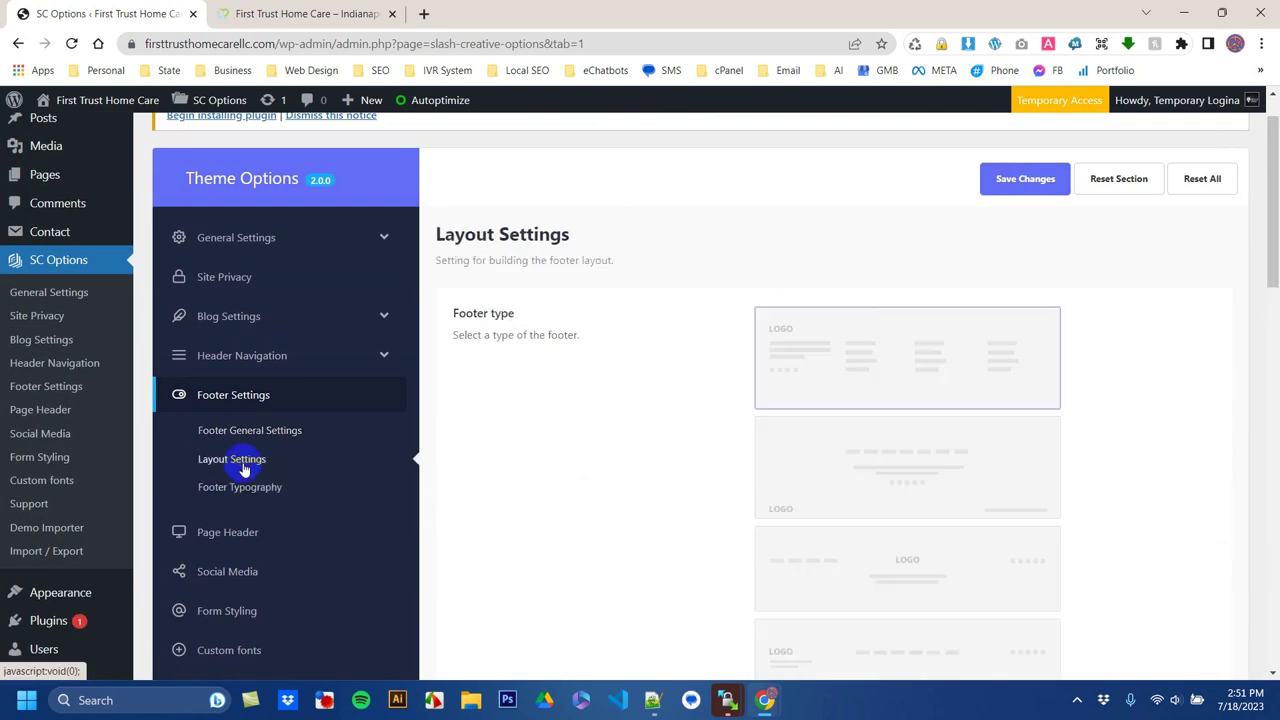
scroll(700, 476, down, 6)
scroll(704, 480, up, 8)
click(242, 543)
scroll(631, 491, down, 10)
scroll(631, 491, up, 11)
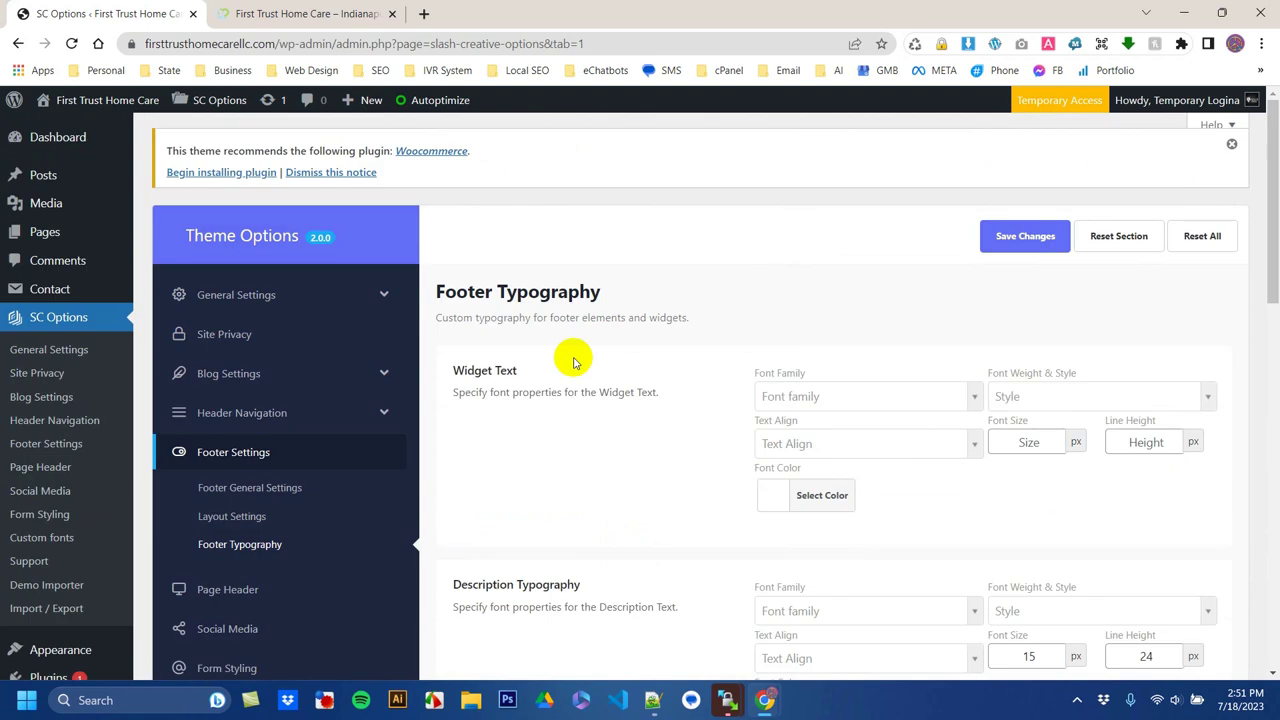
Step: Check the live footer, and load the Footer Menu for editing in the WordPress Menus settings
click(342, 12)
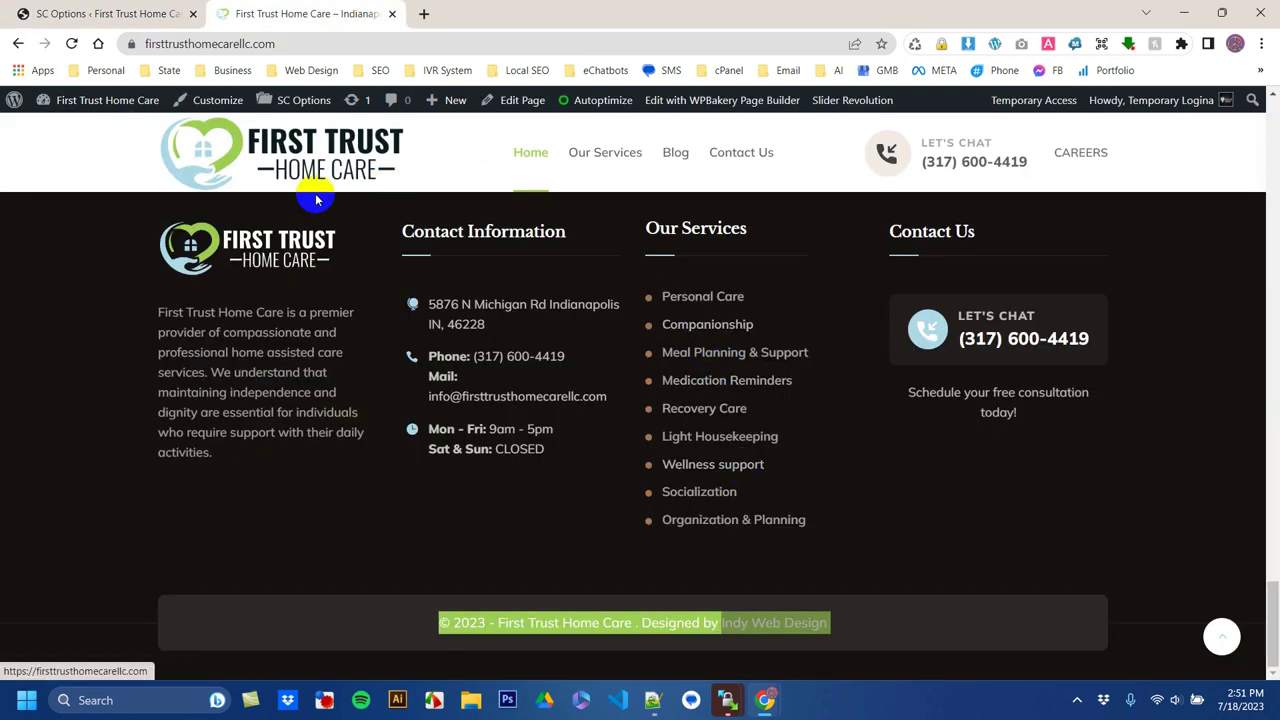
click(105, 13)
scroll(143, 491, down, 2)
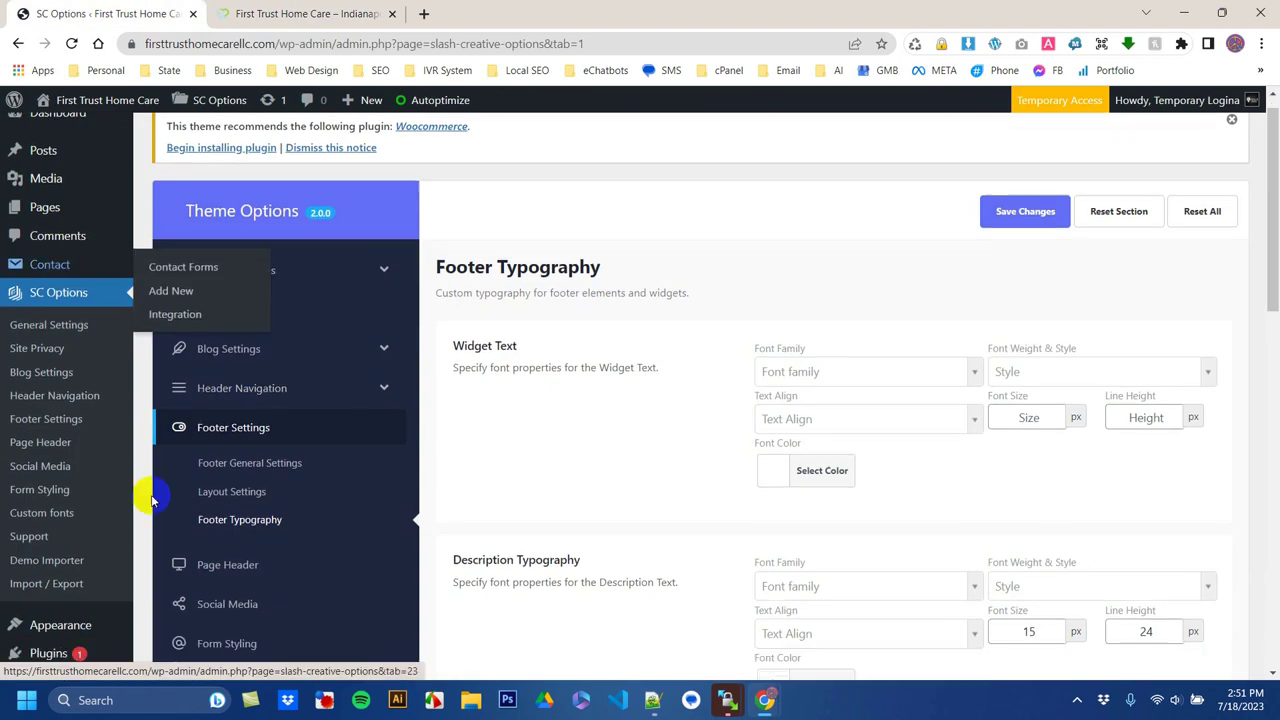
mouse_move(78, 497)
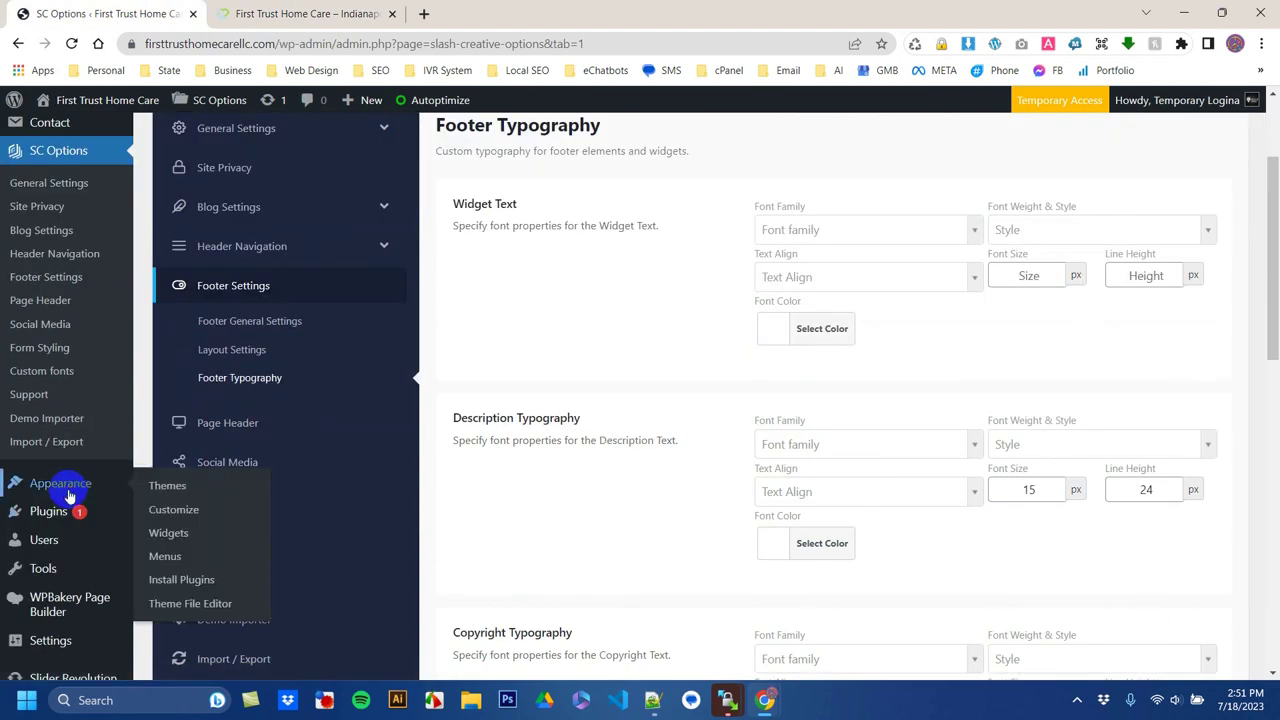
click(175, 560)
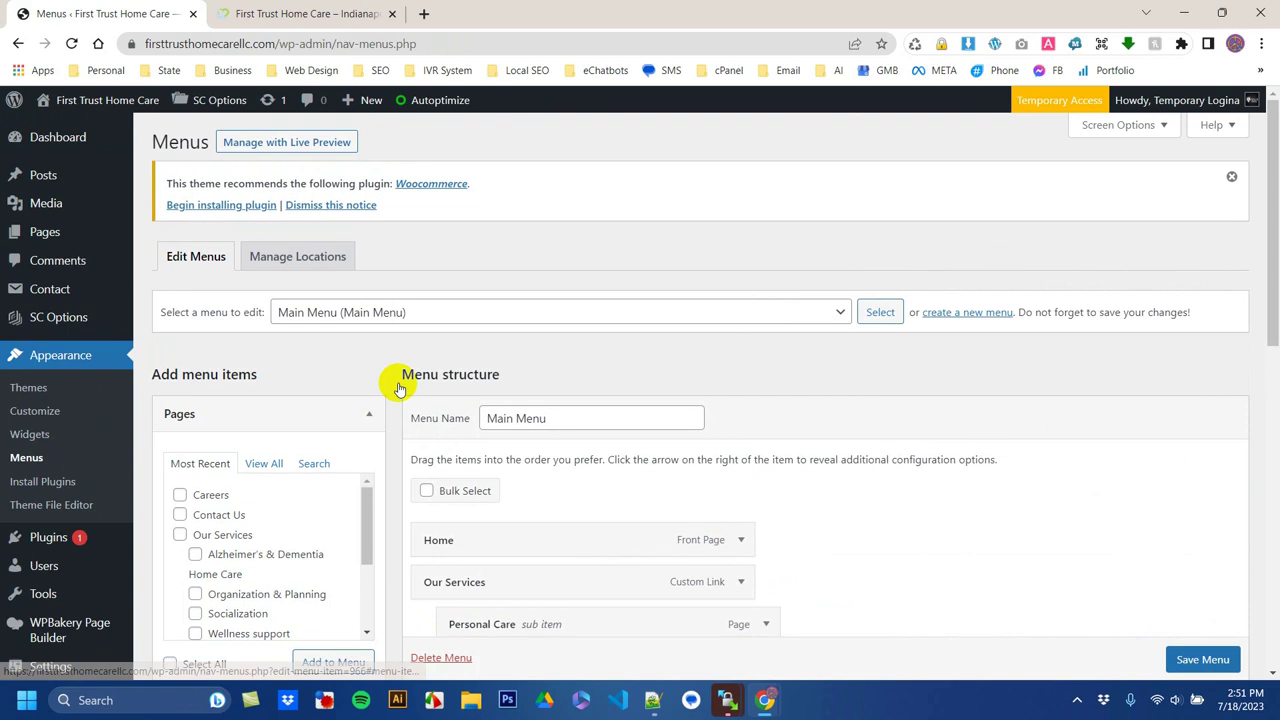
click(370, 314)
click(331, 331)
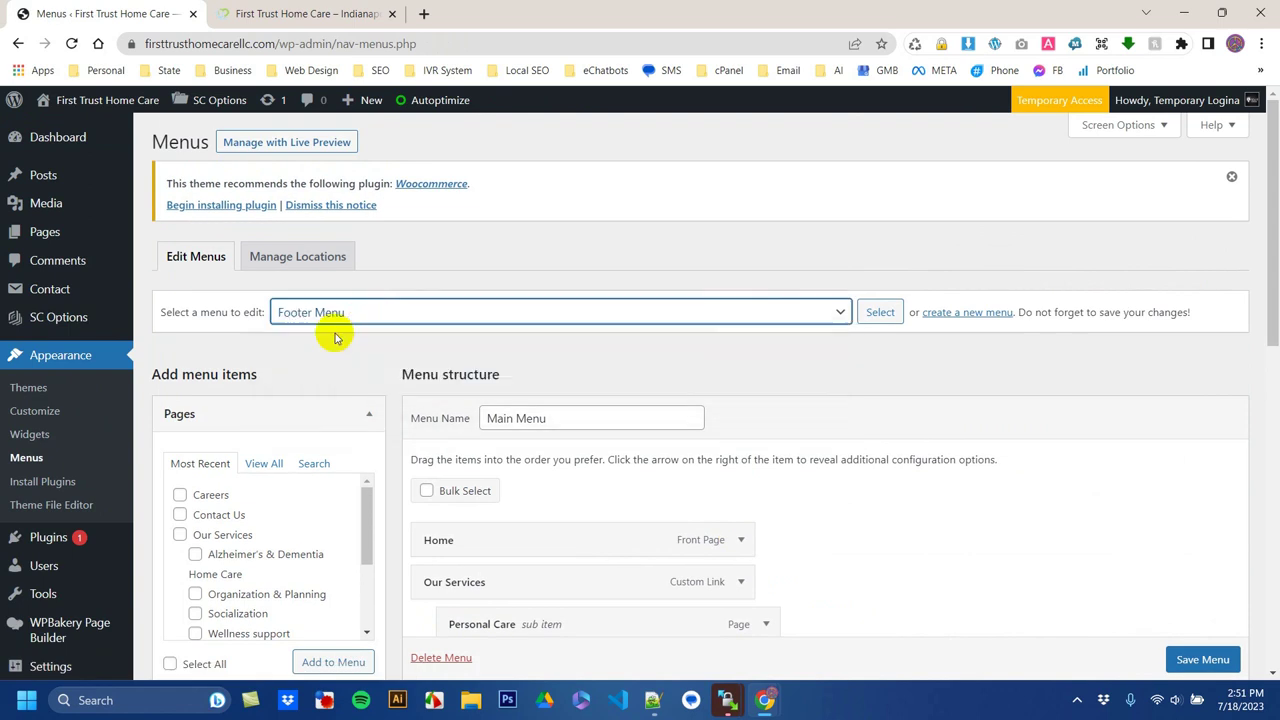
click(880, 312)
Step: Add the Alzheimer's & Dementia Home Care page to the Footer Menu, compare with the live footer, and save the menu
scroll(1011, 411, down, 3)
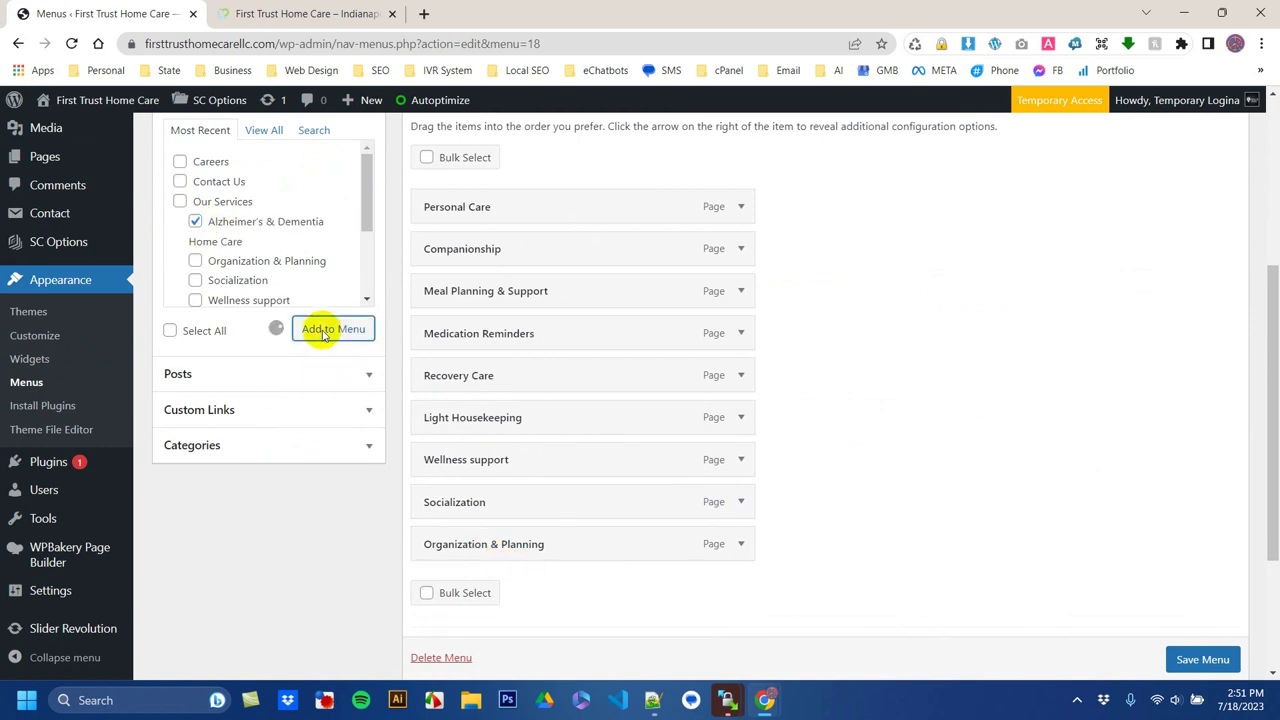
scroll(1010, 480, down, 1)
click(330, 14)
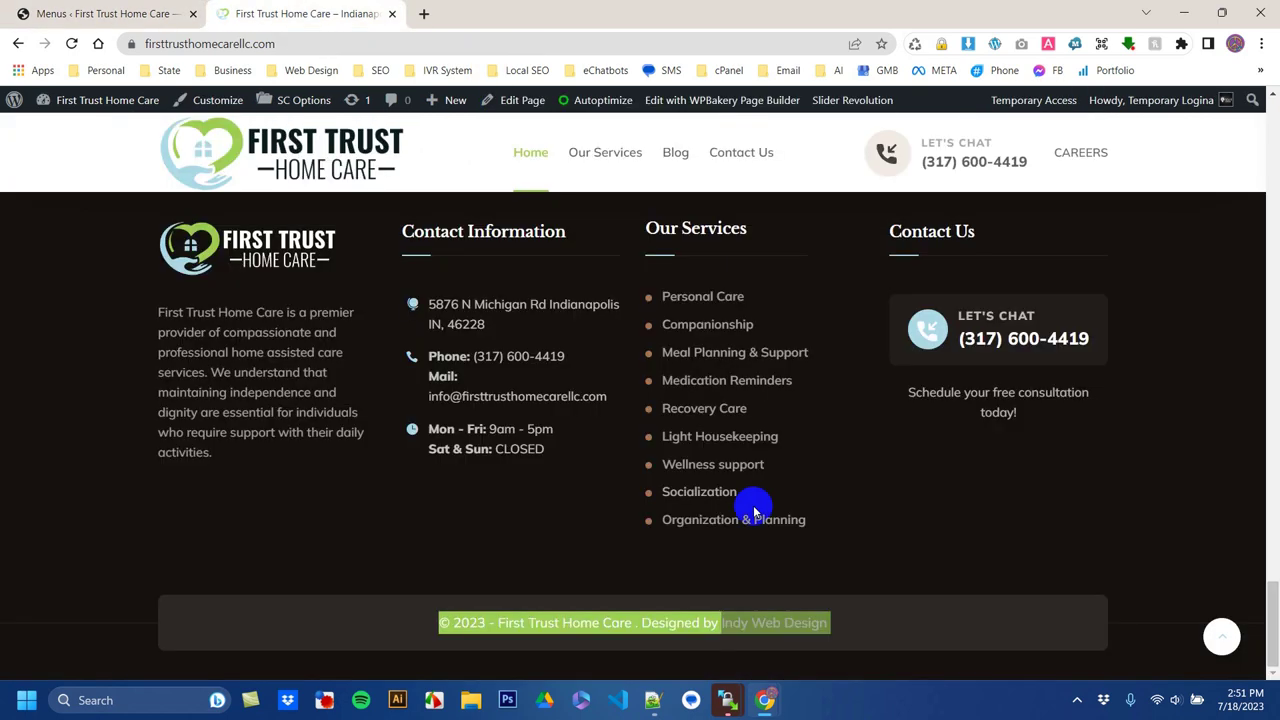
click(722, 553)
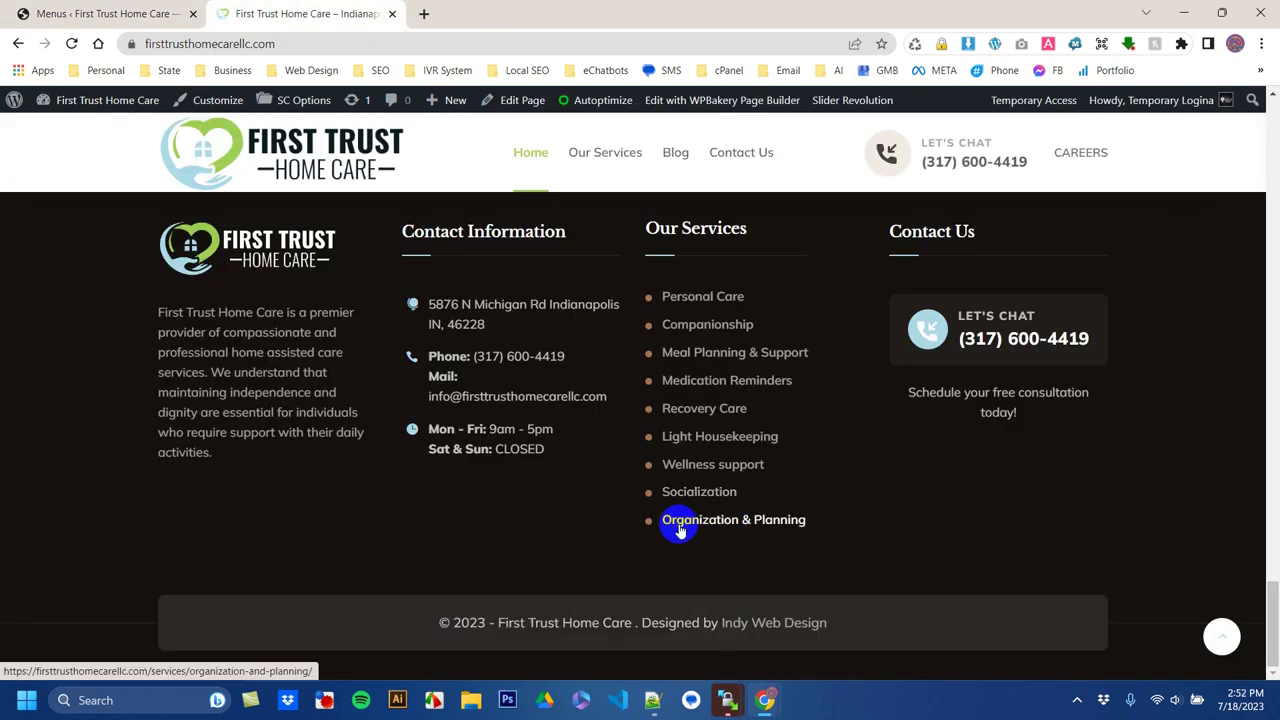
click(128, 12)
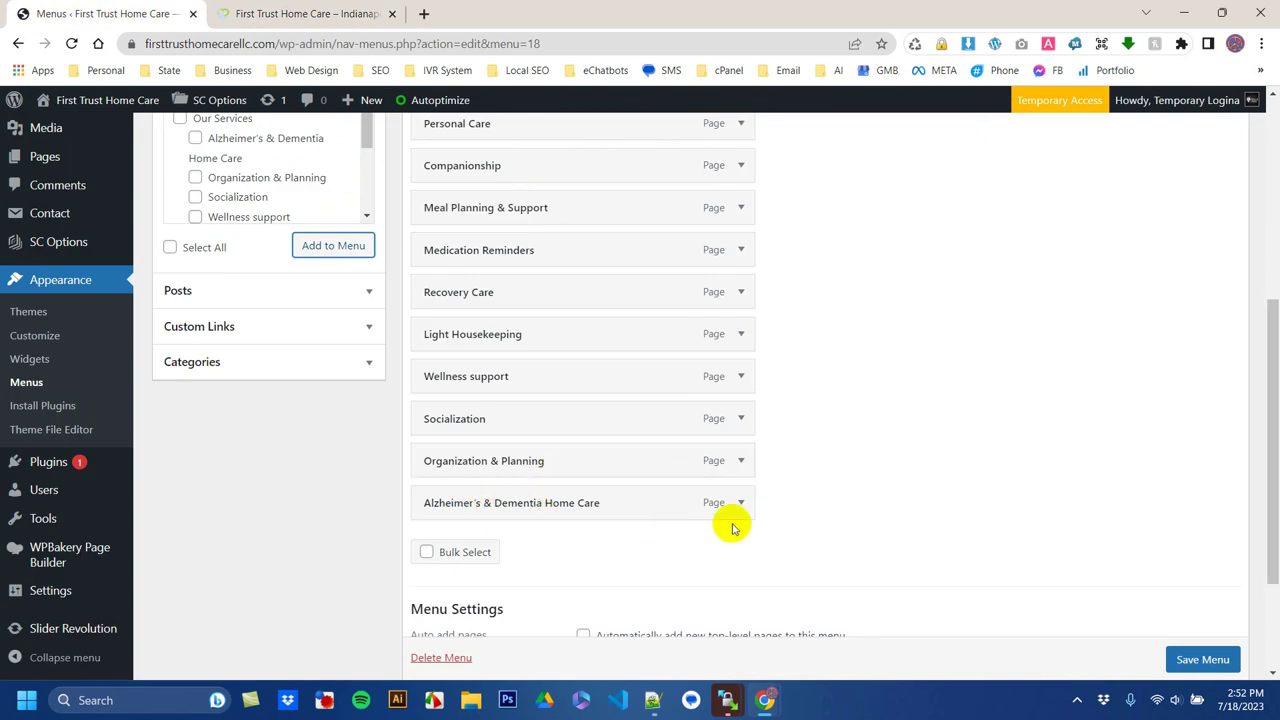
scroll(1208, 680, down, 1)
click(1203, 660)
Step: Reload the live homepage to check its footer services list, and review the Footer Menu again
click(300, 13)
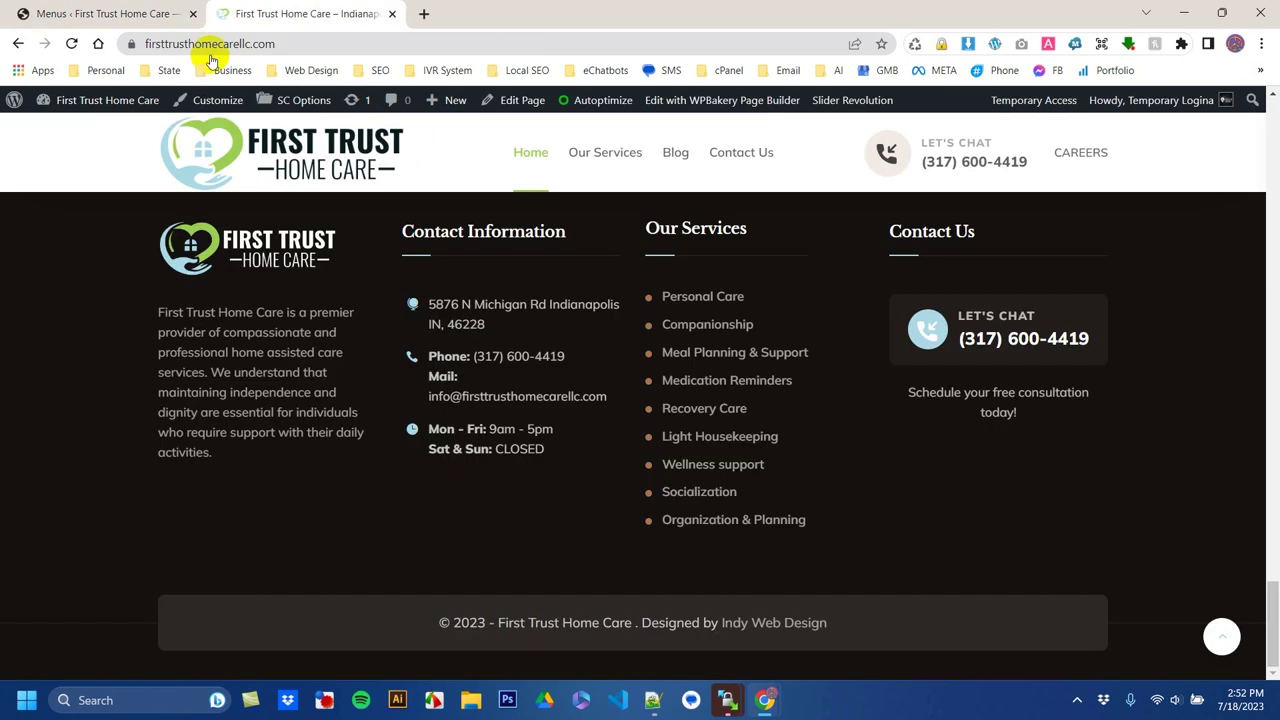
click(72, 44)
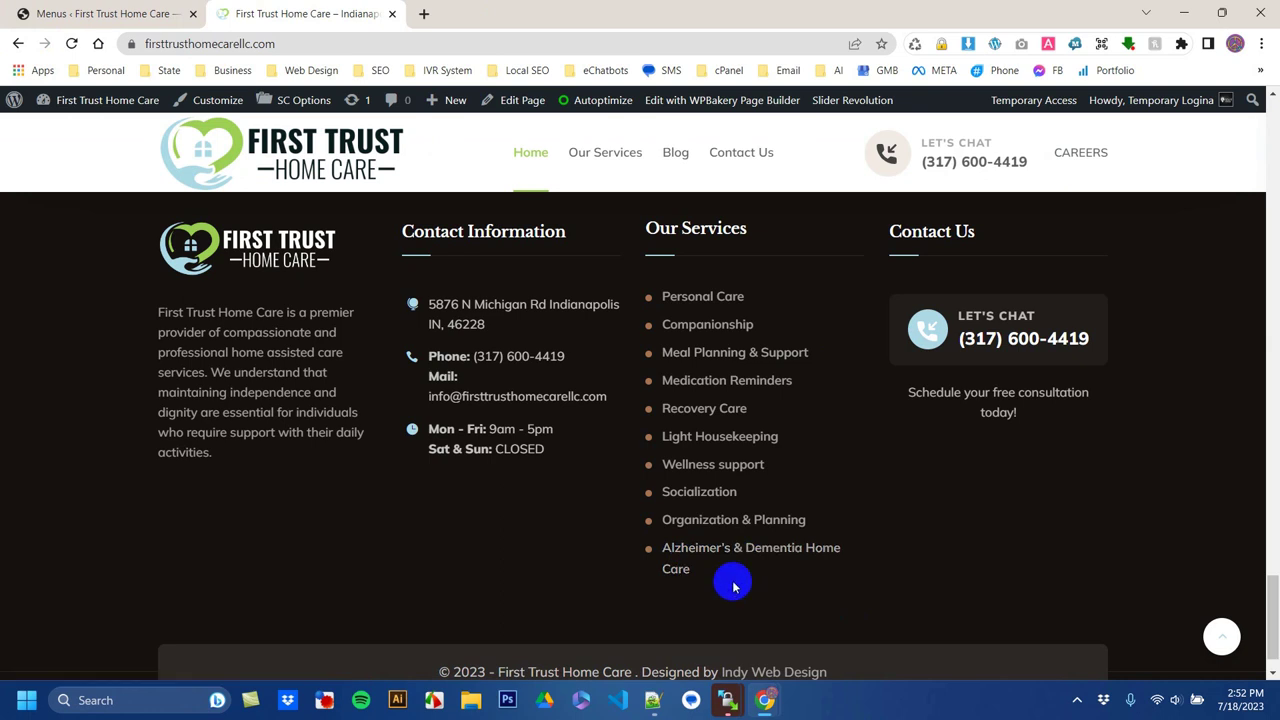
click(110, 14)
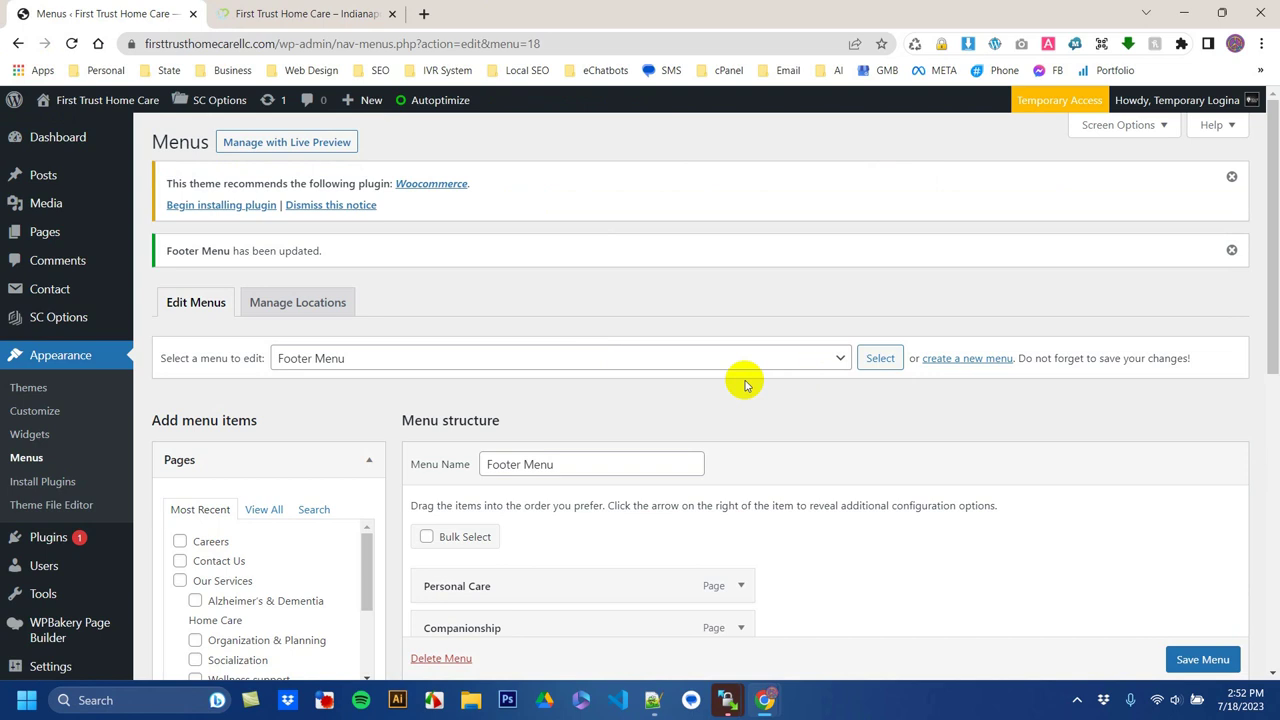
scroll(743, 380, down, 3)
scroll(743, 380, up, 2)
scroll(743, 380, up, 2)
Step: Look over the live homepage's footer and return to the hero banner at the start of the page
click(240, 10)
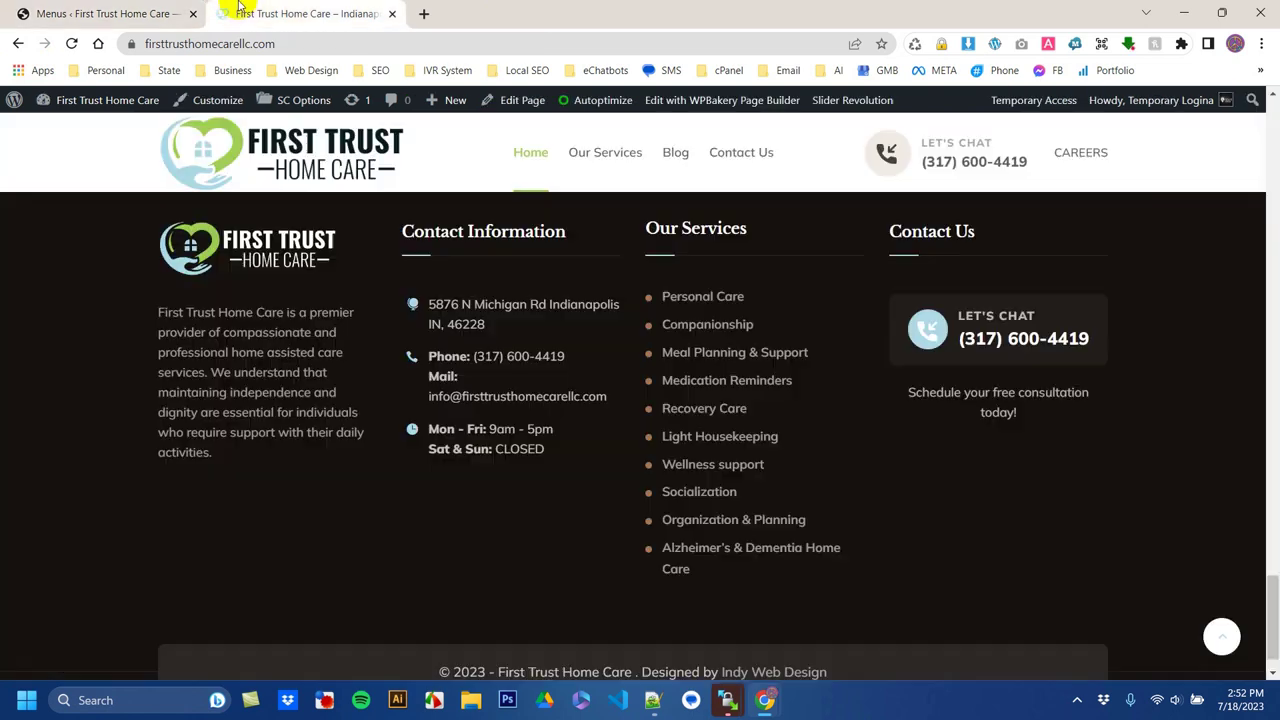
scroll(414, 320, up, 3)
scroll(414, 320, down, 3)
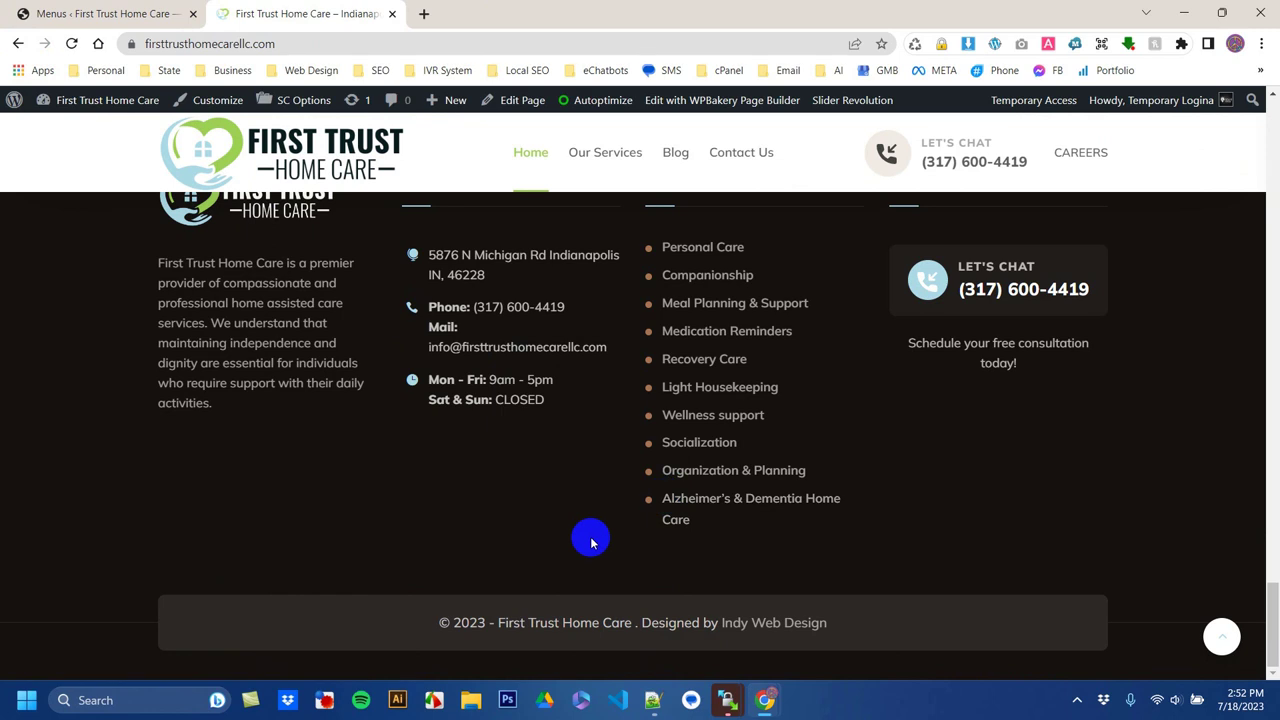
scroll(594, 530, up, 3)
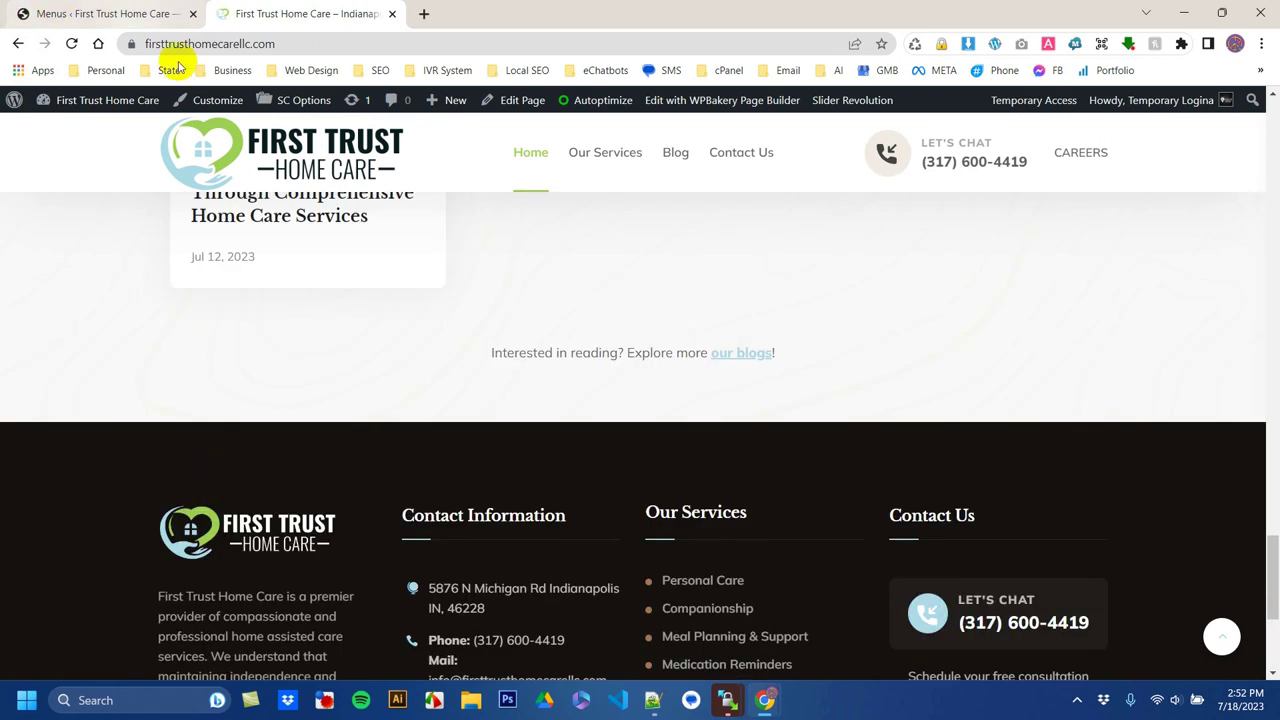
scroll(451, 463, up, 15)
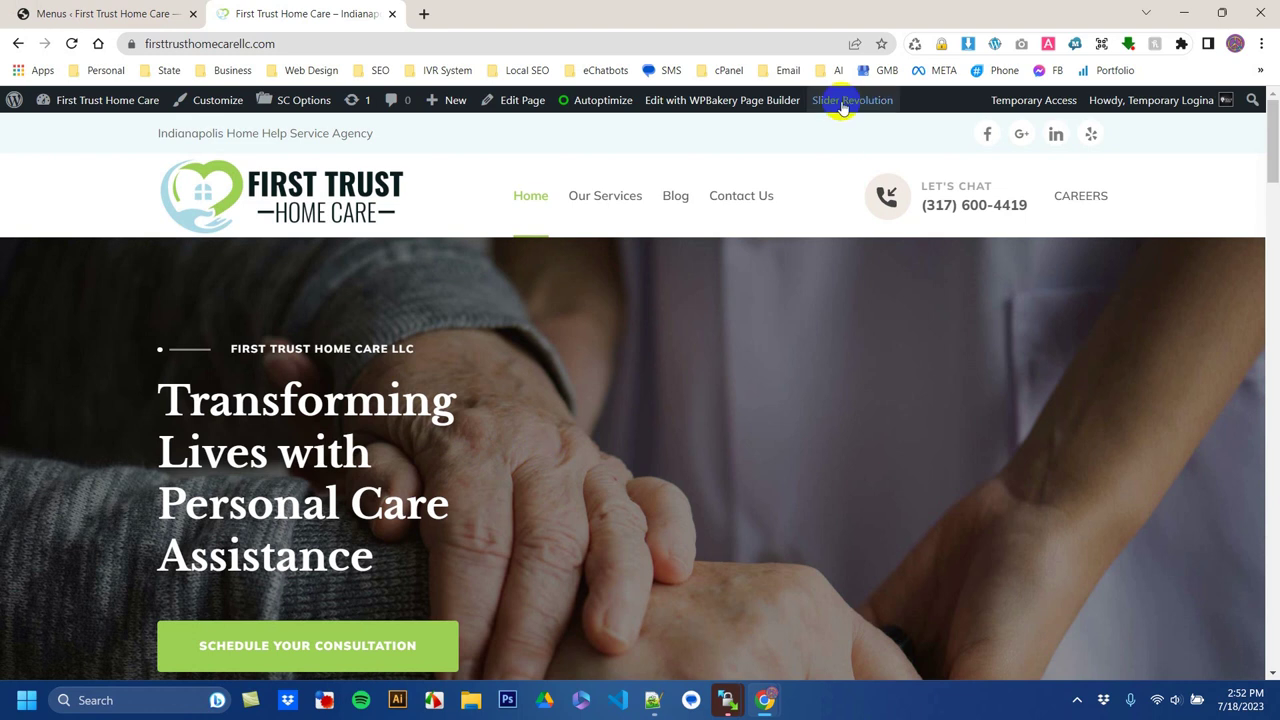
Step: Check the slider shortcut on the live homepage, and open the Slider Revolution overview in the WordPress dashboard to find its modules
click(180, 12)
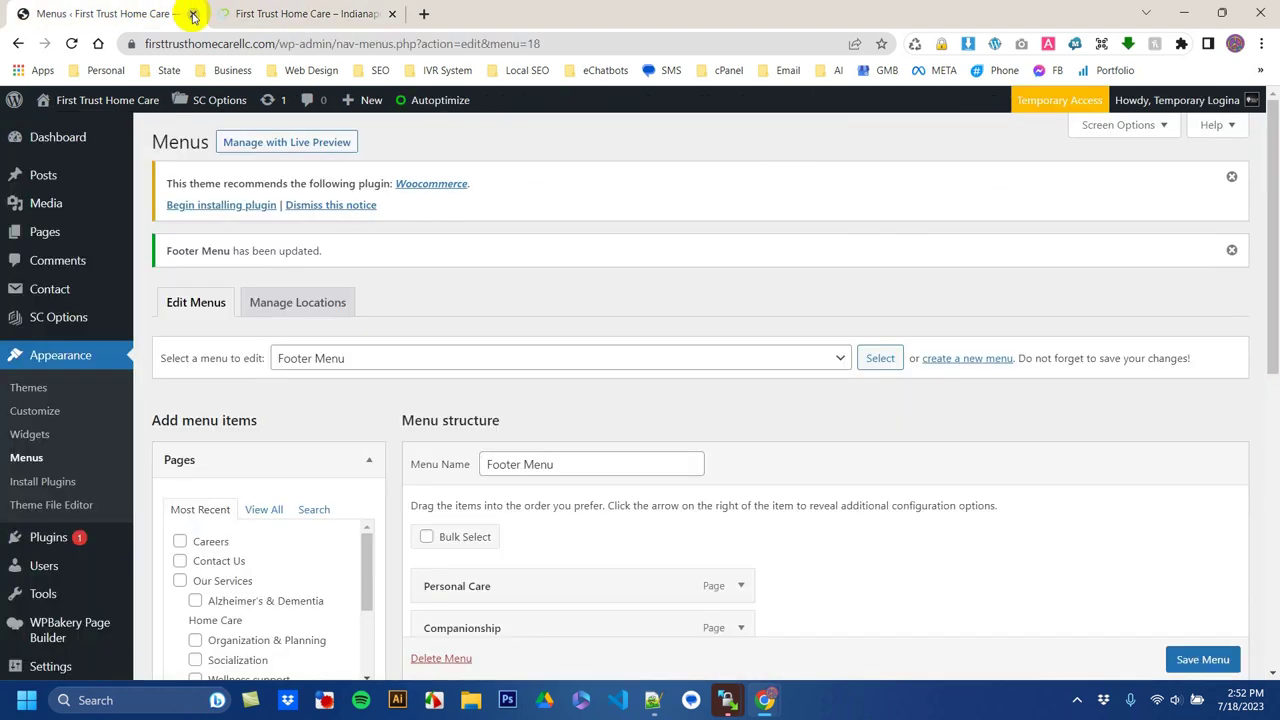
click(265, 12)
mouse_move(855, 105)
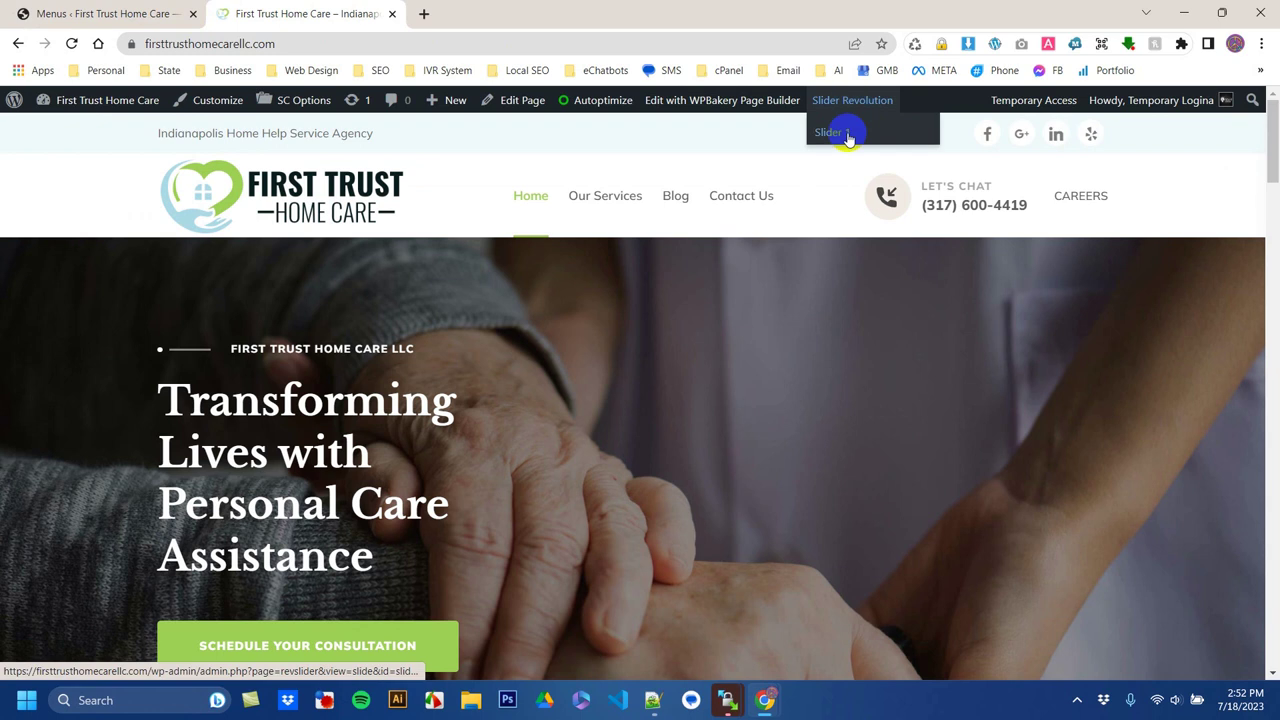
click(177, 12)
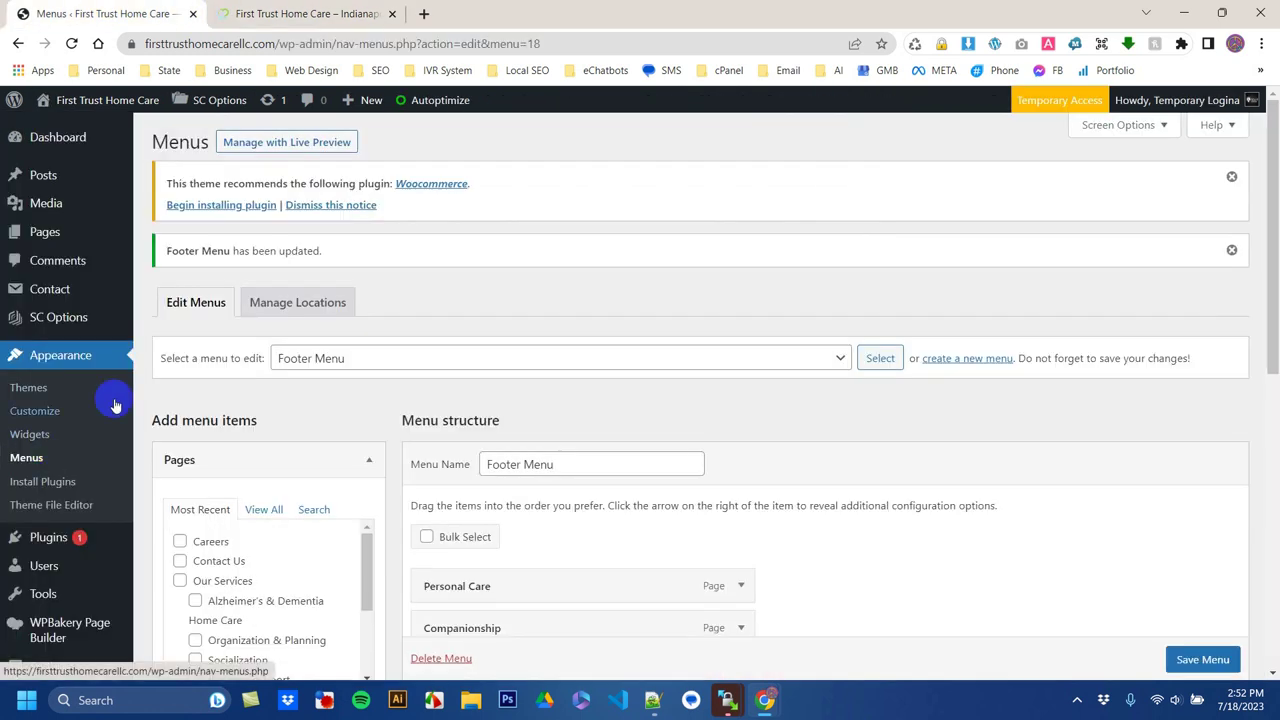
scroll(95, 250, down, 3)
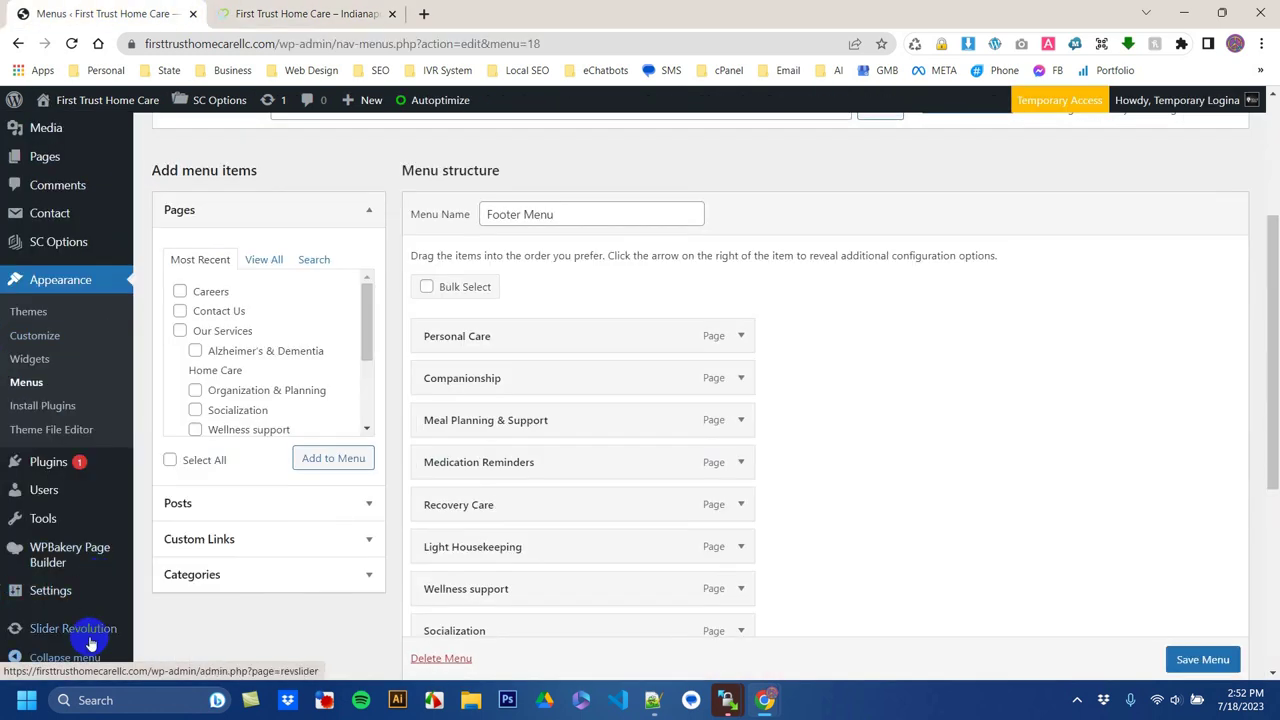
mouse_move(72, 638)
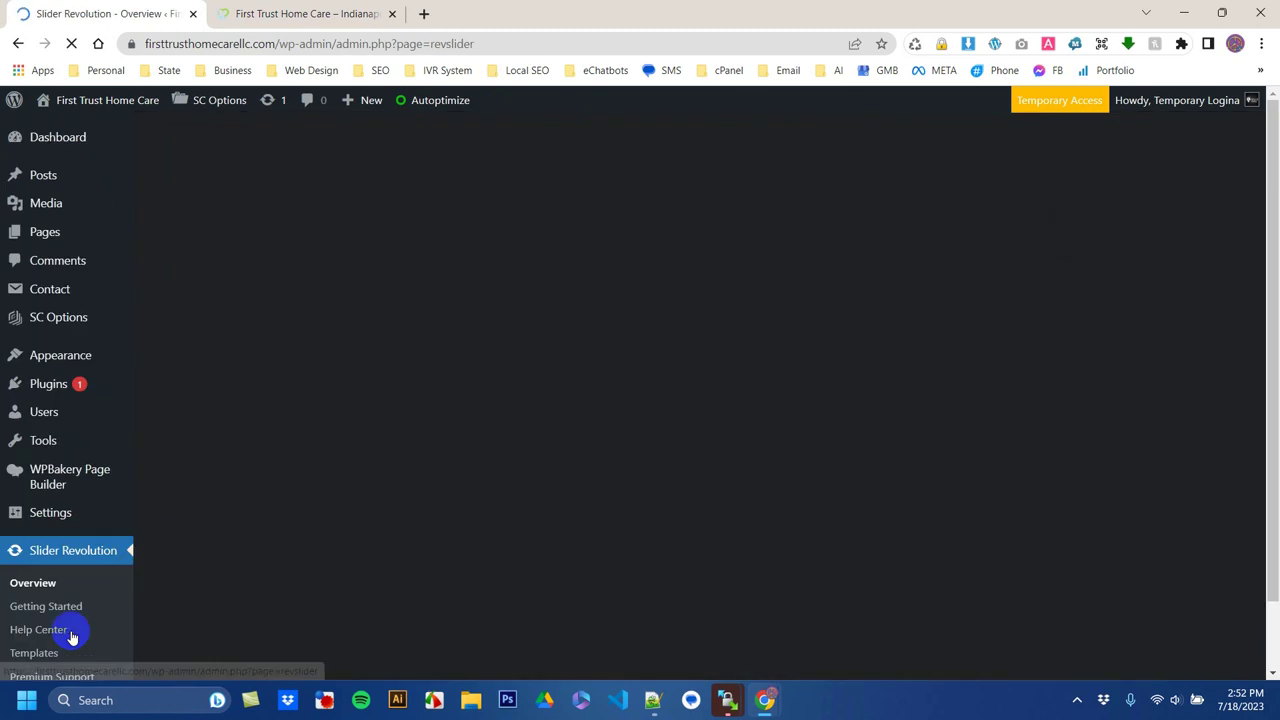
scroll(509, 436, down, 2)
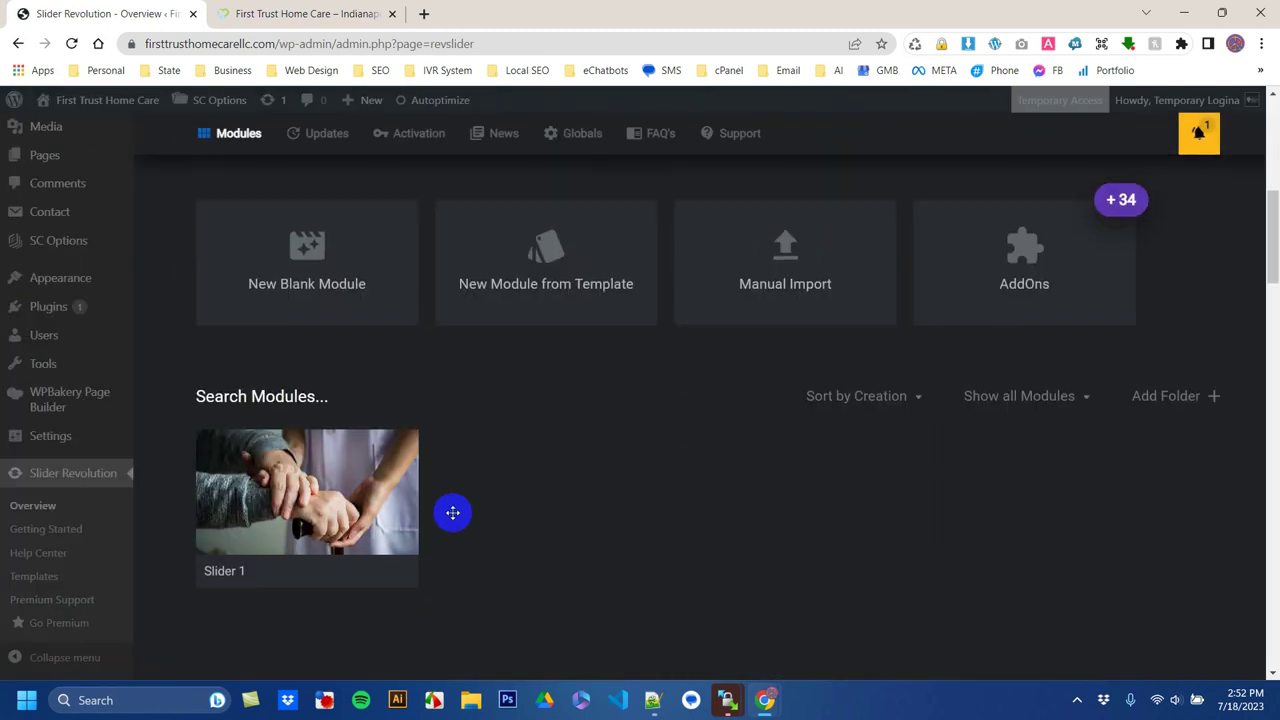
Step: Open Slider 1 in the slider editor and select the "Transforming Lives with Personal Care Assistance" text layer
mouse_move(277, 494)
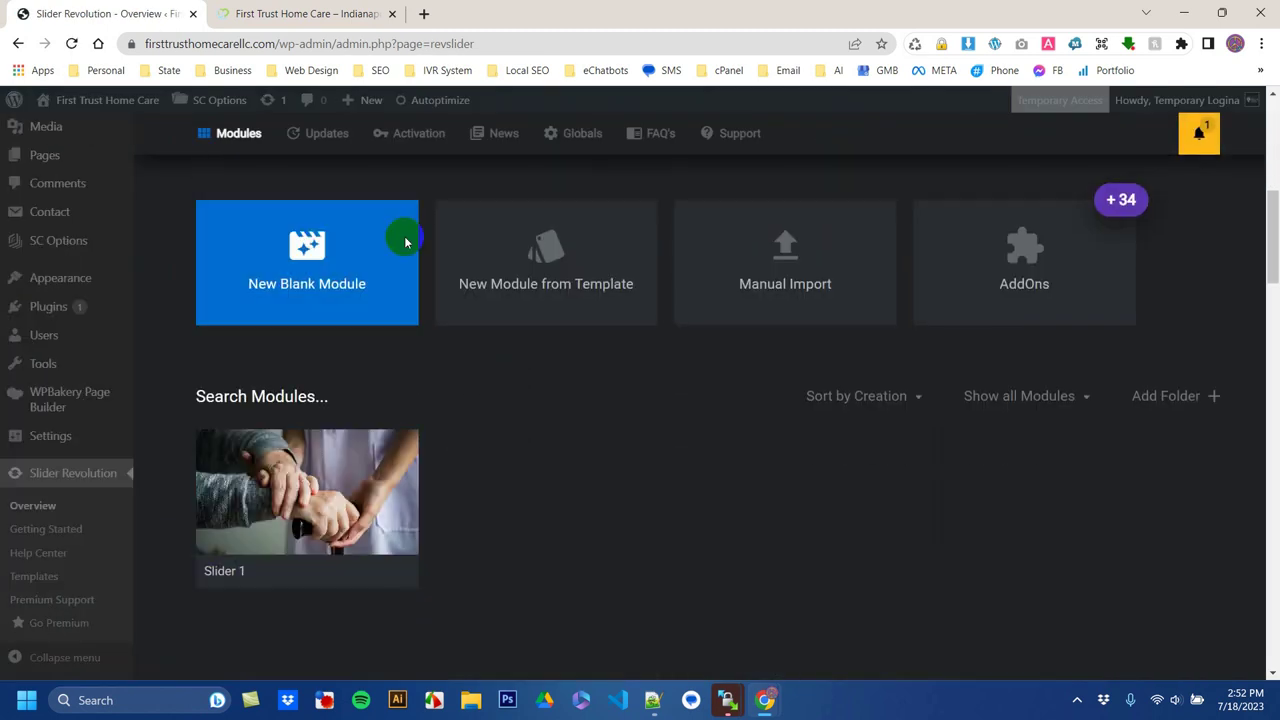
click(306, 496)
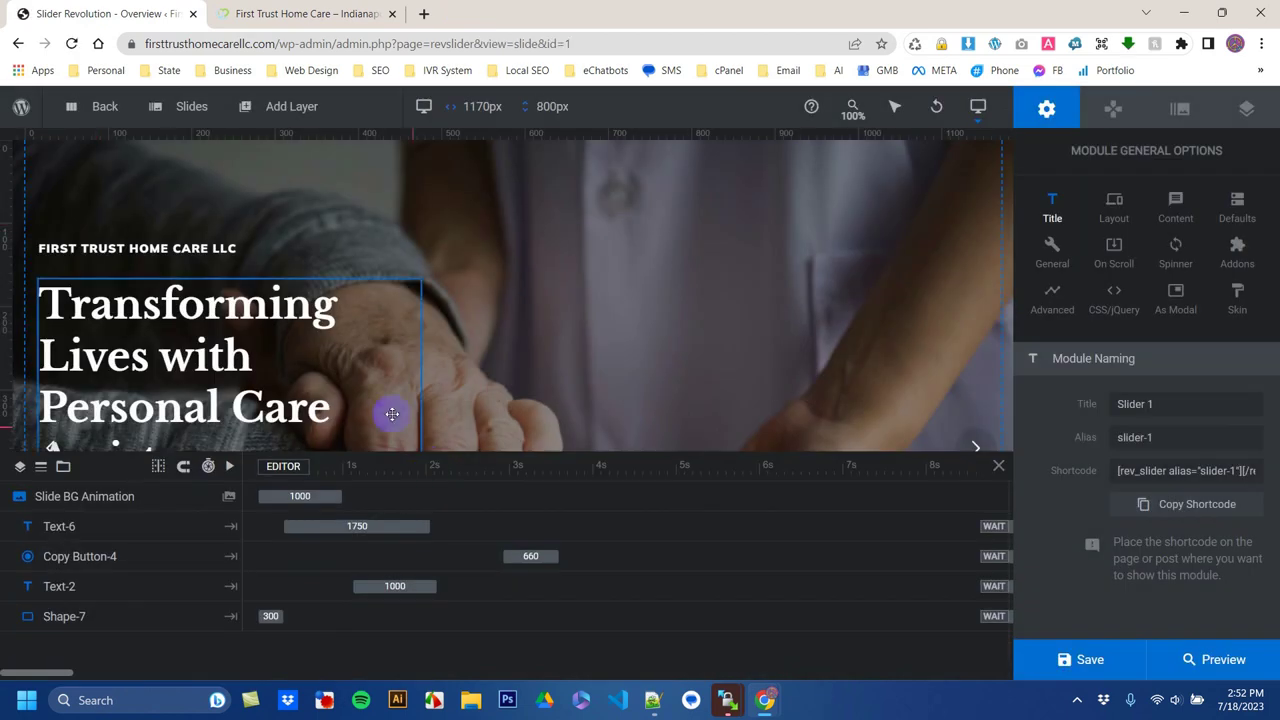
click(157, 330)
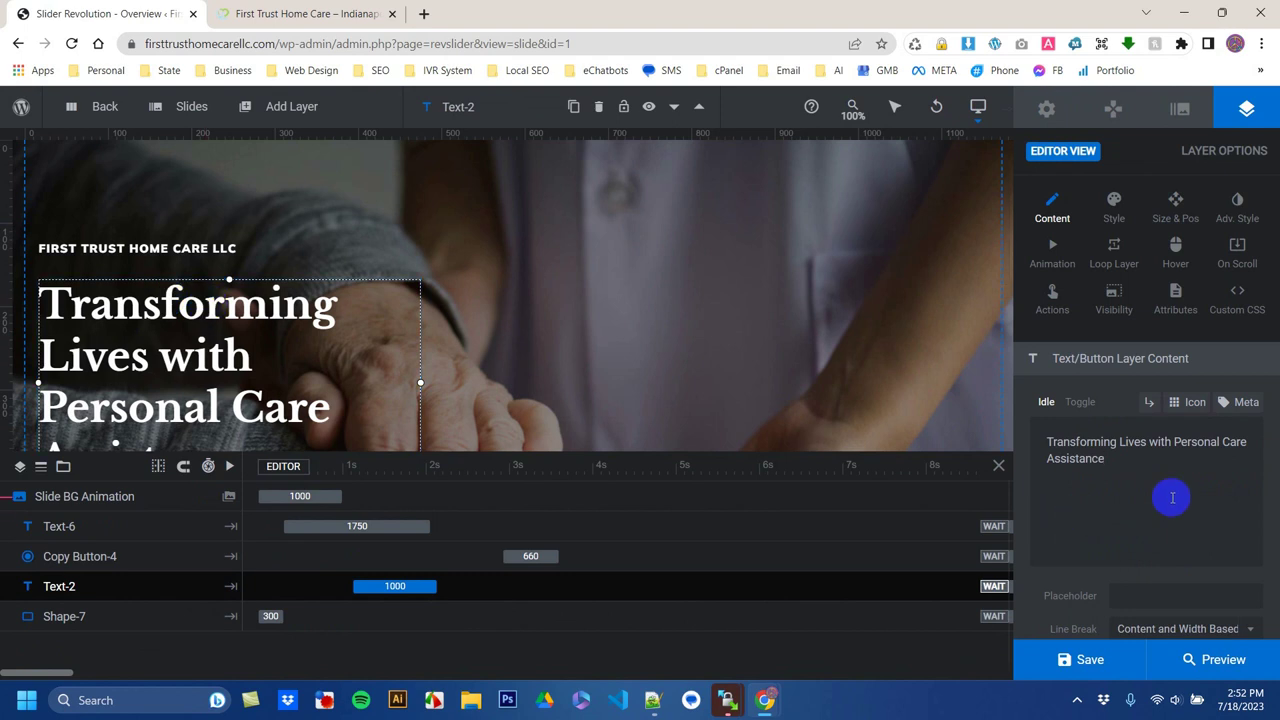
Step: Select the entire text content of the heading layer and show the available device layouts
triple_click(1088, 443)
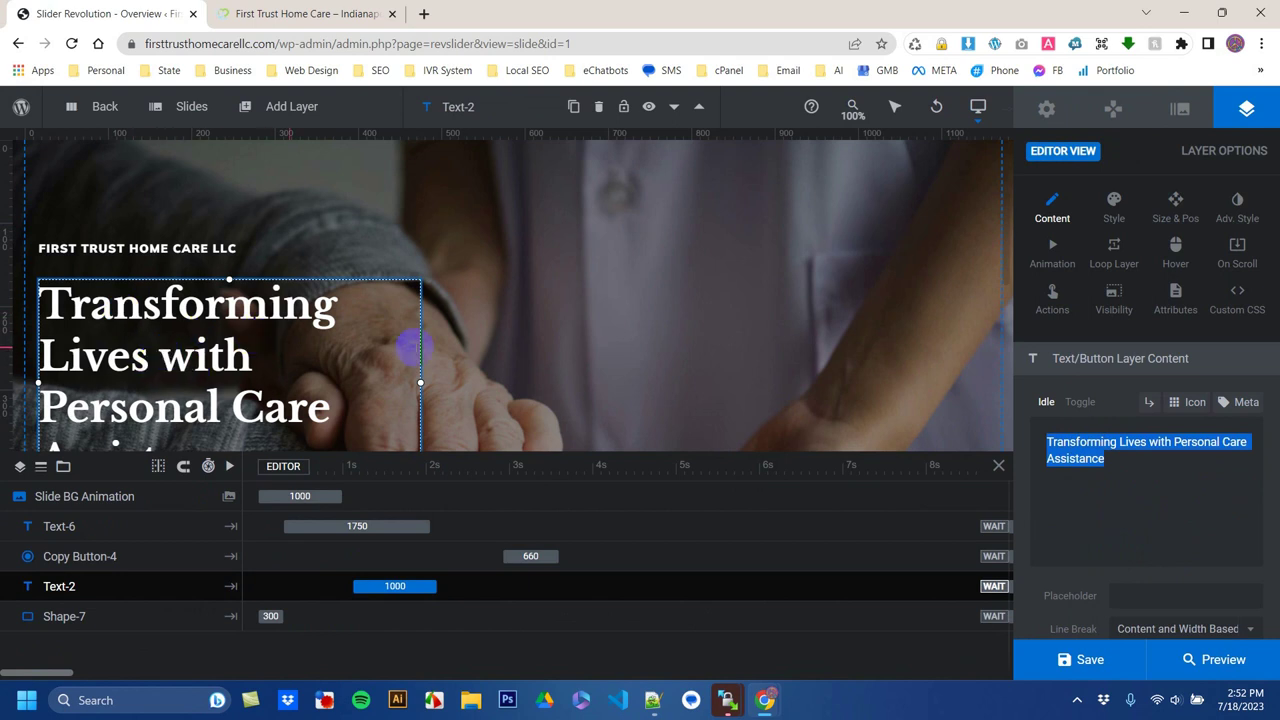
triple_click(1060, 458)
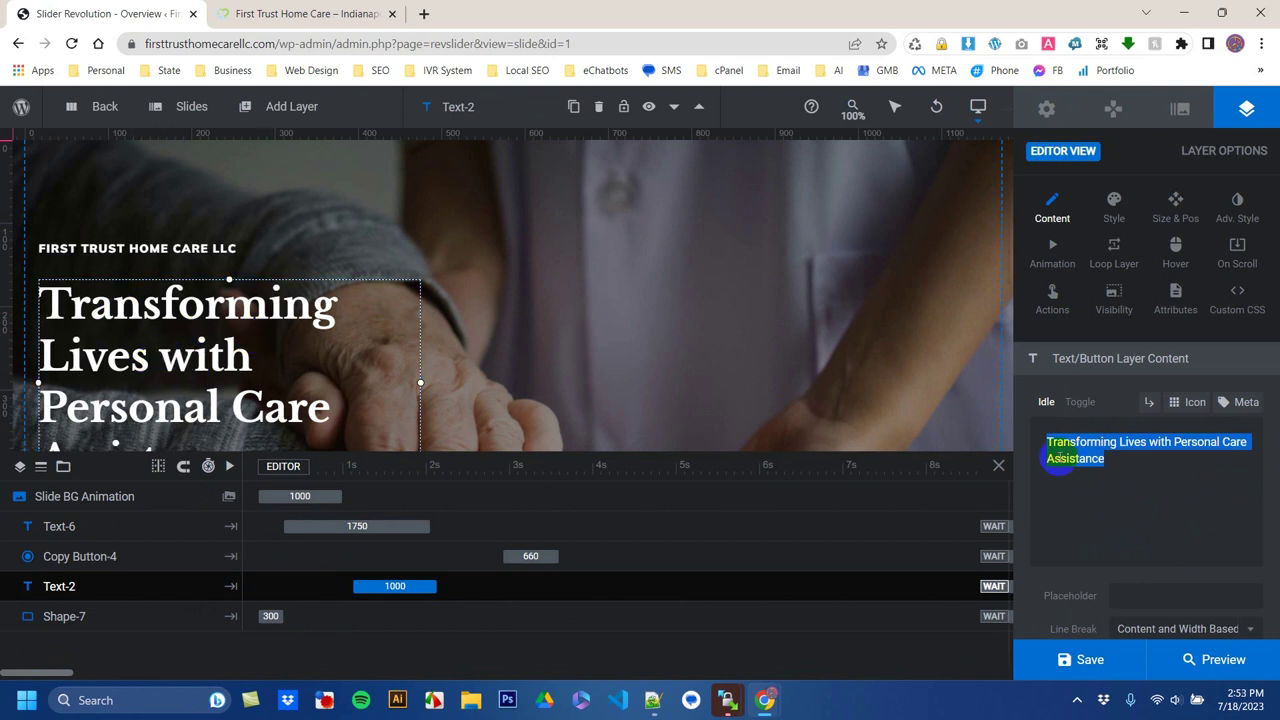
click(980, 108)
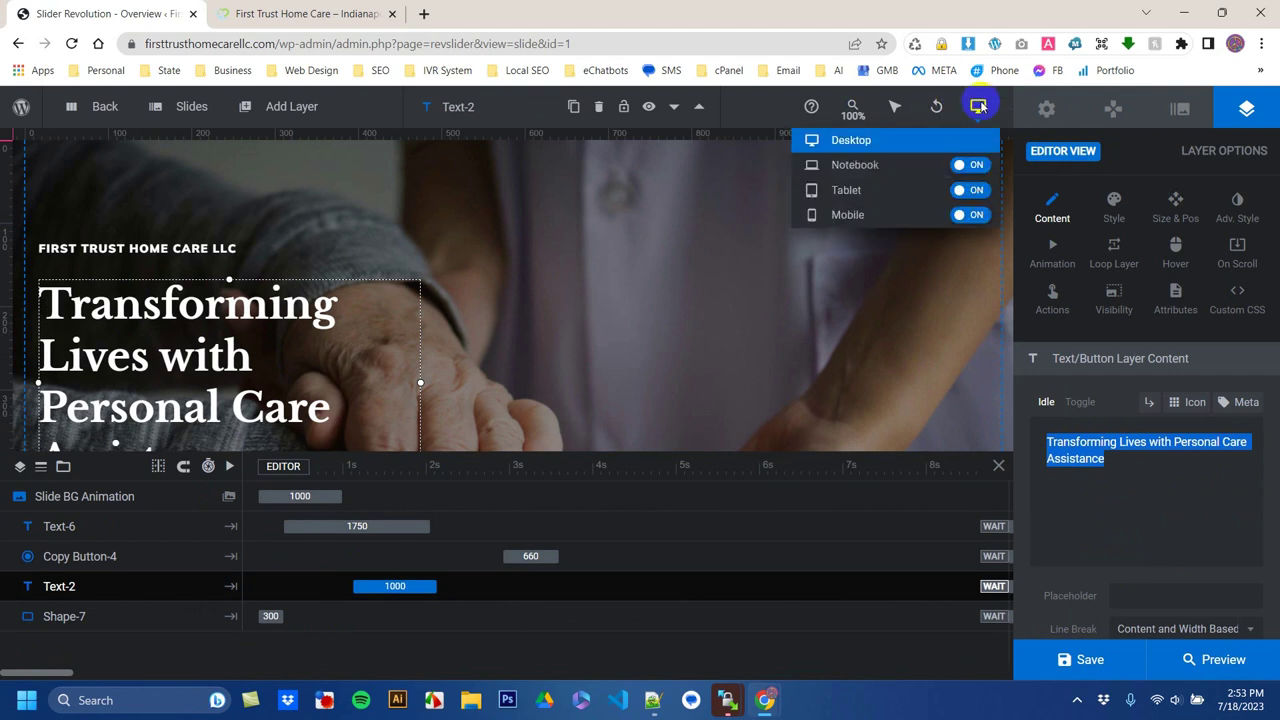
Step: Look over the hero banner on the live homepage and return to the slider editor
click(283, 8)
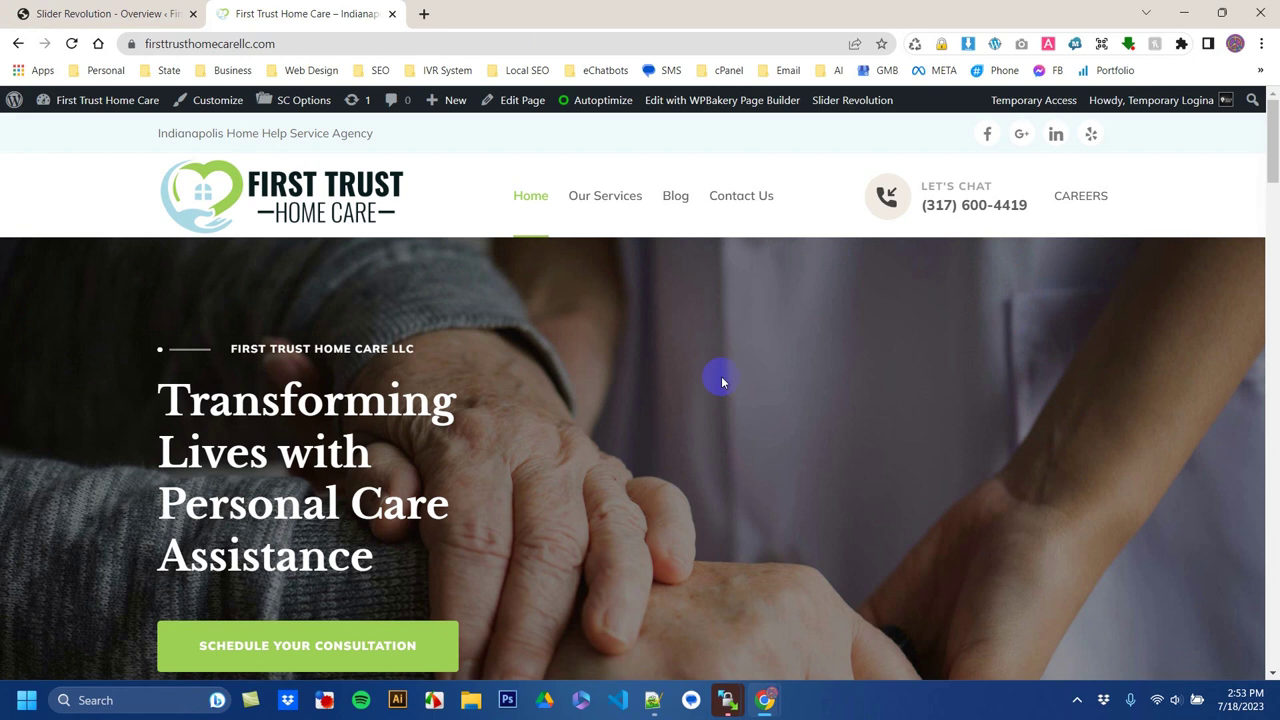
scroll(722, 381, down, 3)
scroll(722, 381, up, 3)
scroll(663, 460, down, 2)
click(101, 8)
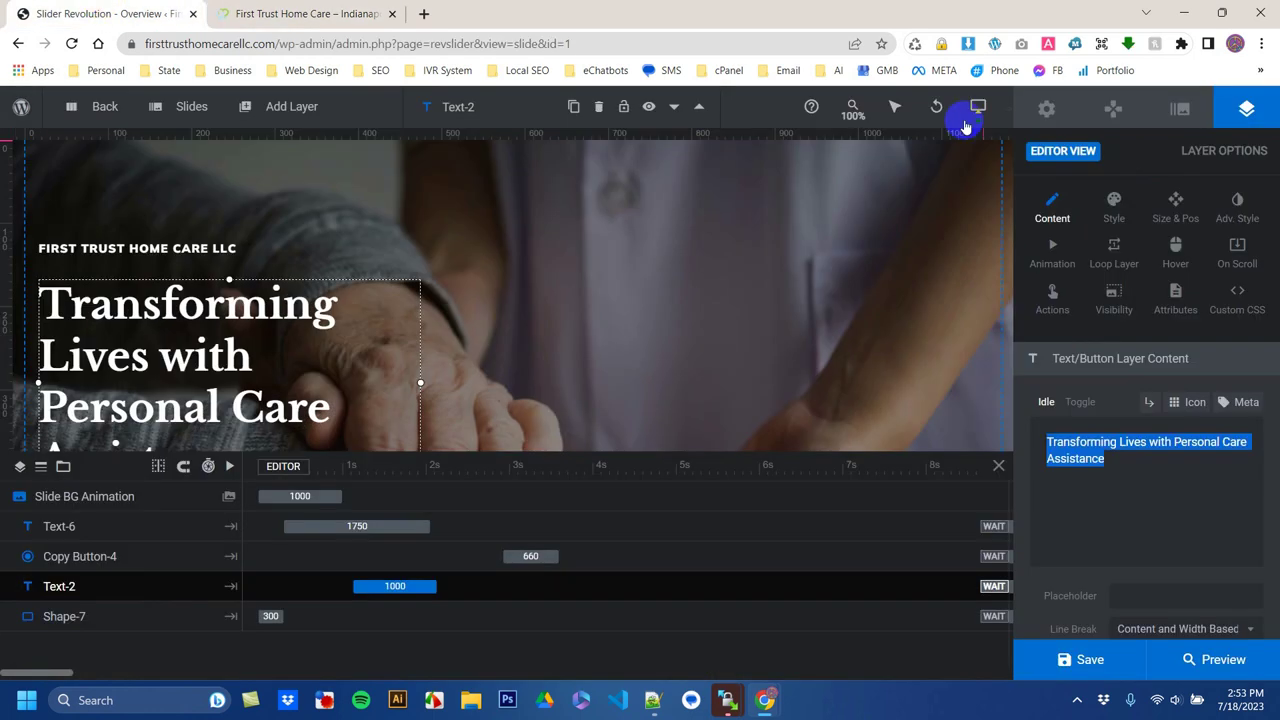
Step: Switch the slide editor to the Mobile layout and review the heading and the consultation button
mouse_move(965, 127)
click(894, 212)
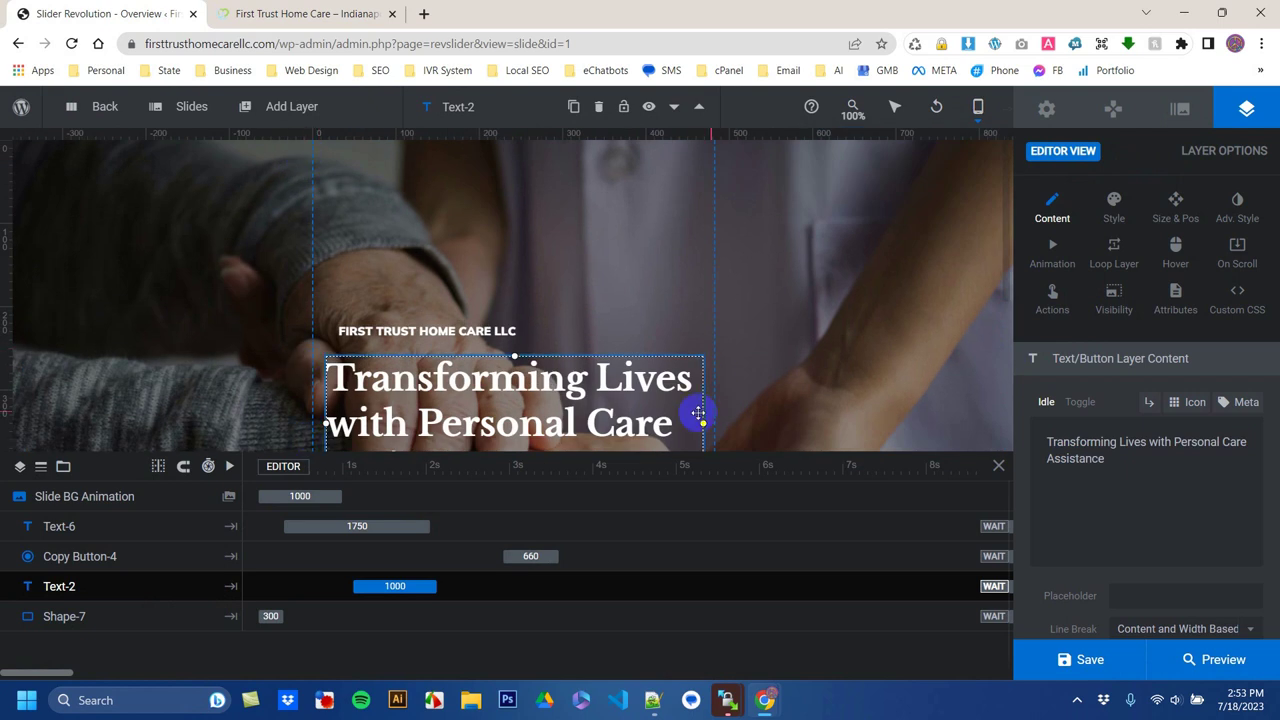
scroll(671, 272, down, 3)
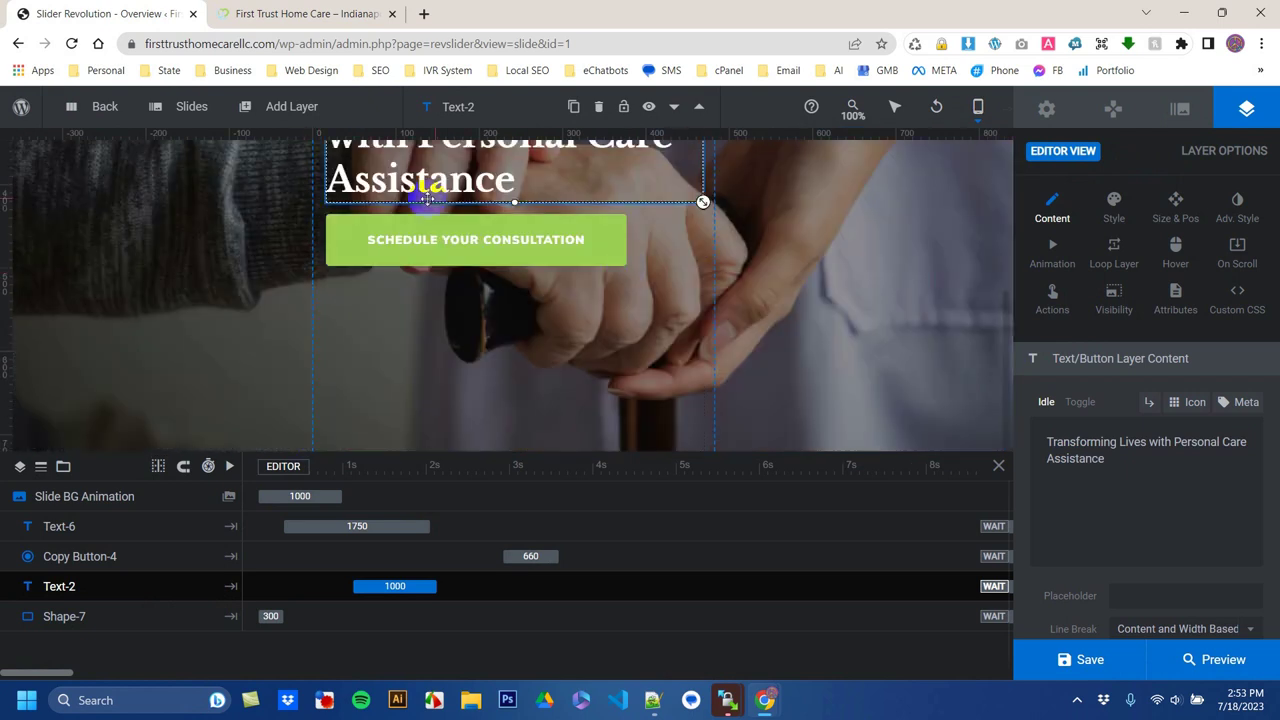
scroll(427, 198, up, 2)
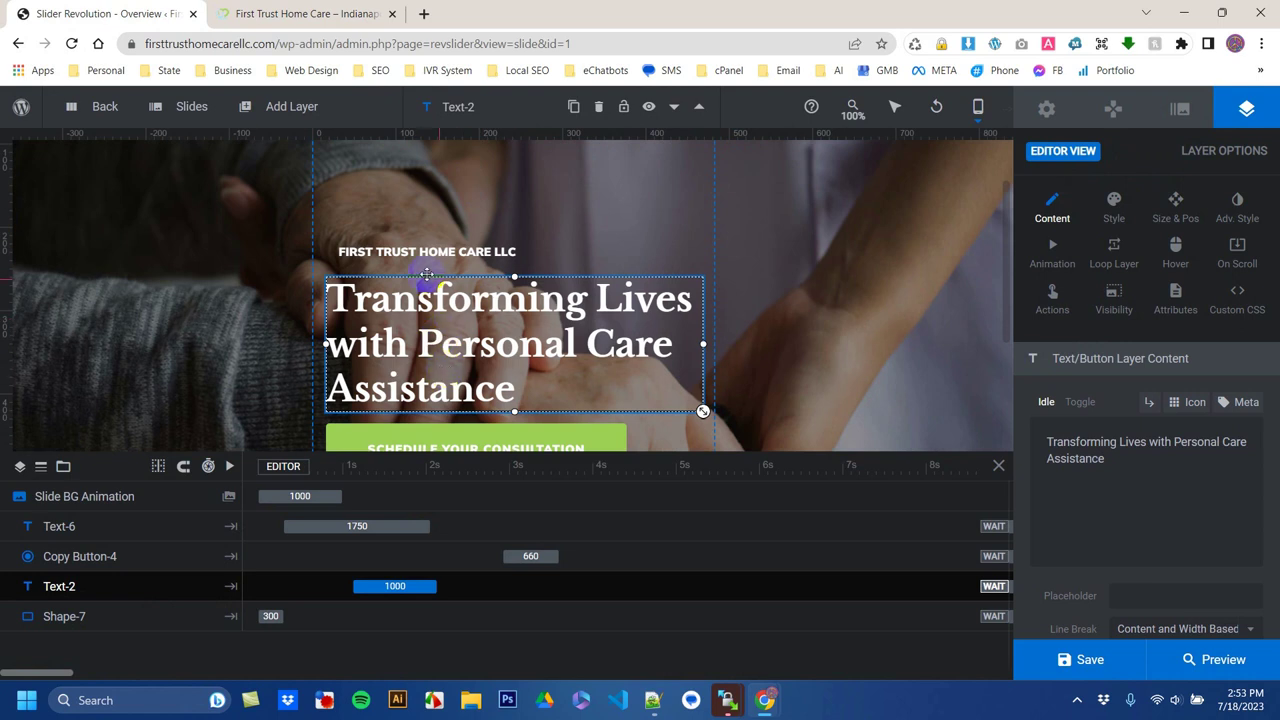
scroll(410, 353, down, 1)
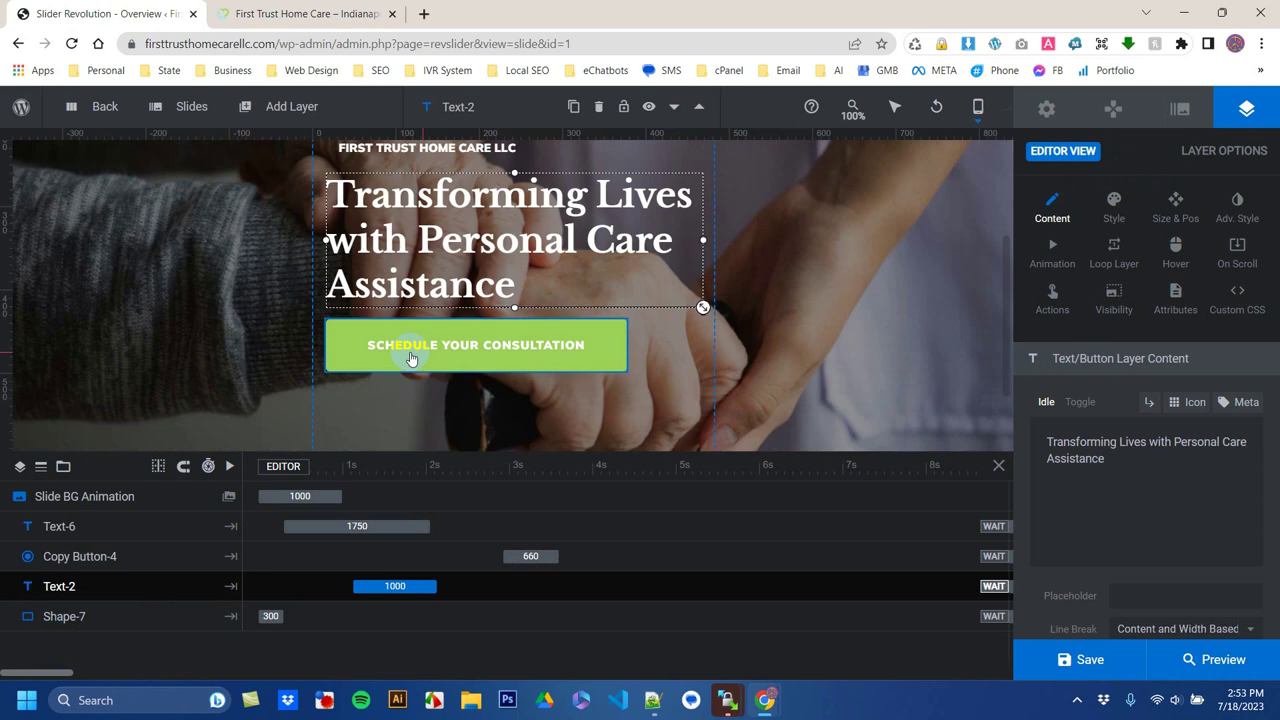
Step: Open the developer tools on the live homepage and emulate an iPhone SE display
click(257, 10)
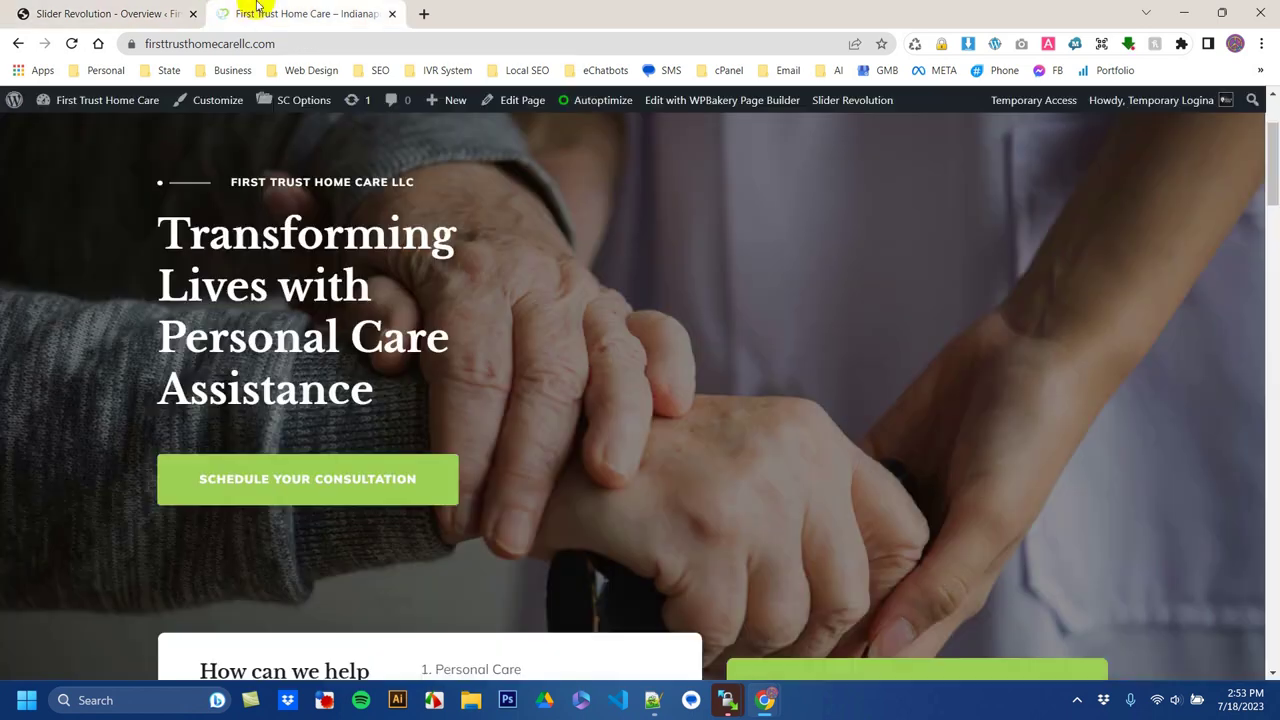
right_click(705, 328)
click(781, 619)
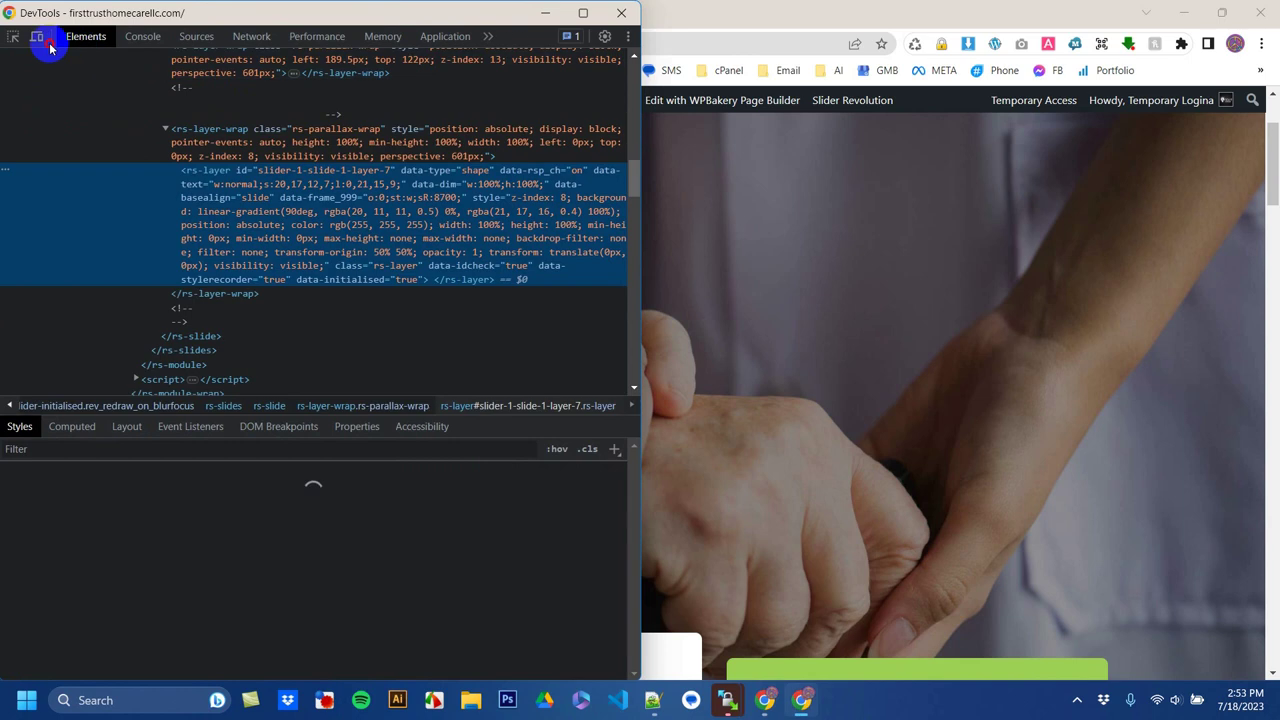
click(38, 37)
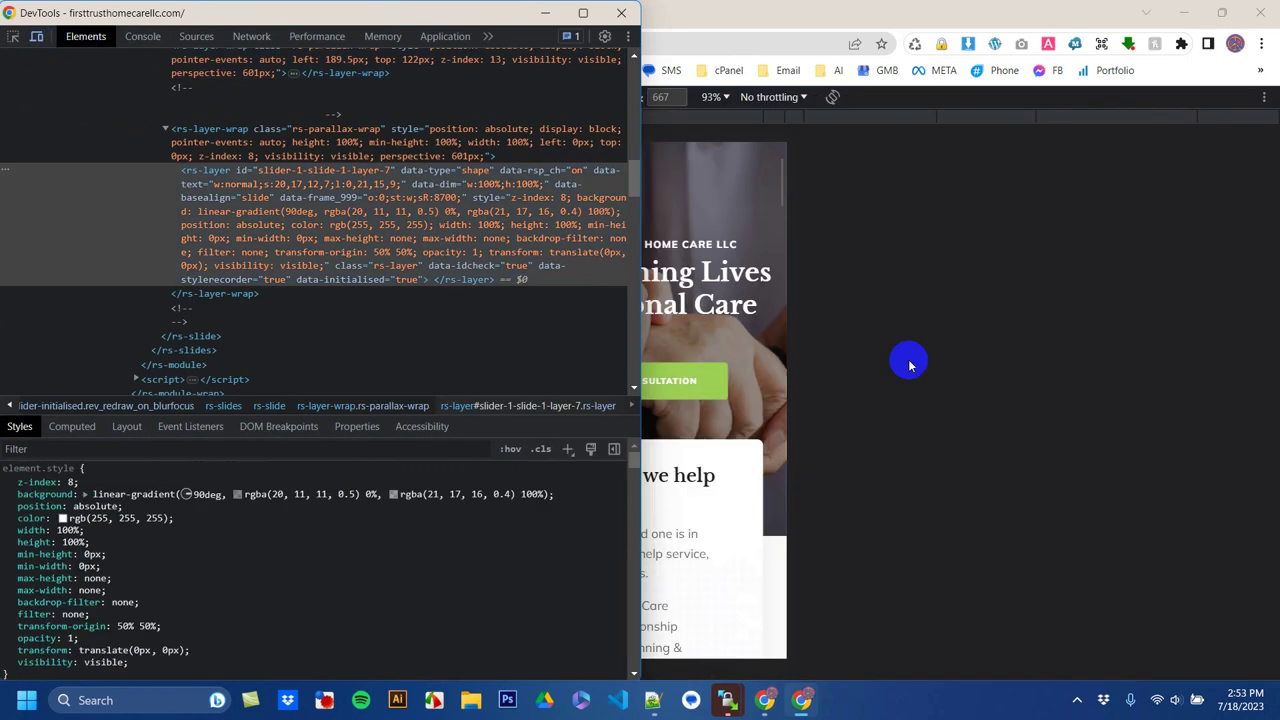
click(912, 320)
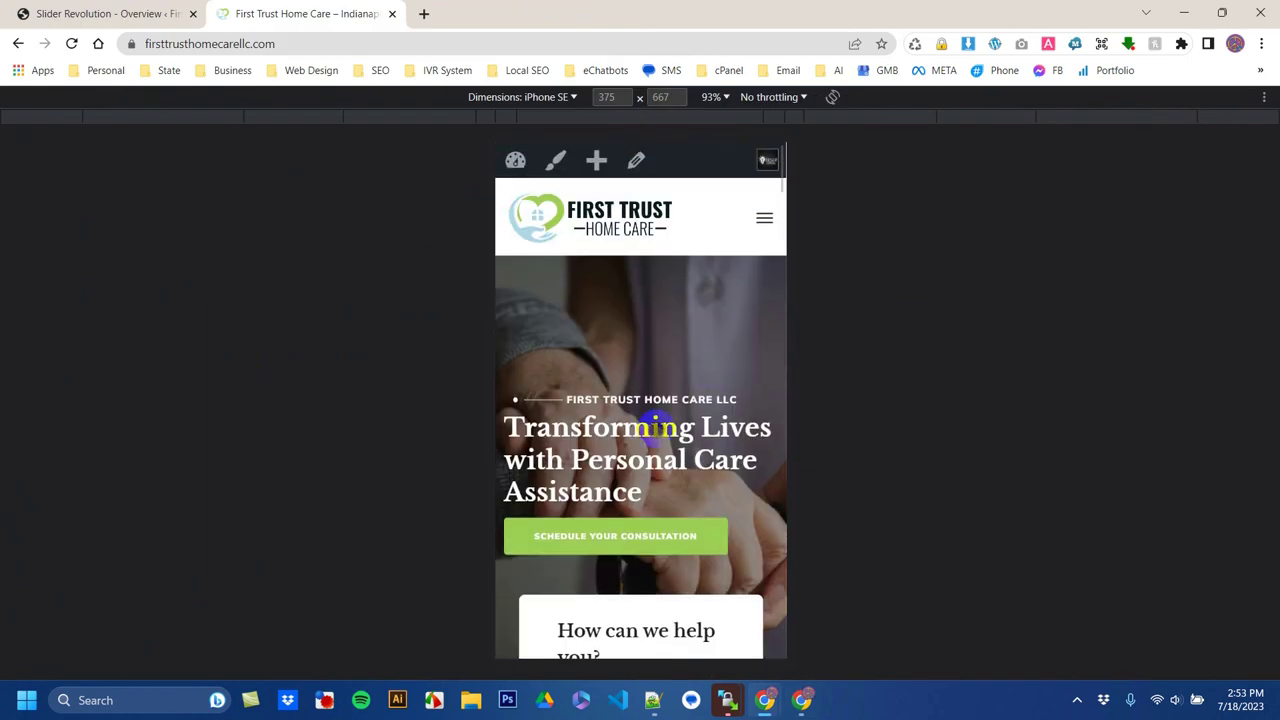
Step: Look through the mobile version of the homepage from the hero banner to the footer
scroll(655, 425, down, 2)
scroll(655, 425, up, 2)
scroll(655, 427, down, 8)
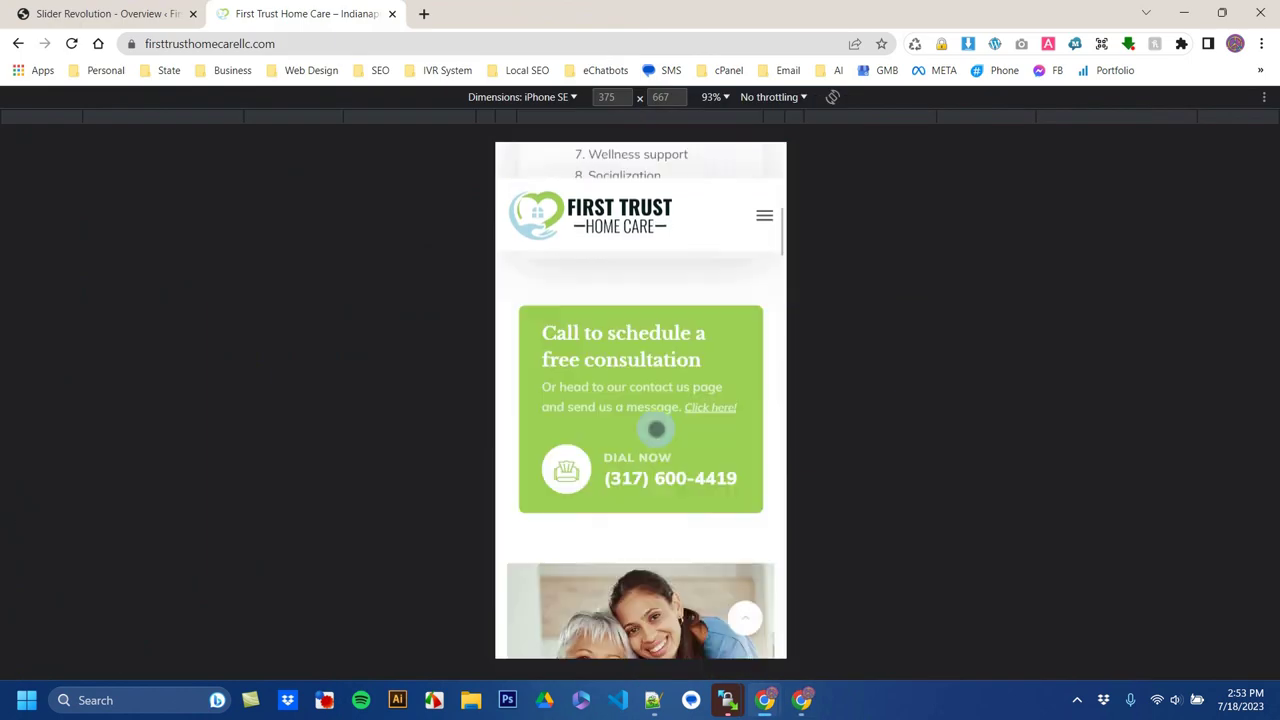
scroll(656, 429, down, 15)
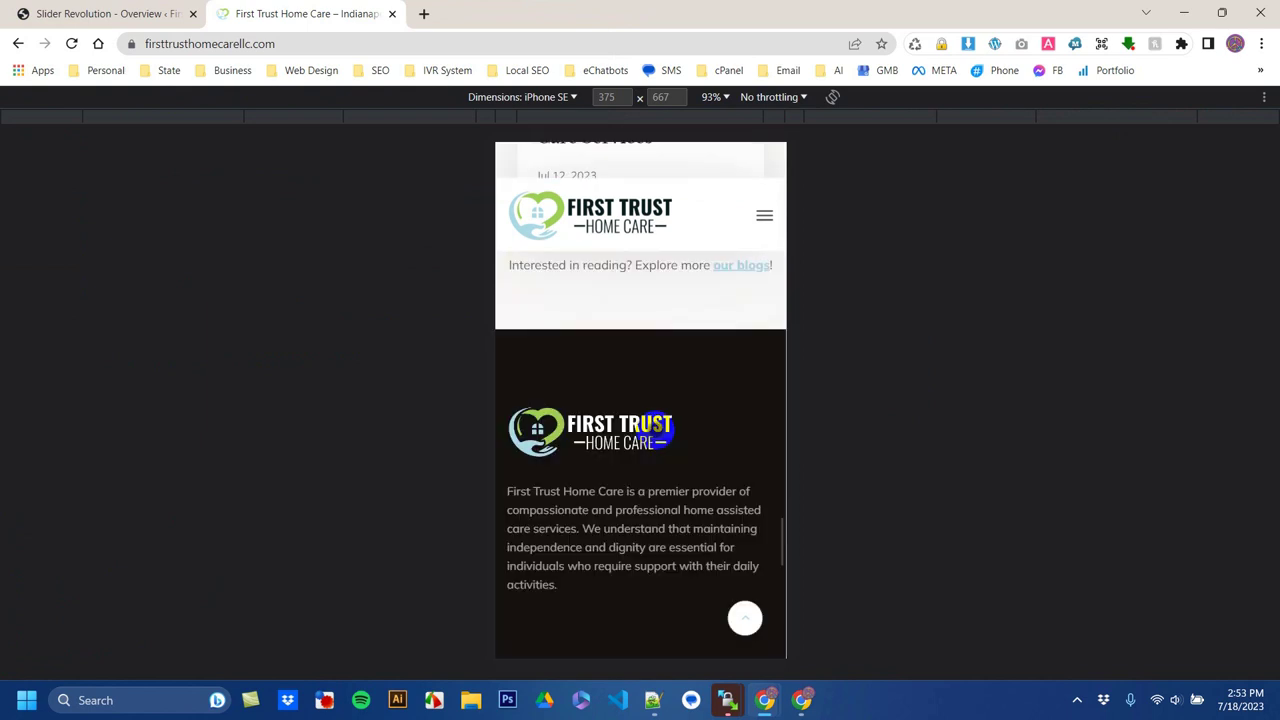
scroll(656, 429, down, 2)
Step: Turn off device emulation, close the developer tools, and look over the hero banner at desktop size
click(803, 700)
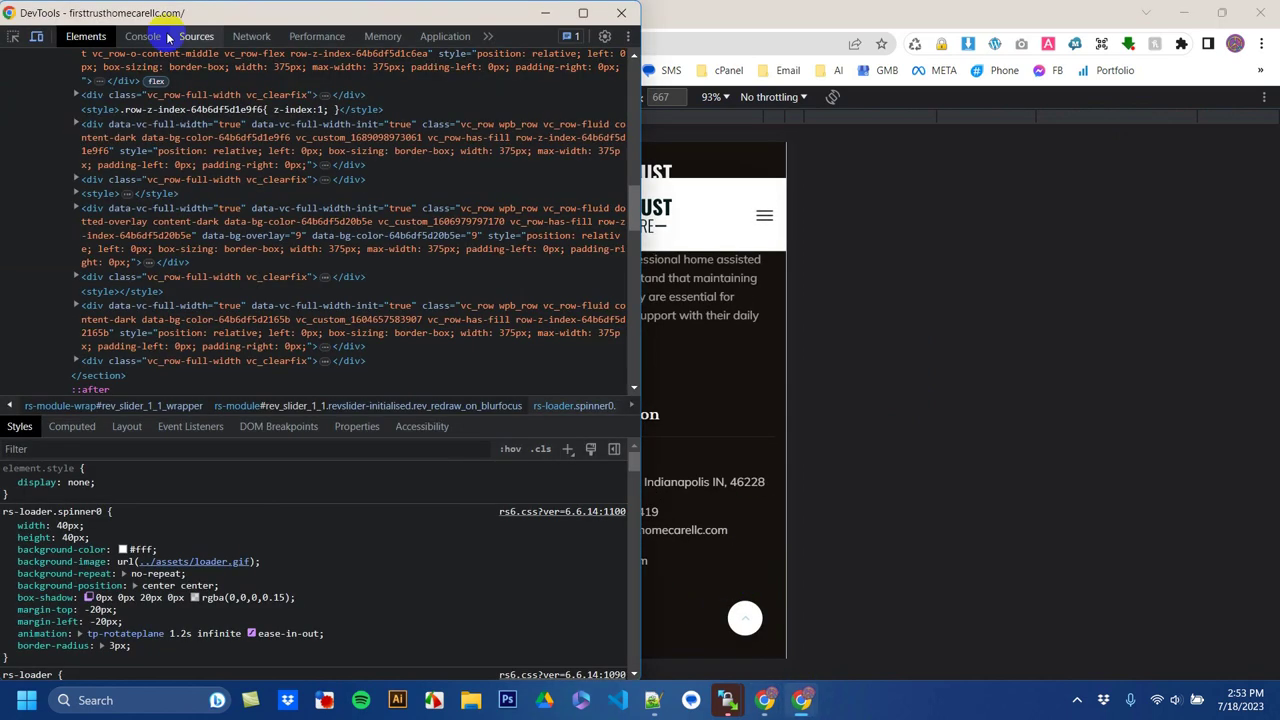
click(37, 36)
click(634, 14)
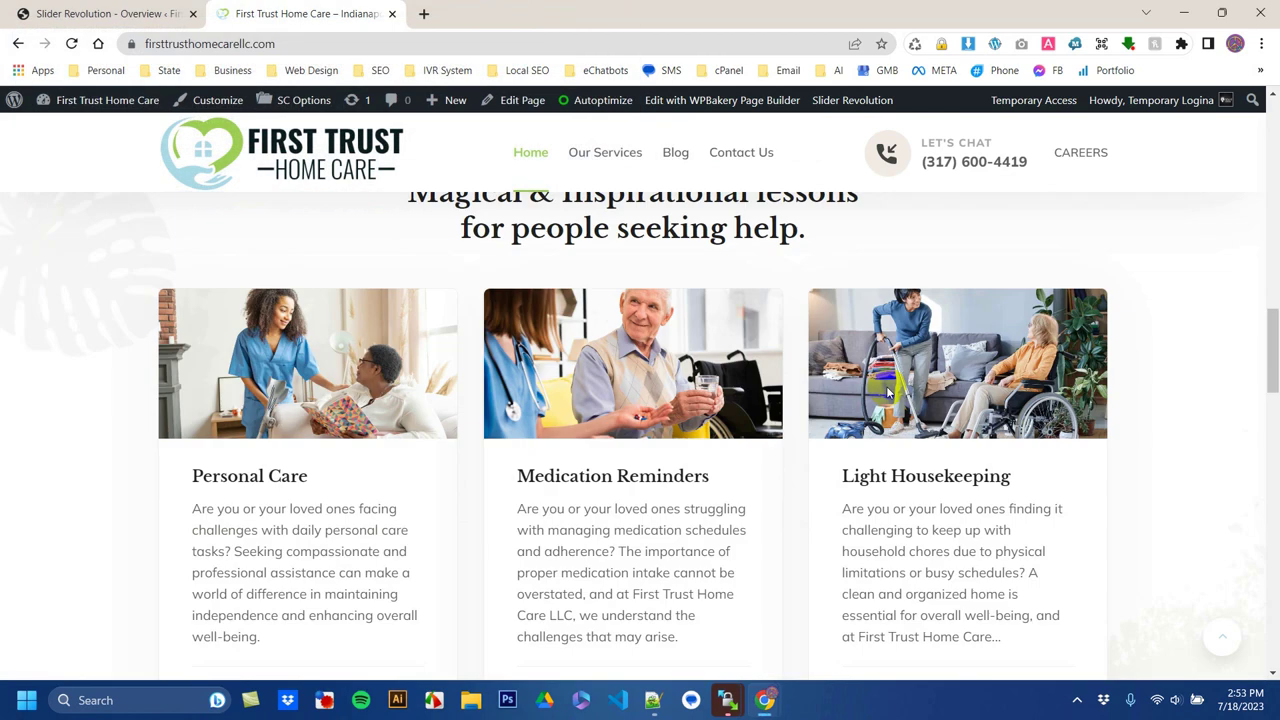
scroll(886, 386, up, 10)
scroll(778, 449, down, 1)
scroll(786, 420, down, 1)
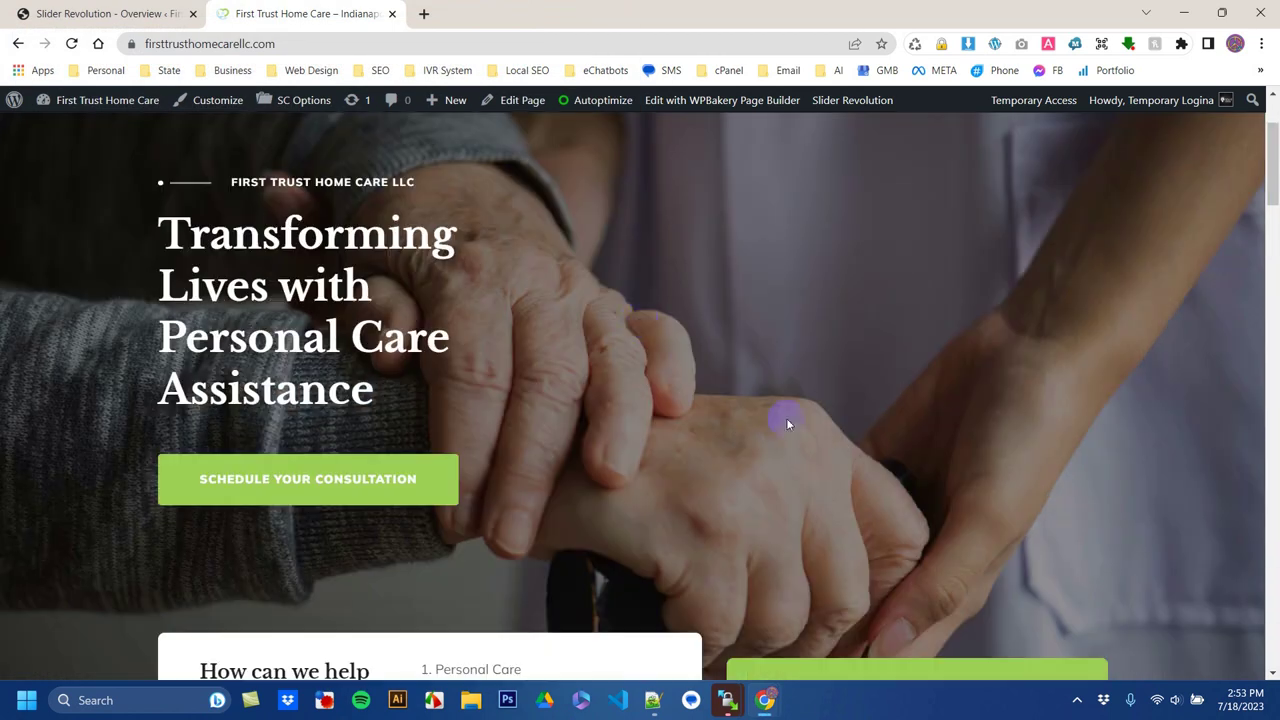
scroll(914, 410, up, 1)
scroll(918, 414, up, 2)
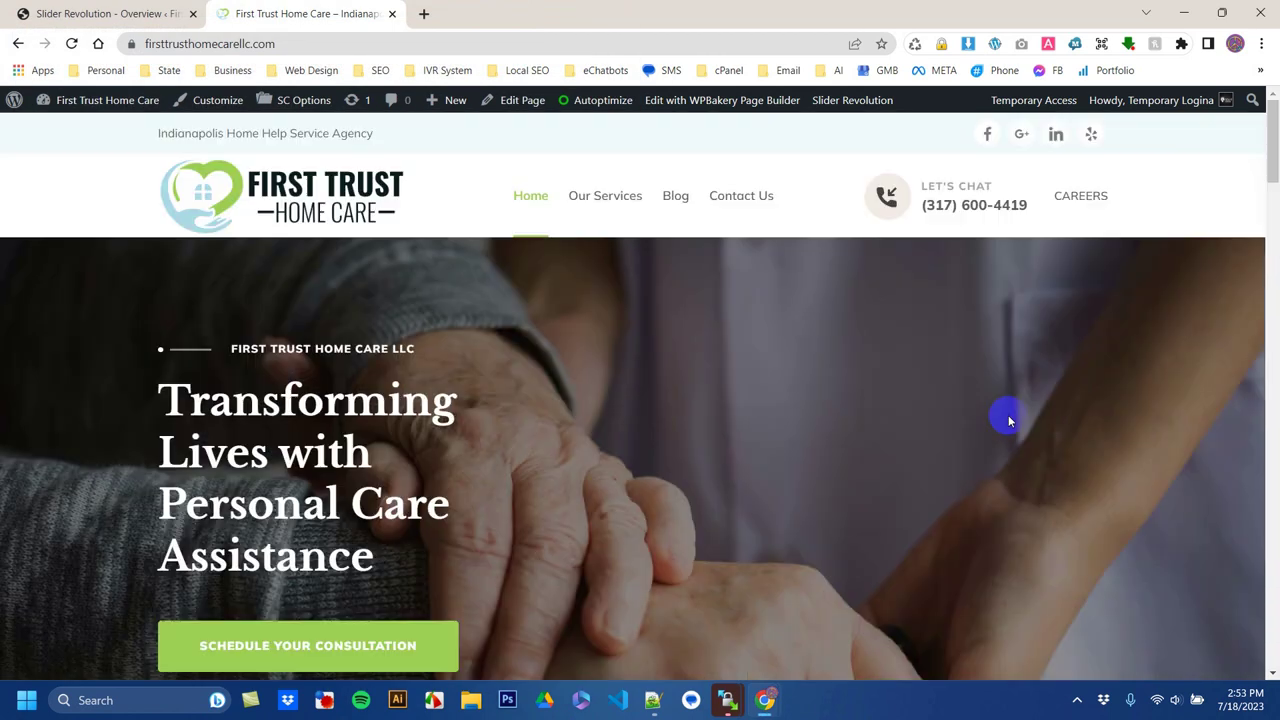
scroll(706, 463, down, 2)
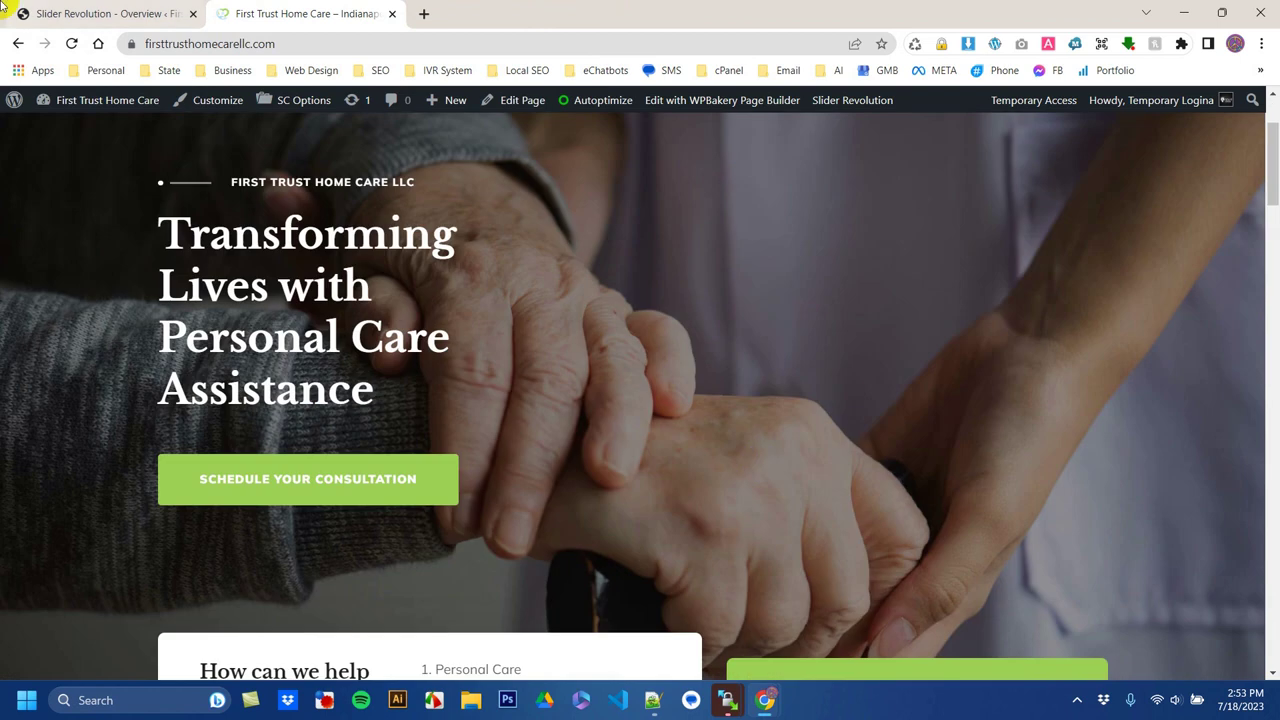
Step: Replace the slide's background image with Home-Care-Services.jpg from the Media Library and save the slide
click(40, 13)
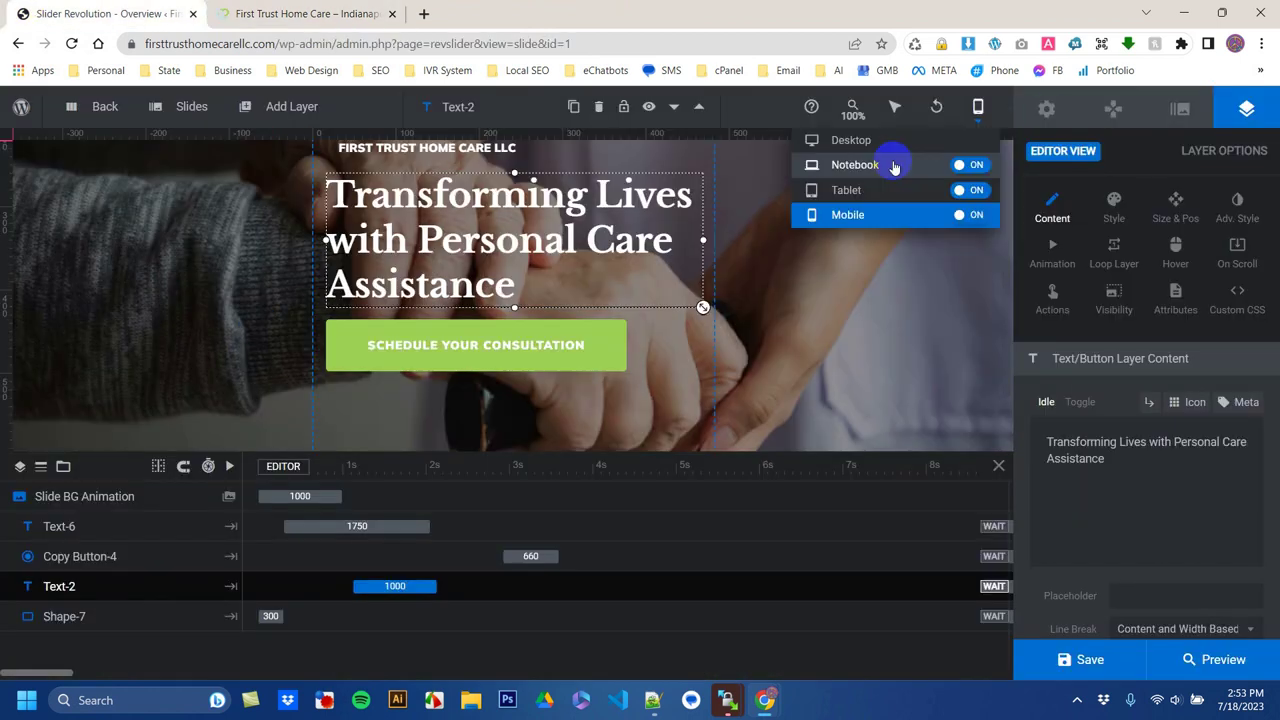
click(1178, 108)
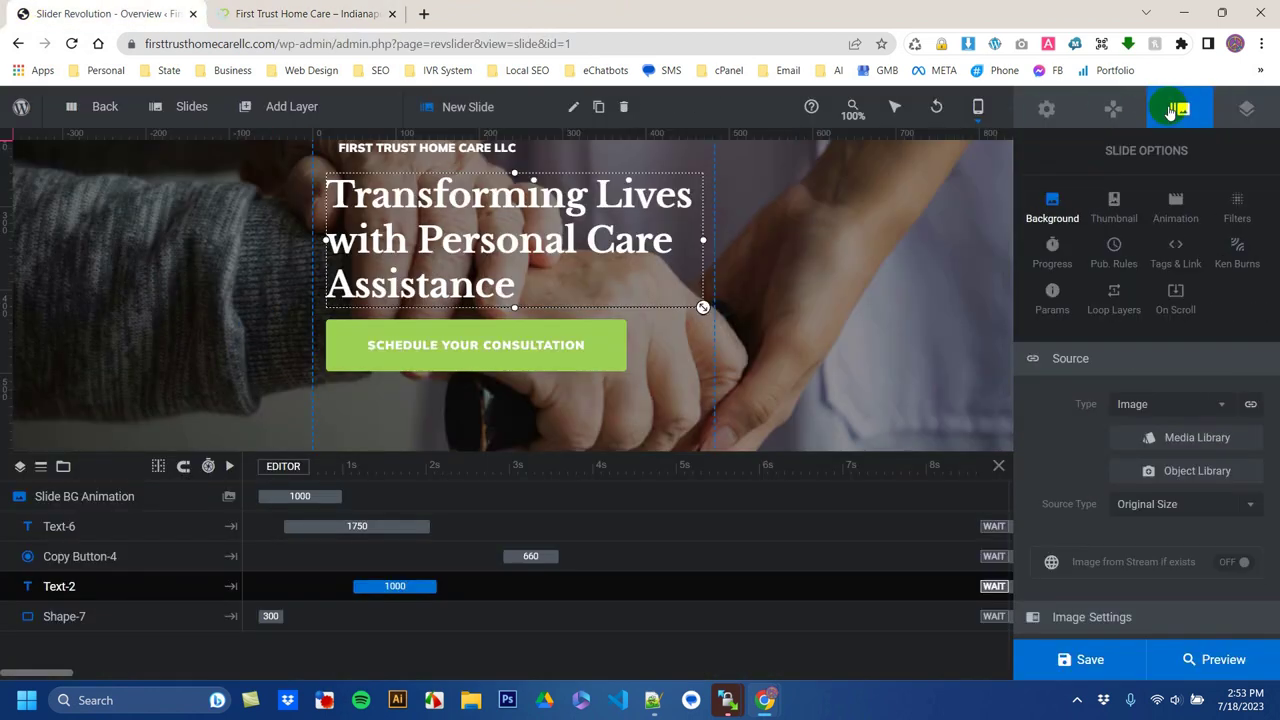
click(1186, 440)
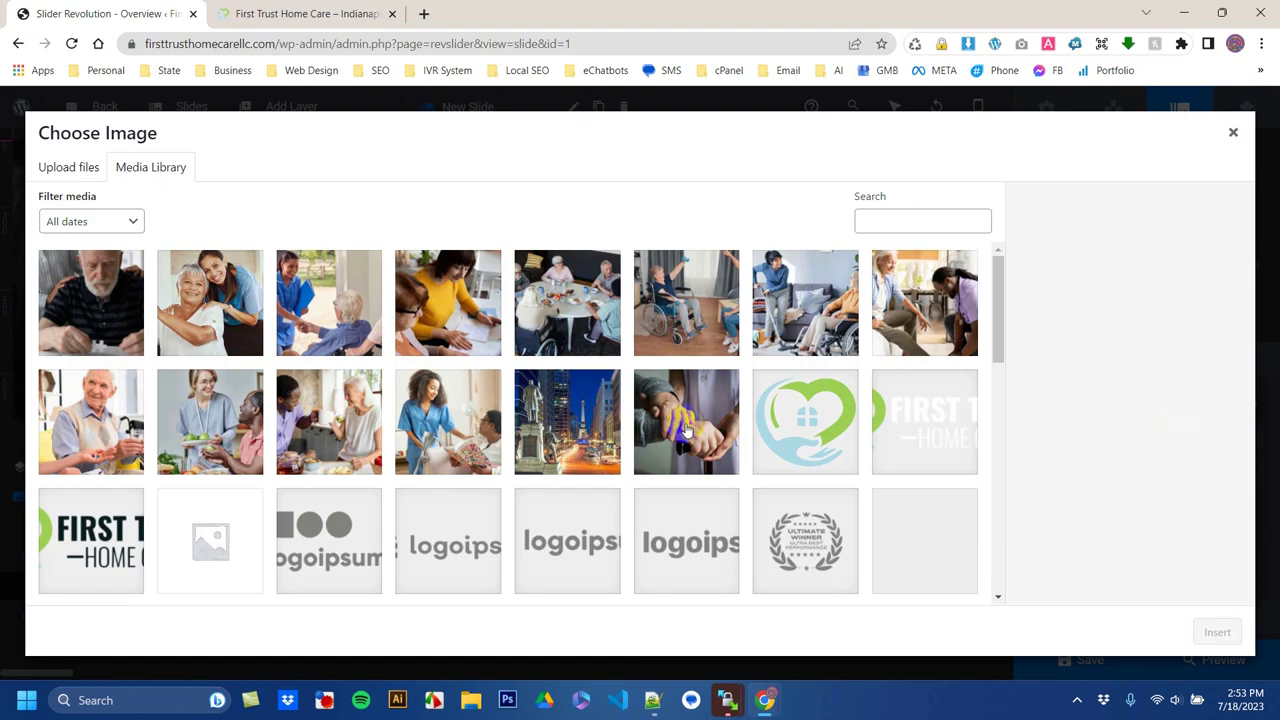
click(336, 298)
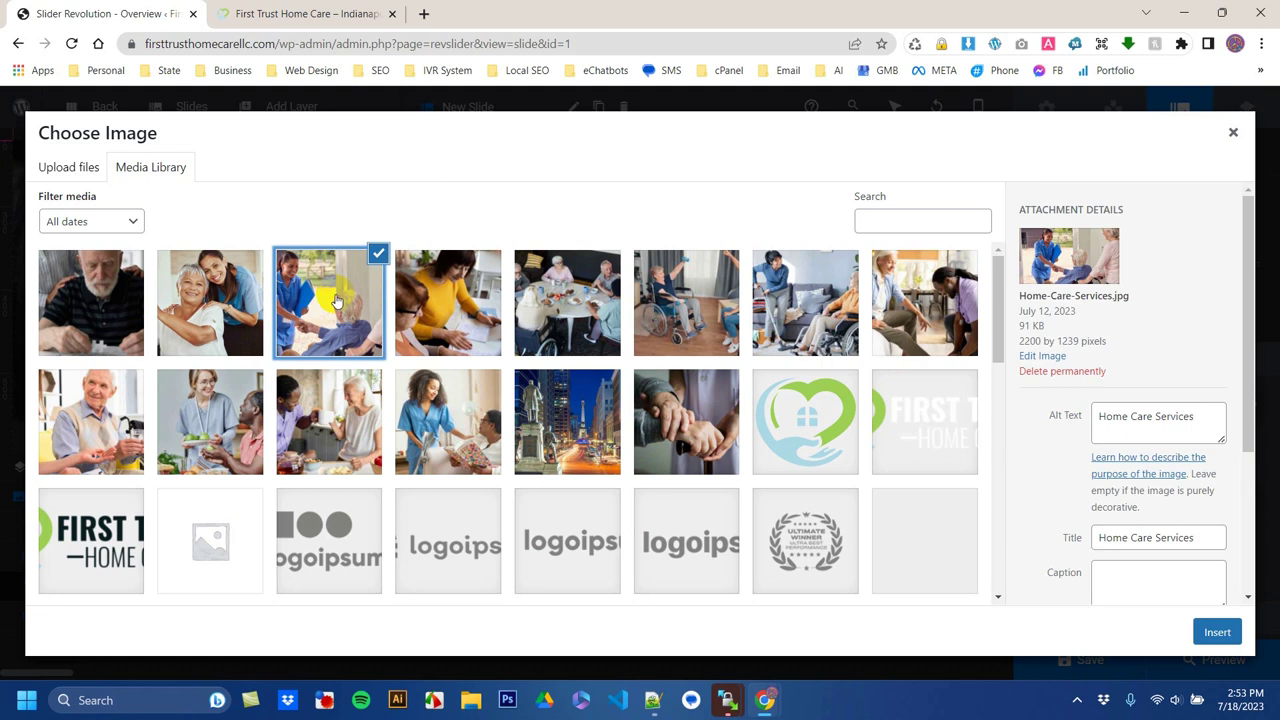
click(1222, 634)
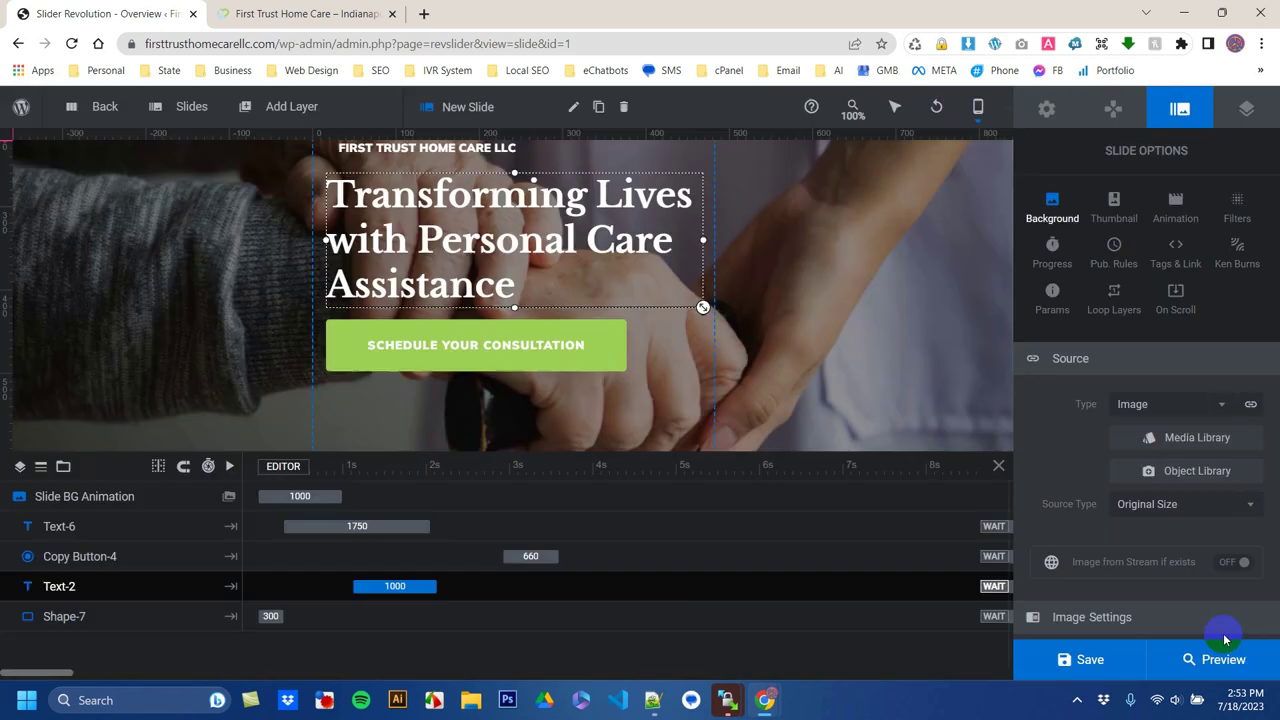
click(1090, 660)
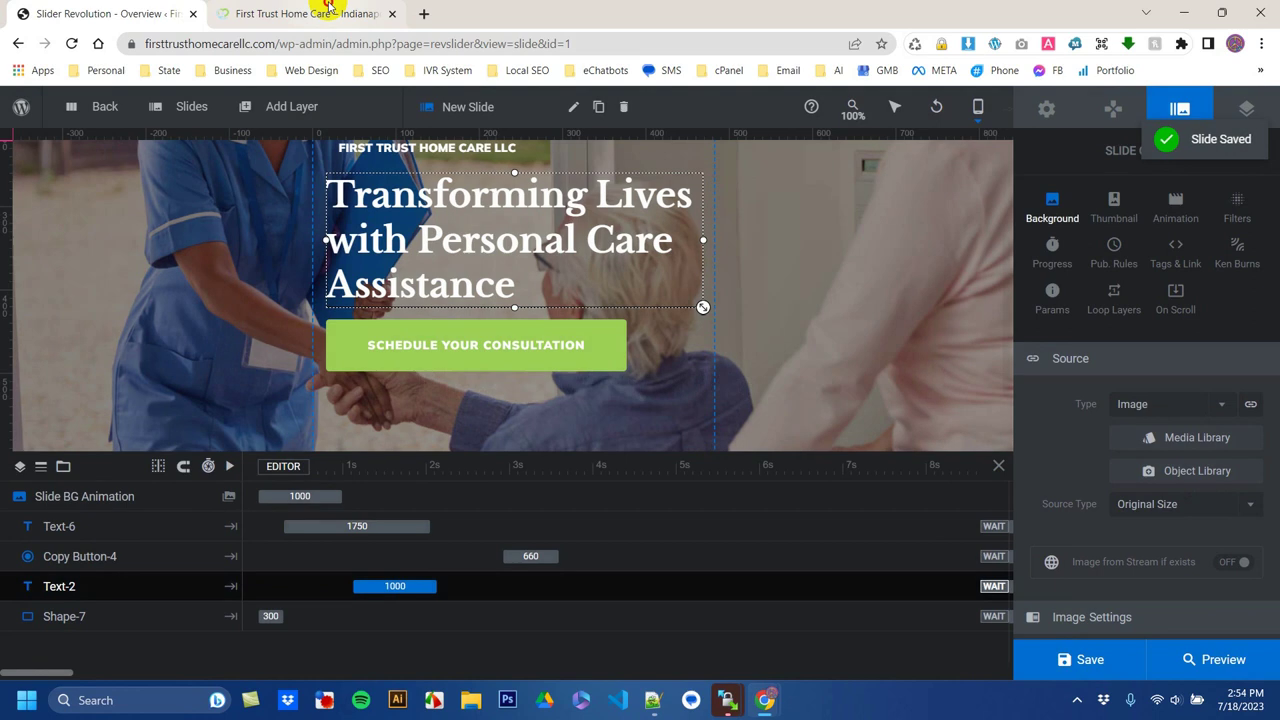
Step: Reload the live homepage and check the background image of its hero banner
click(300, 13)
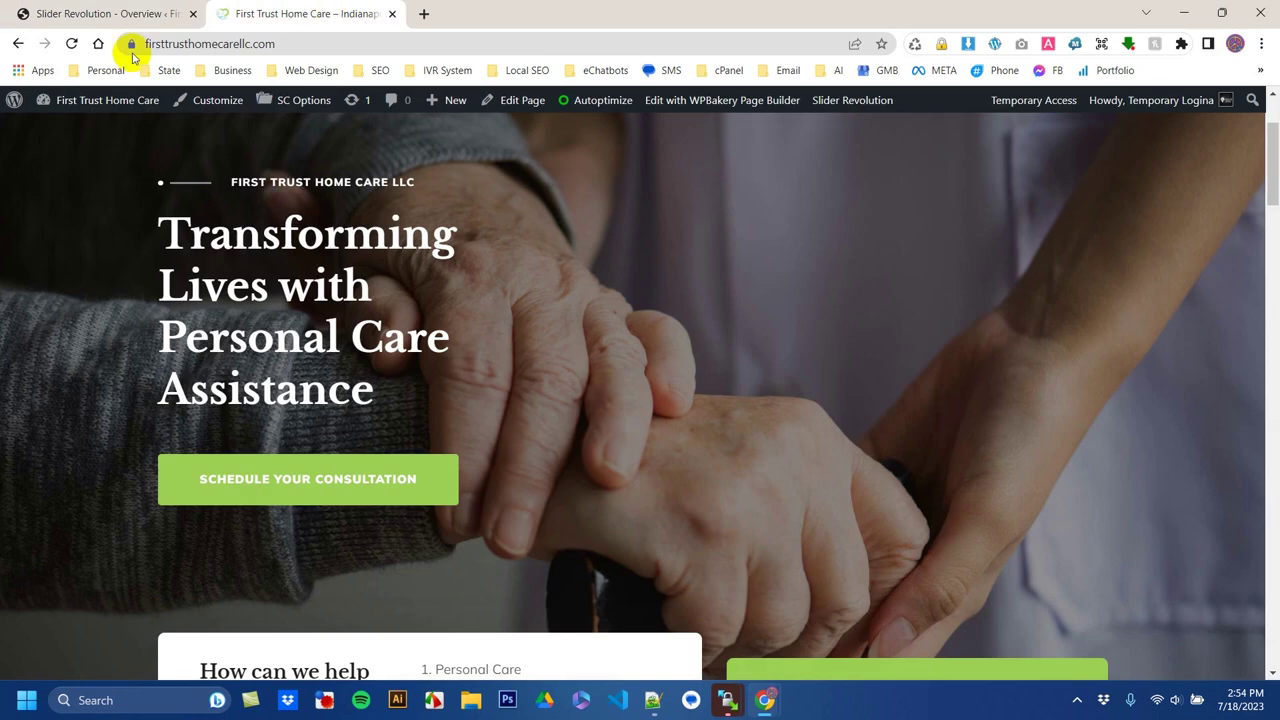
click(71, 43)
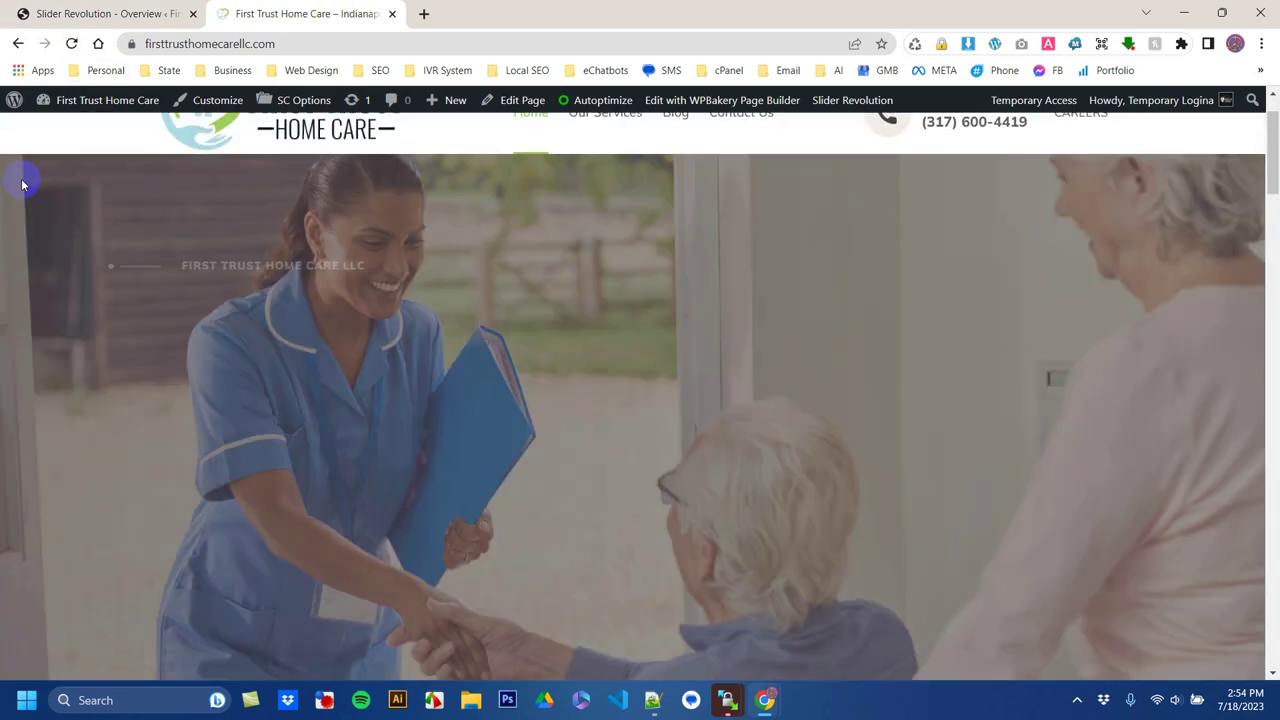
scroll(22, 183, down, 3)
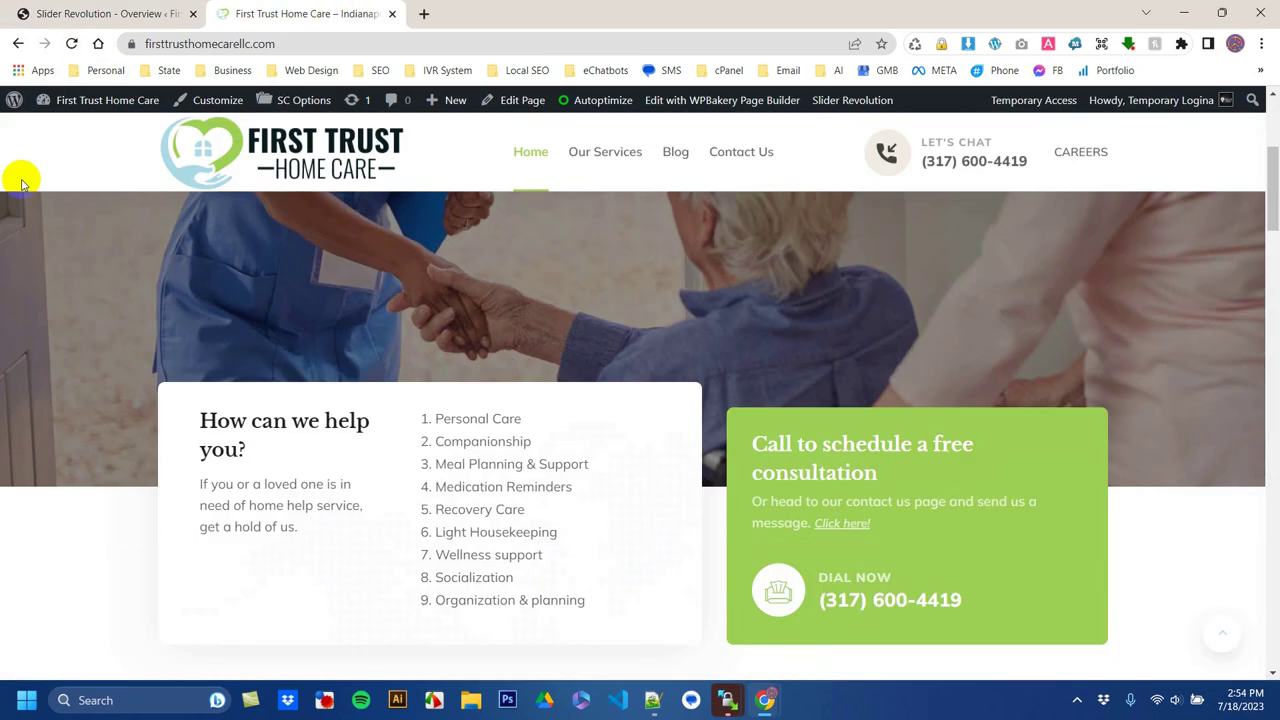
Step: Set the slide's background image back to closeup-support-hands-scaled.jpg from the Media Library and save the slide
click(36, 11)
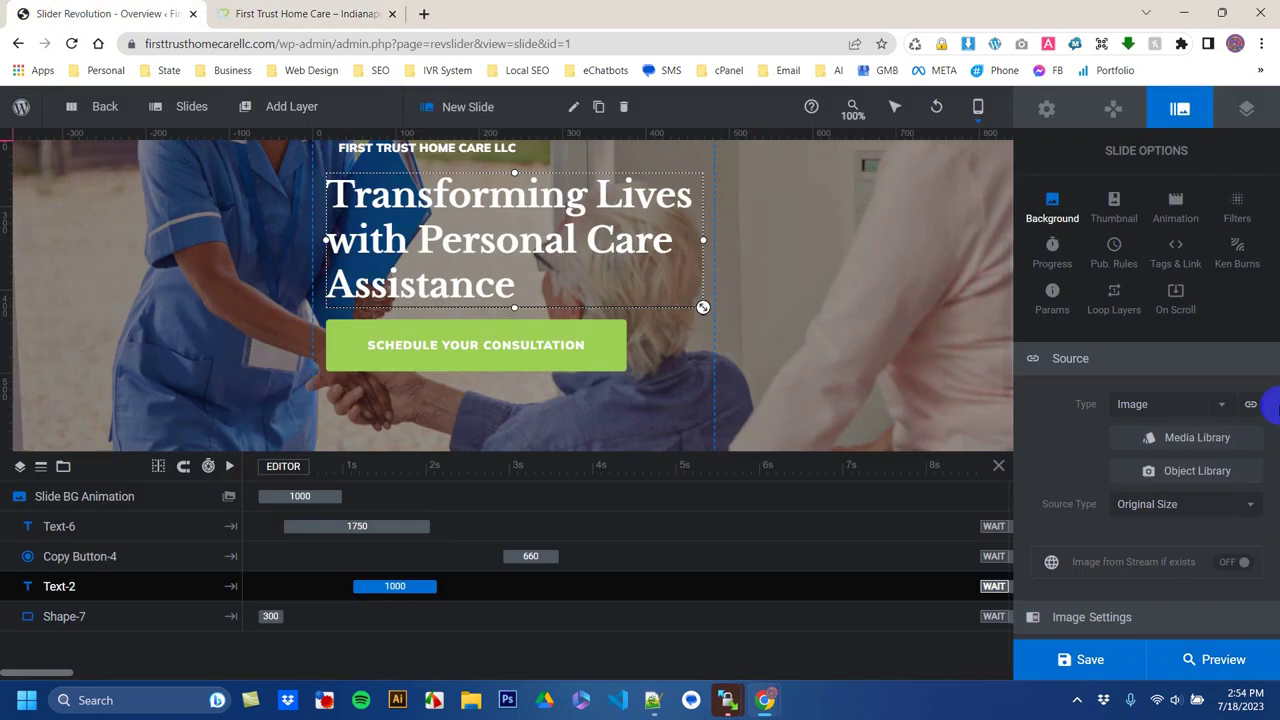
click(1194, 438)
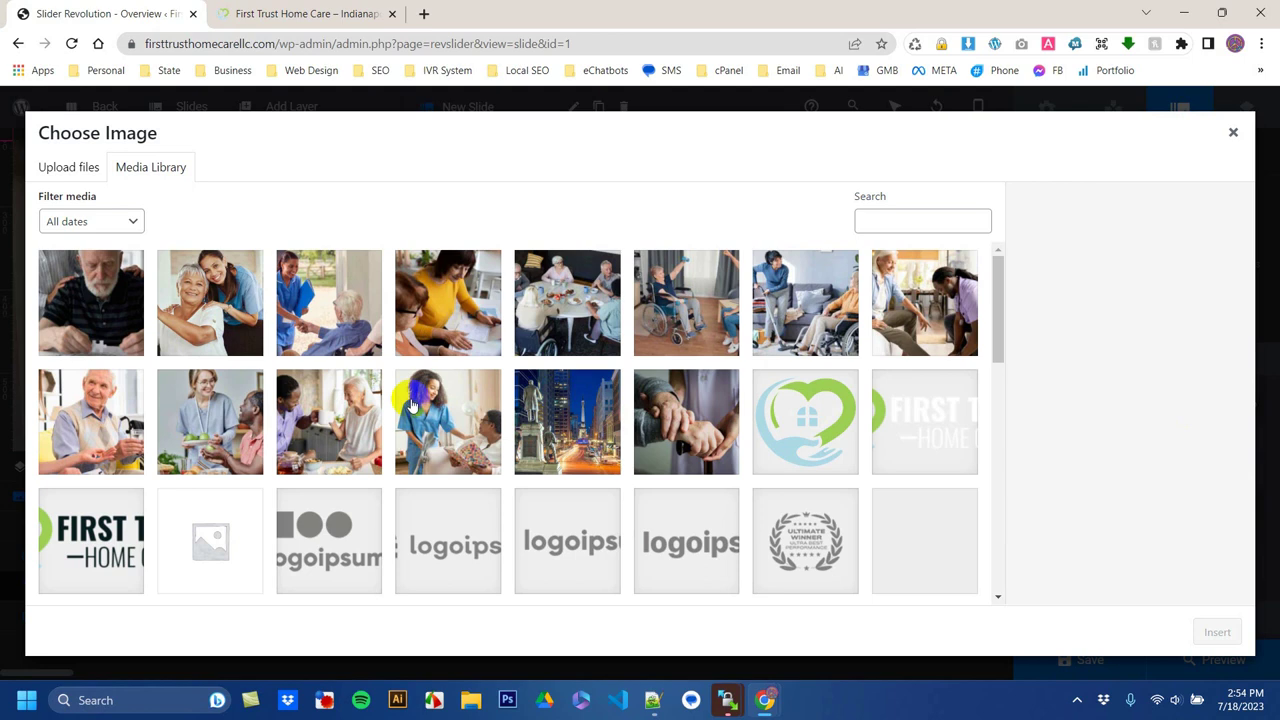
click(678, 414)
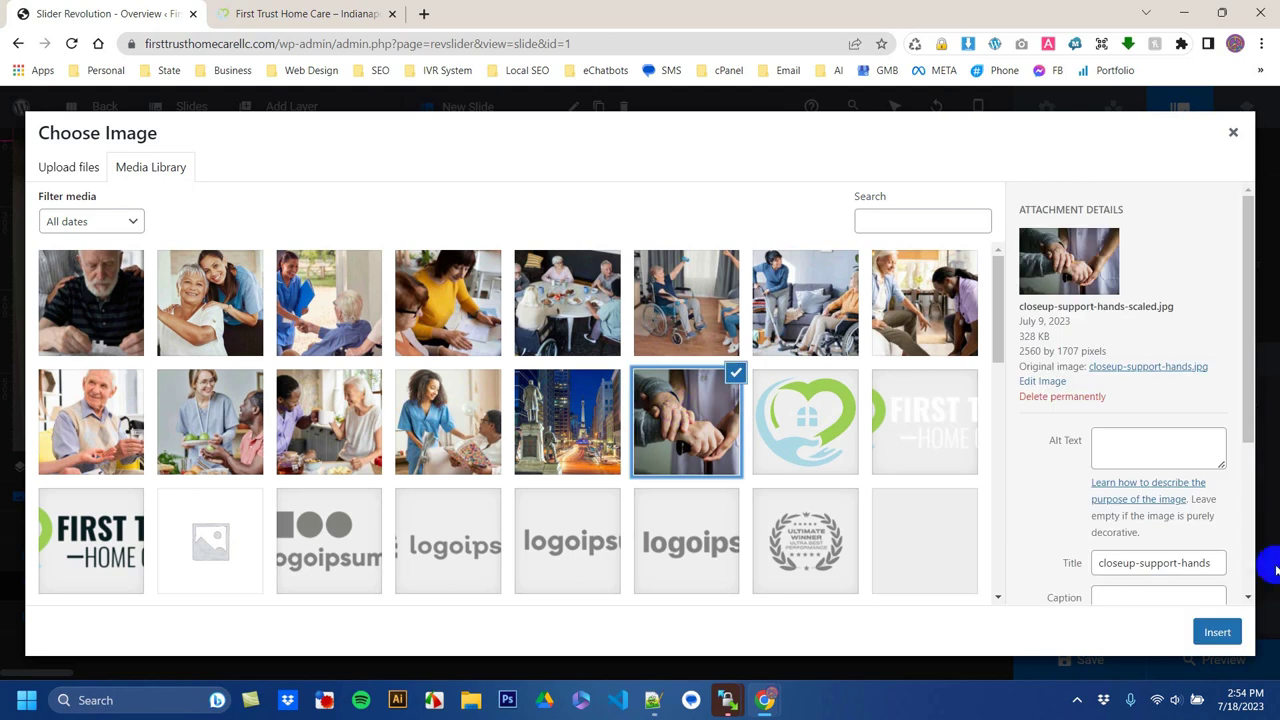
click(1220, 632)
click(1090, 660)
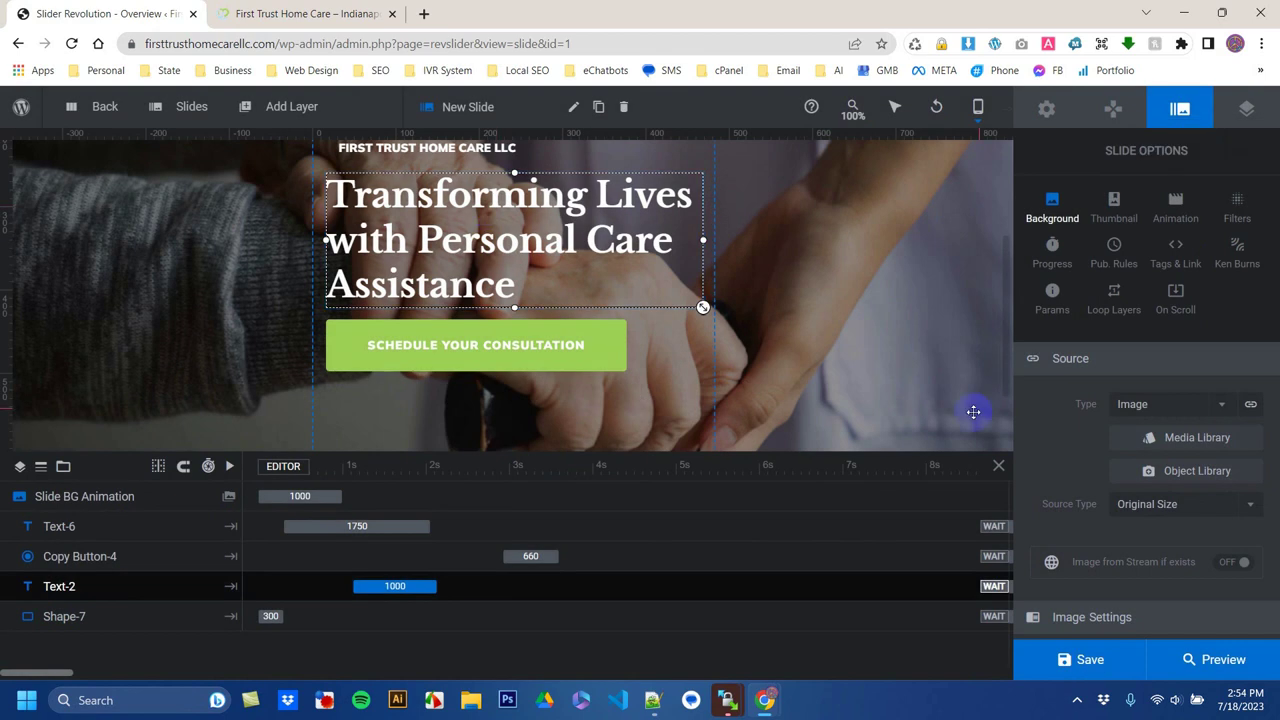
Step: Select the heading text layer and switch the slide editor to the Desktop layout
double_click(502, 246)
mouse_move(978, 106)
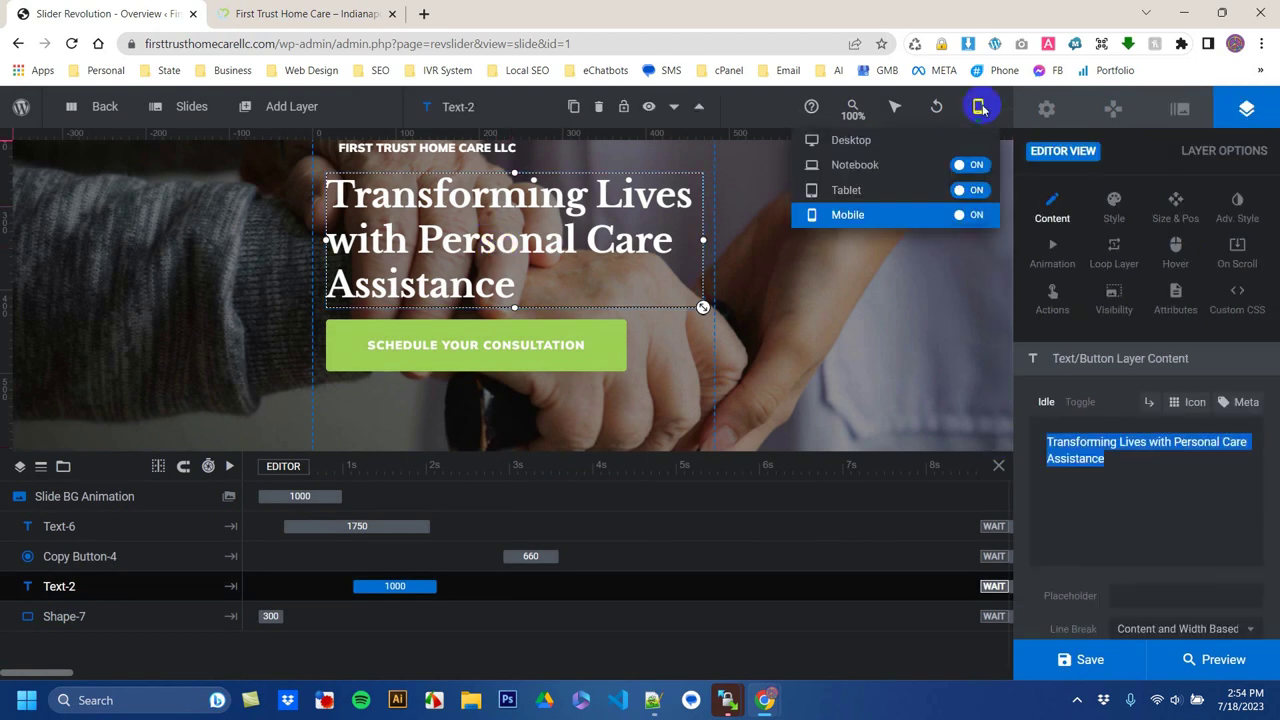
click(852, 140)
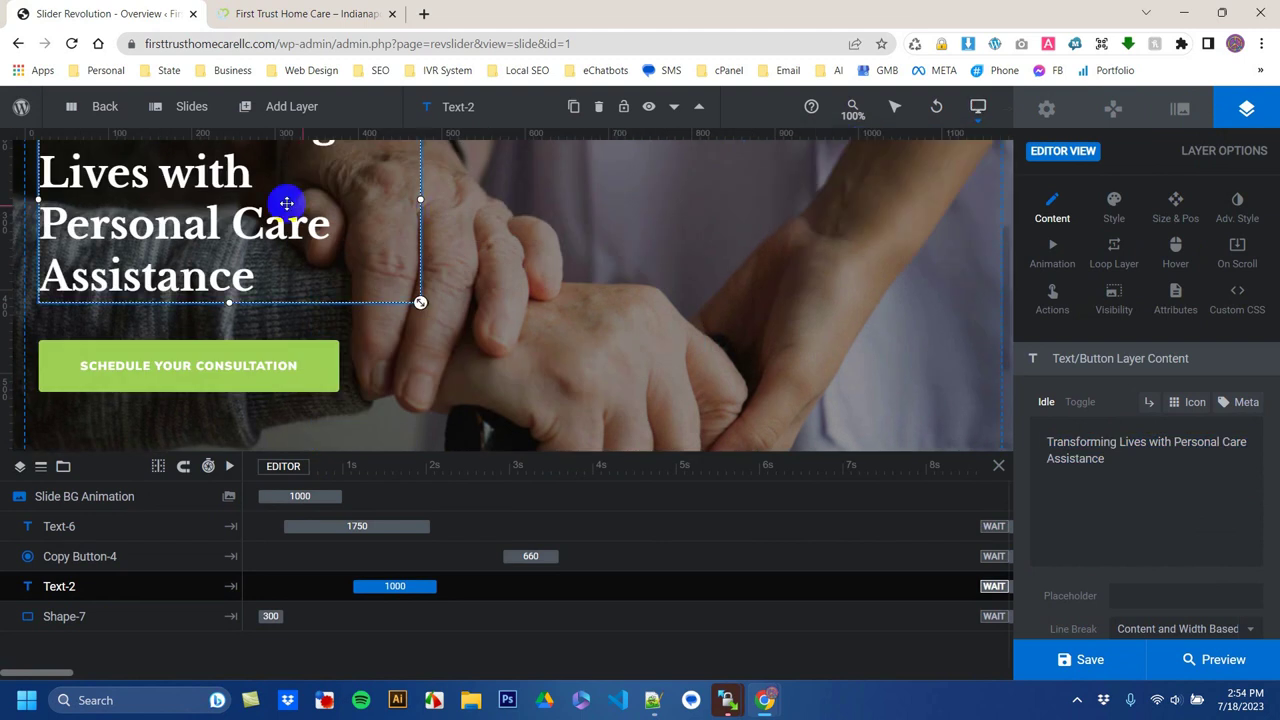
Step: Copy the word "Transforming" from the slide's heading text, delete it there and save the slide
double_click(1062, 457)
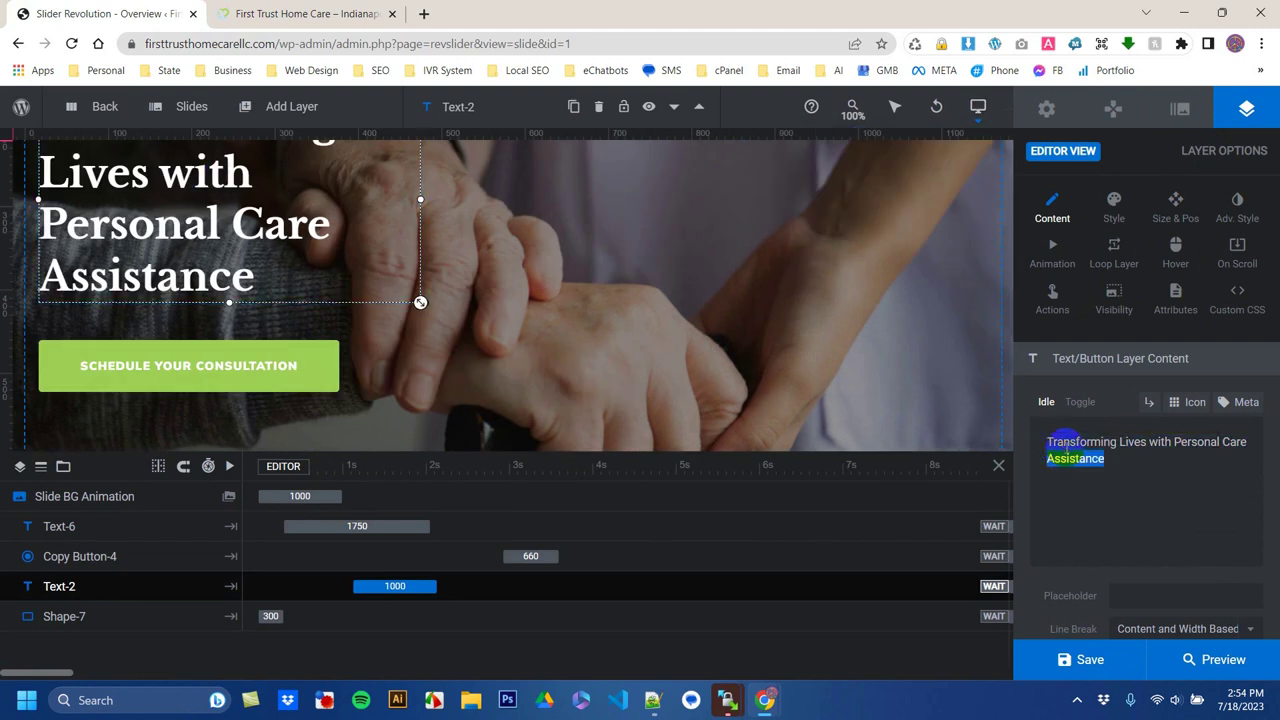
scroll(318, 234, up, 1)
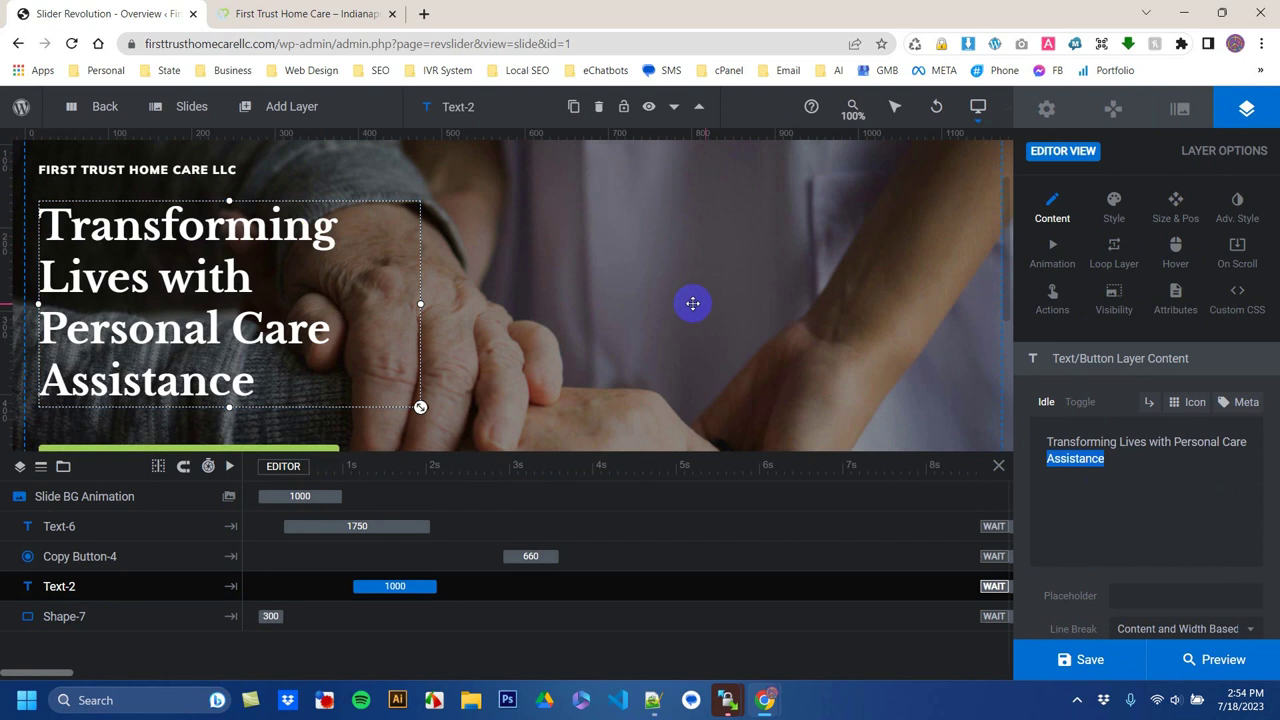
double_click(1083, 438)
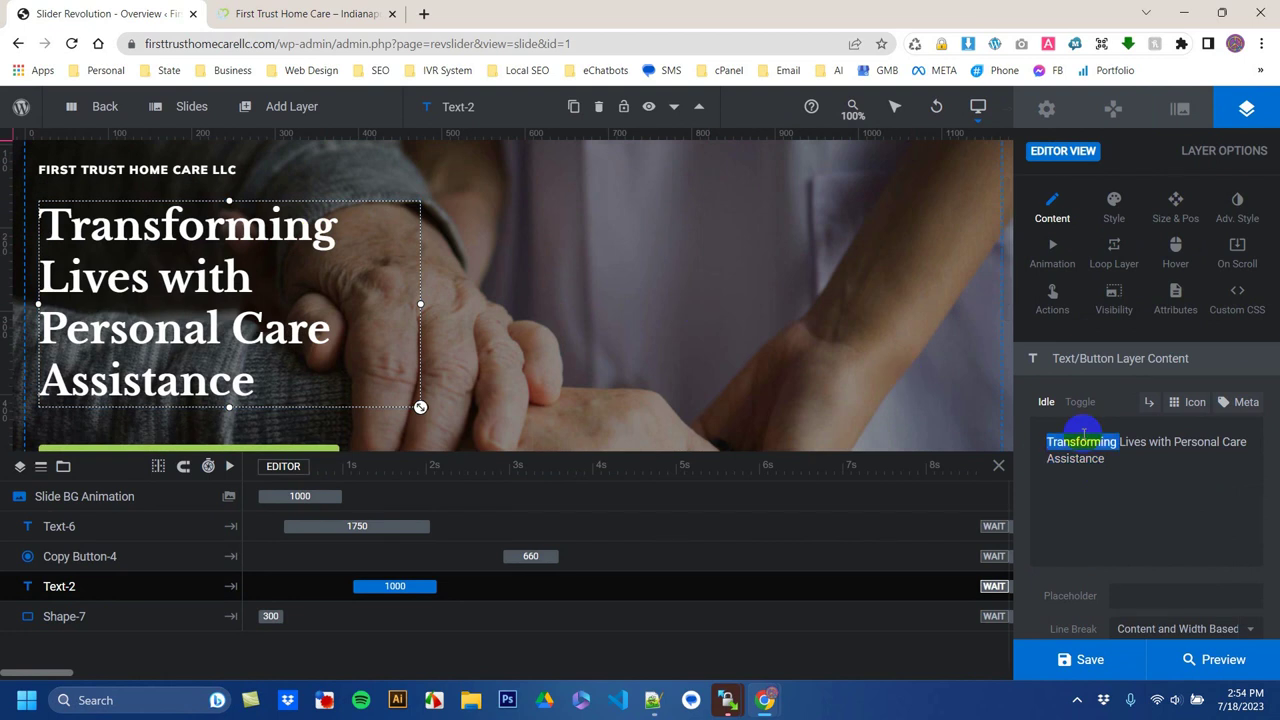
key(BackSpace)
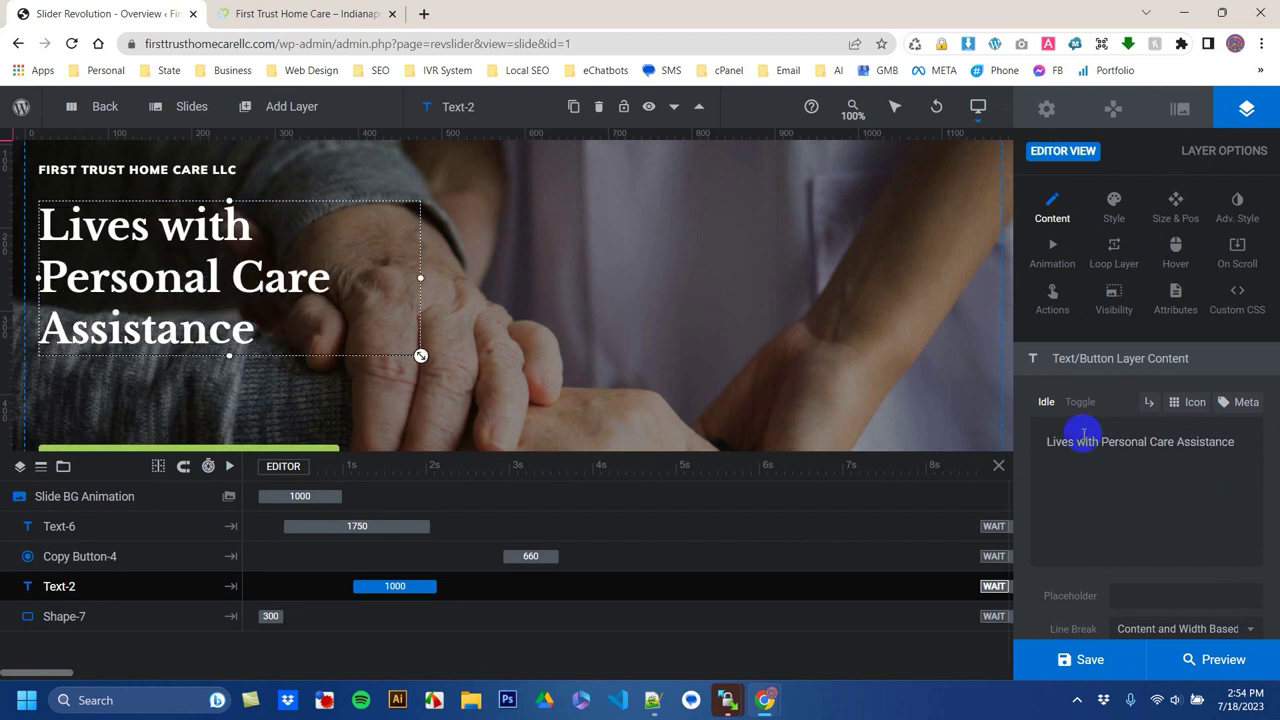
key(ctrl+z)
key(ctrl+c)
mouse_move(1098, 665)
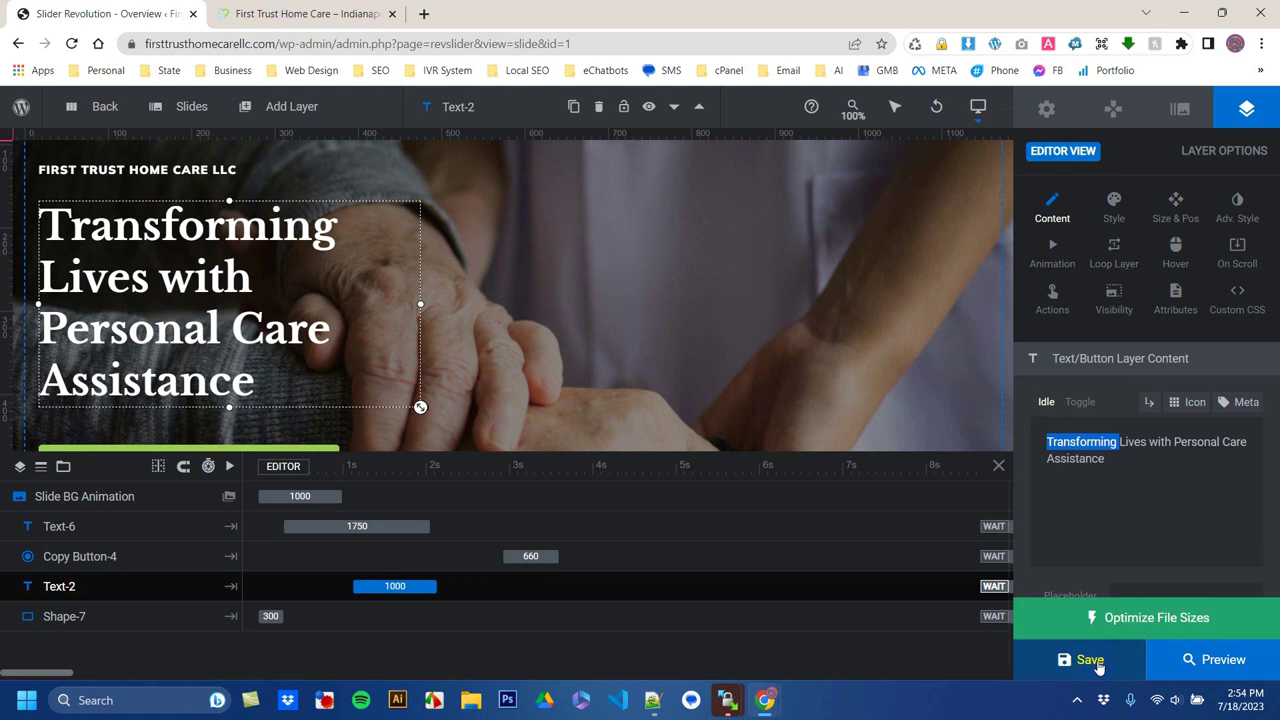
click(1090, 661)
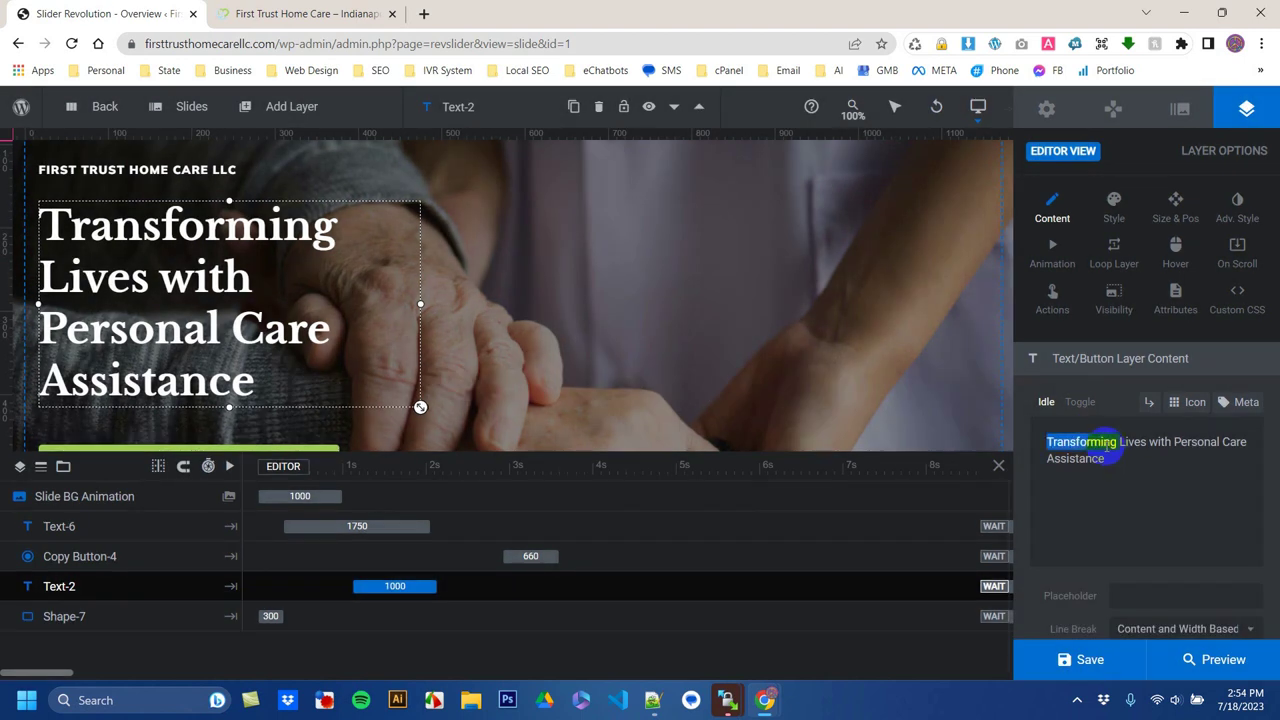
key(BackSpace)
click(1086, 660)
Step: Reload the live homepage and check the heading text in its hero banner
click(305, 13)
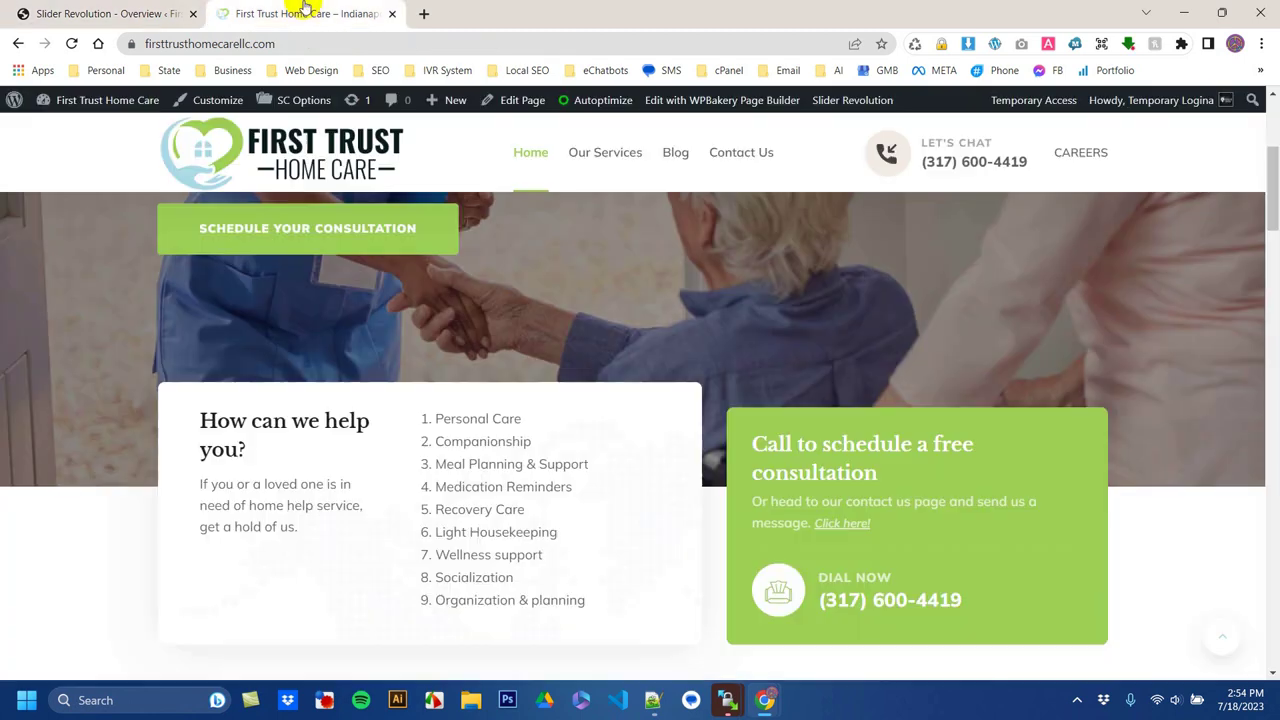
scroll(356, 258, up, 5)
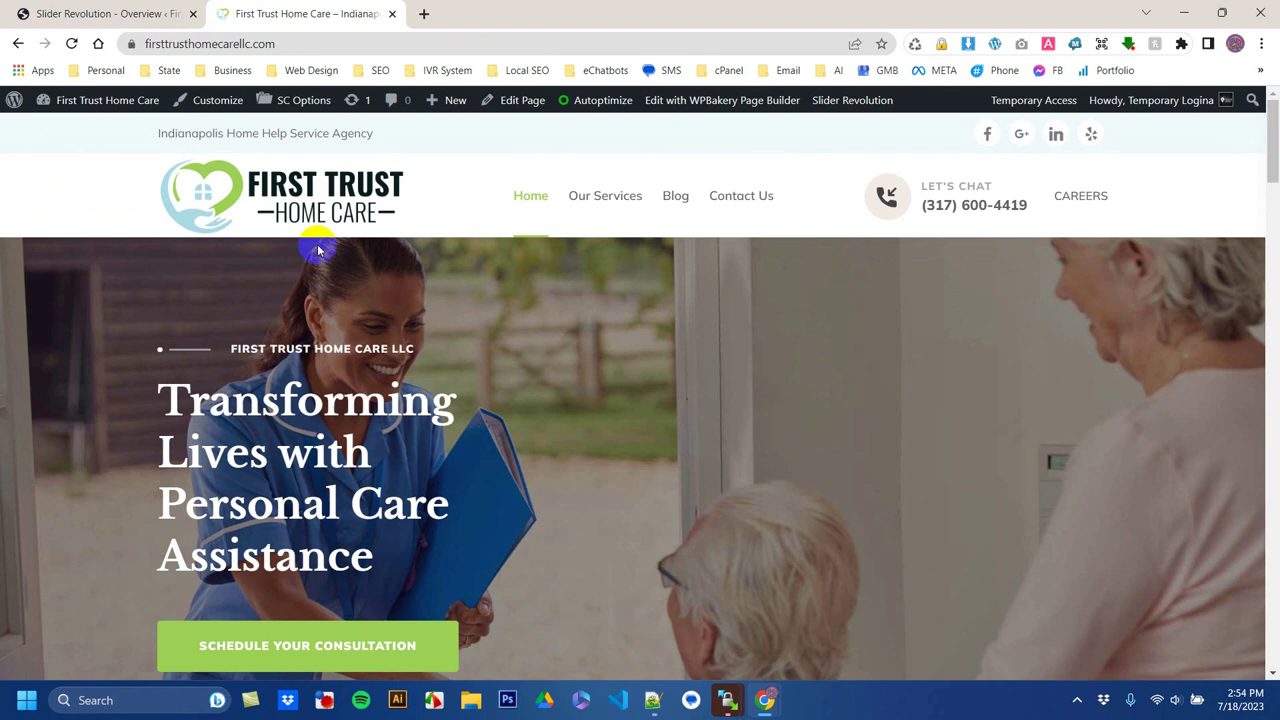
click(73, 46)
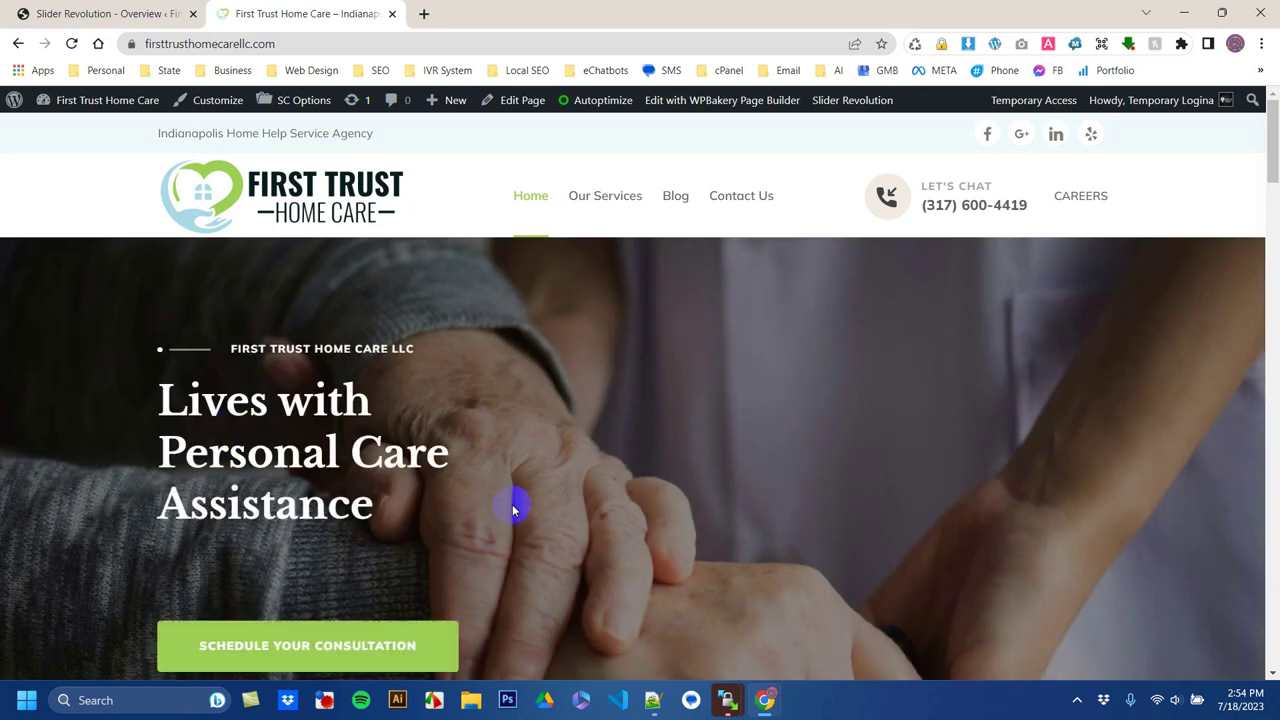
Step: Paste "Transforming" back at the start of the slide's heading text and save the slide
click(128, 10)
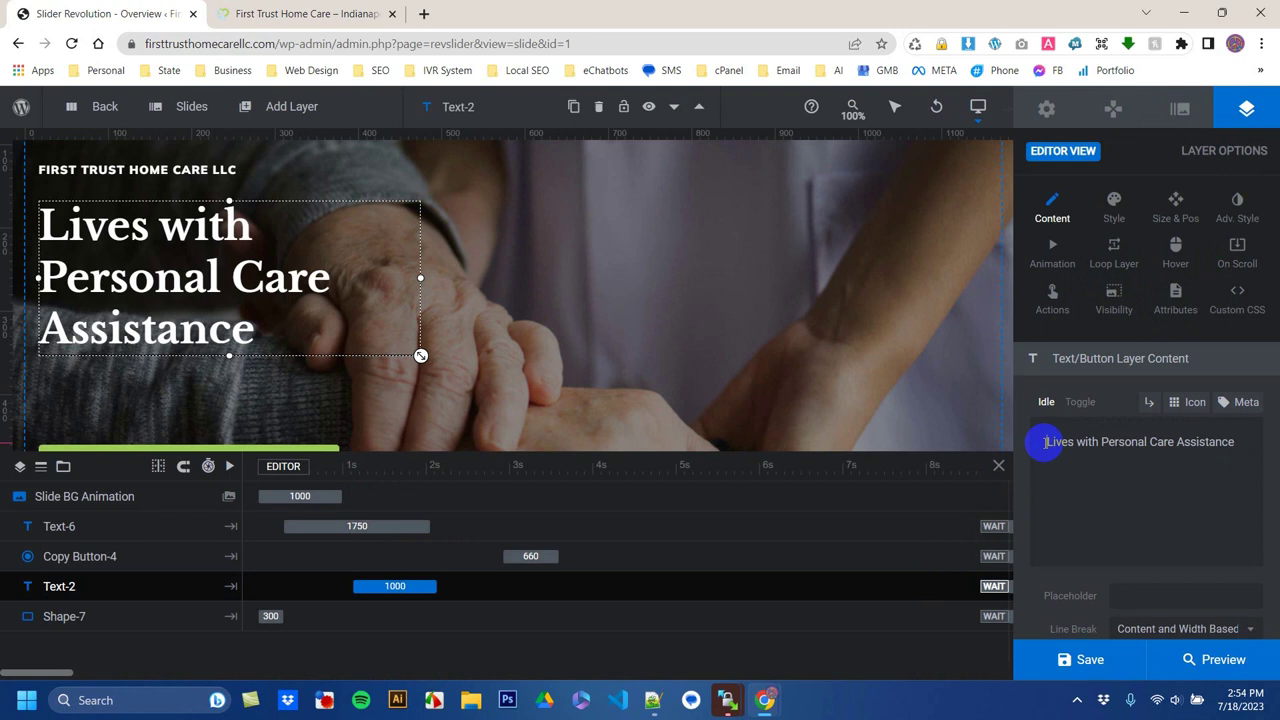
key(ctrl+v)
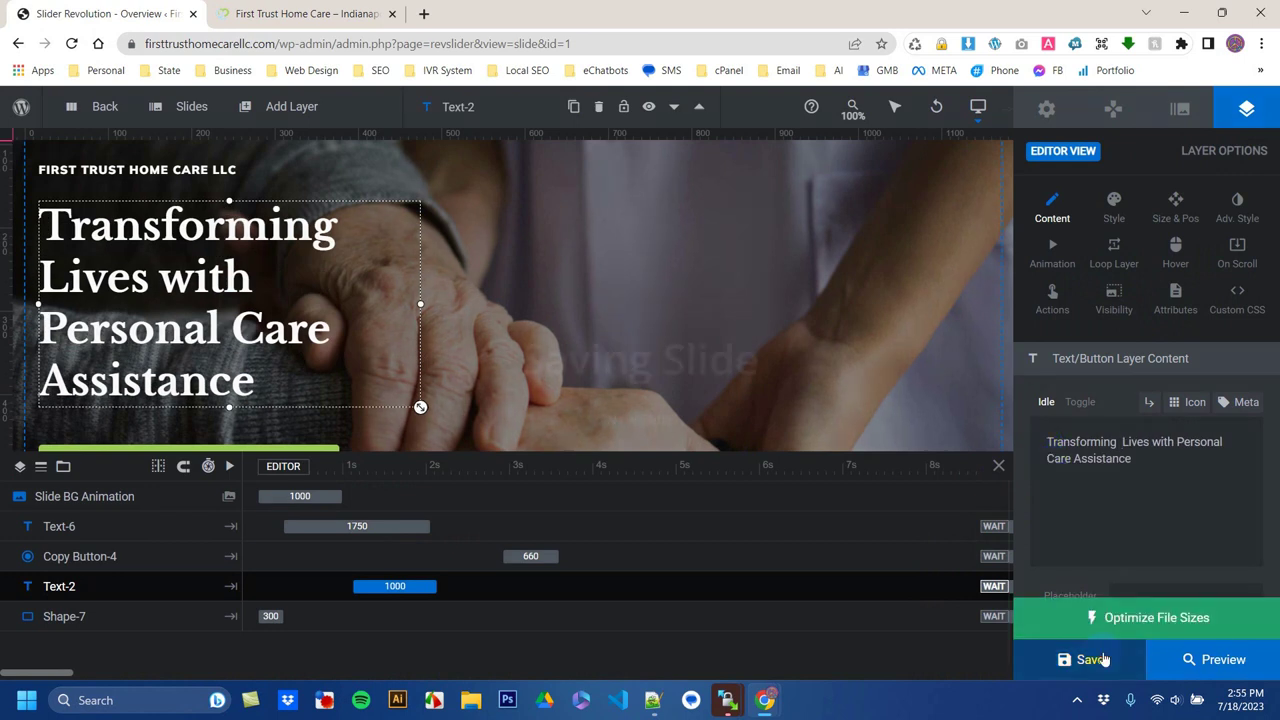
click(1085, 659)
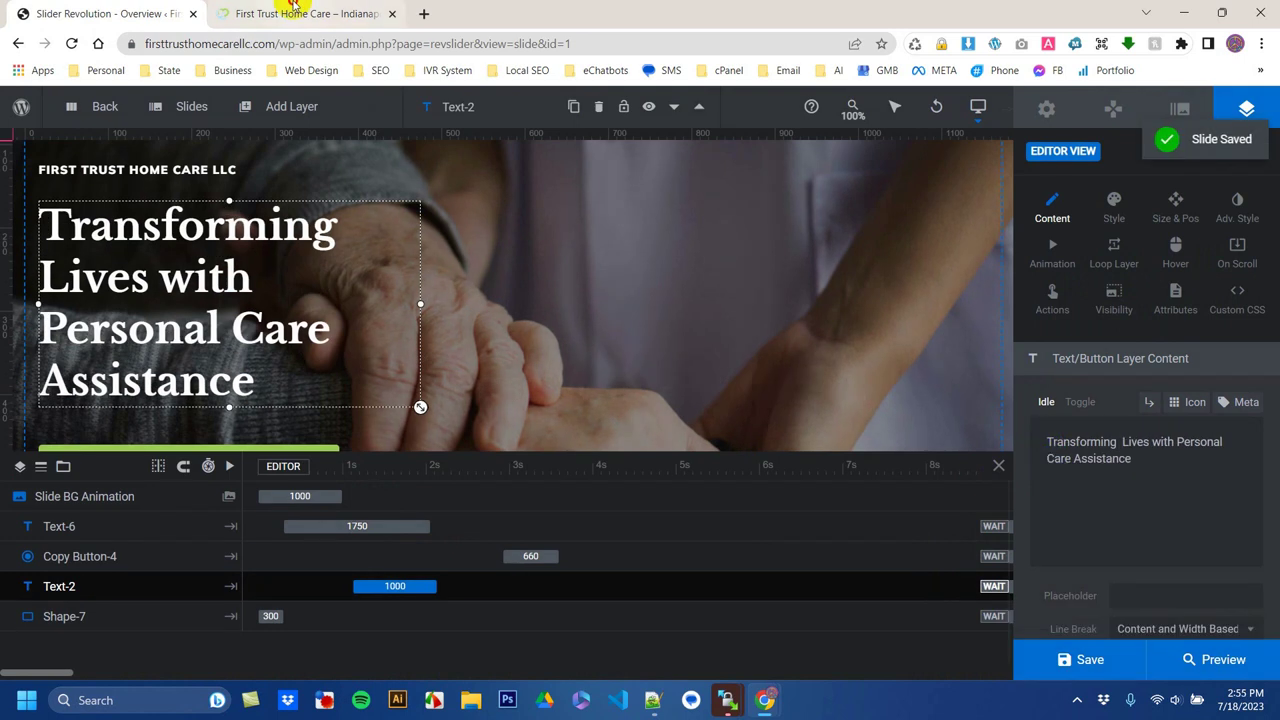
Step: Reload the live homepage again and look over the hero heading and the sections below it
click(295, 12)
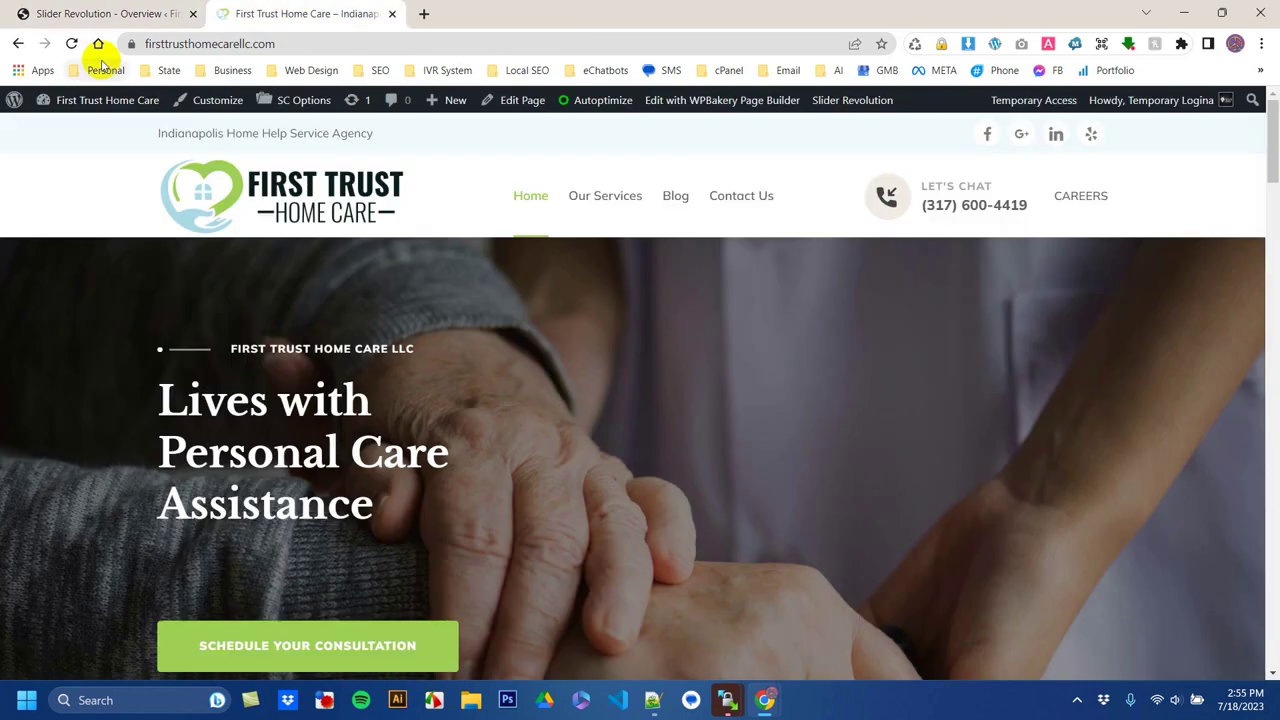
click(71, 43)
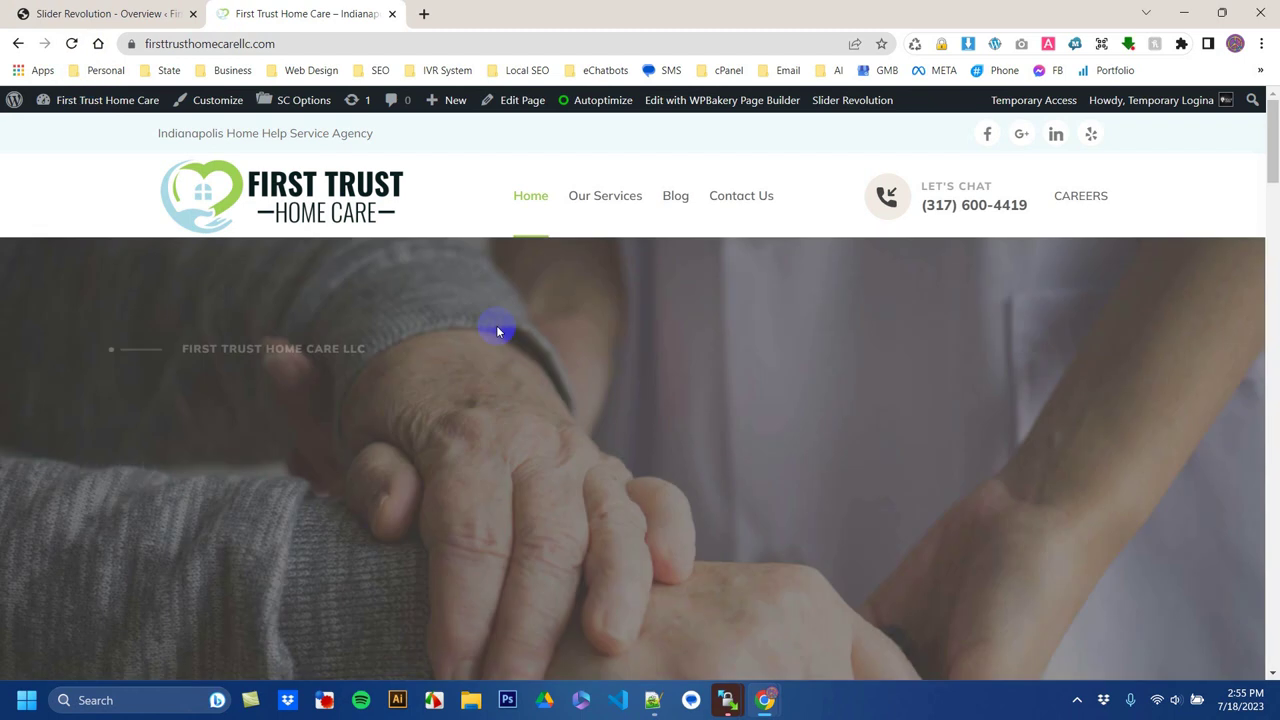
scroll(677, 423, down, 10)
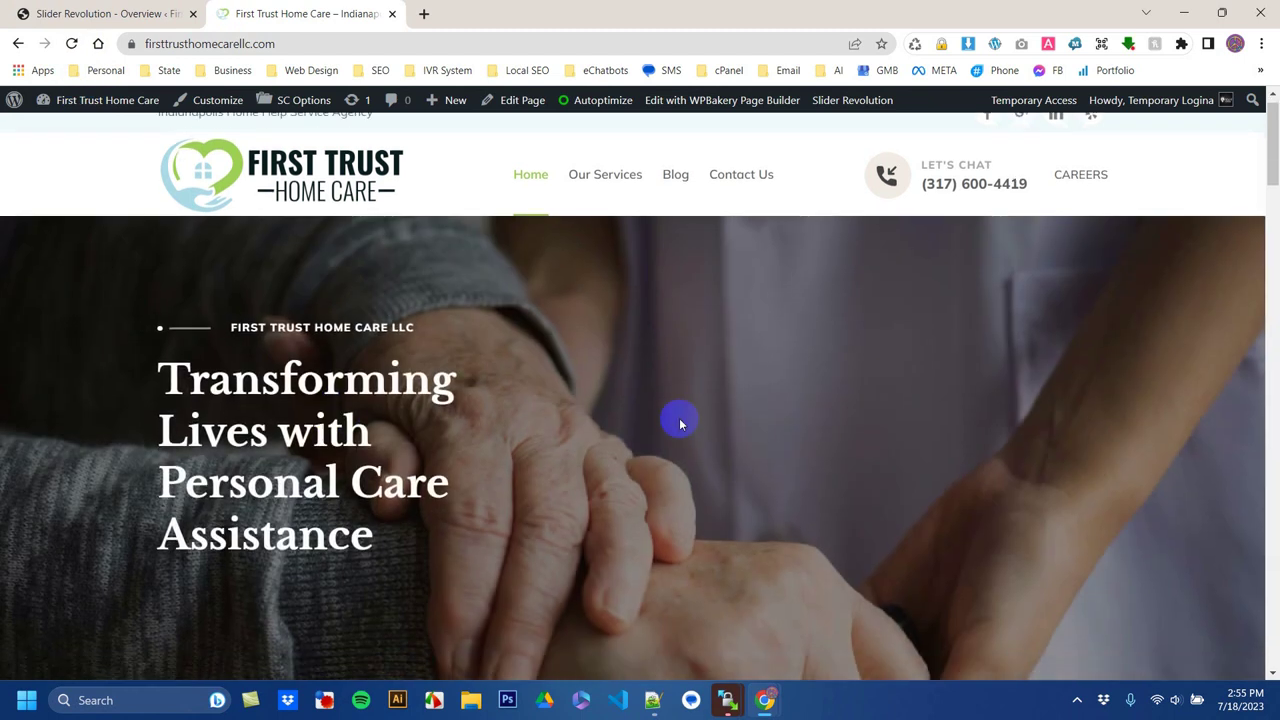
scroll(679, 423, down, 3)
scroll(679, 423, up, 12)
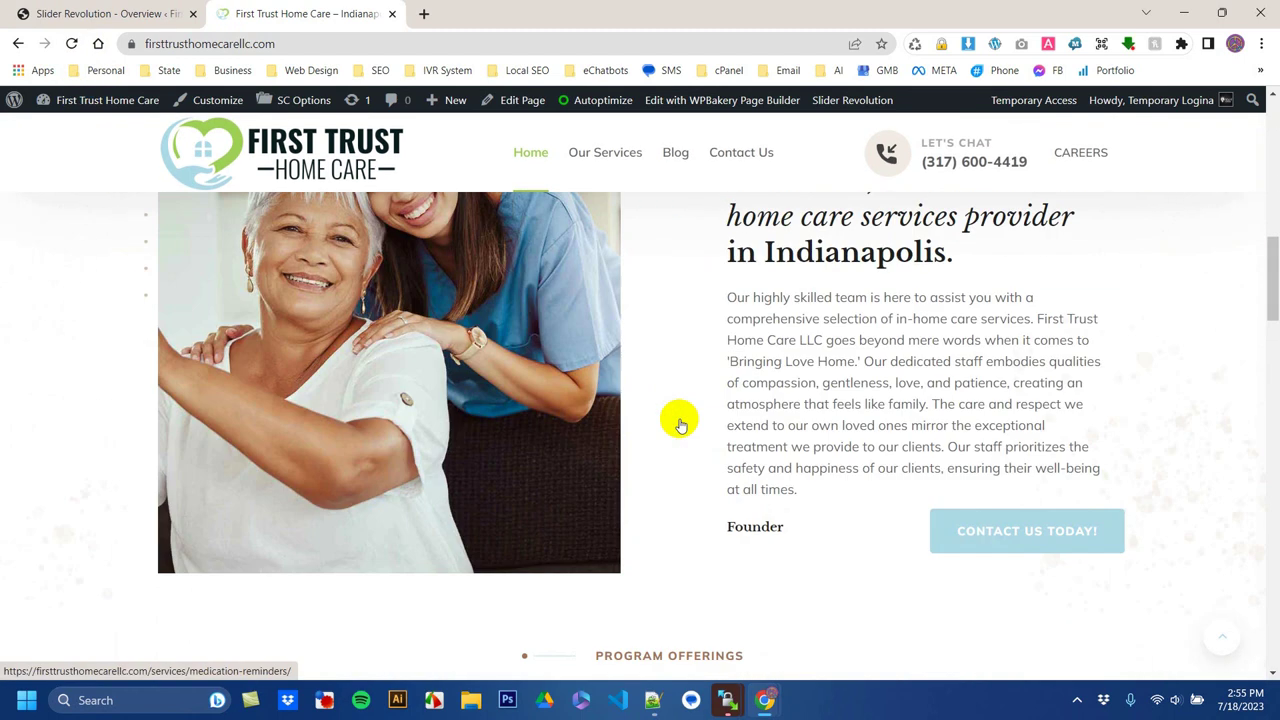
scroll(679, 423, down, 8)
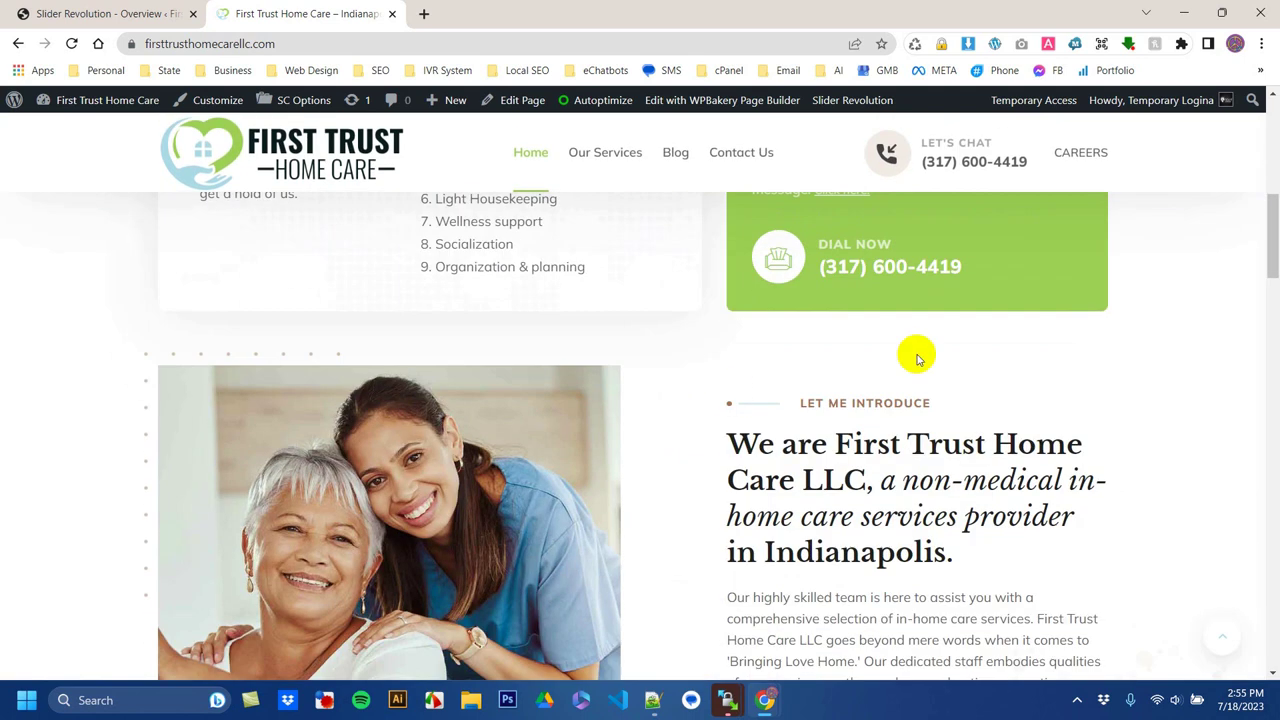
Step: Close the slider editor and open the homepage for editing with WPBakery Page Builder
click(193, 14)
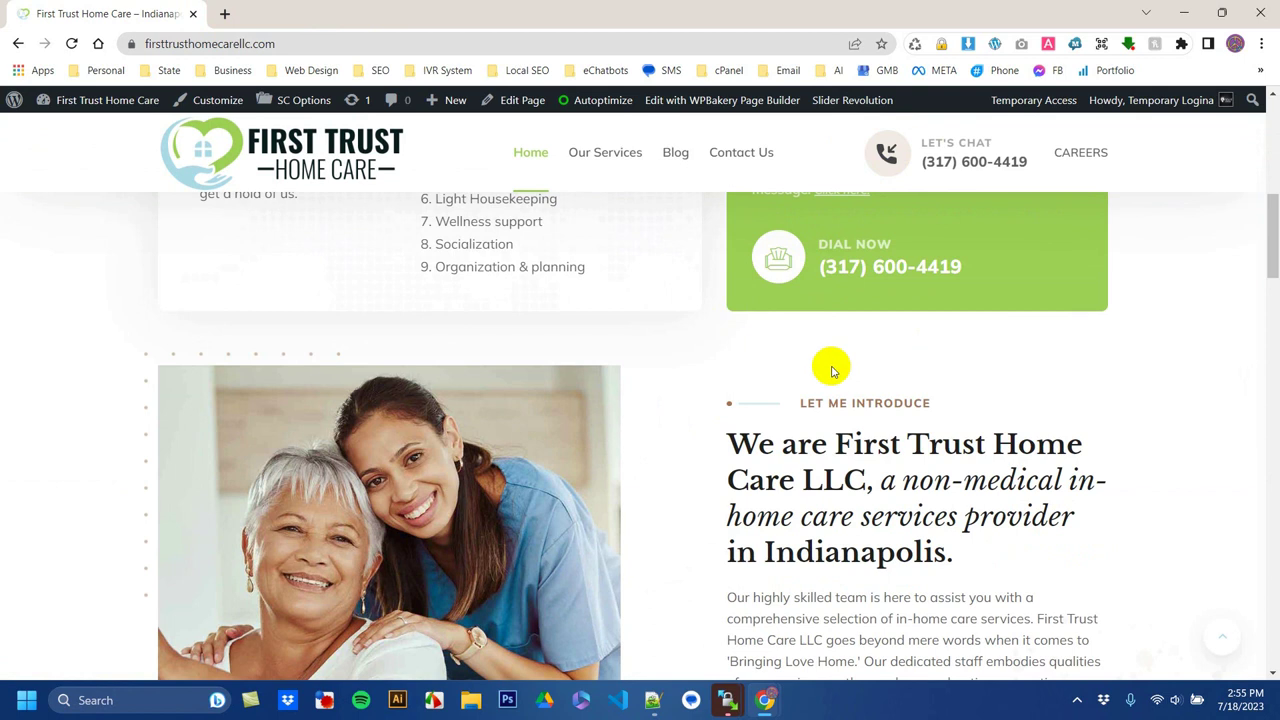
scroll(792, 430, up, 10)
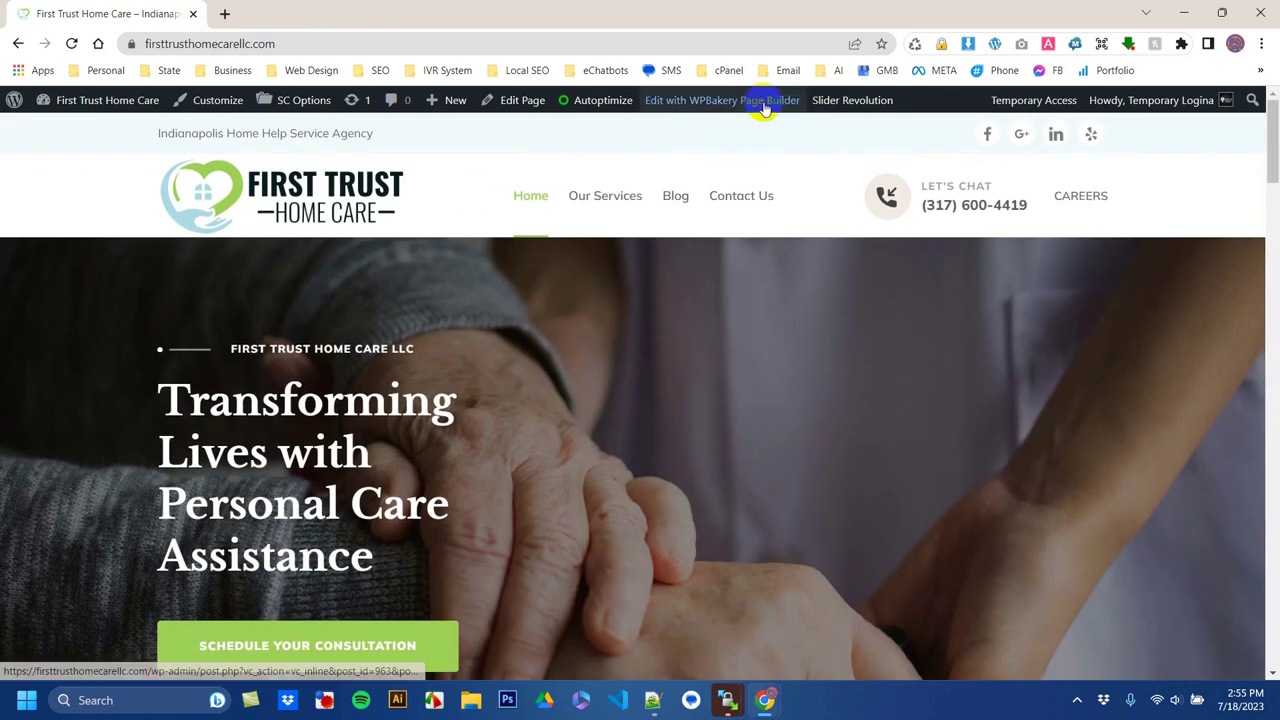
scroll(809, 317, down, 5)
scroll(808, 314, up, 4)
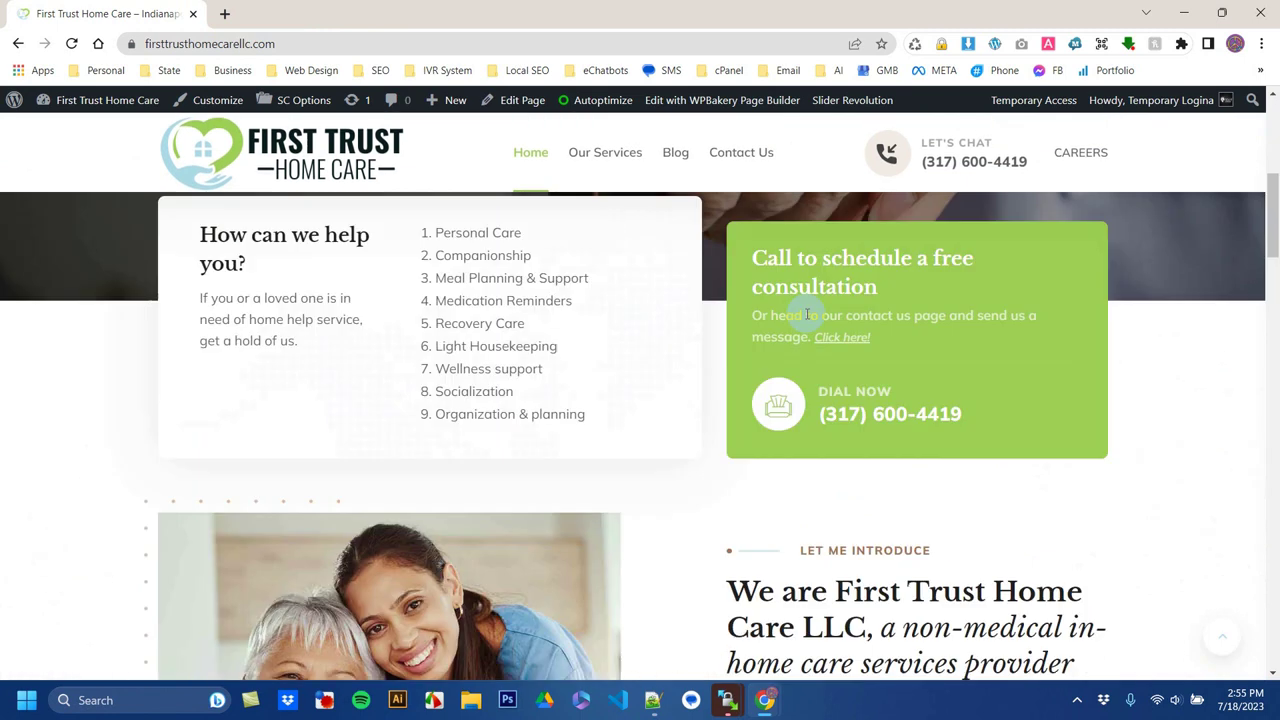
scroll(808, 314, down, 2)
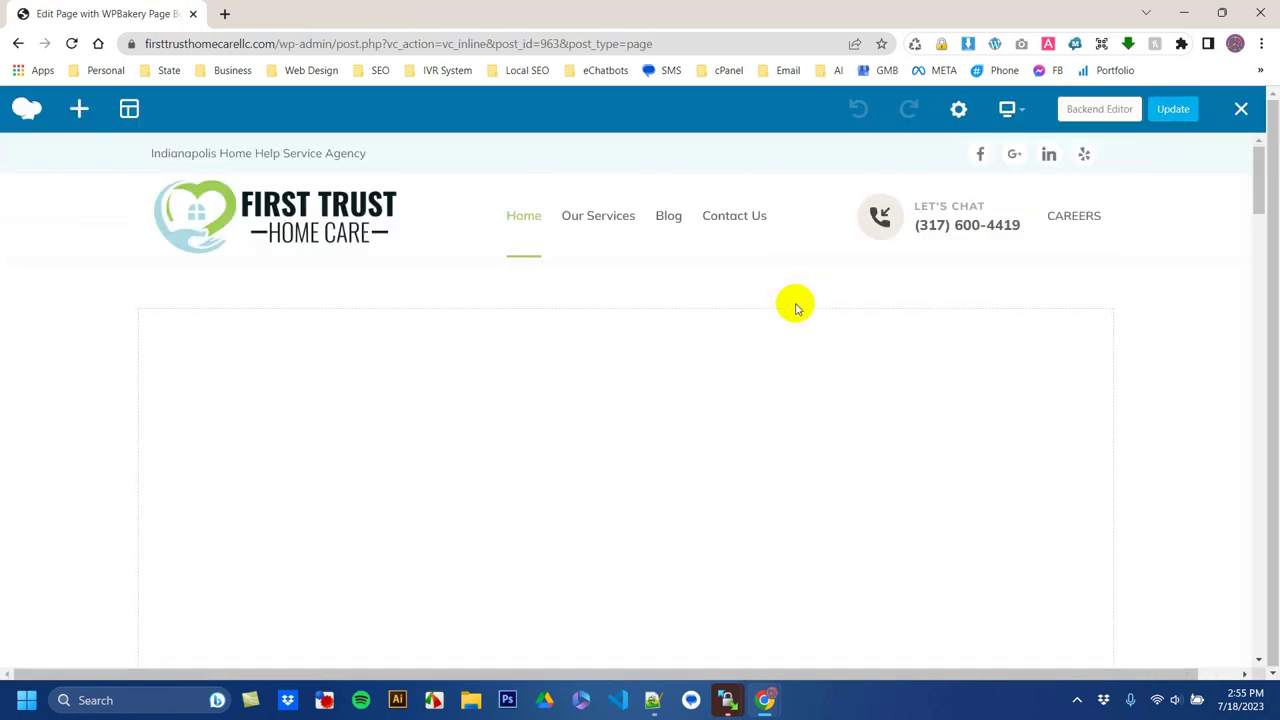
Step: Delete the "Organization & planning" list item from the Raw HTML element beside "How can we help you?"
scroll(1183, 305, down, 5)
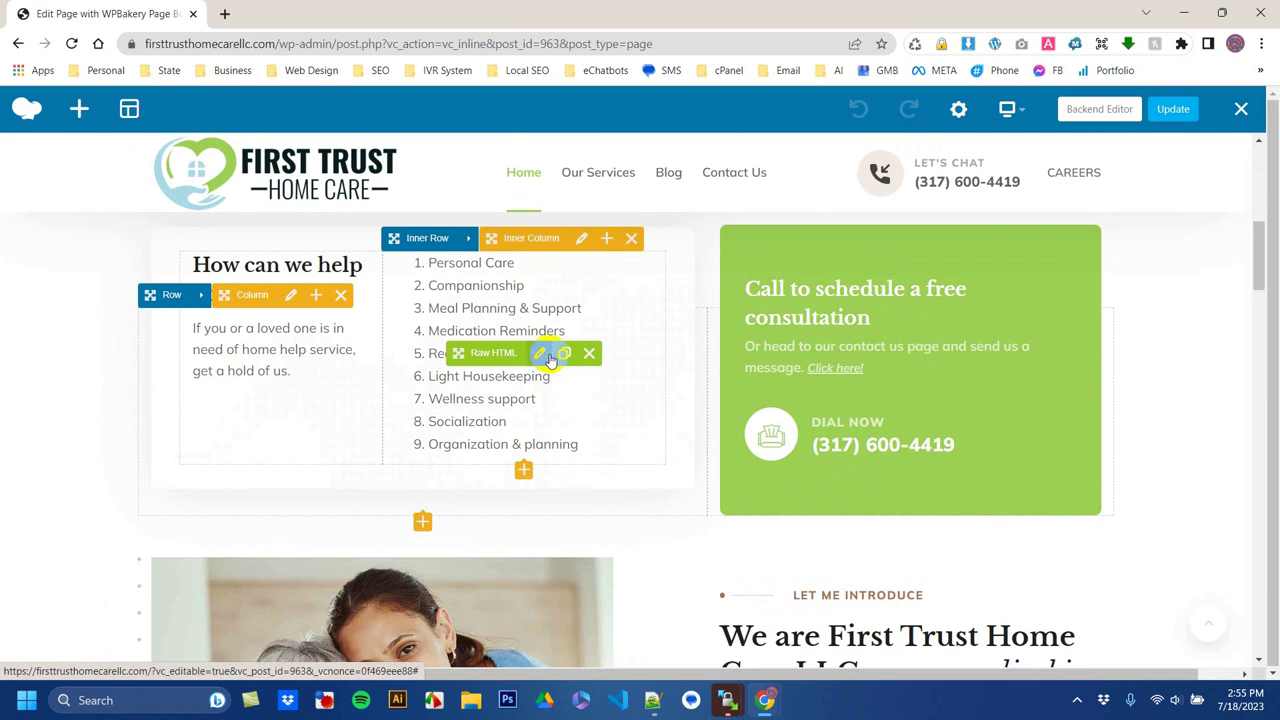
click(540, 355)
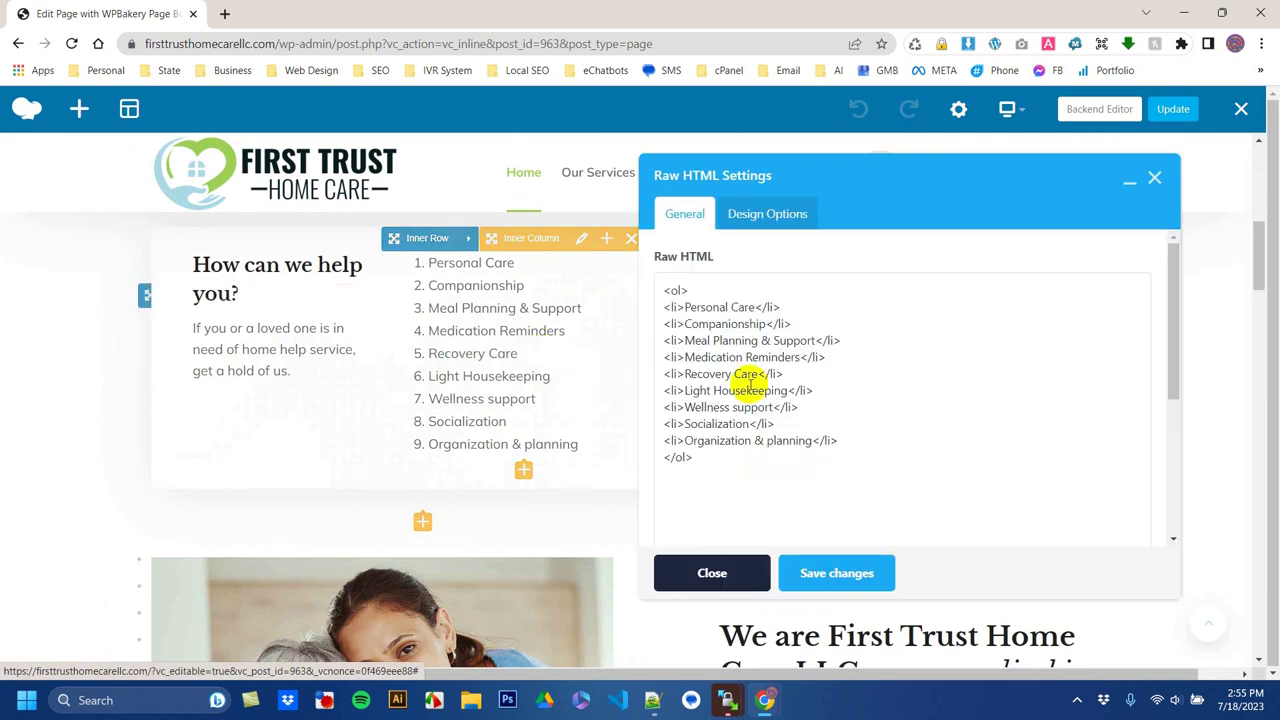
triple_click(775, 441)
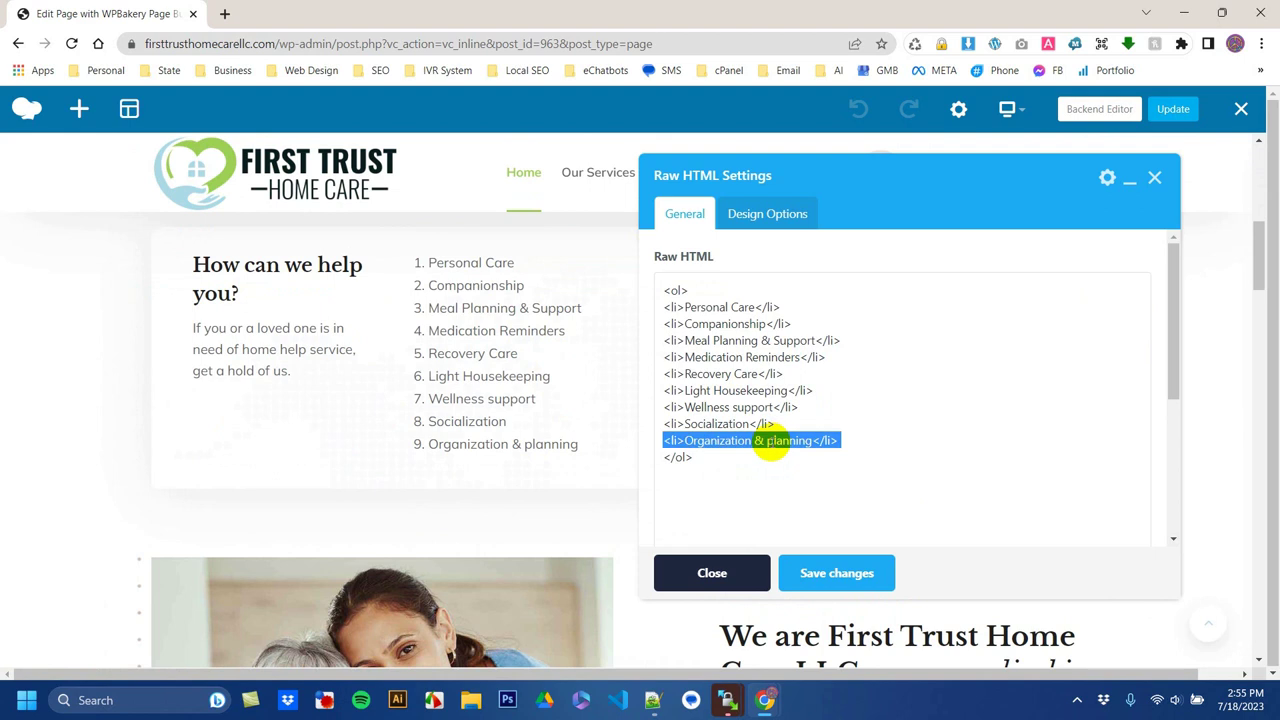
key(BackSpace)
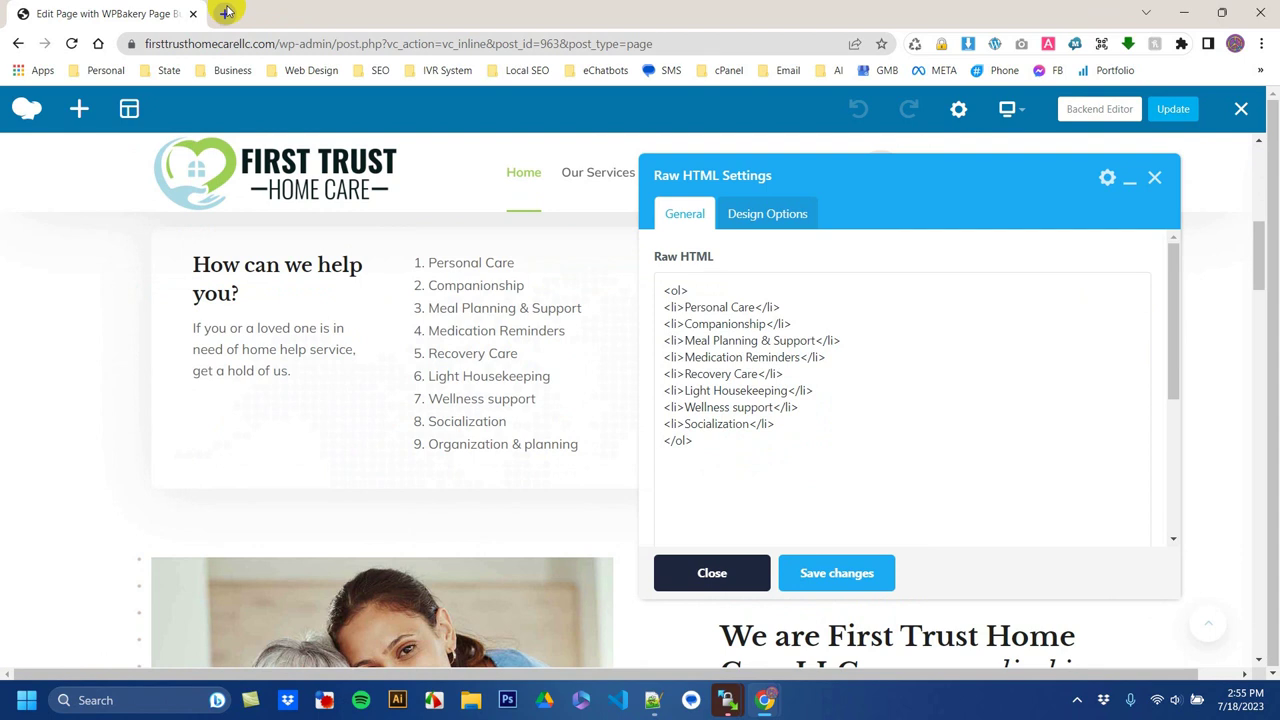
Step: Open the live homepage in a separate tab and examine the last item of its "How can we help you?" list
right_click(273, 173)
click(330, 186)
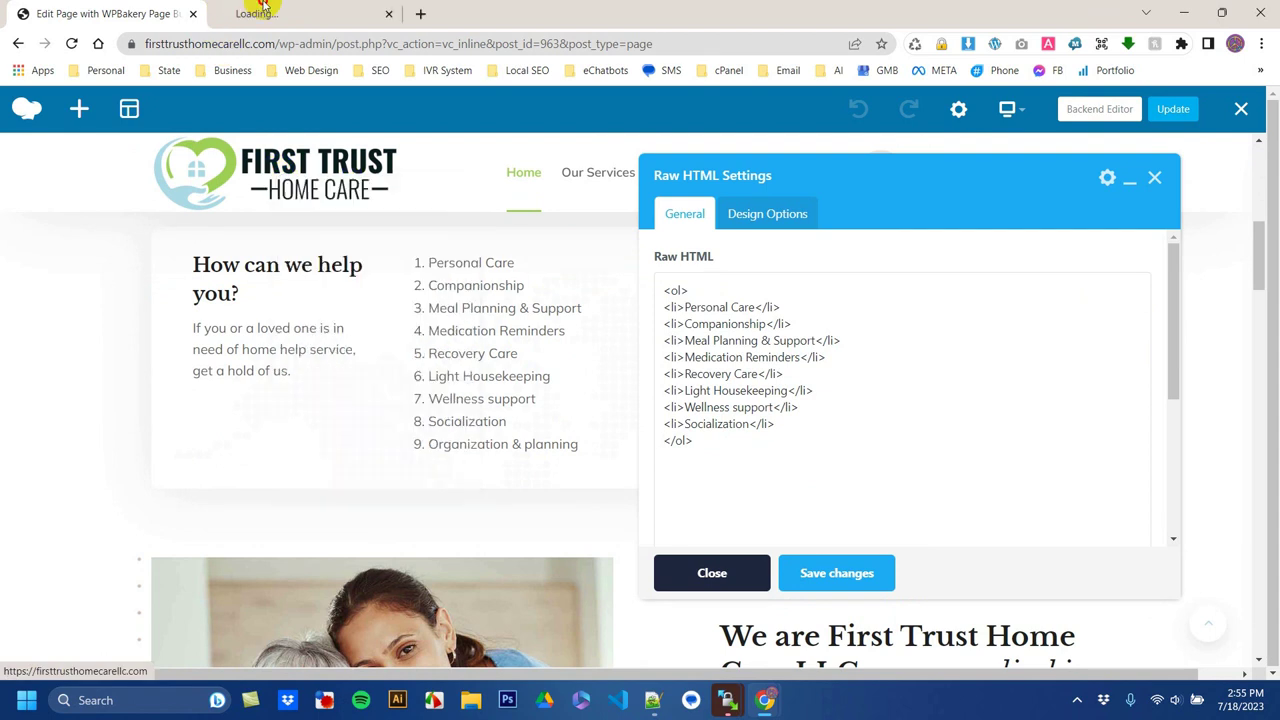
click(263, 12)
scroll(560, 337, down, 3)
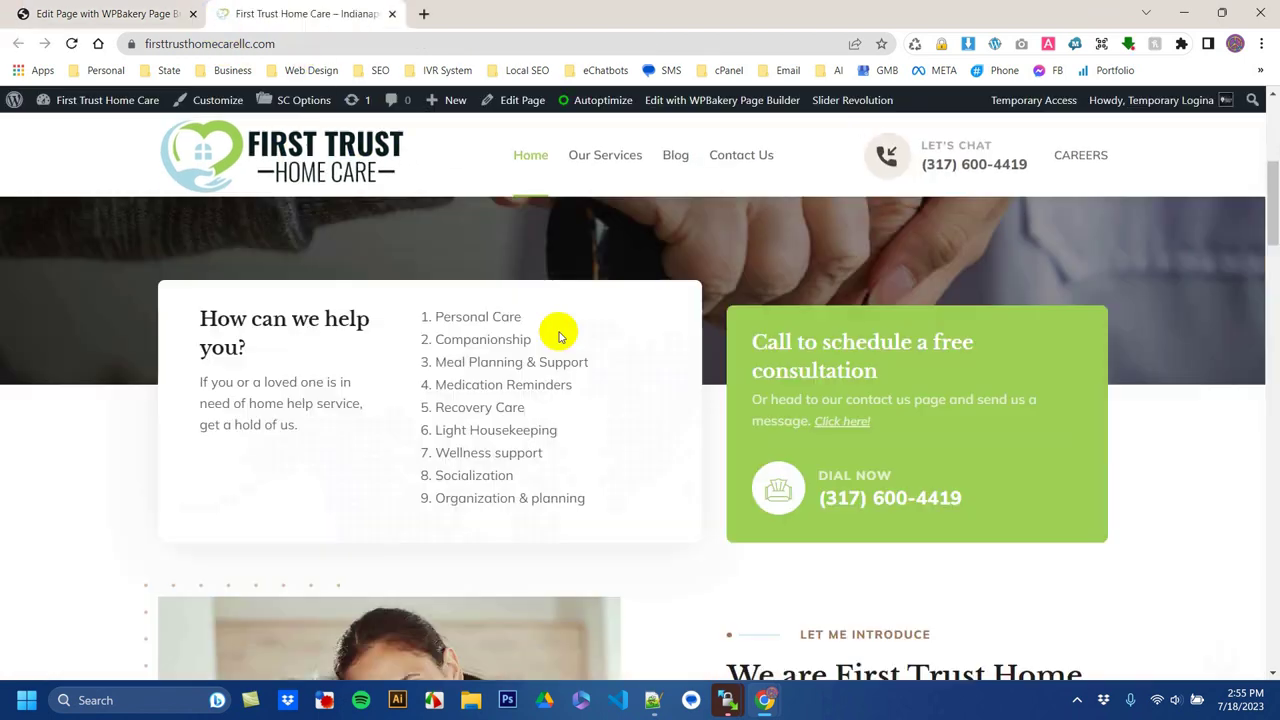
scroll(557, 337, down, 2)
scroll(557, 337, up, 1)
triple_click(500, 432)
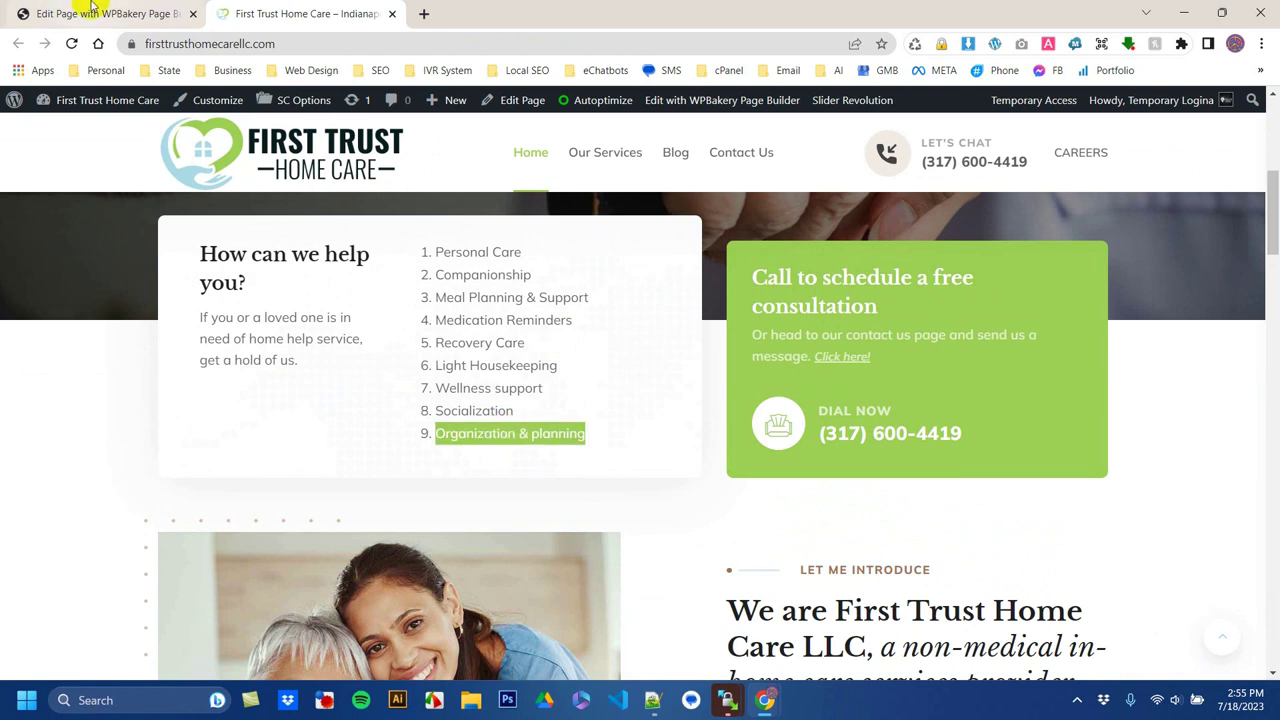
Step: Save the shortened Raw HTML list, update the page and check the list on the live homepage
click(90, 12)
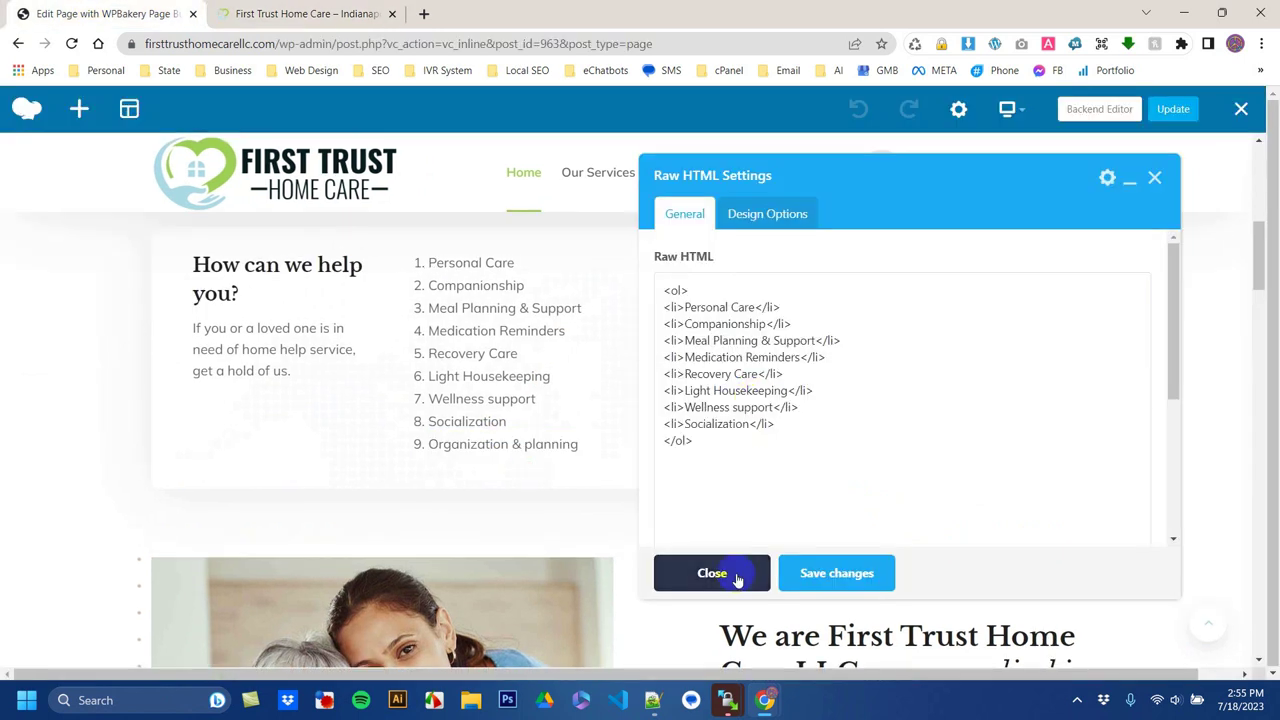
click(848, 573)
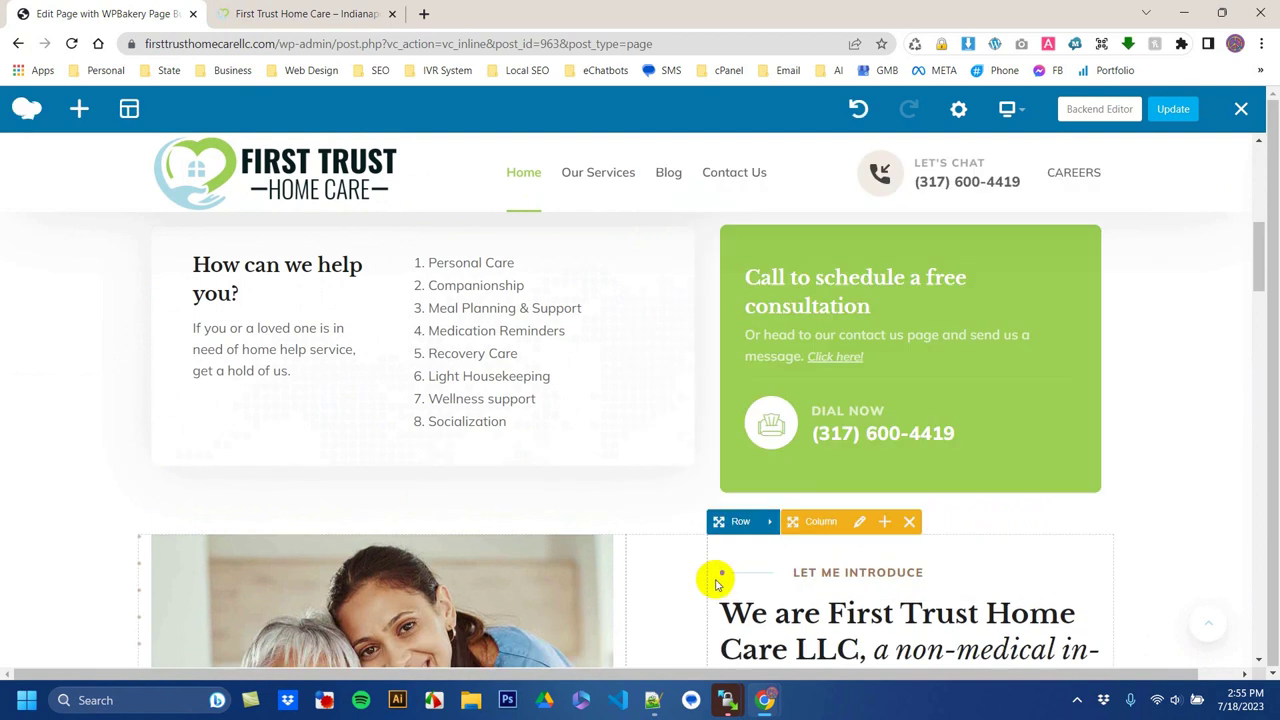
click(1176, 111)
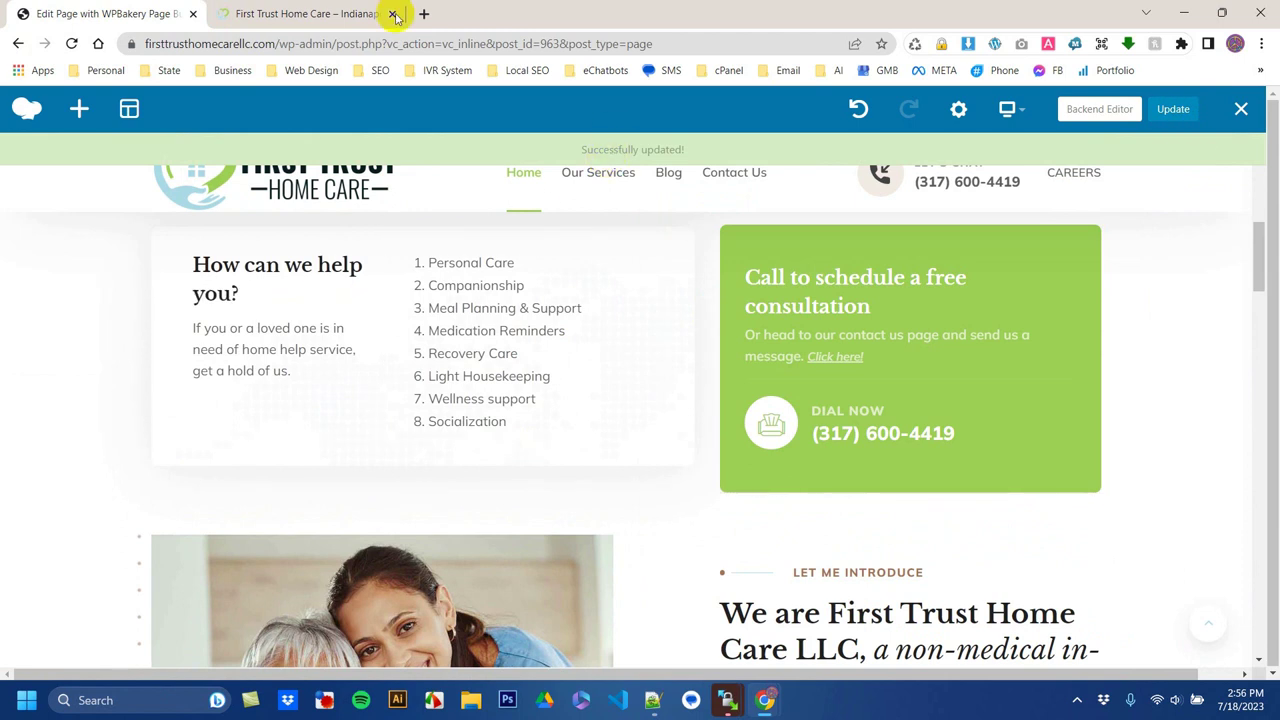
click(320, 10)
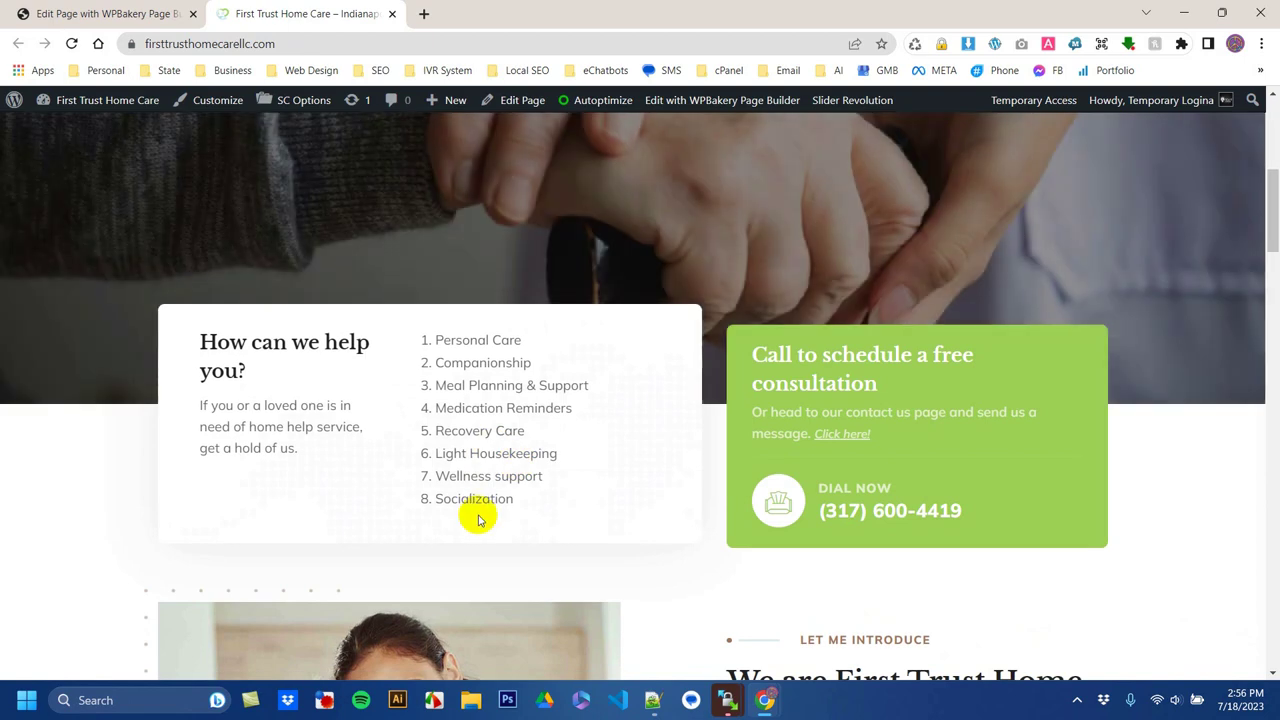
Step: Add the "Organization & planning" item back at the end of the Raw HTML list and save the element's changes
click(130, 13)
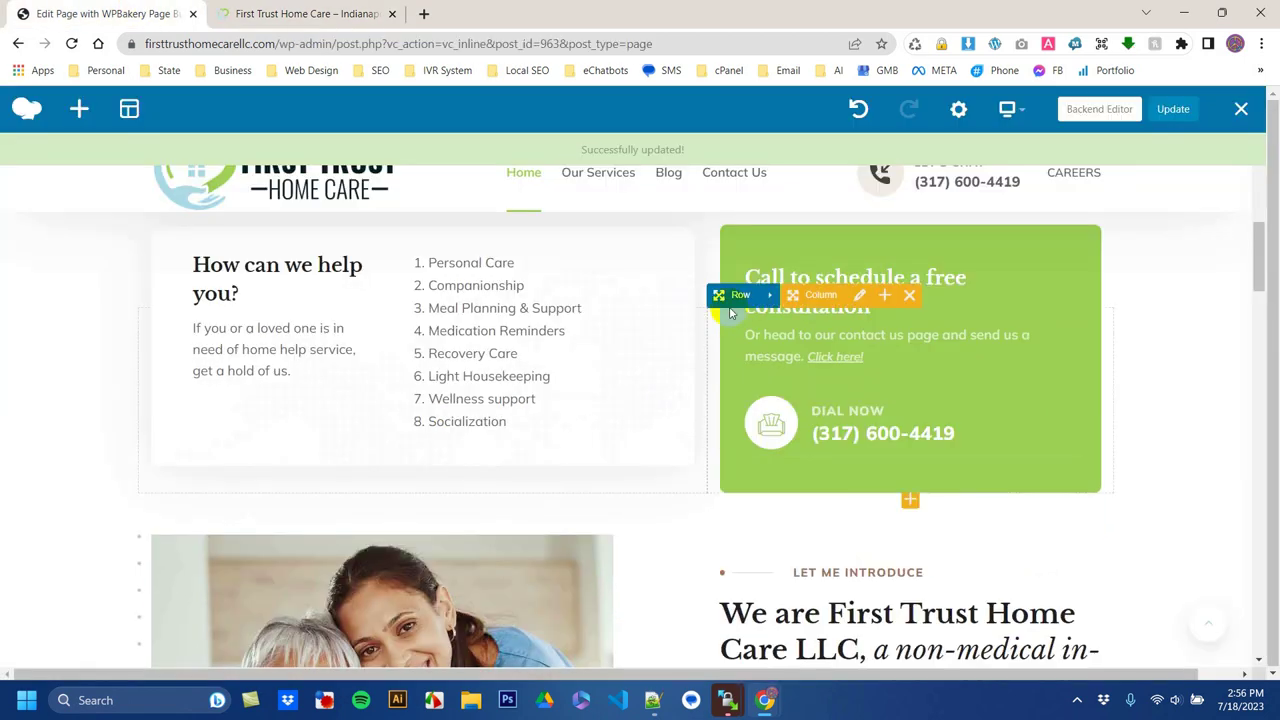
click(545, 342)
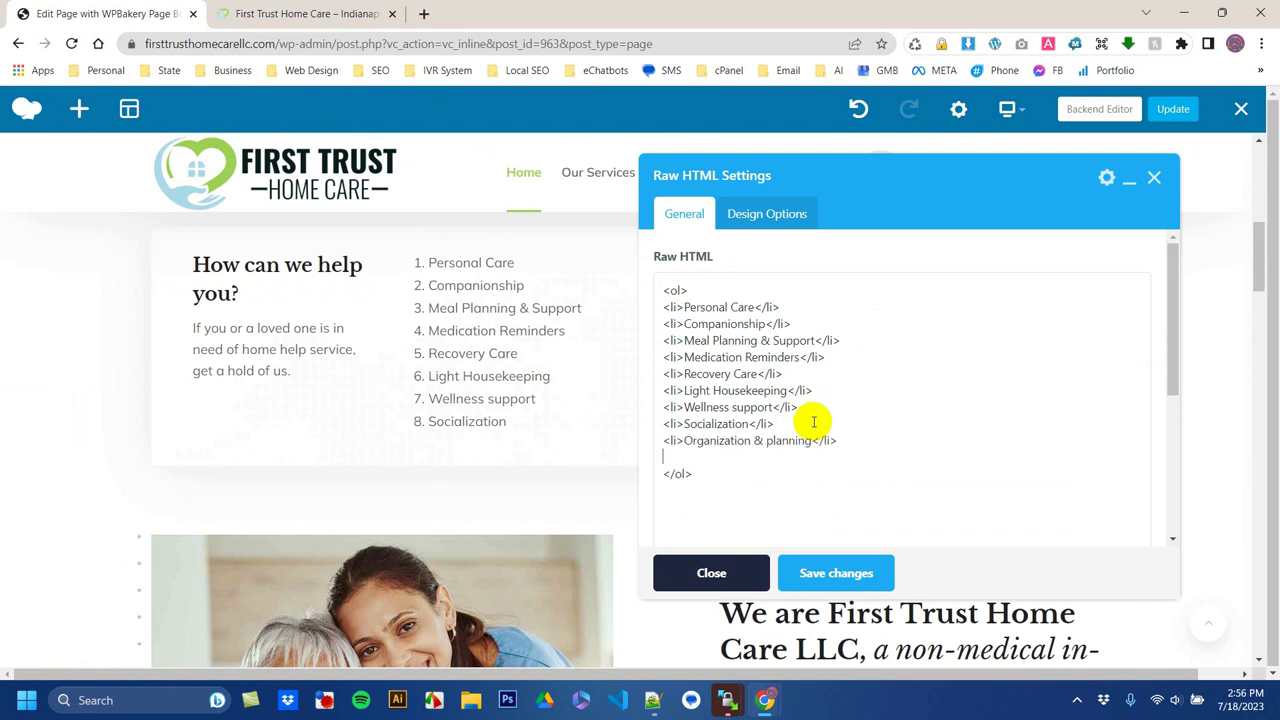
click(836, 571)
click(711, 572)
Step: Replace the single image beside the "We are First Trust Home Care LLC" text with Indianapolis-Home-Help-Service-Agency.jpg from the media library and save the element
scroll(405, 457, down, 3)
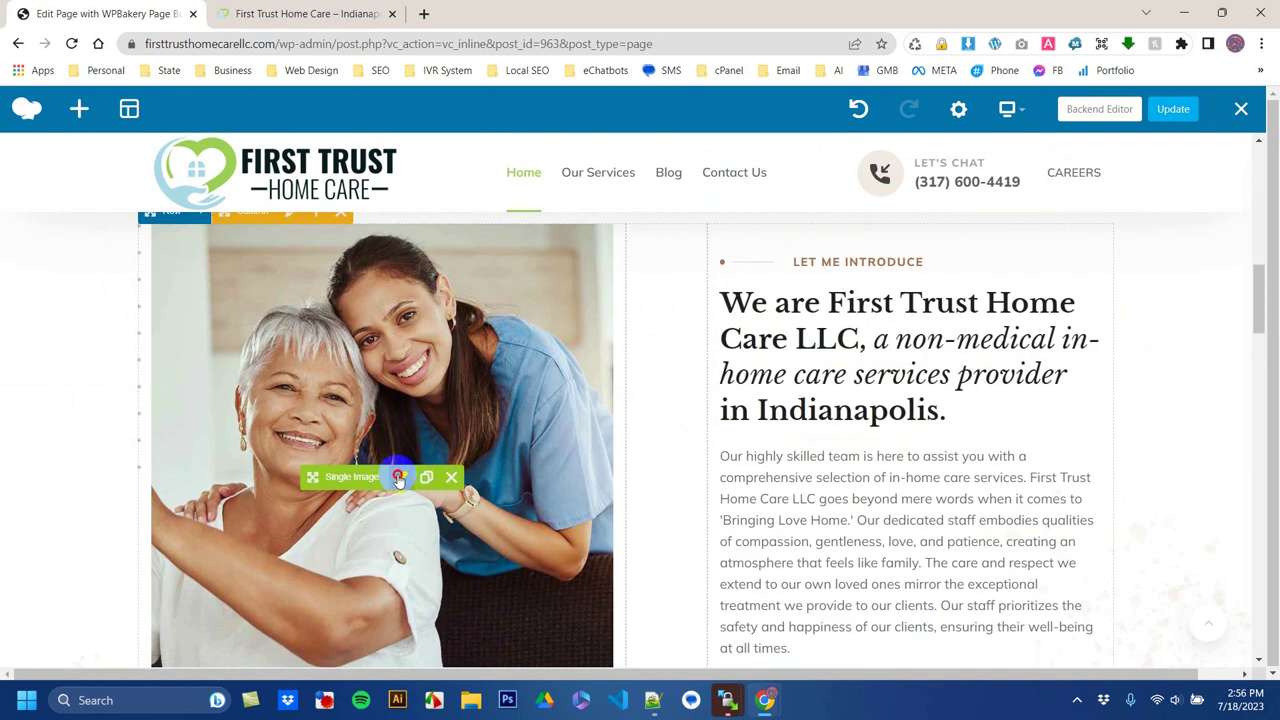
click(398, 478)
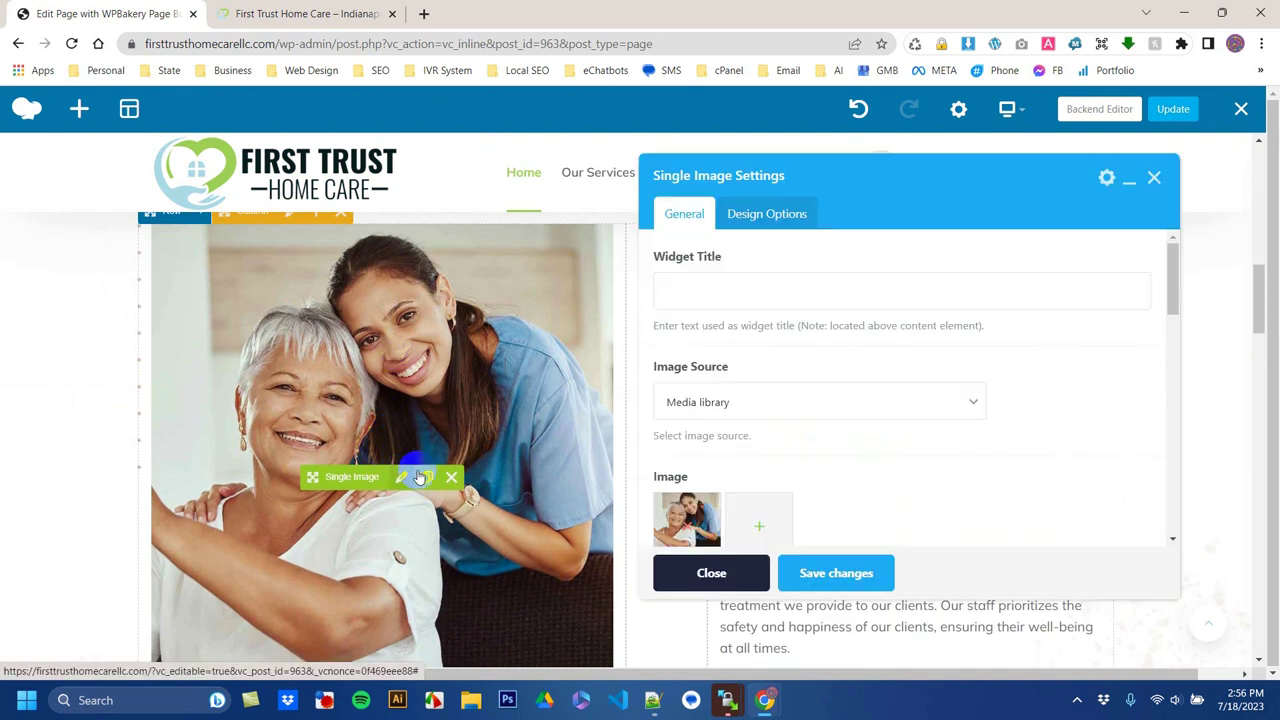
scroll(686, 484, down, 1)
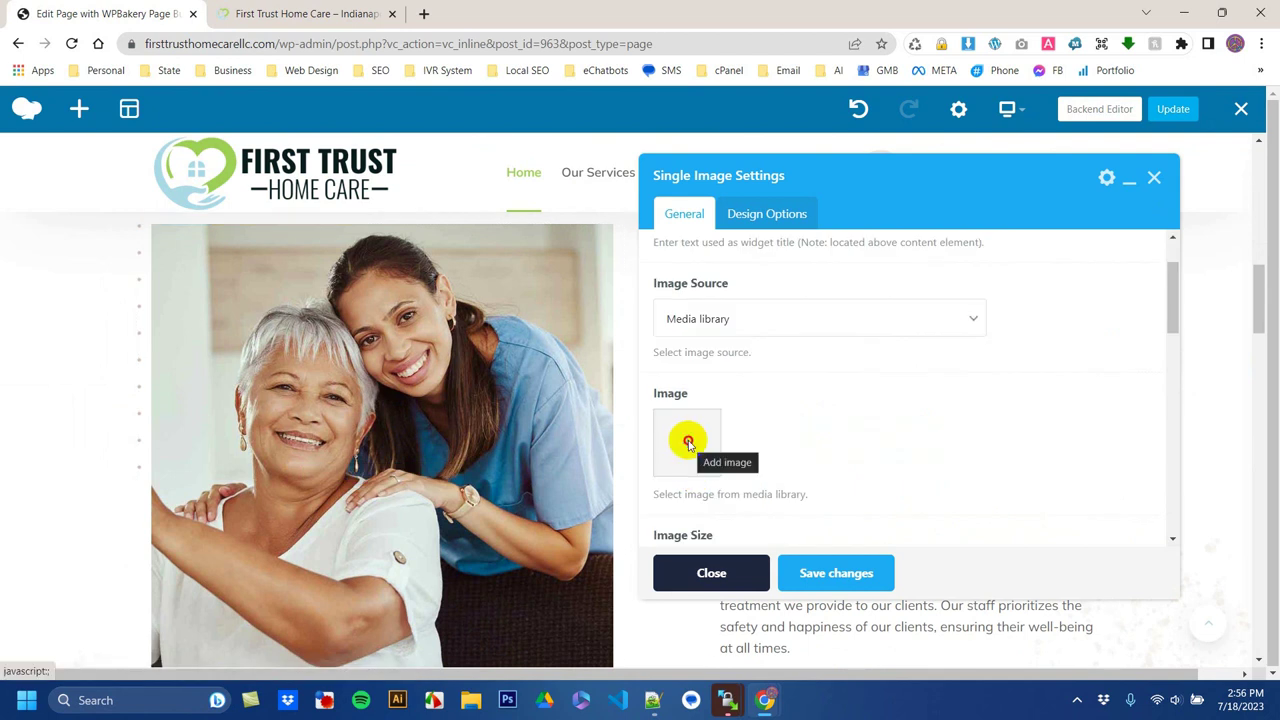
click(686, 440)
click(611, 428)
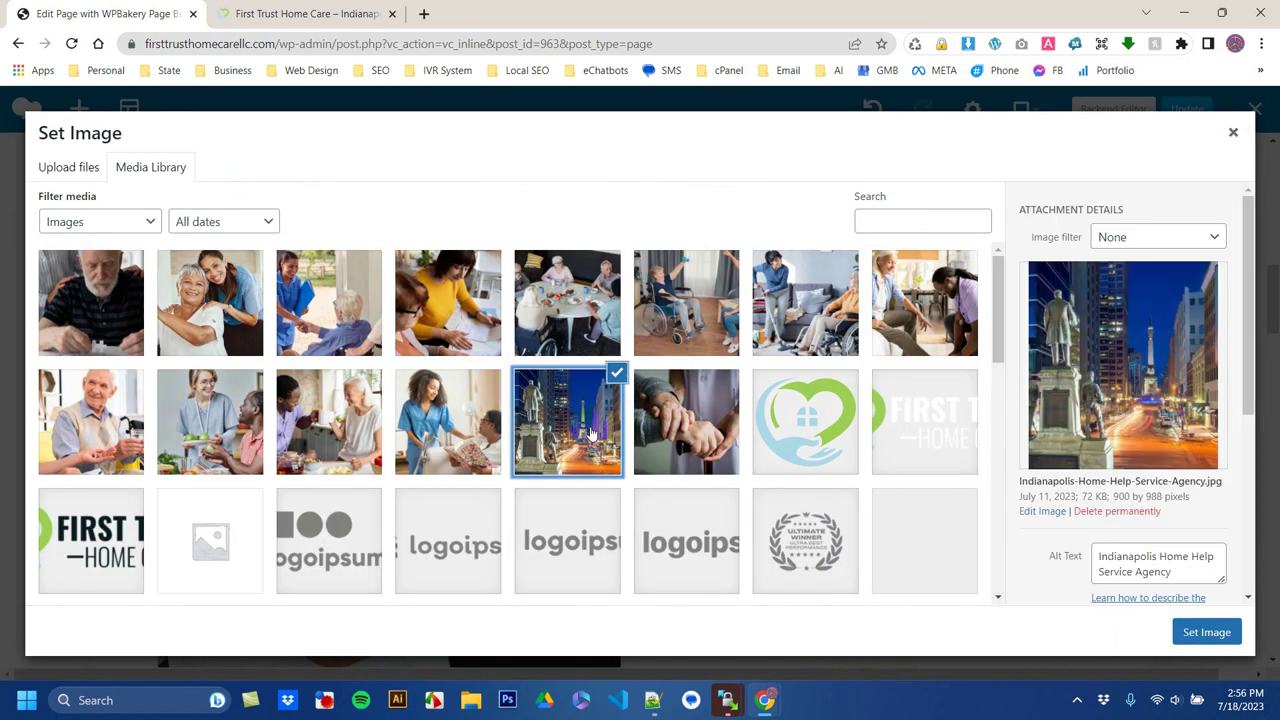
click(1206, 632)
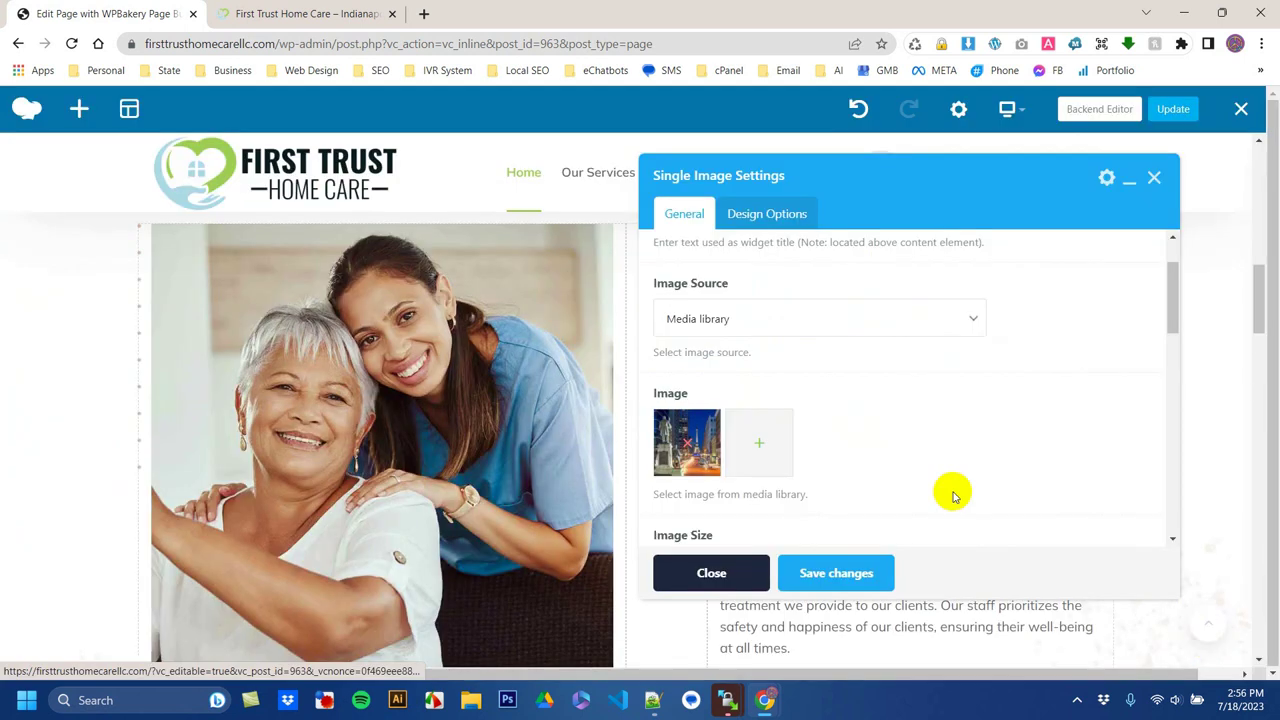
click(836, 572)
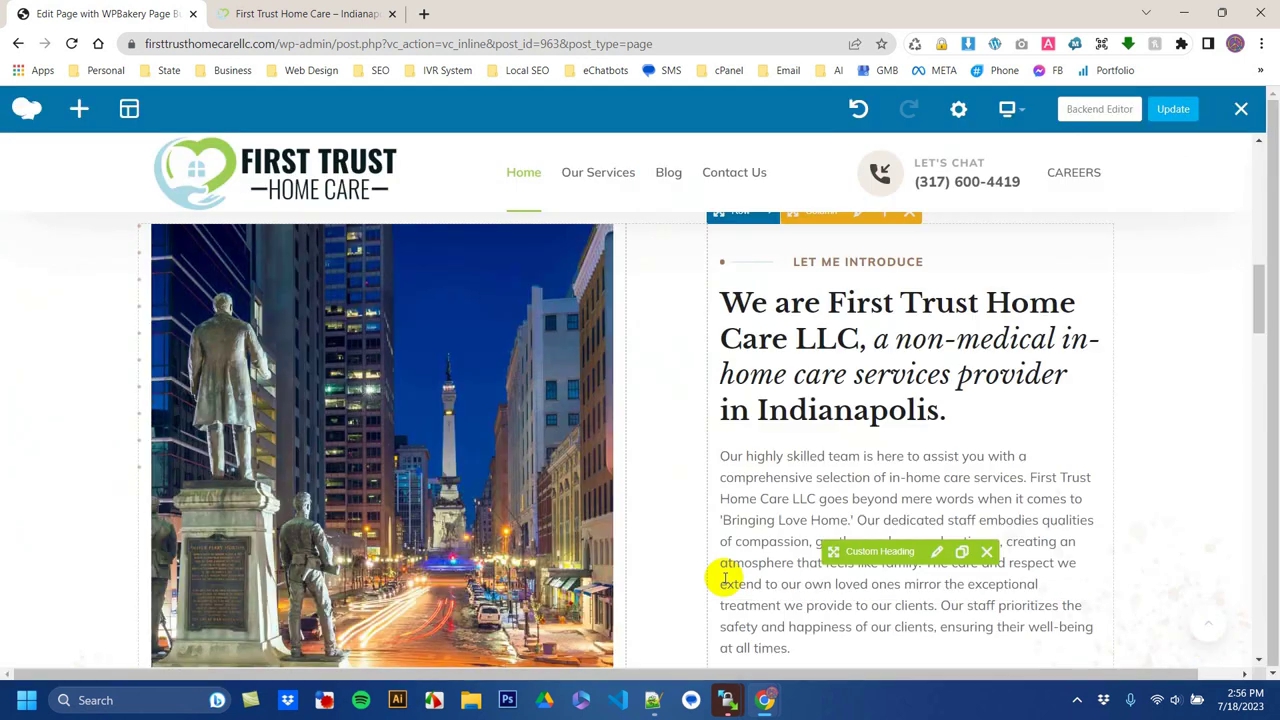
Step: Update the page and reload the live homepage to check the last "How can we help you?" item and the replaced image
click(1173, 109)
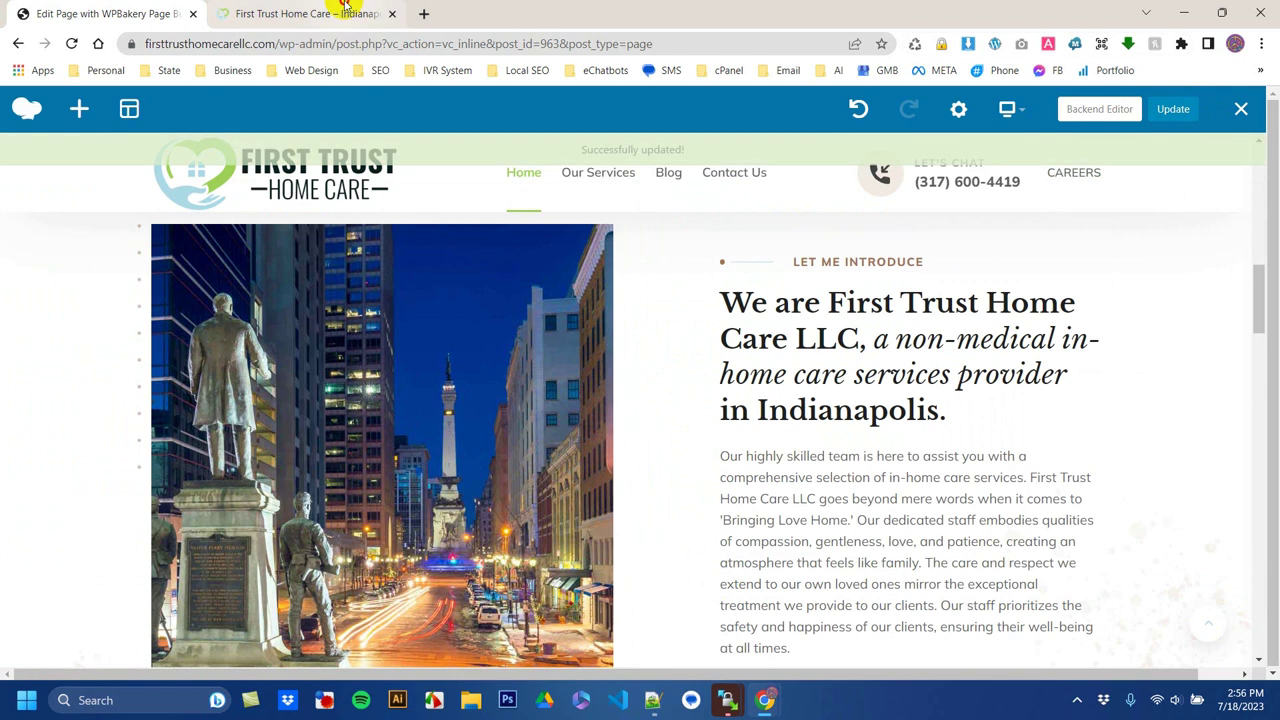
click(340, 12)
scroll(460, 500, down, 2)
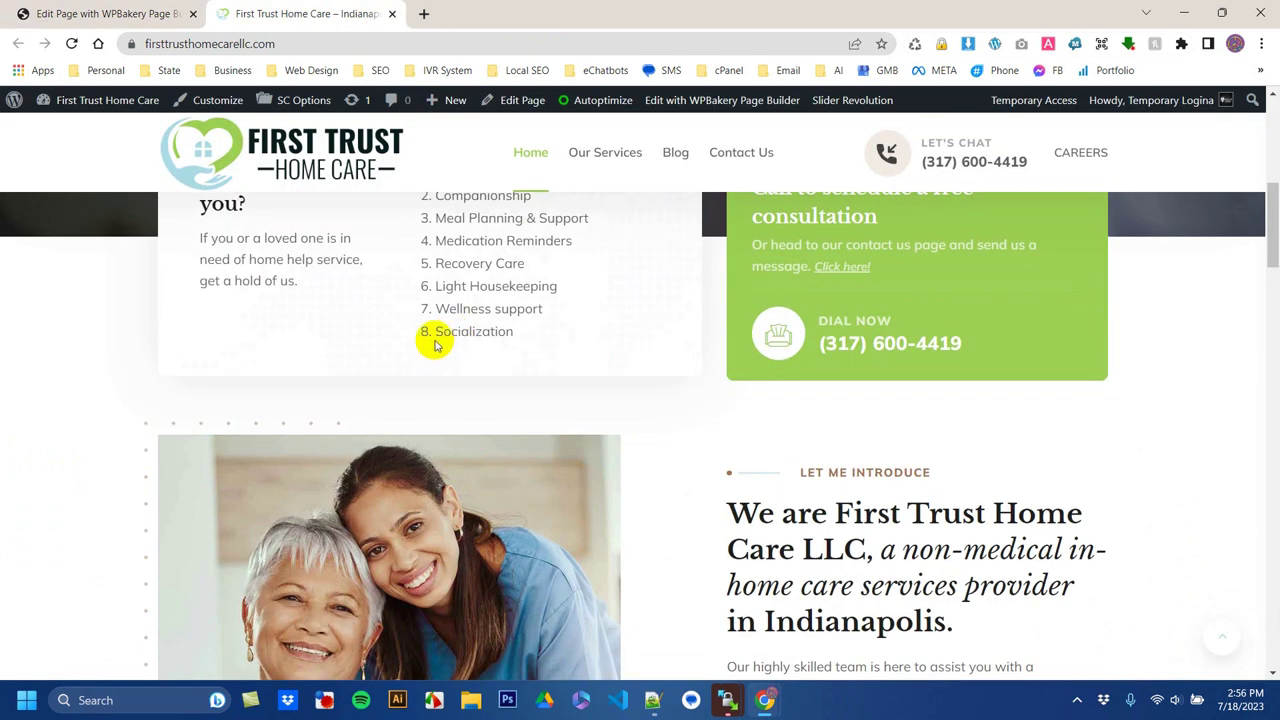
scroll(503, 535, down, 3)
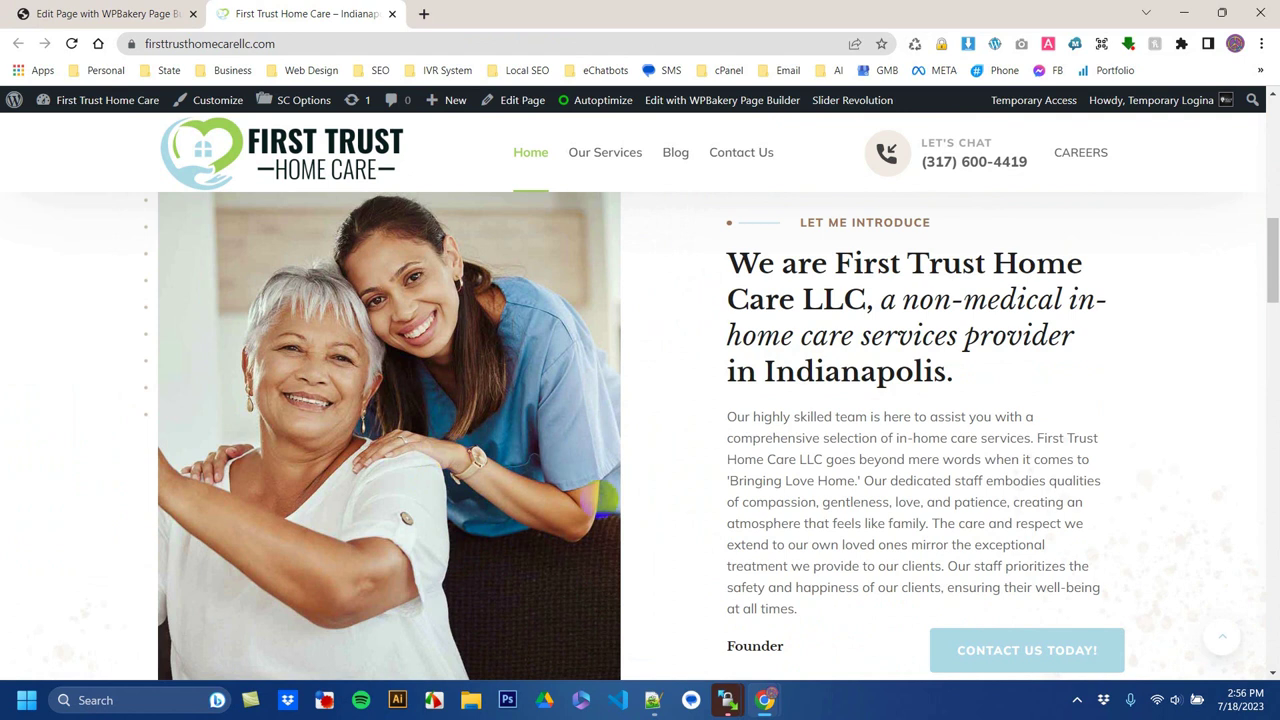
click(914, 44)
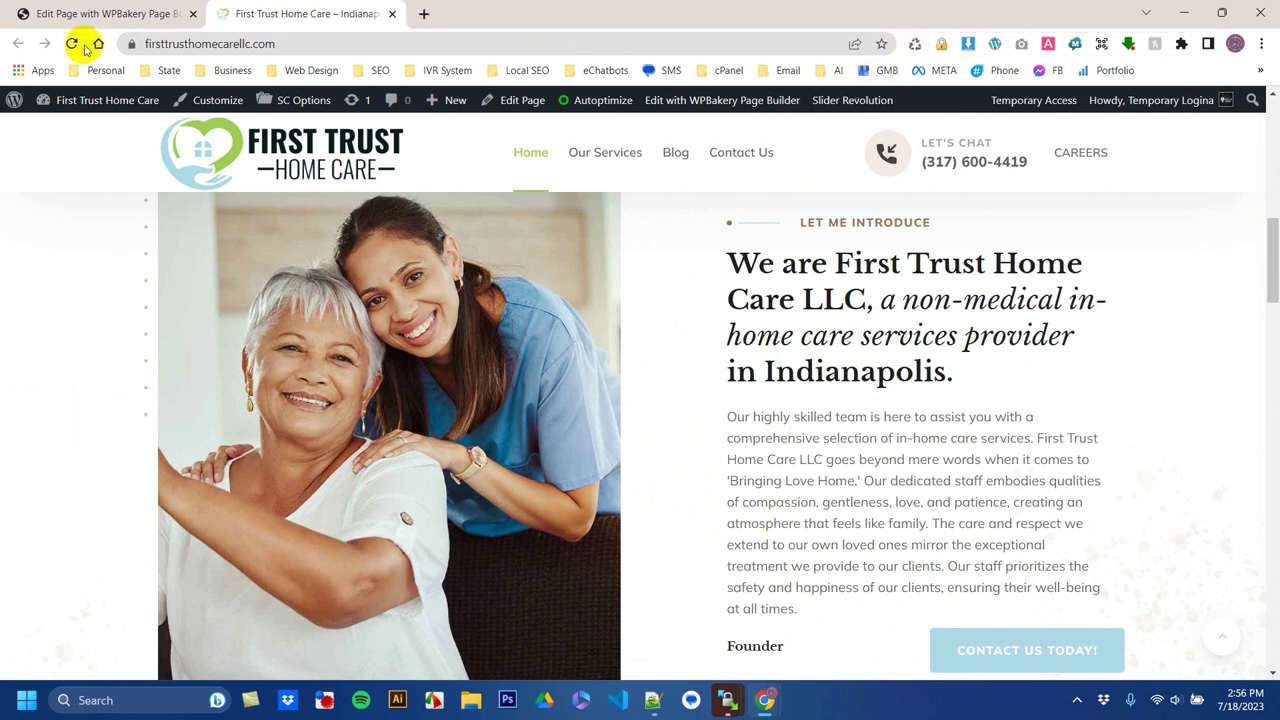
click(73, 44)
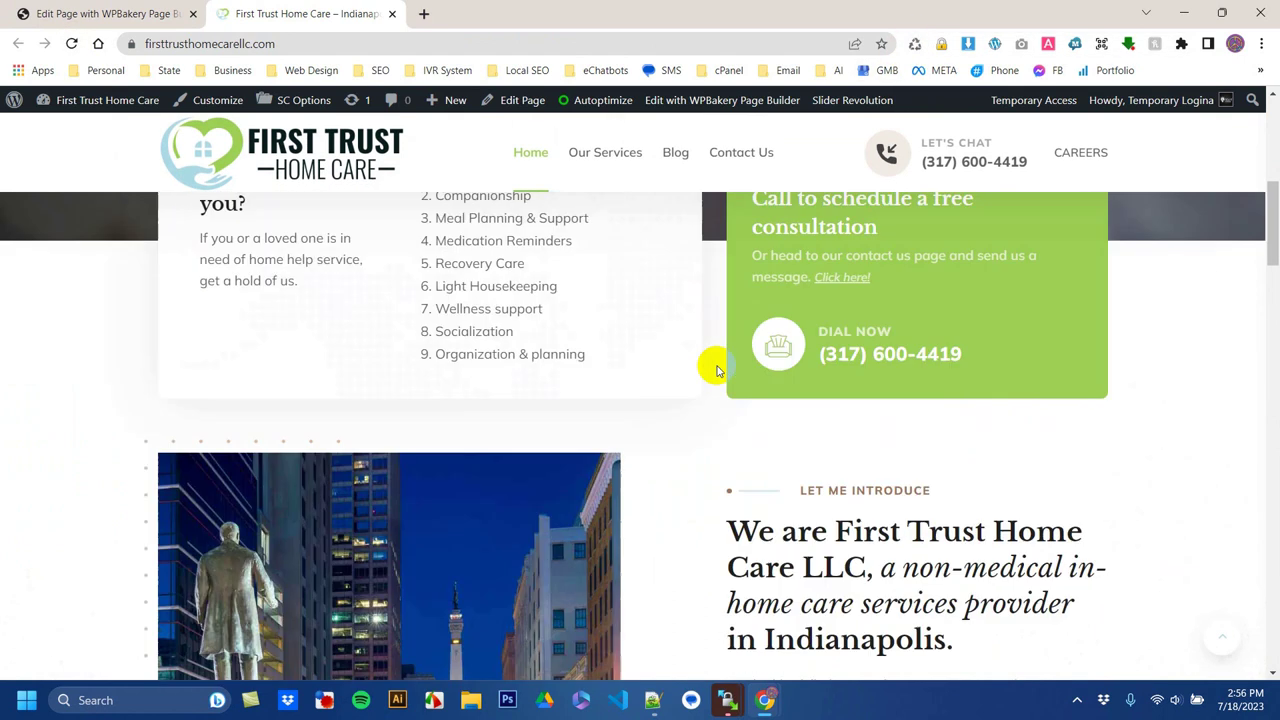
triple_click(507, 363)
scroll(430, 453, down, 2)
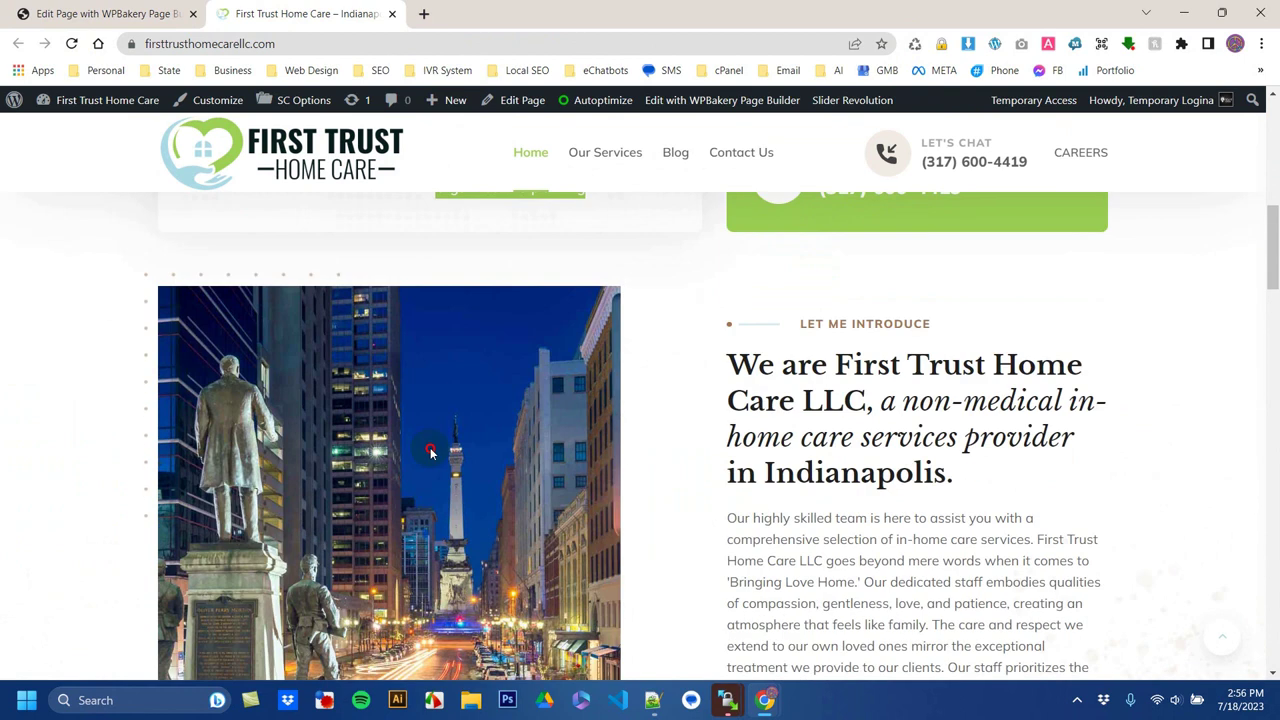
Step: Set the introduction section's image back to Indianapolis-Home-Help-Service-Agency-1.jpg in the page editor and save the element's changes
key(ctrl+Tab)
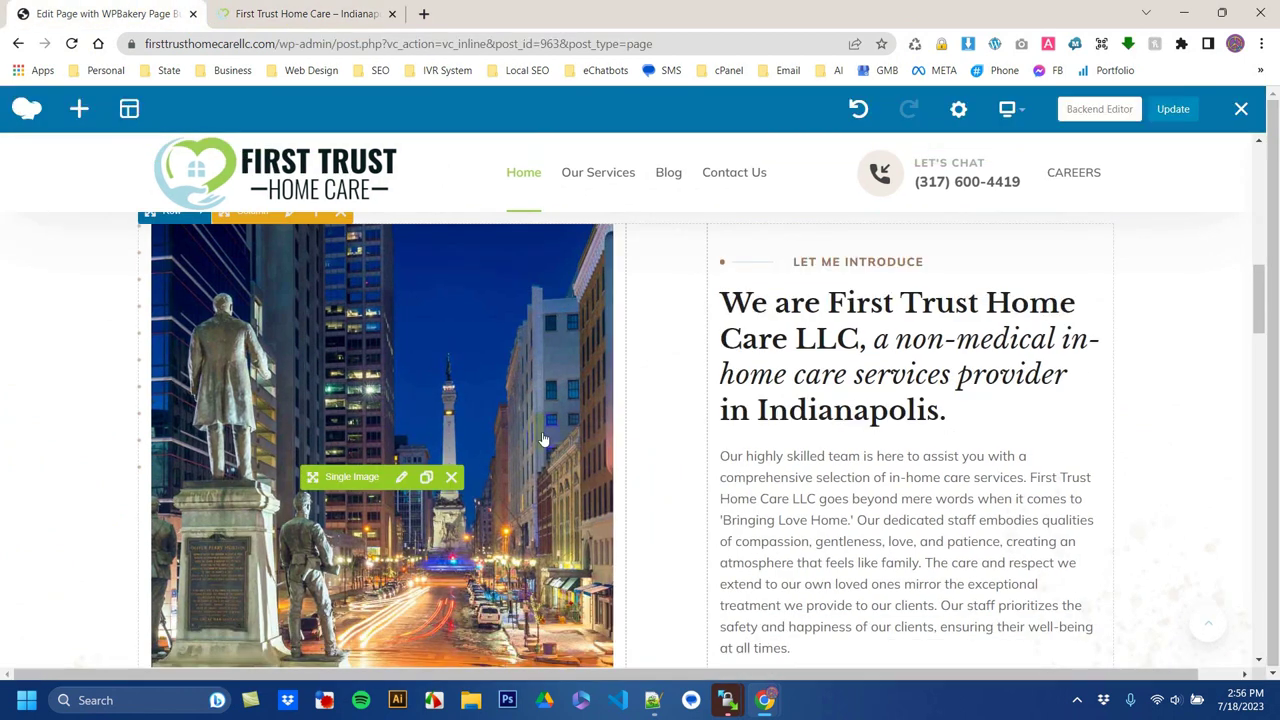
click(416, 478)
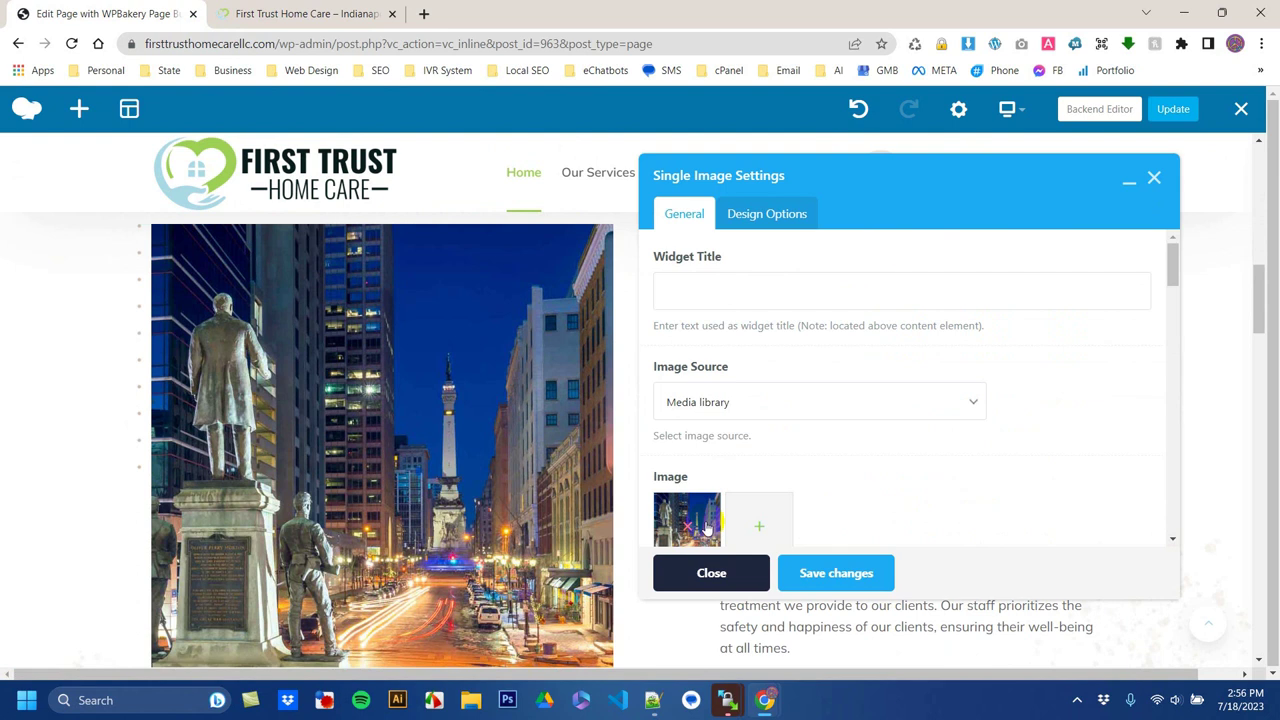
click(686, 533)
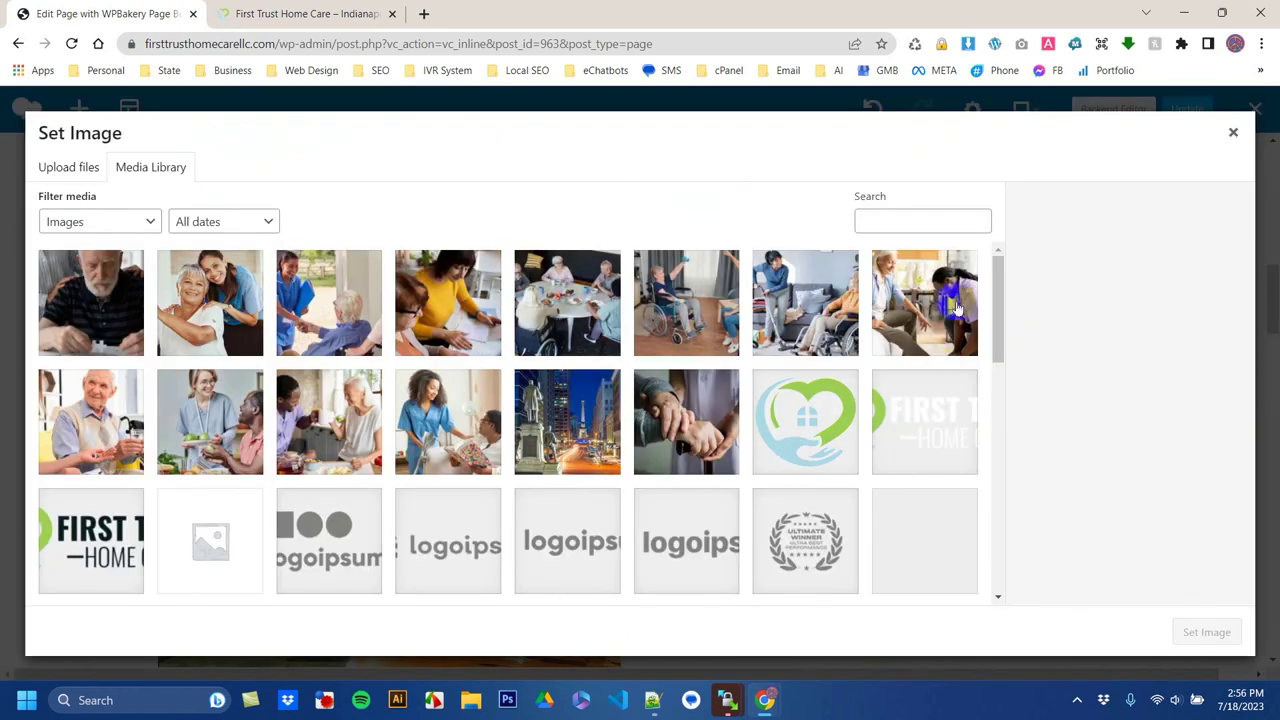
click(224, 297)
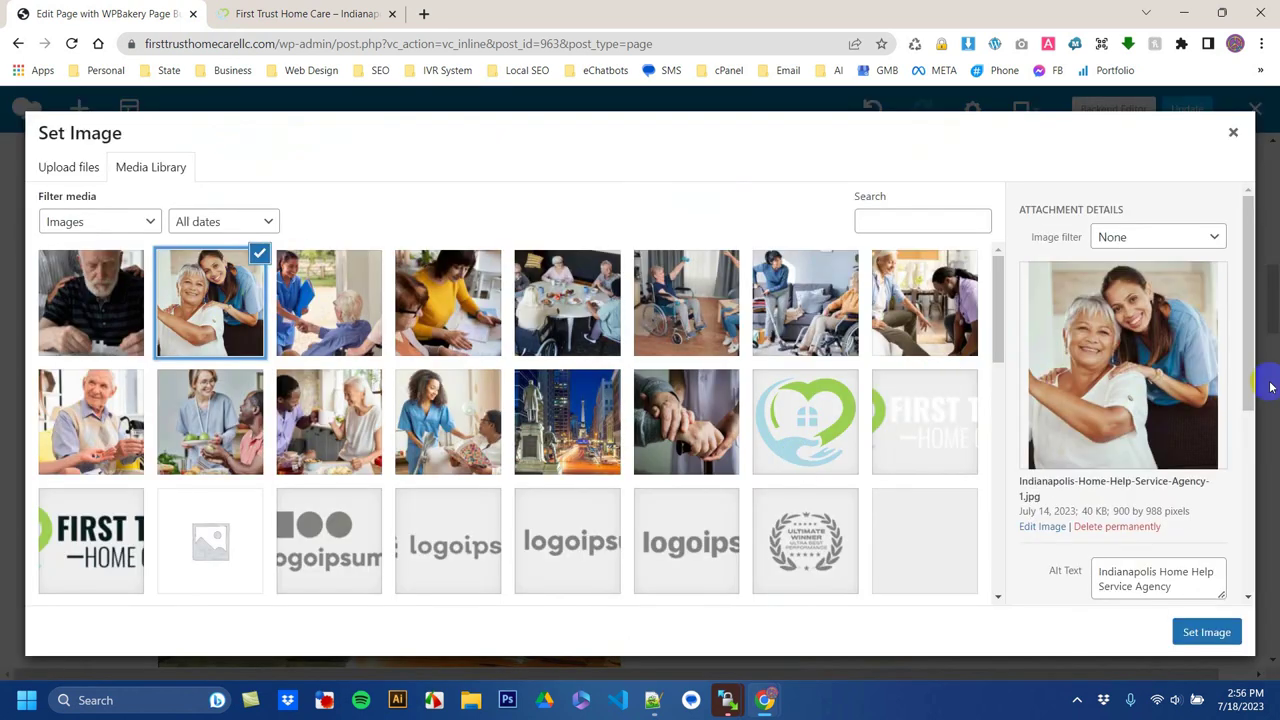
click(1222, 638)
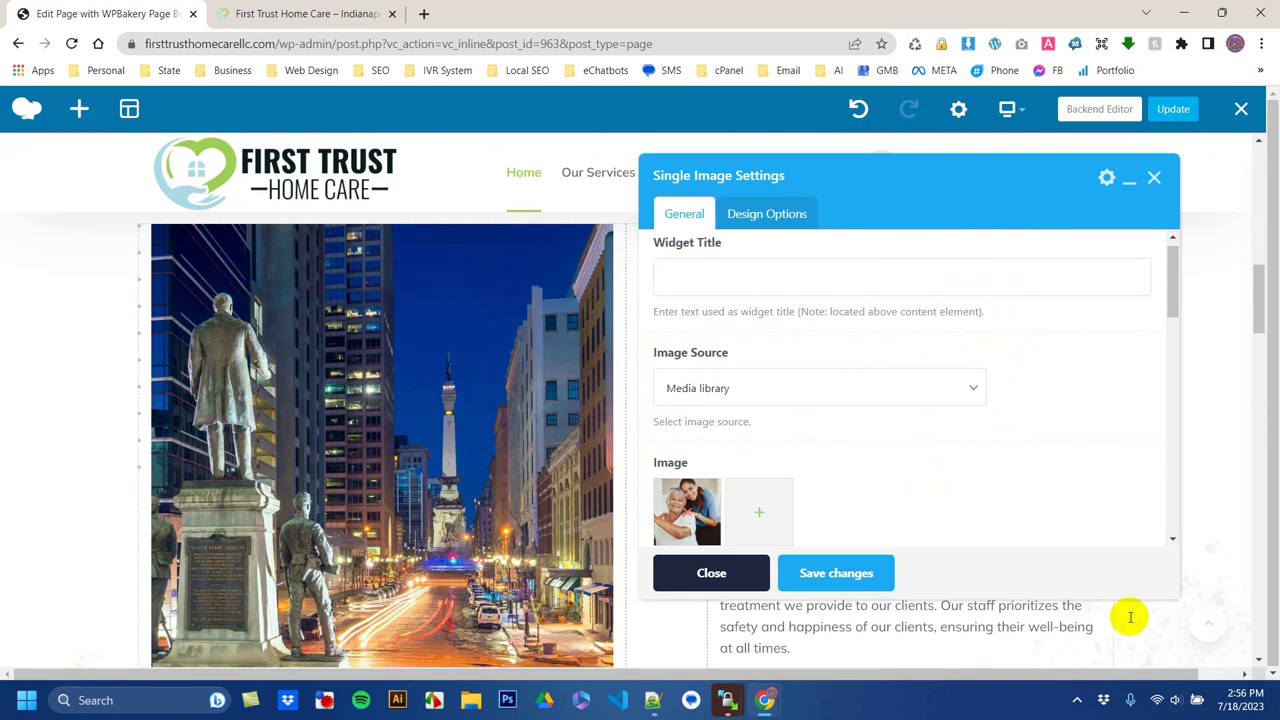
click(871, 575)
click(743, 578)
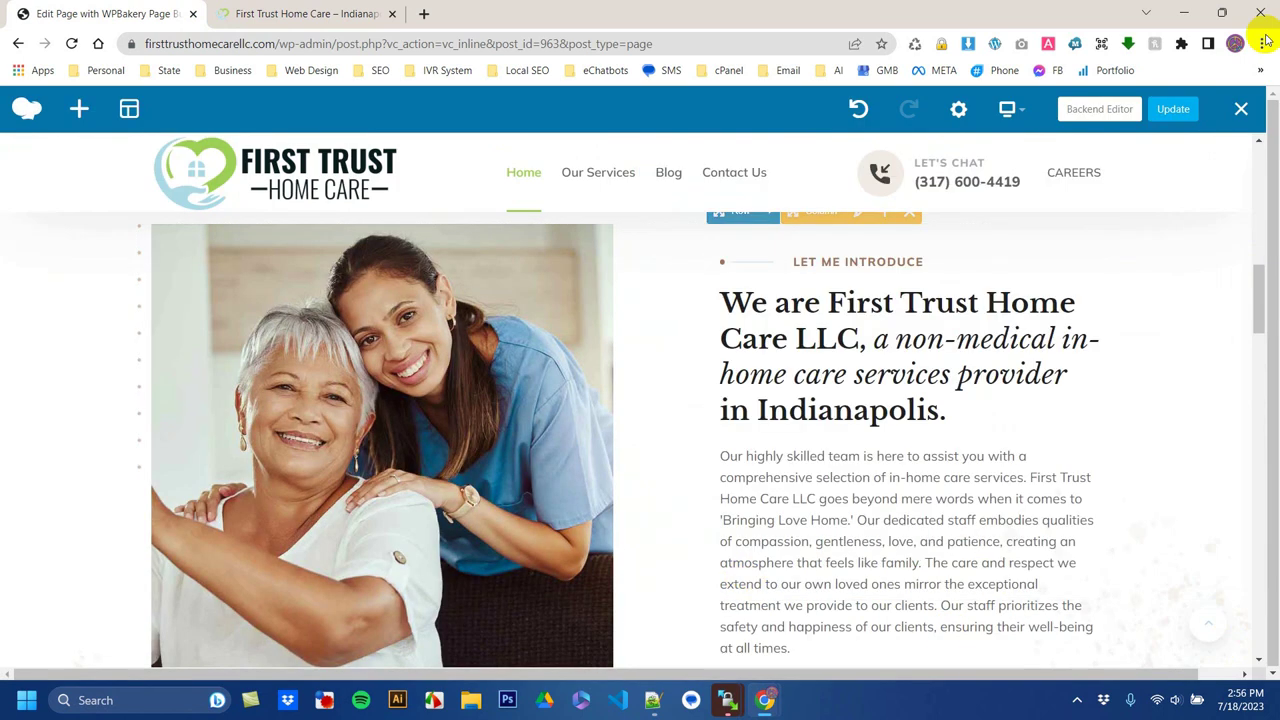
Step: Examine the remaining homepage sections in the frontend editor, from the introduction and quote down to the blog and footer
scroll(806, 451, down, 1)
scroll(806, 451, down, 6)
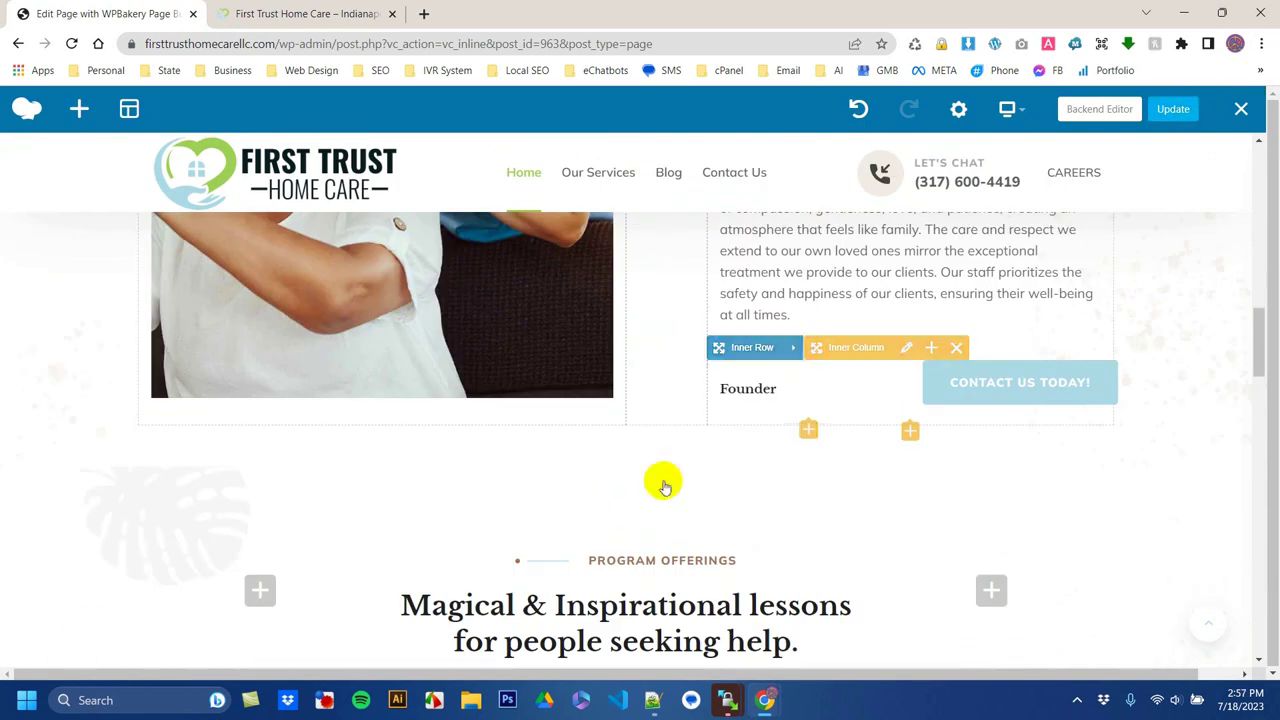
scroll(503, 509, down, 5)
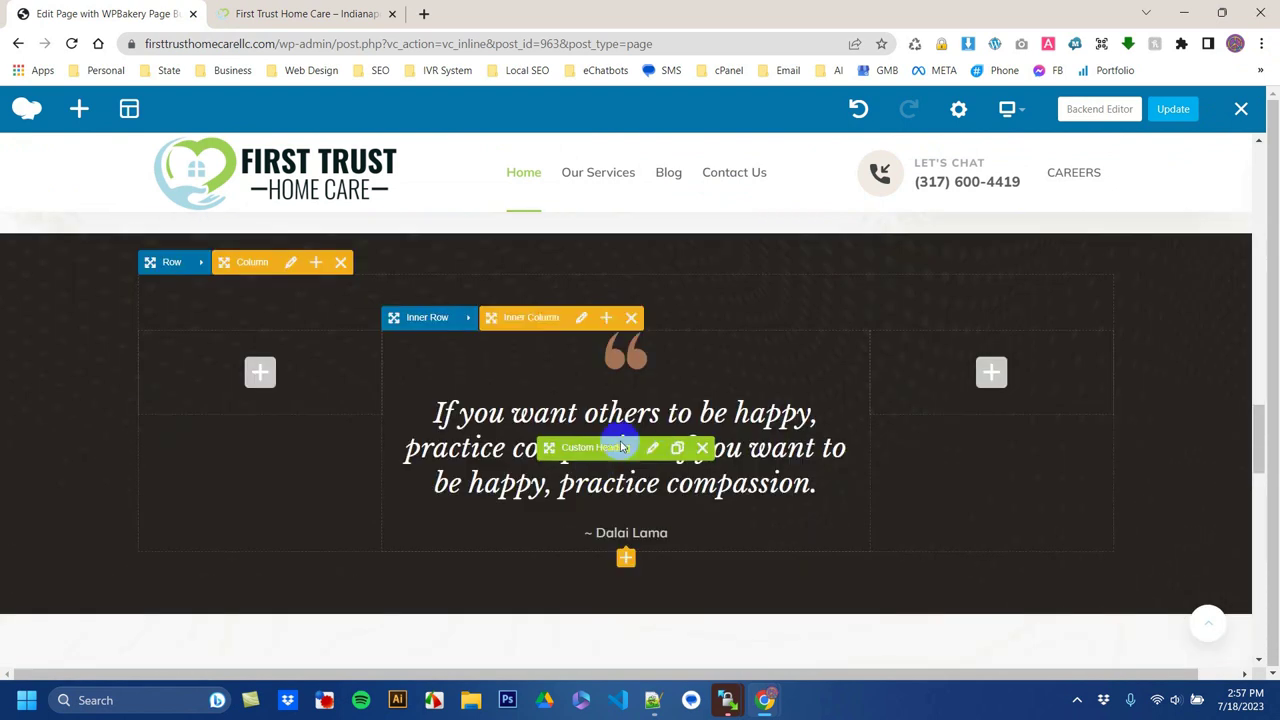
scroll(646, 326, up, 15)
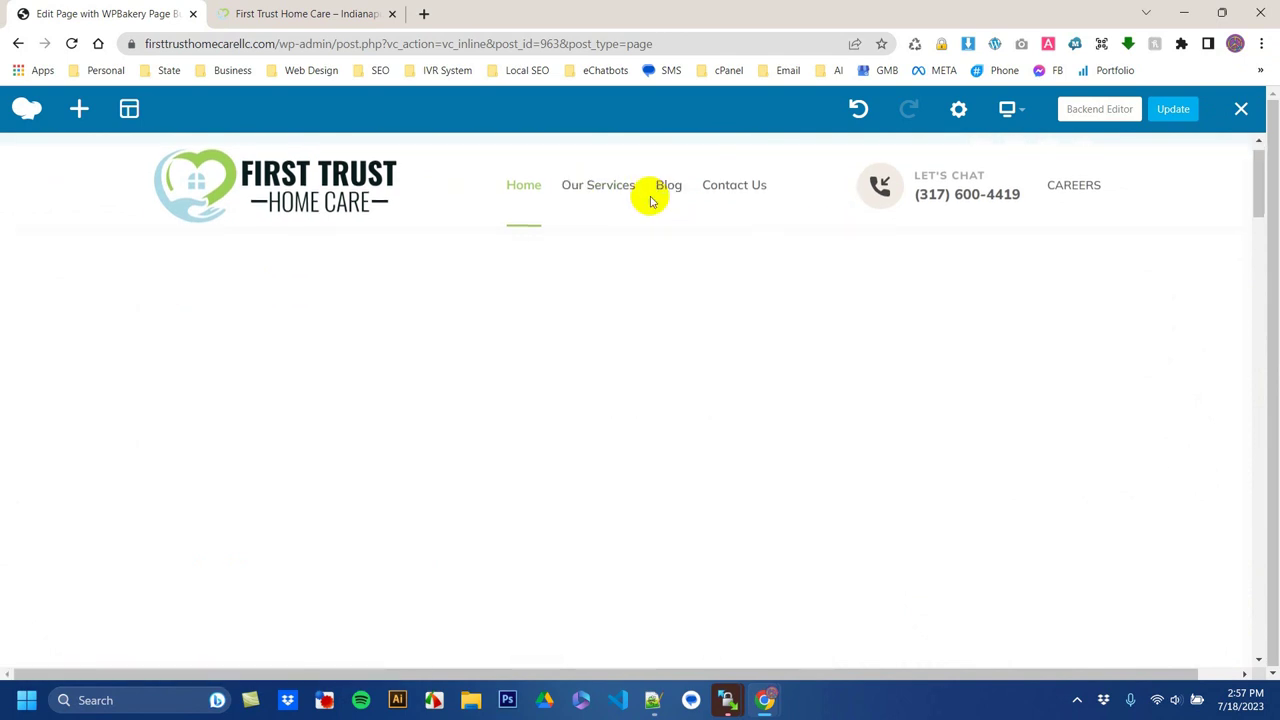
scroll(651, 200, down, 5)
scroll(651, 200, down, 10)
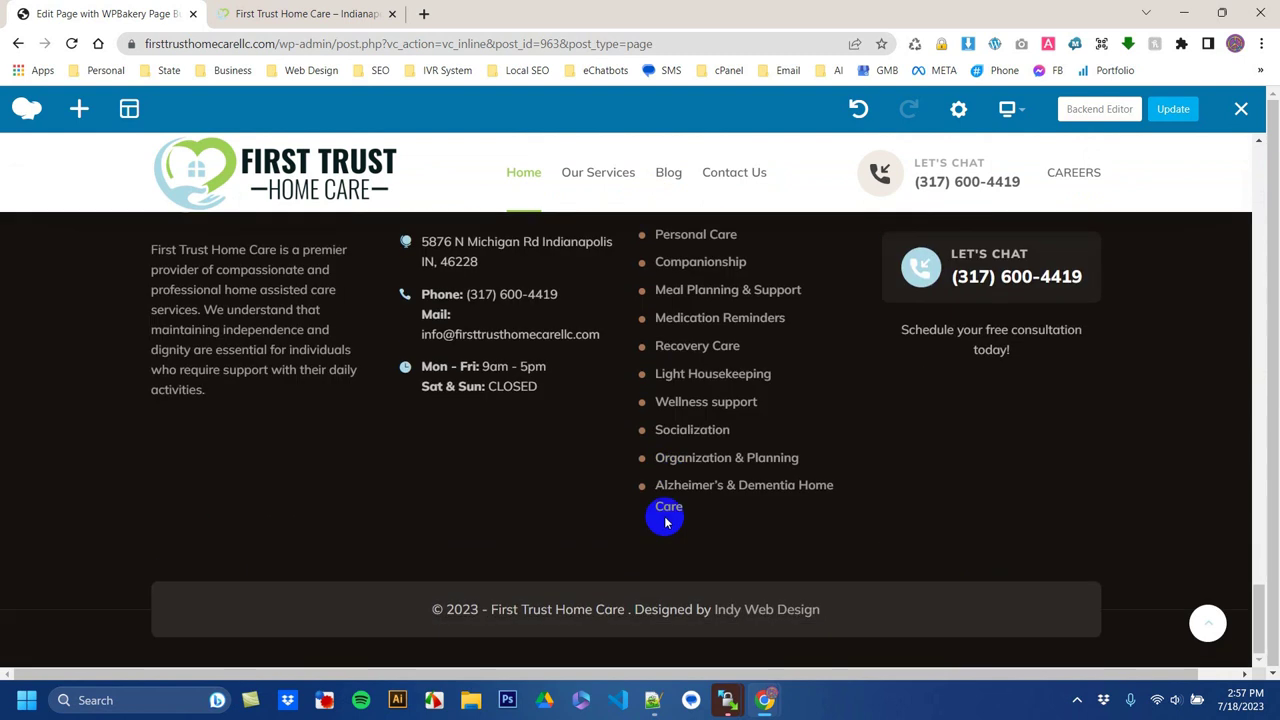
scroll(530, 435, up, 2)
scroll(530, 435, up, 3)
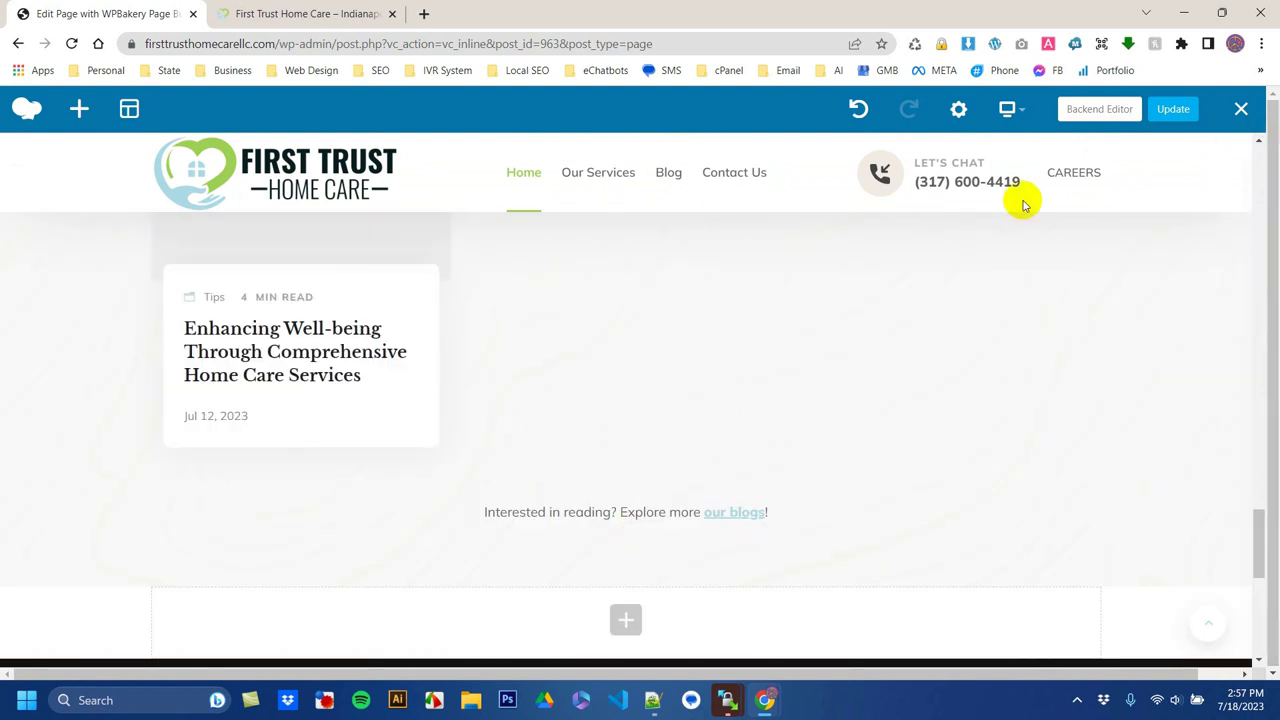
Step: Update the homepage with the restored image and exit the frontend editor to the live site
click(1163, 118)
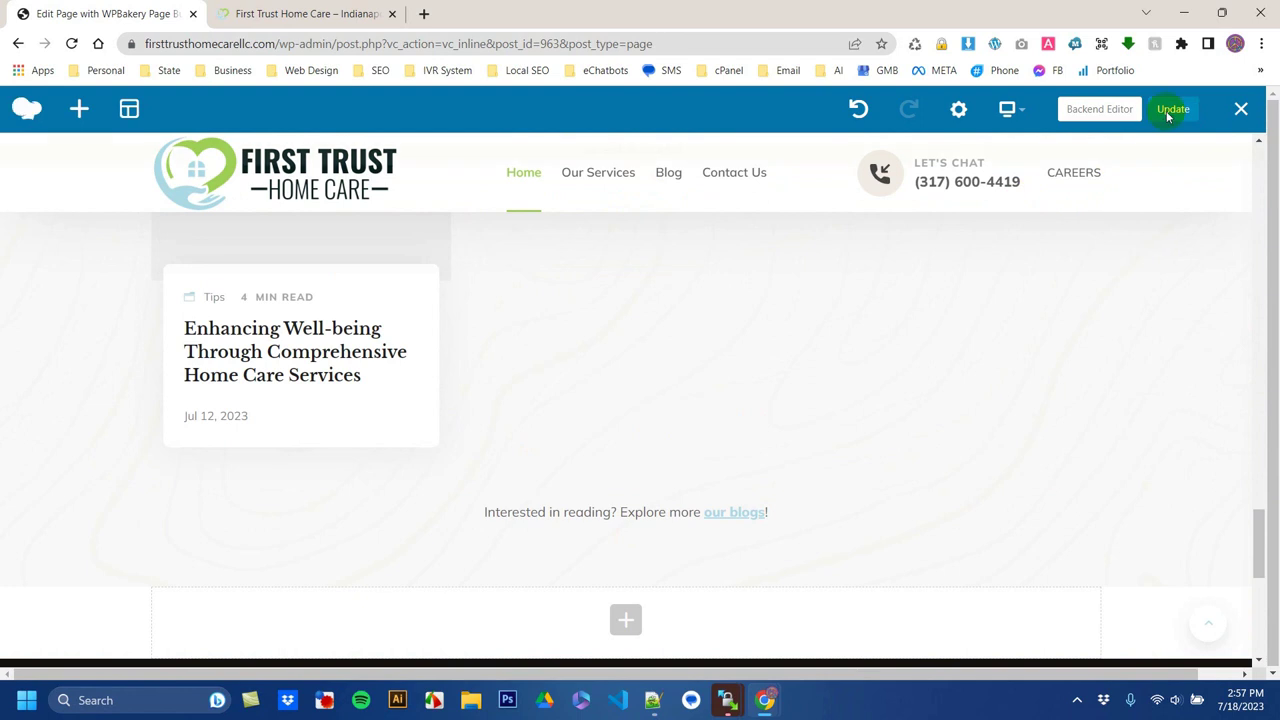
click(321, 9)
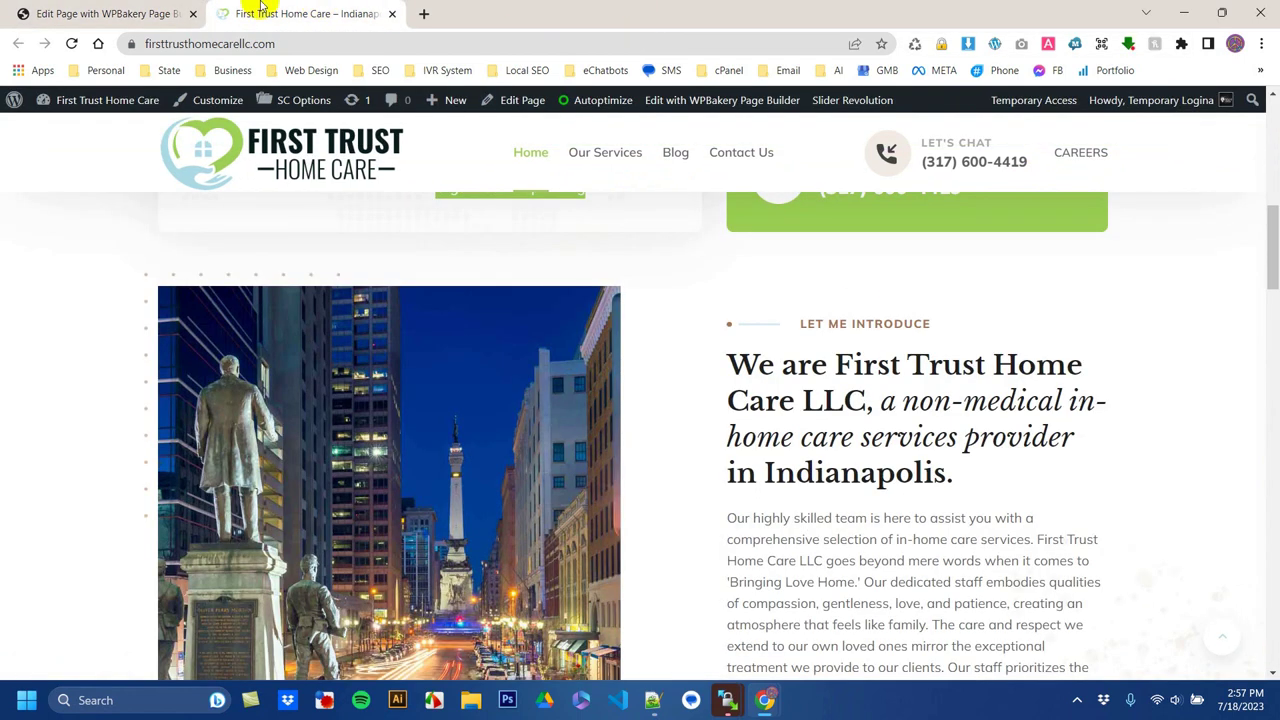
click(147, 12)
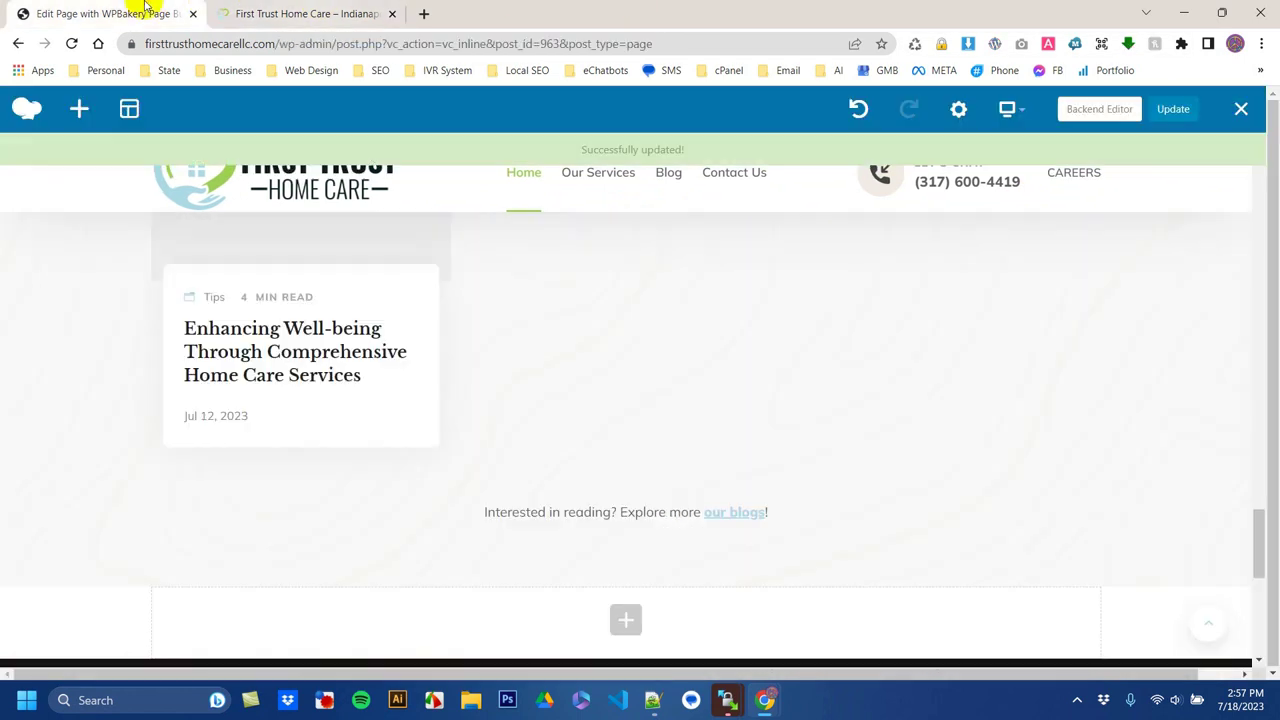
click(1240, 108)
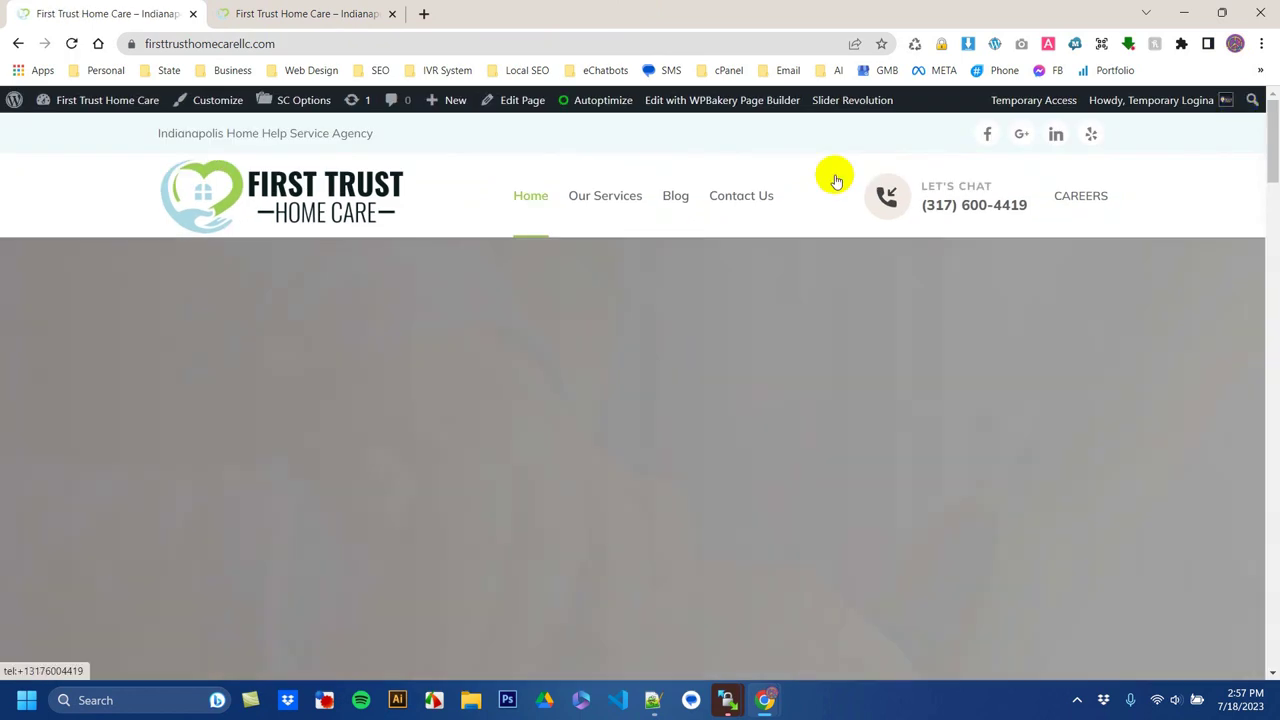
Step: Open the Personal Care page under Our Services on the live site and look over its header and main image
mouse_move(627, 197)
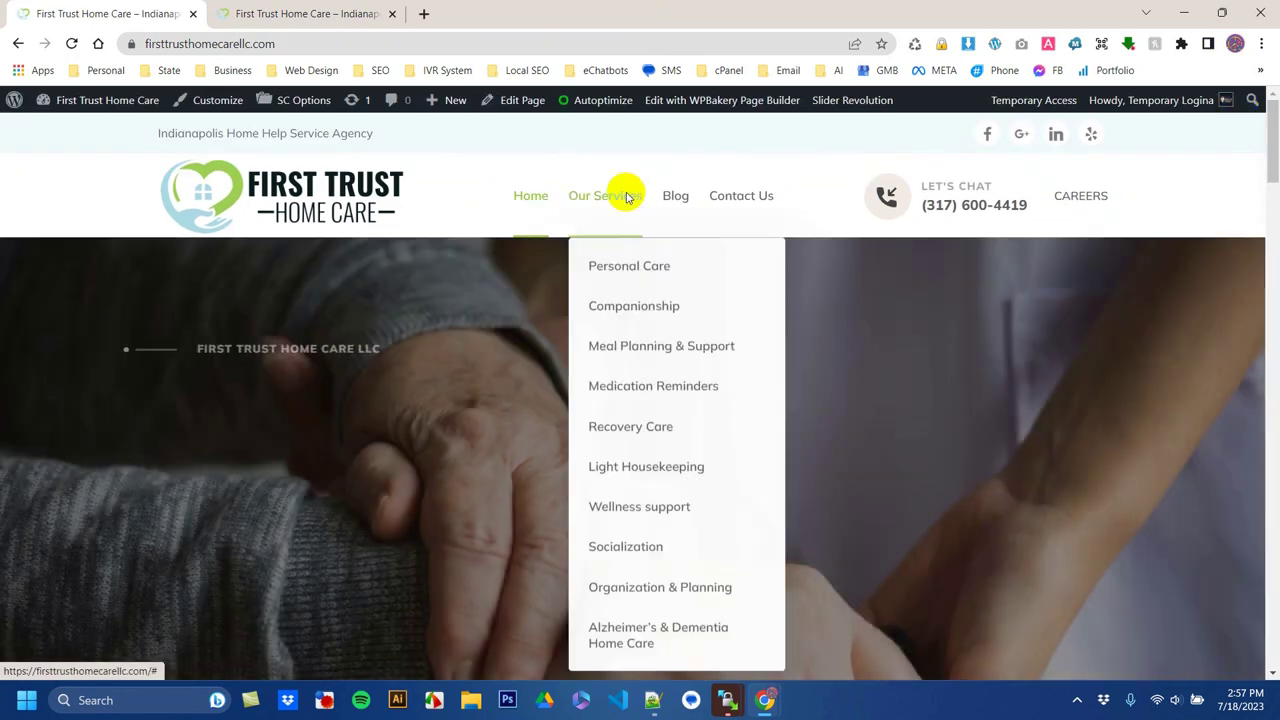
click(582, 278)
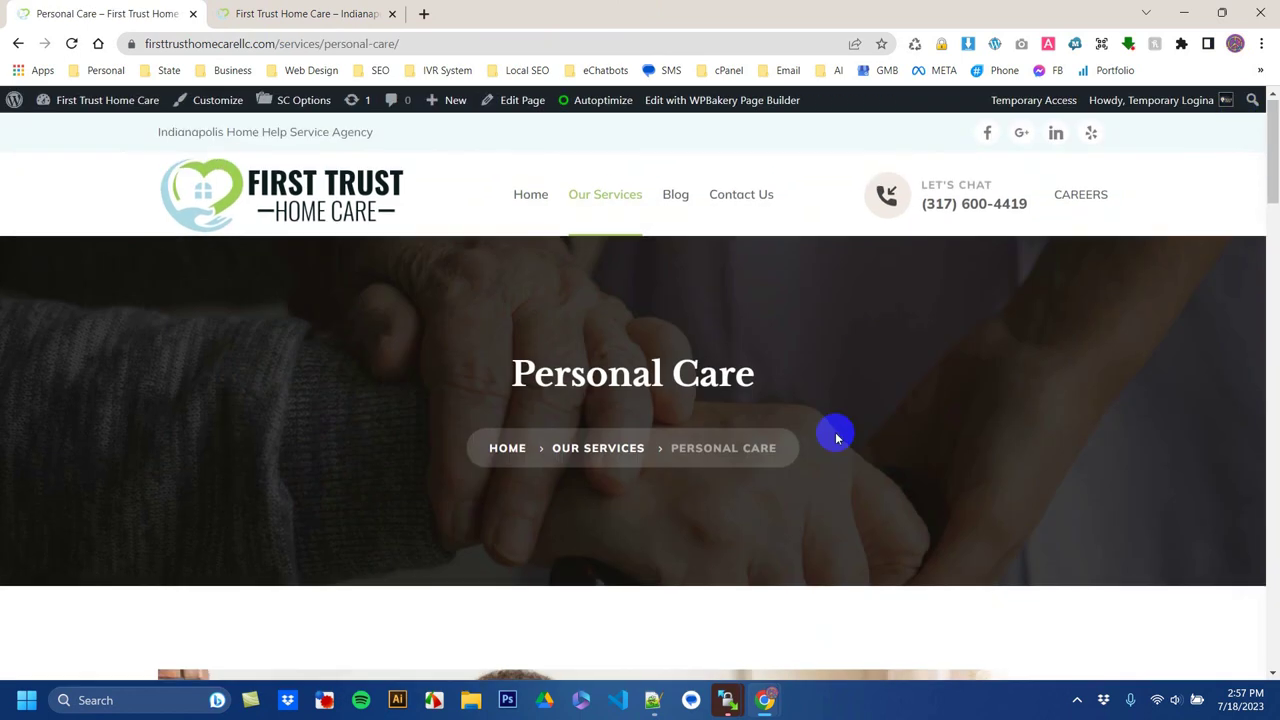
scroll(837, 437, down, 4)
scroll(837, 437, up, 4)
scroll(837, 437, down, 3)
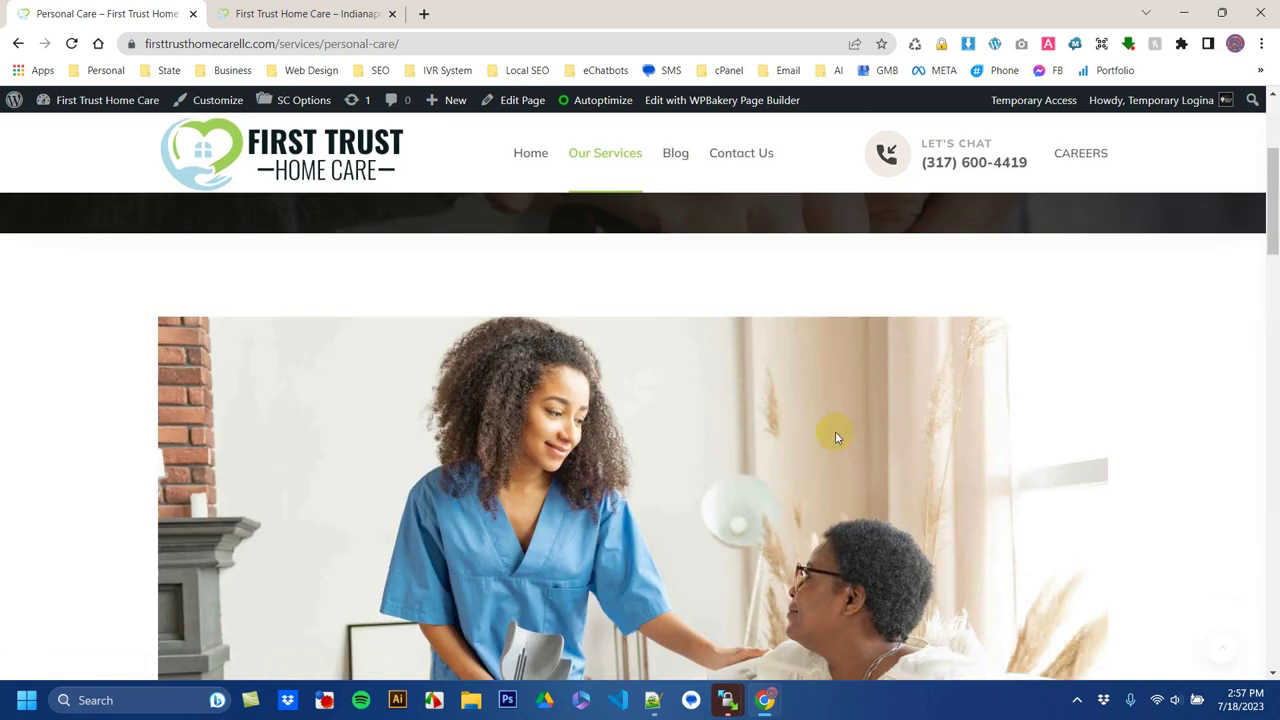
scroll(837, 437, down, 1)
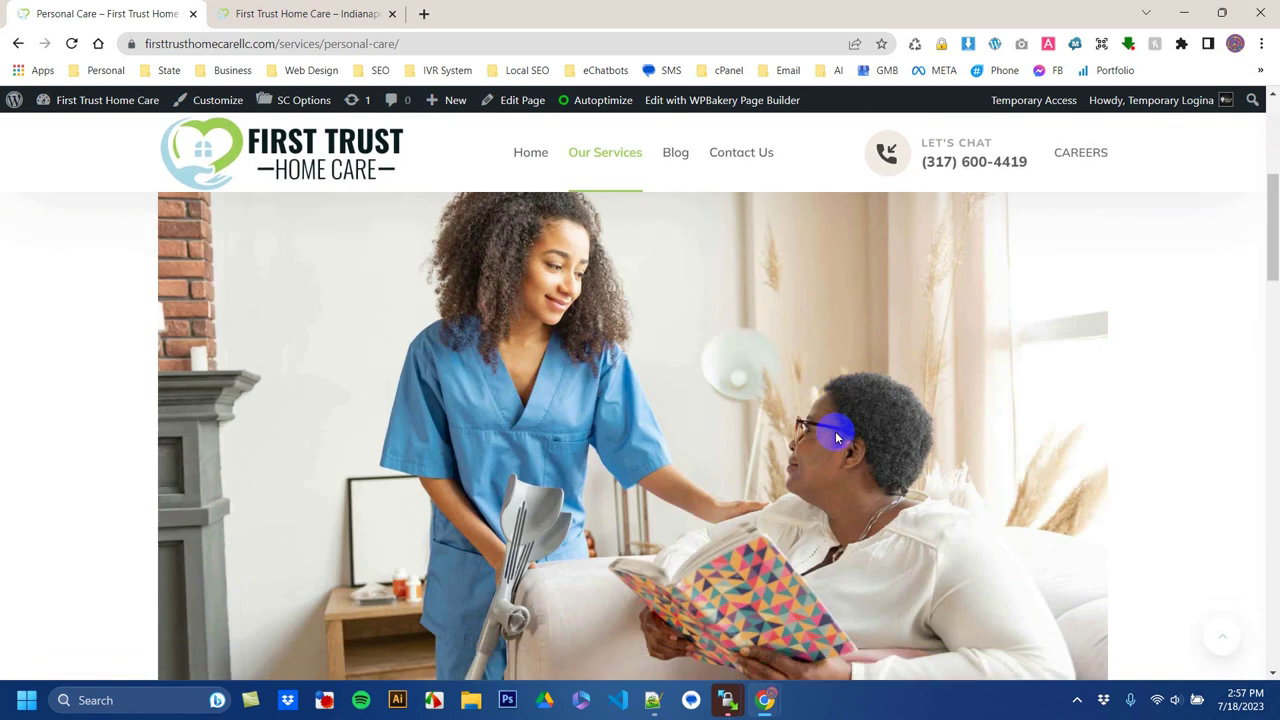
Step: Open the Personal Care page for editing in the WordPress backend and load its live version in the other tab
click(522, 101)
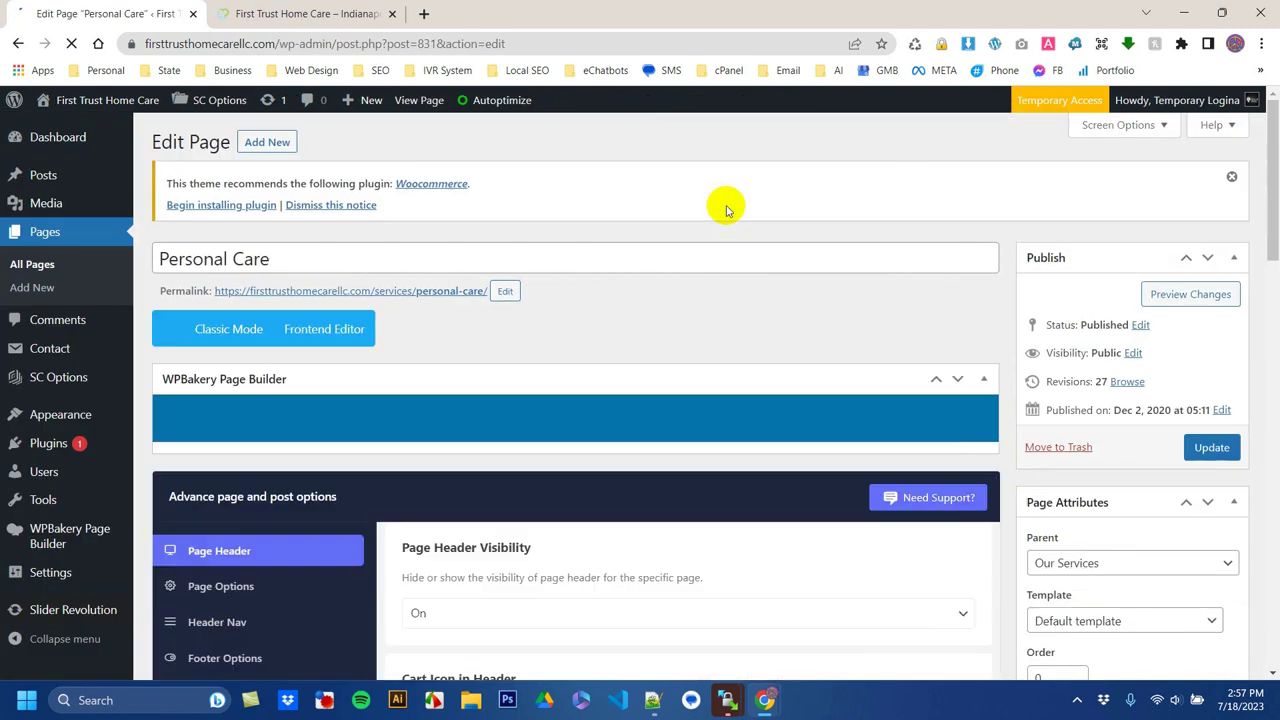
click(409, 7)
mouse_move(605, 155)
click(610, 218)
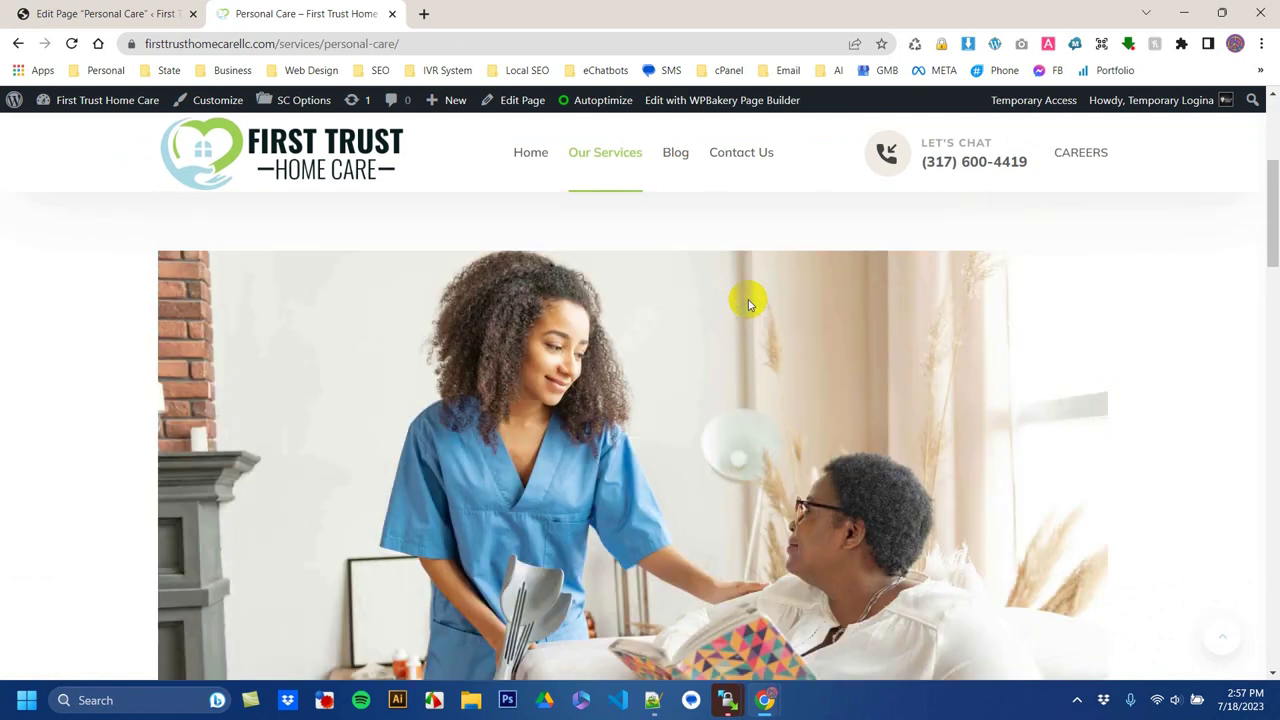
Step: Return to the Personal Care page's backend editor and dismiss the WPBakery welcome tip above its content elements
click(40, 13)
scroll(585, 395, down, 1)
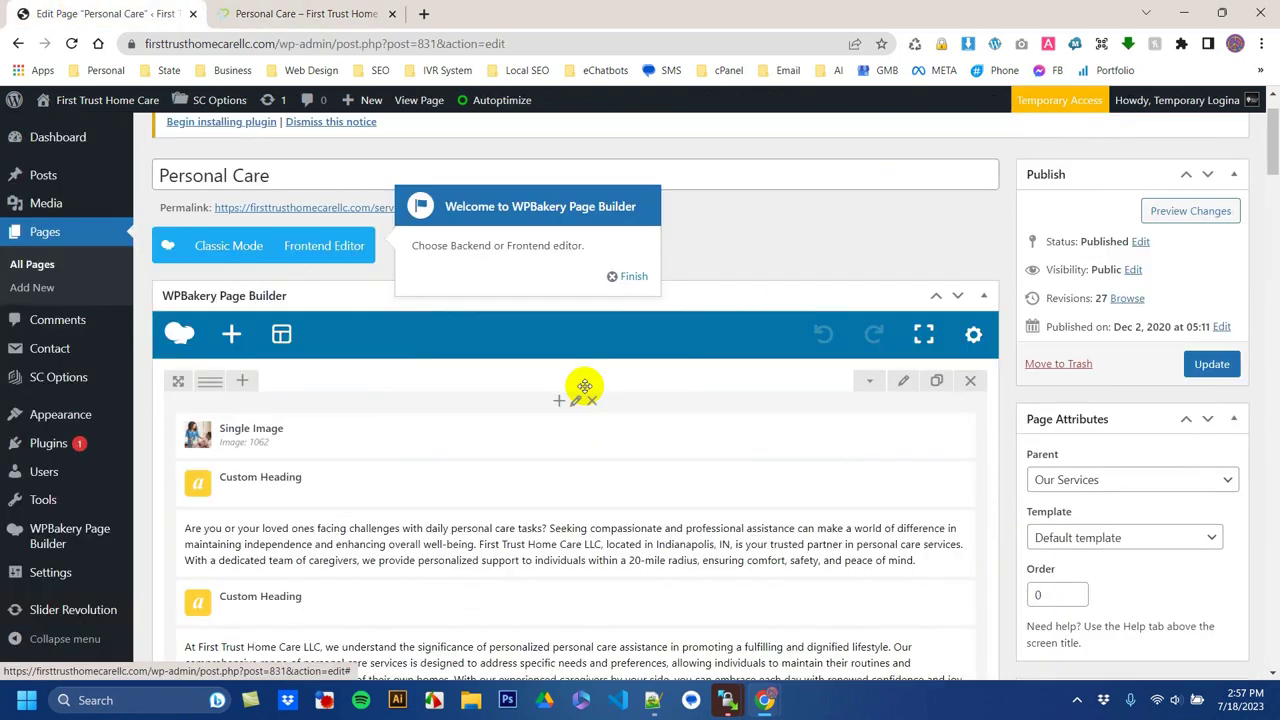
click(636, 278)
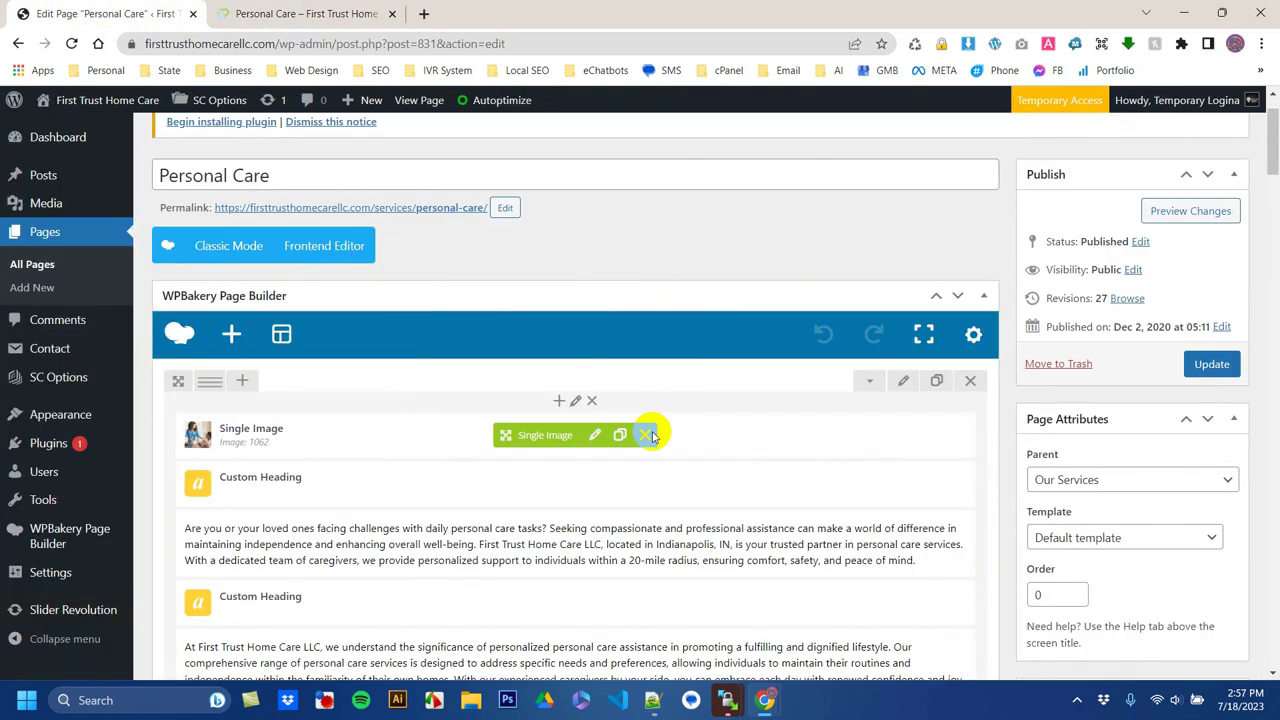
Step: Replace the Personal Care page's main image with Alzheimers-Dementia-Home-Care.jpg from the media library and update the page
click(600, 442)
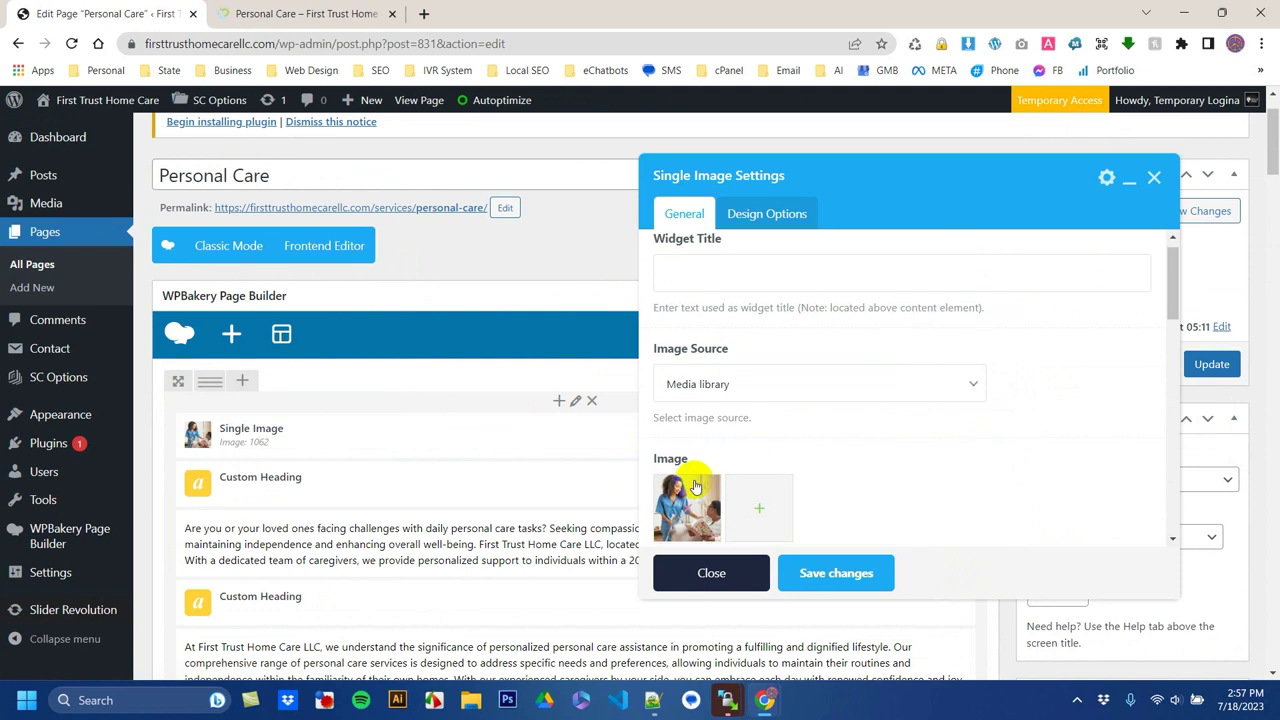
click(688, 513)
click(688, 510)
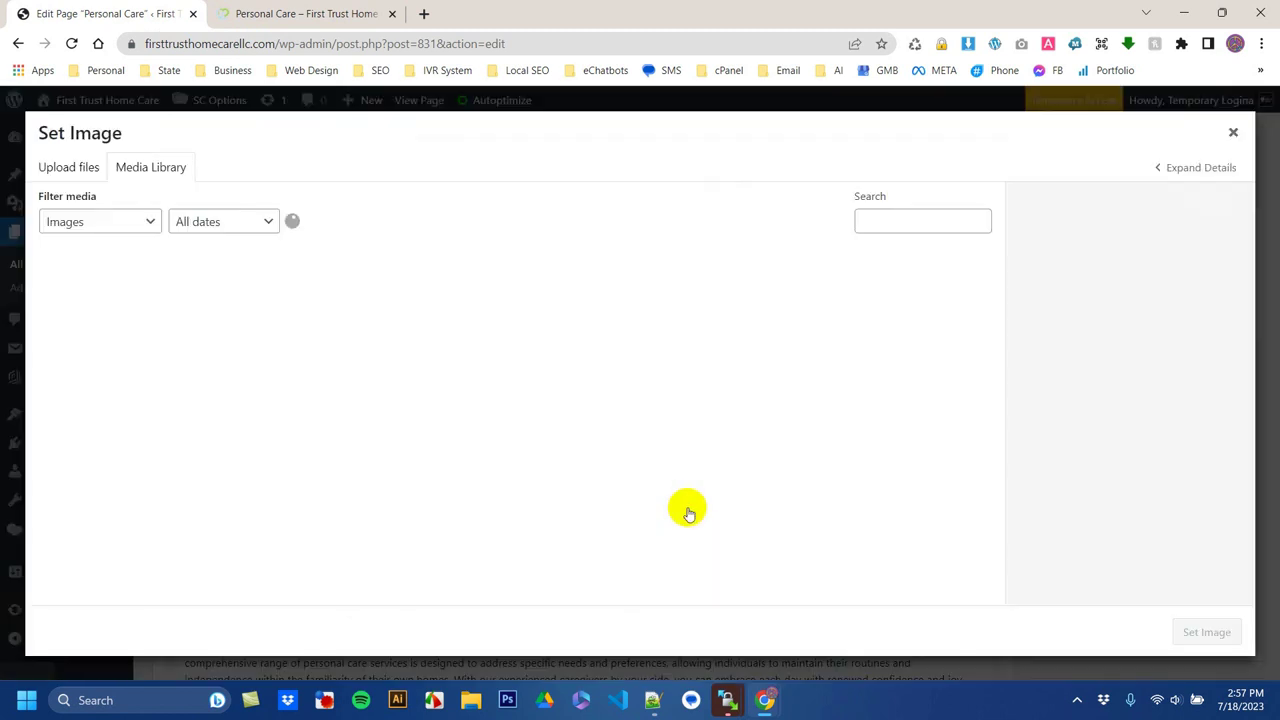
click(101, 313)
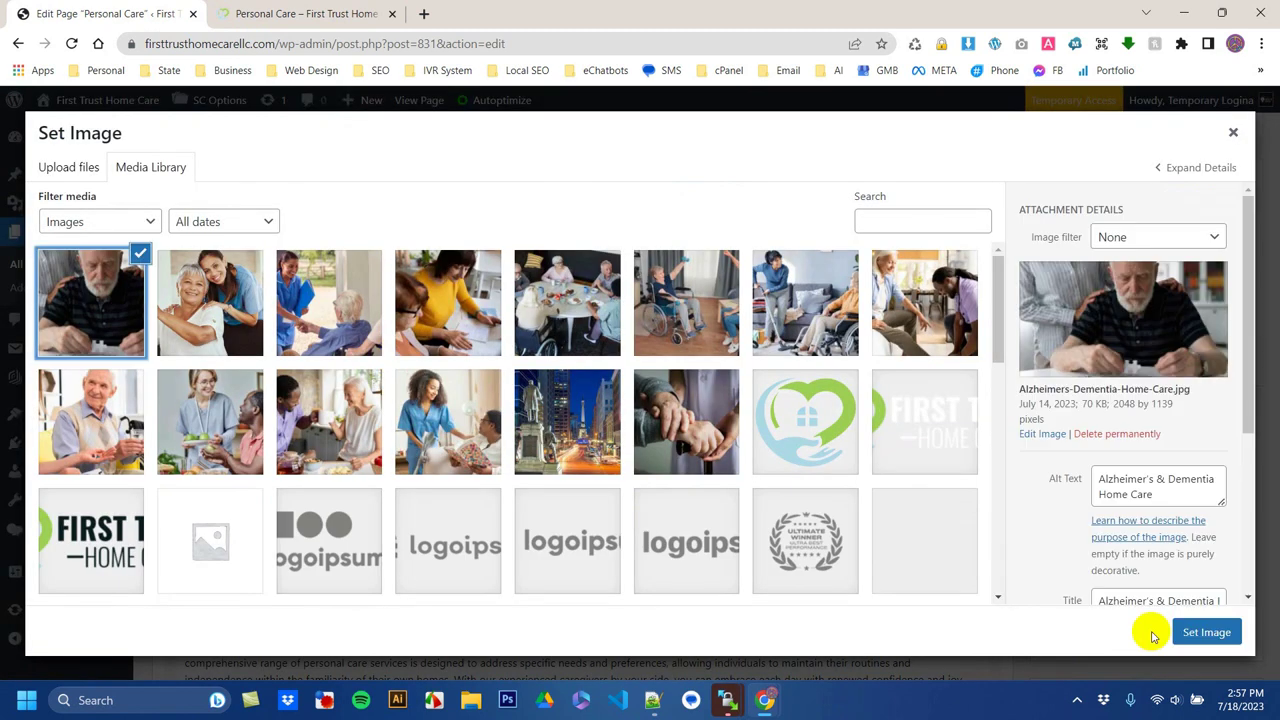
click(1203, 633)
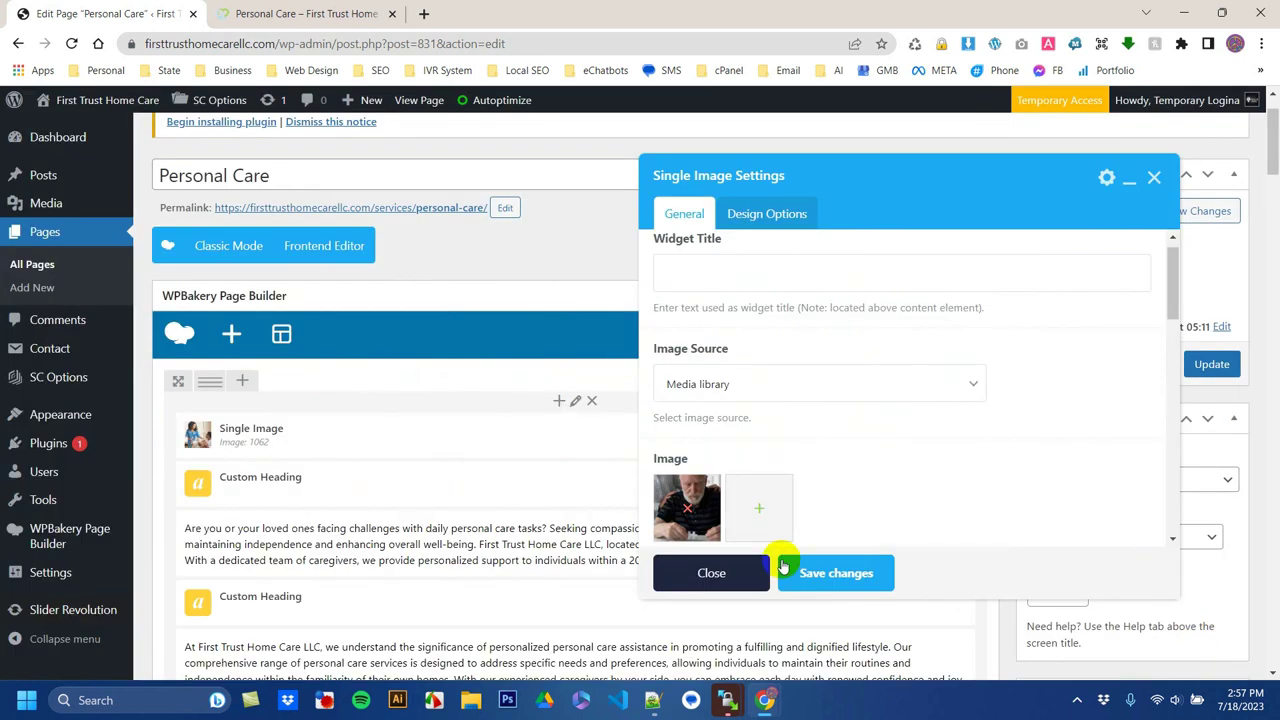
click(814, 572)
click(1215, 364)
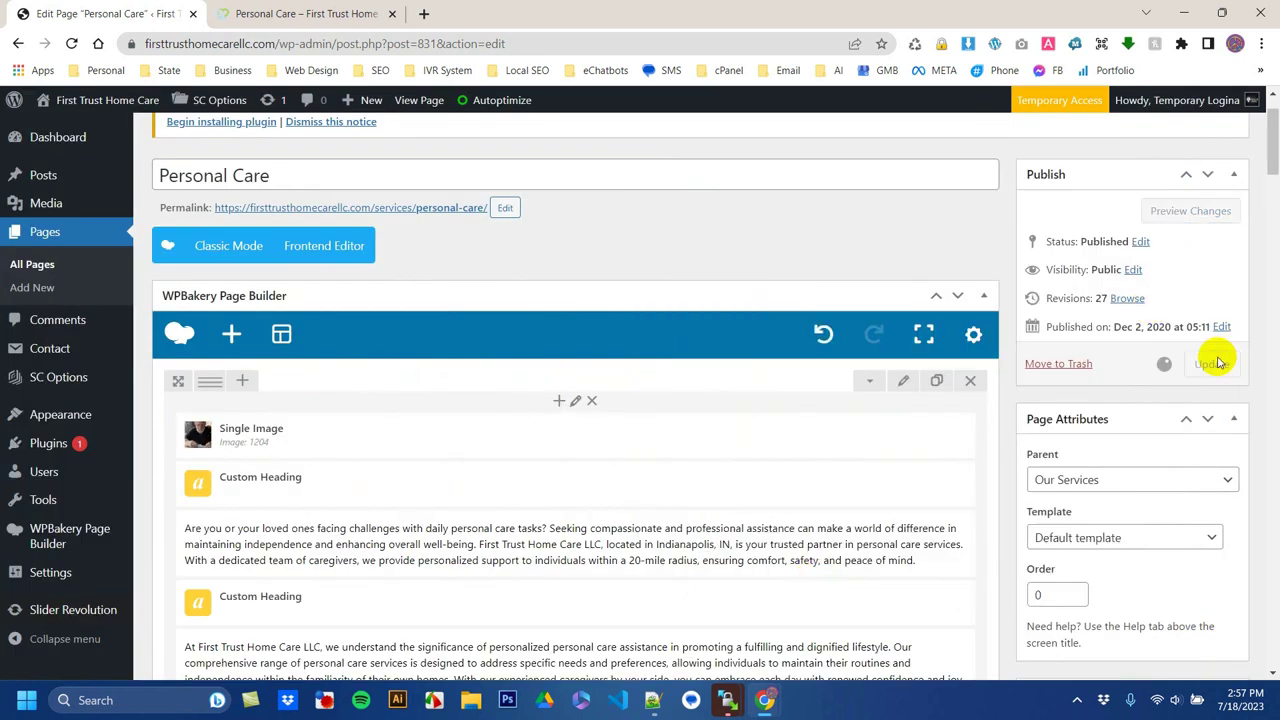
Step: Reload the live Personal Care page and check its main image
click(342, 8)
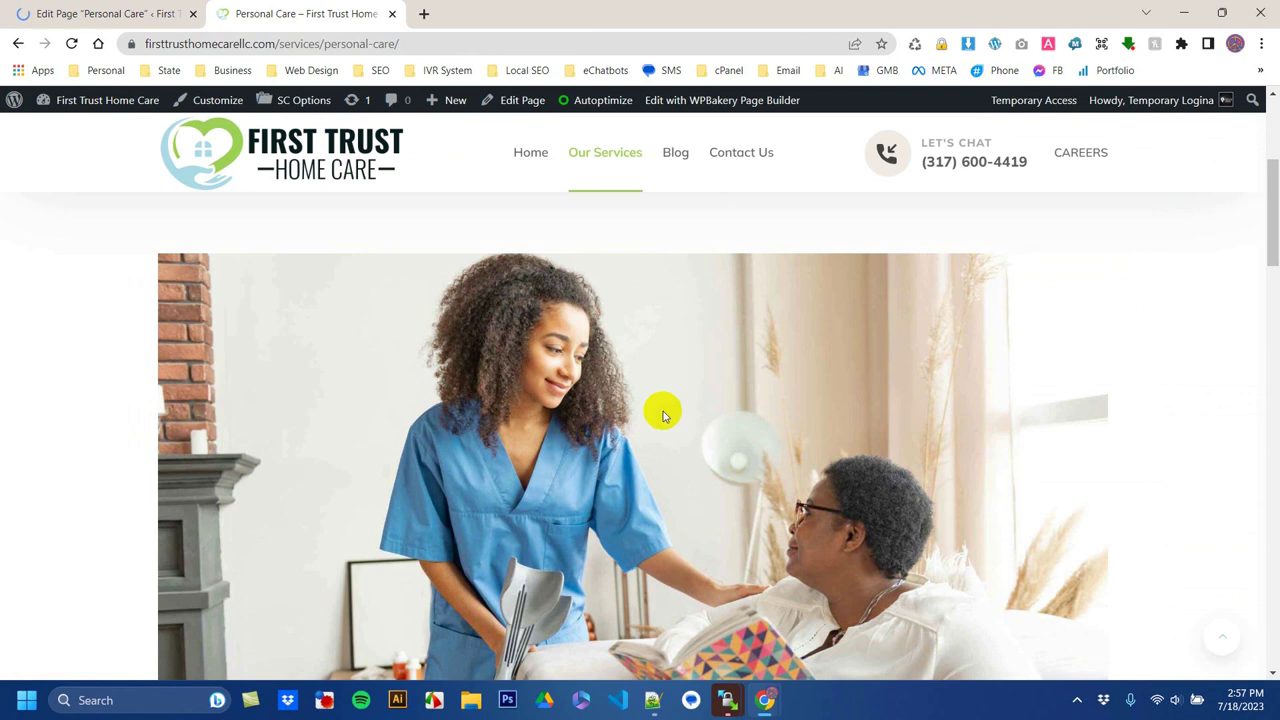
right_click(771, 388)
right_click(1148, 296)
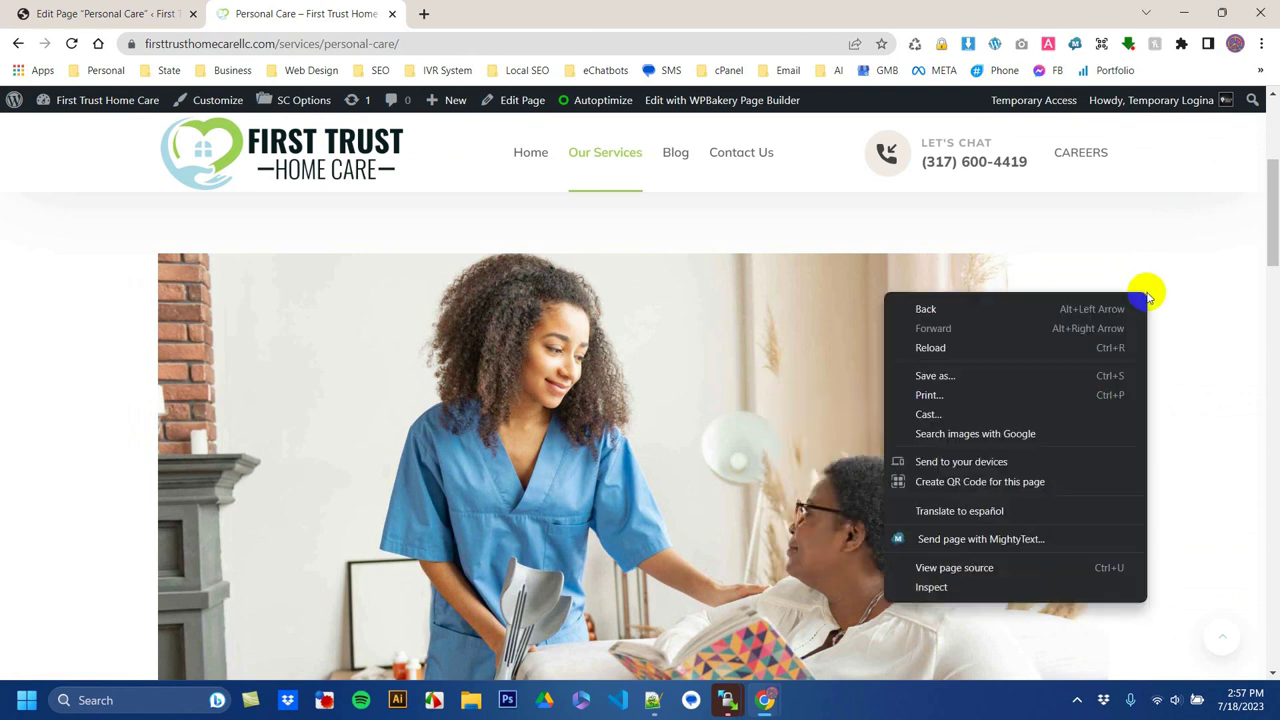
click(1028, 348)
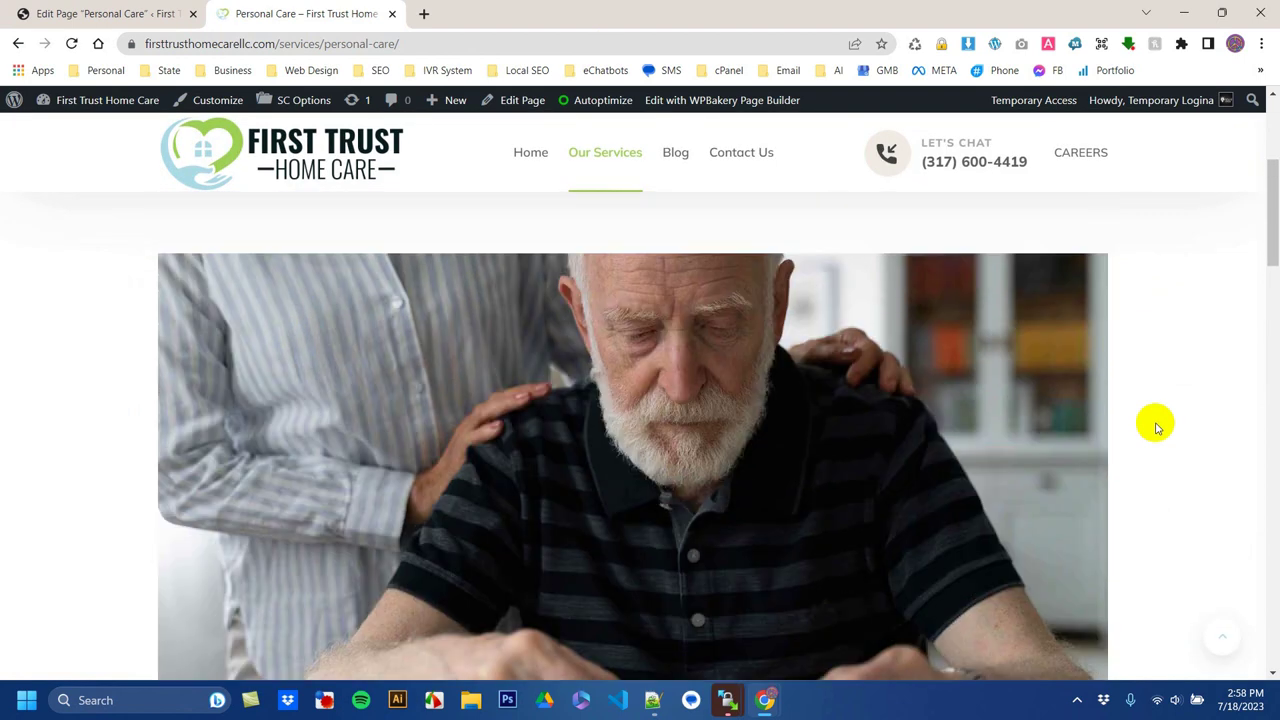
Step: Set the page's main image back to Personal-Care-Service.jpg from the media library and update the page
click(86, 11)
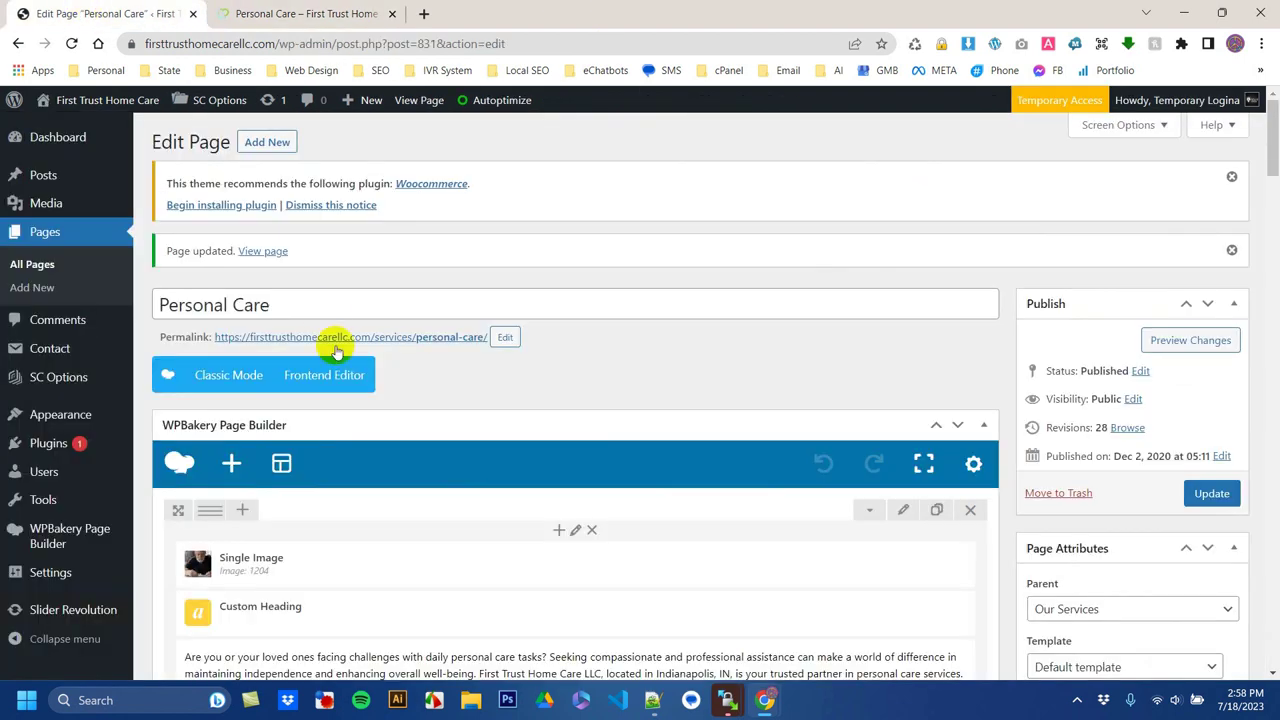
click(598, 568)
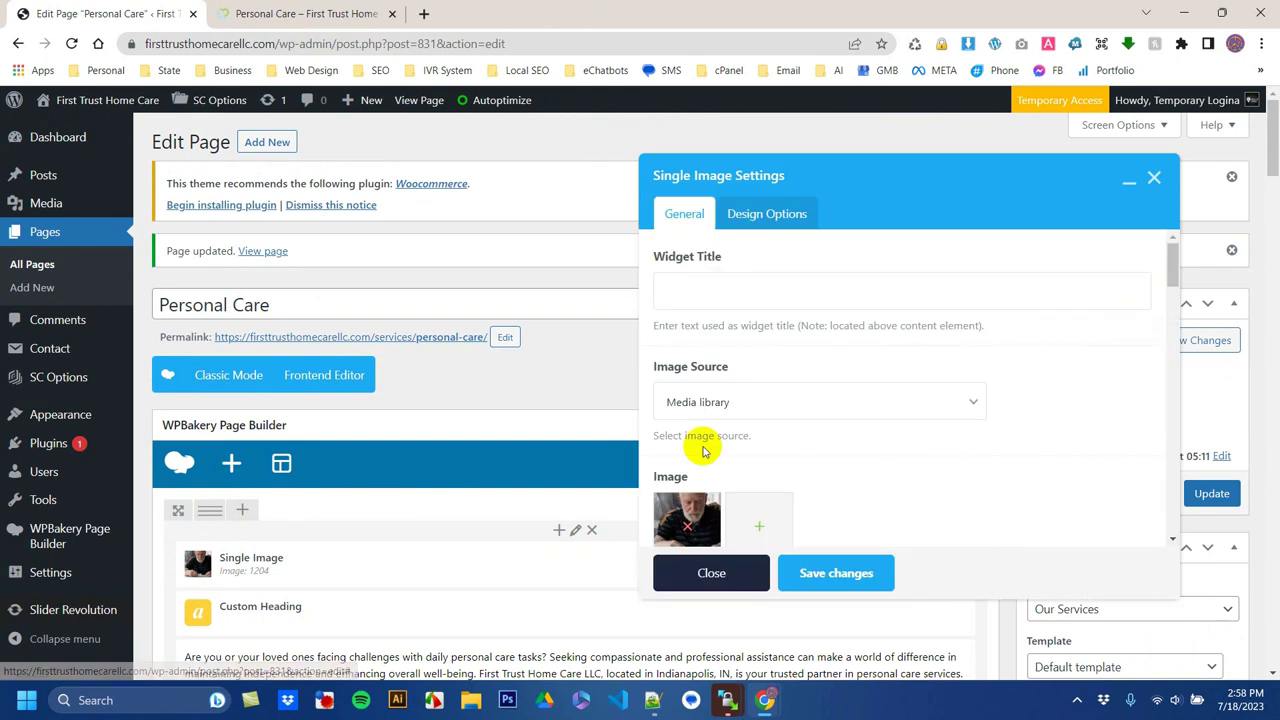
click(687, 529)
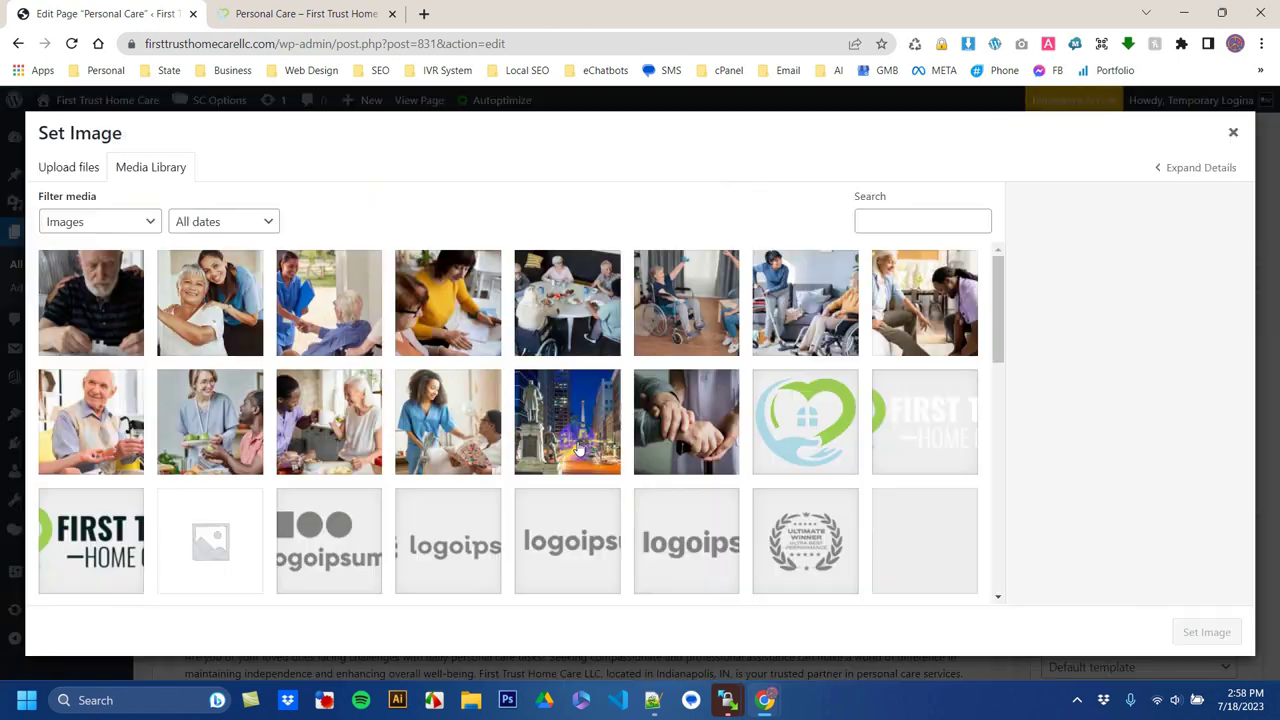
click(497, 422)
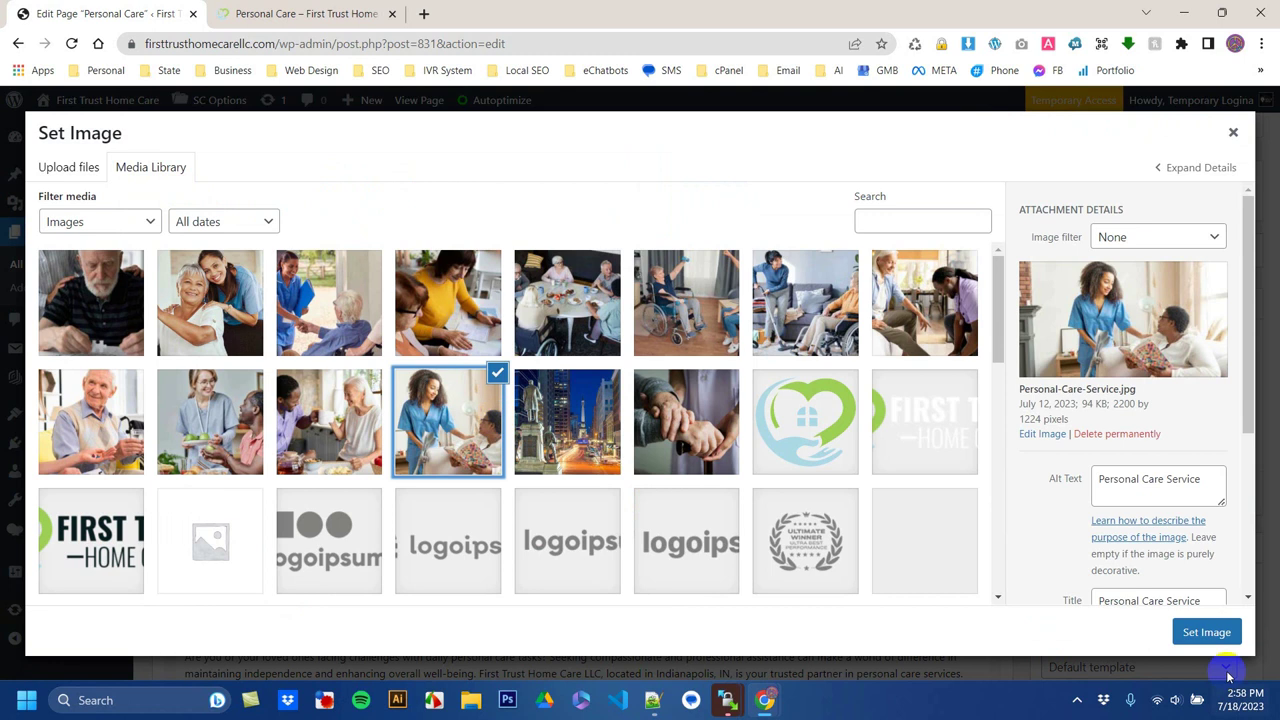
click(1200, 632)
click(855, 588)
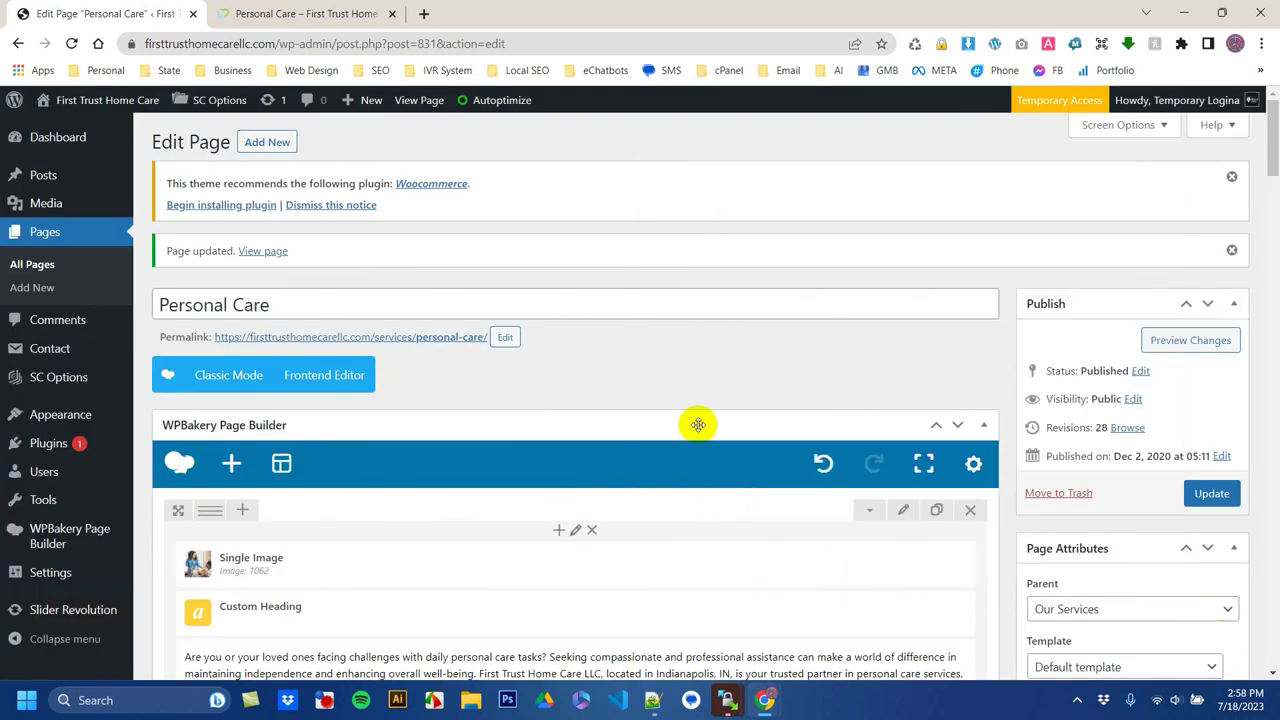
scroll(617, 523, down, 2)
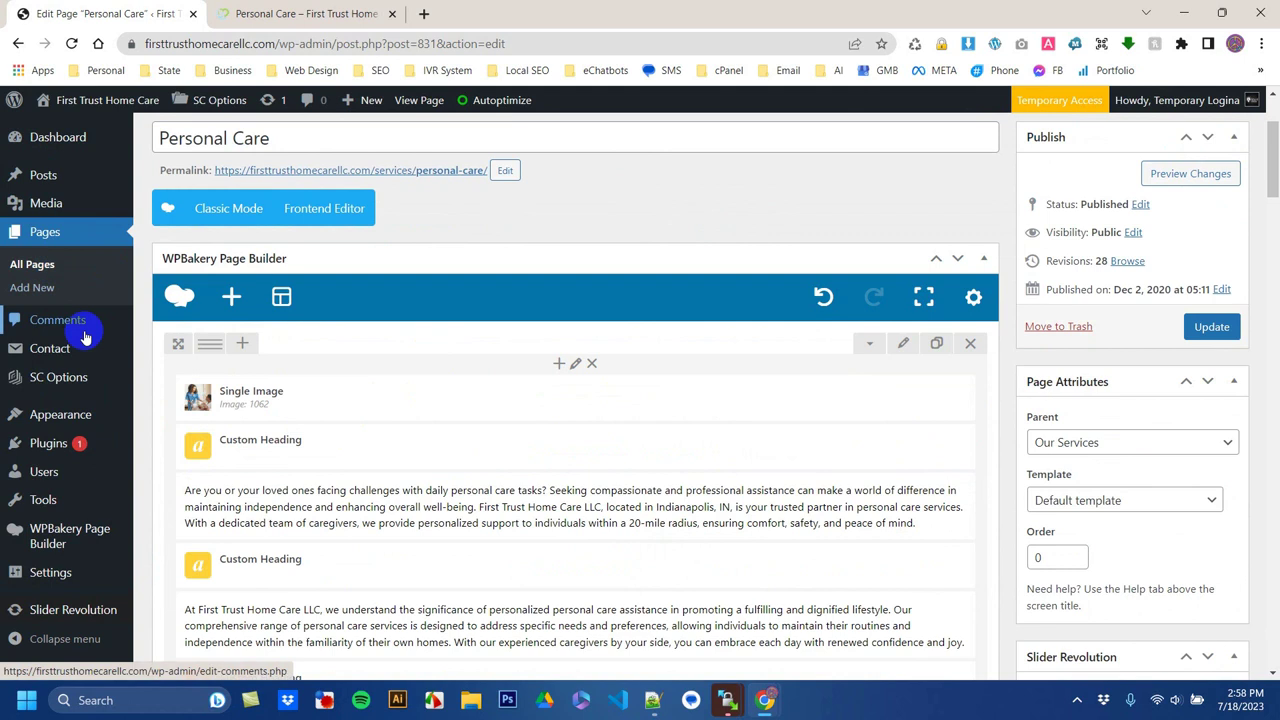
click(318, 12)
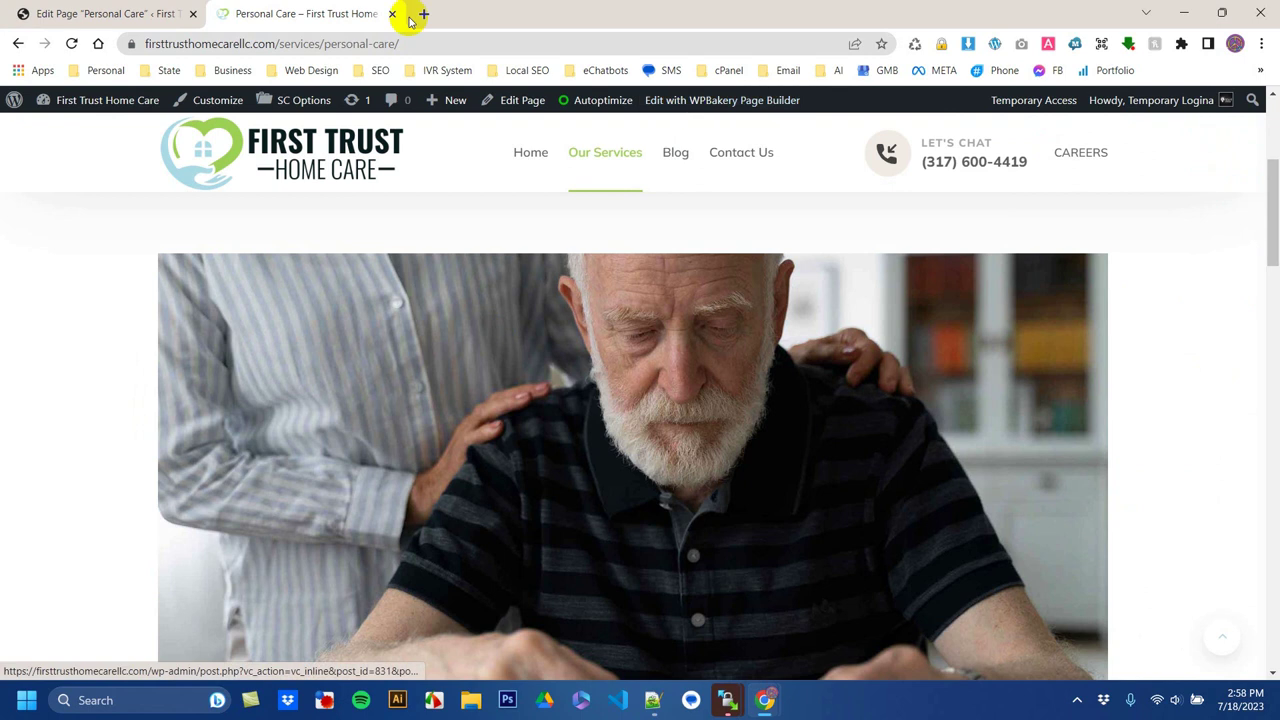
click(152, 8)
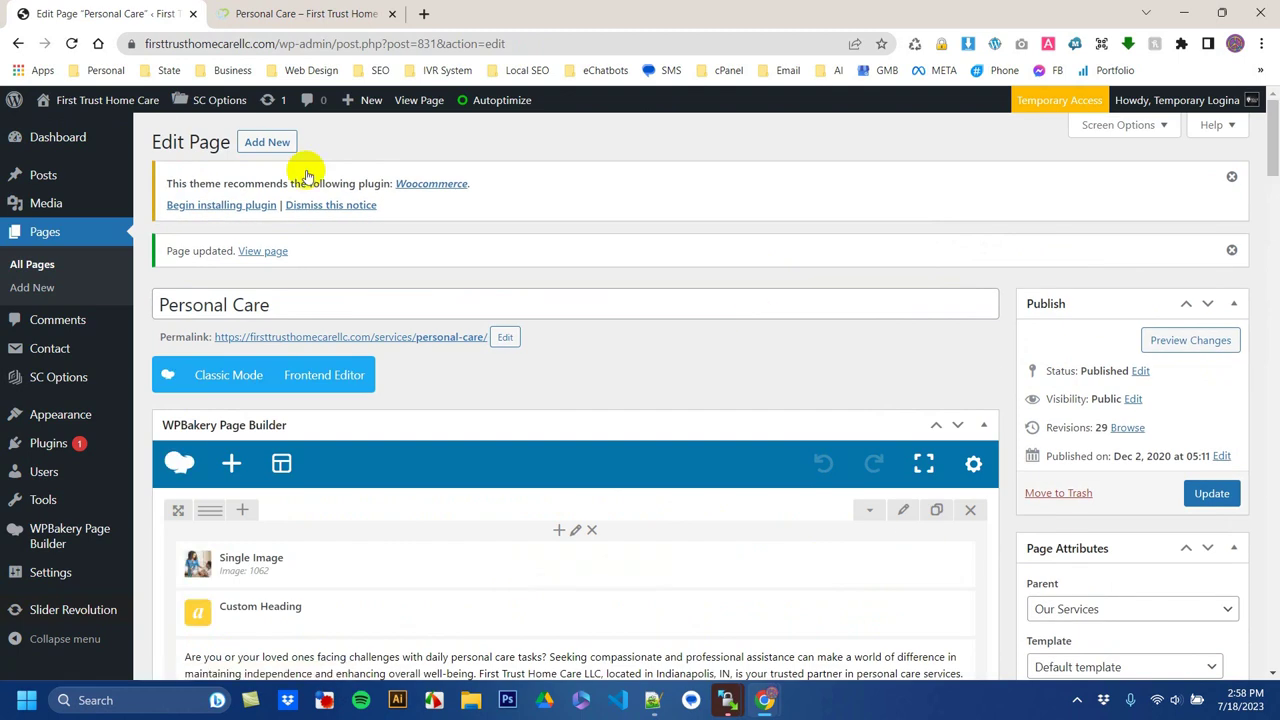
Step: Leave the backend editor for the live site and open the Personal Care page under Our Services
click(118, 107)
mouse_move(623, 200)
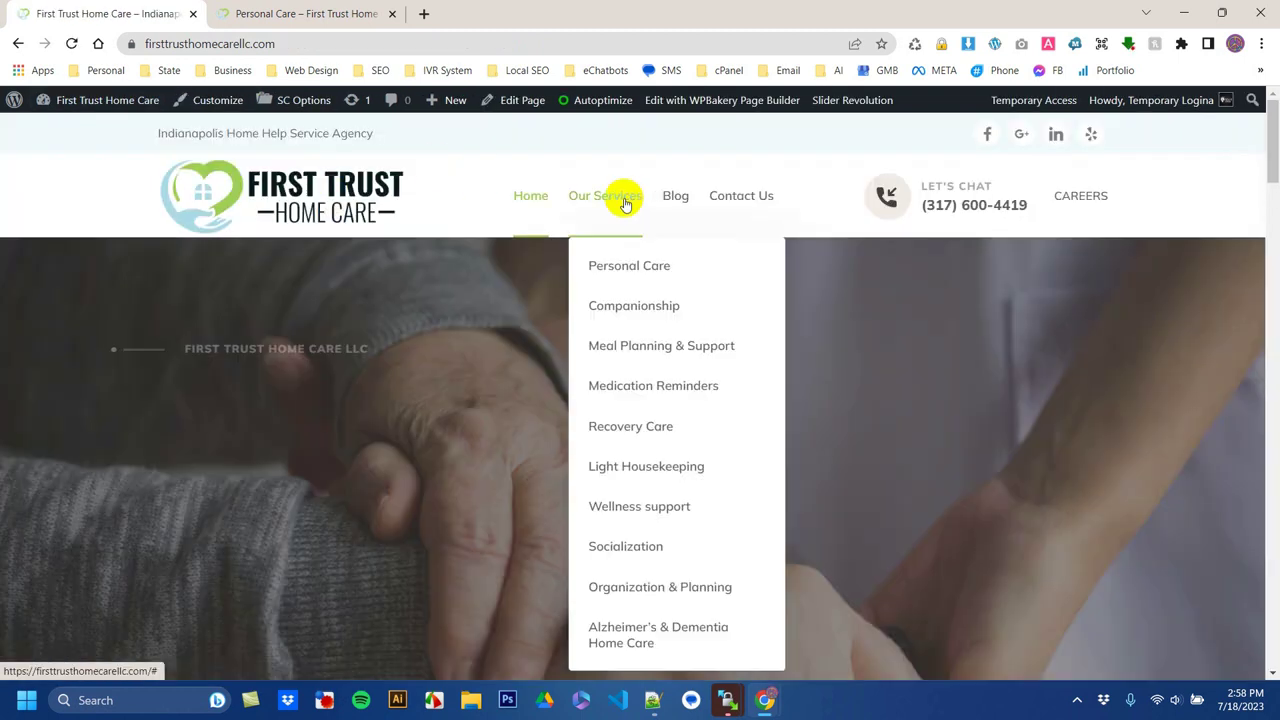
click(619, 266)
Step: Open the Personal Care page in the WPBakery frontend editor from the other tab and view the main image's settings without changing them
click(318, 14)
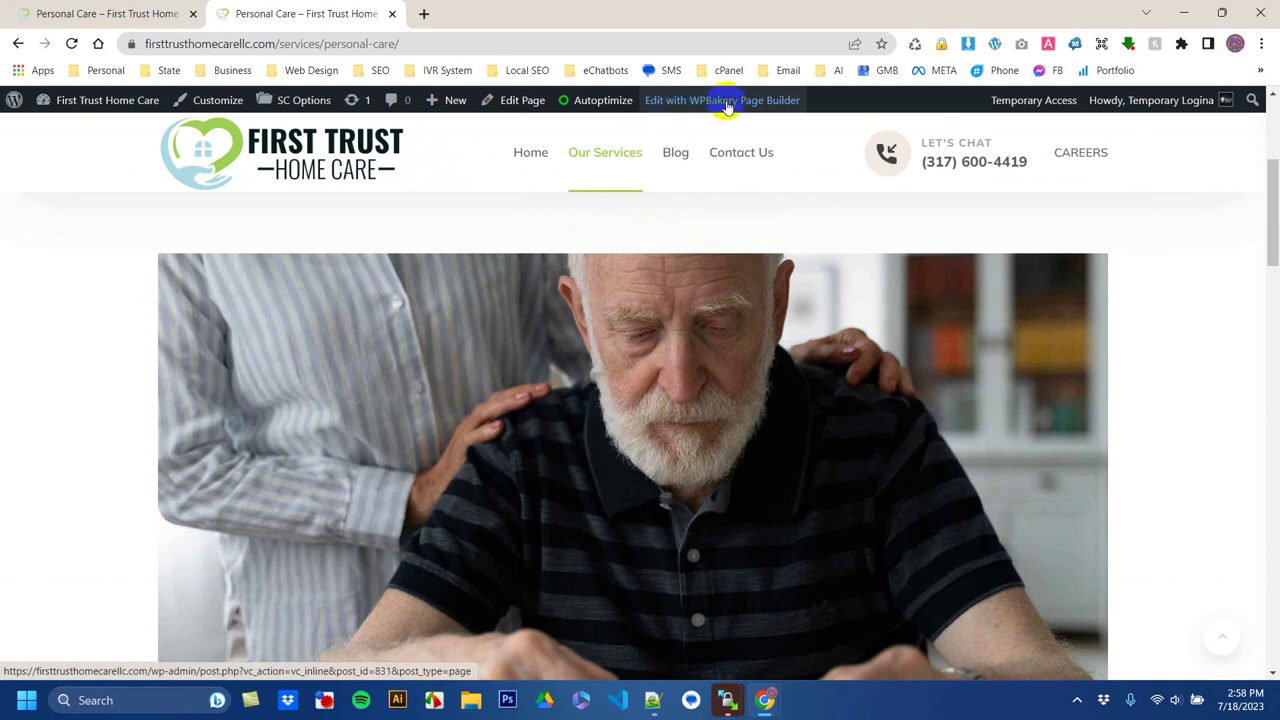
click(728, 104)
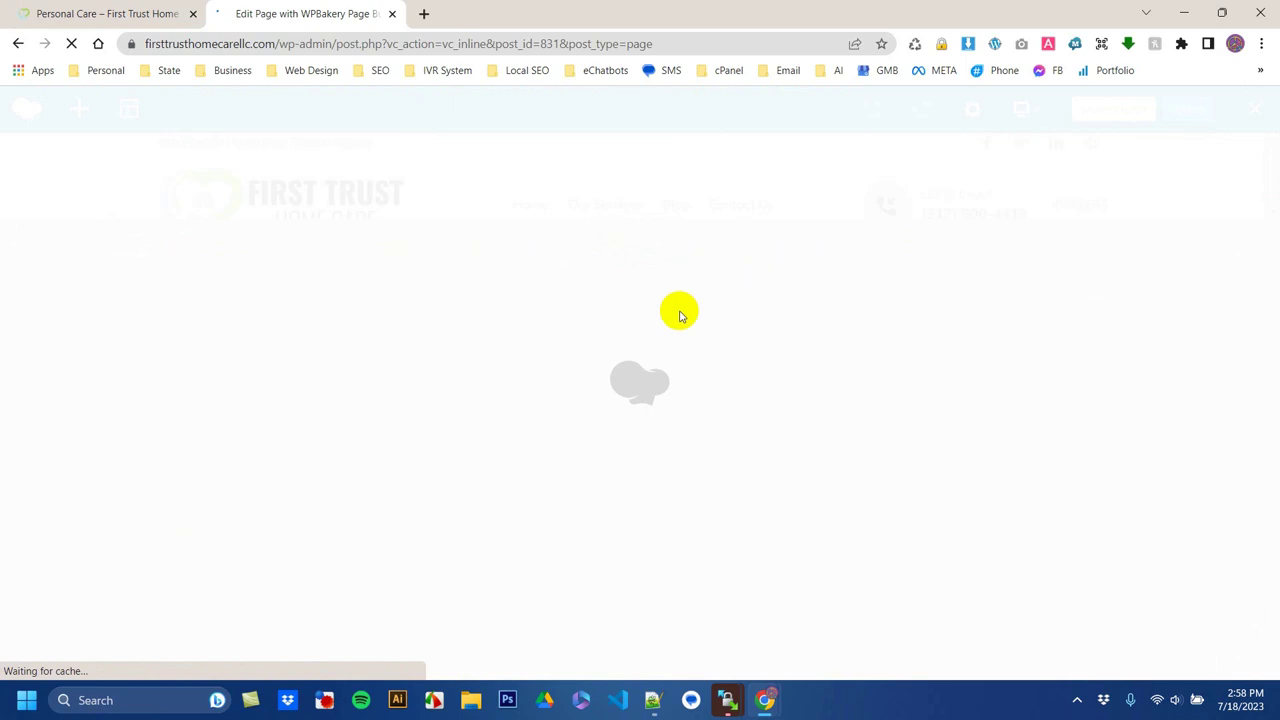
scroll(654, 420, down, 5)
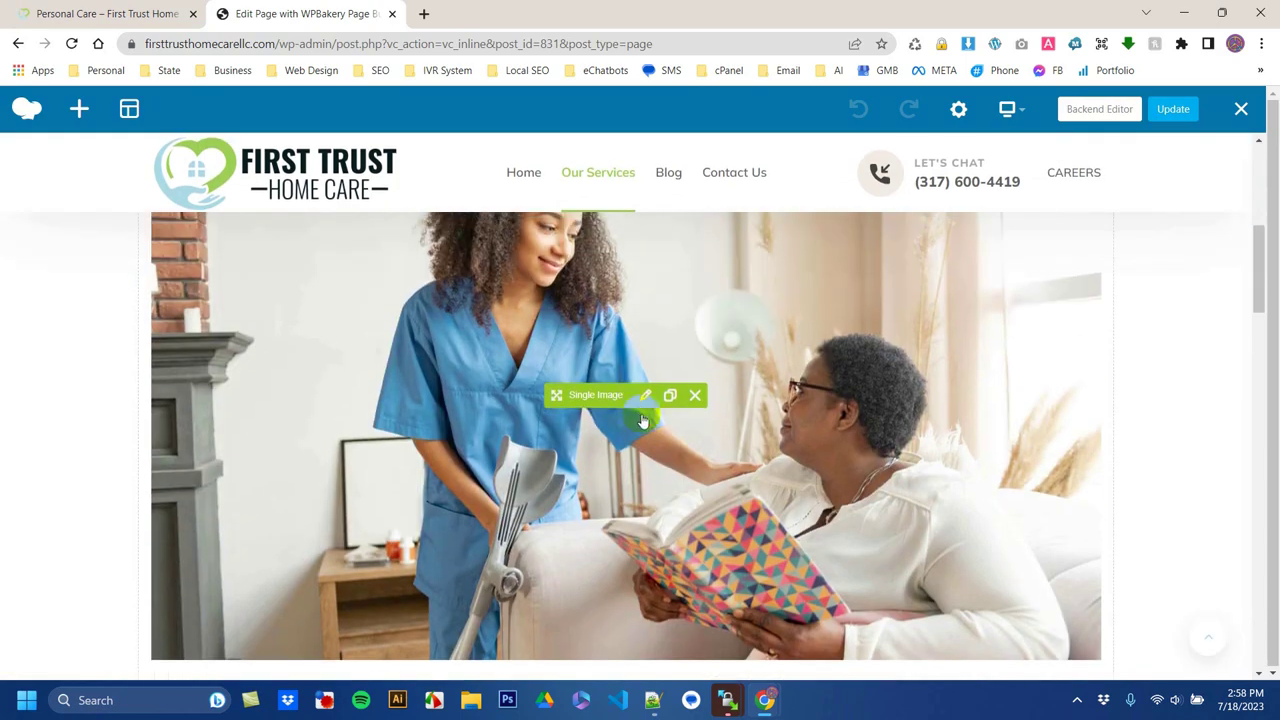
click(646, 398)
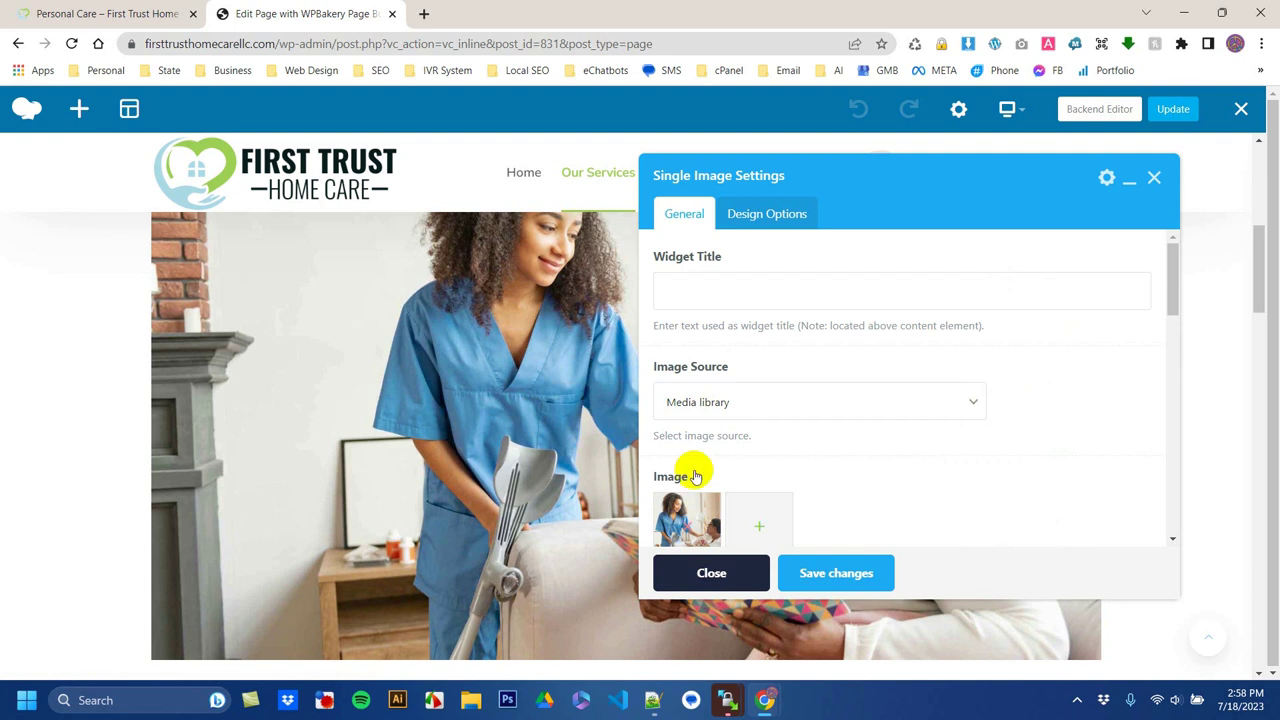
click(703, 575)
Step: Shorten the heading below the main image to "Care Assistance for a Better Quality of Life" and update the page
scroll(586, 490, down, 4)
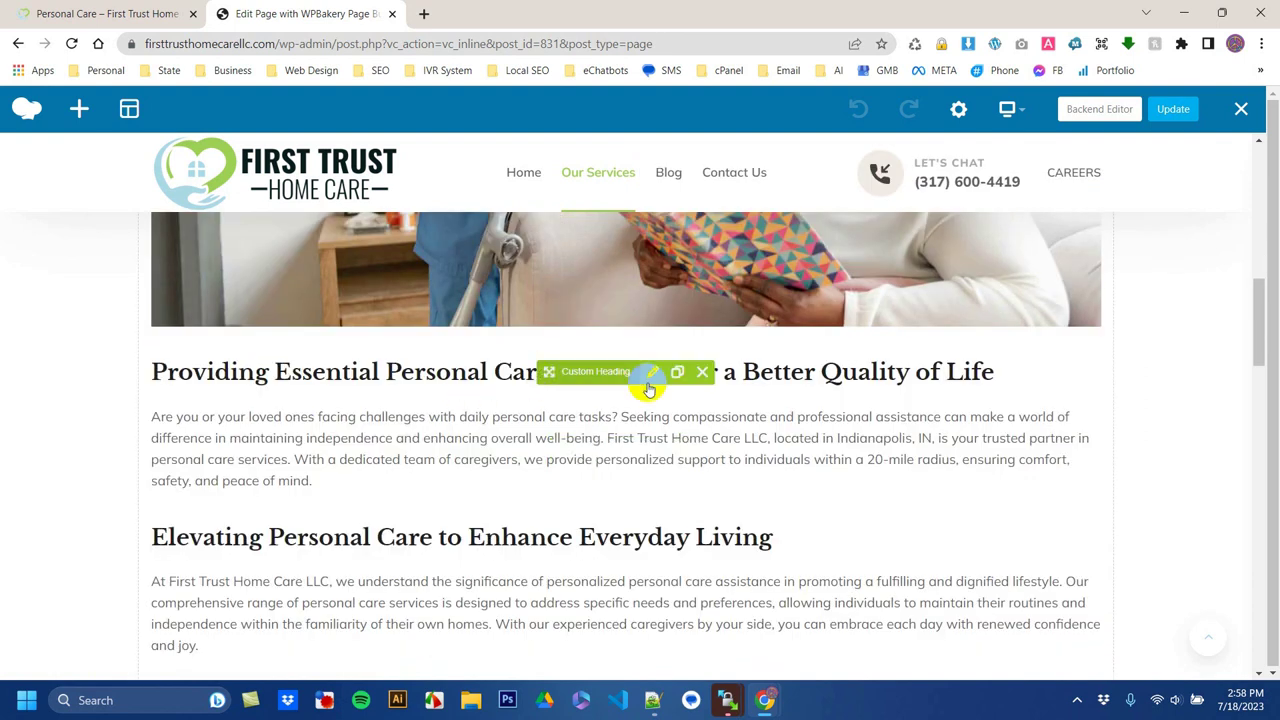
click(653, 373)
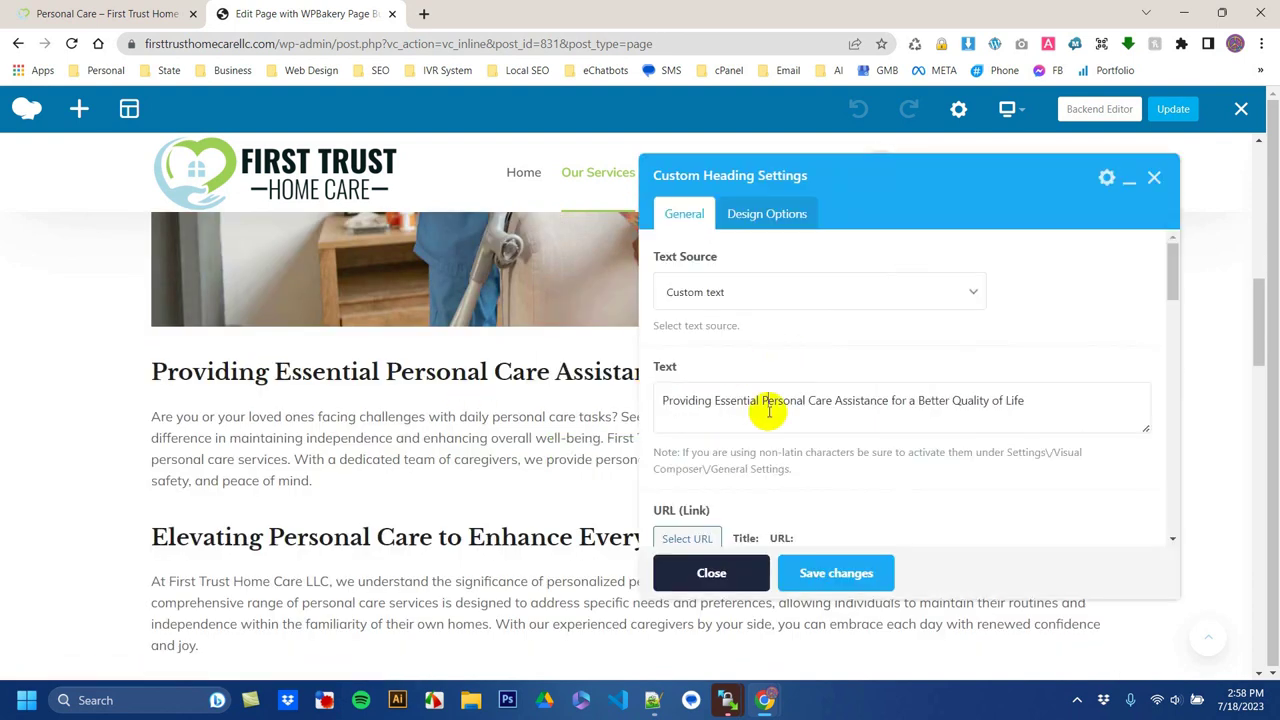
scroll(748, 404, down, 2)
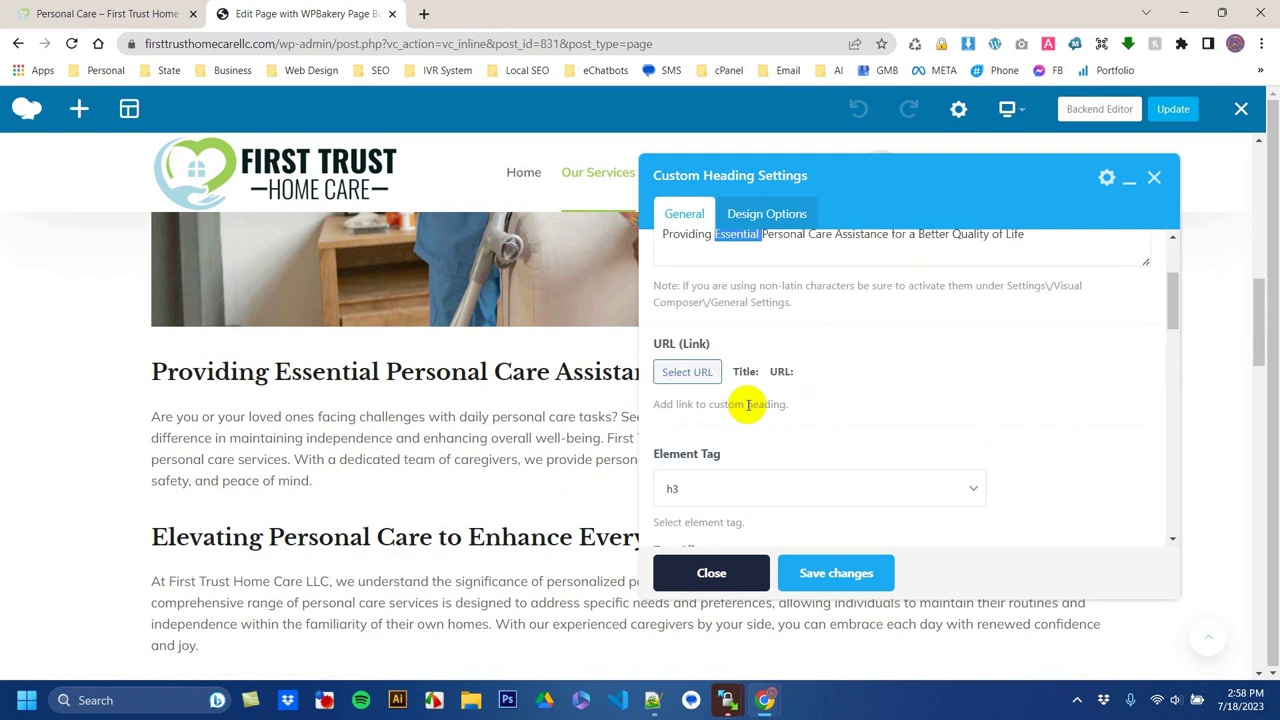
scroll(748, 404, up, 1)
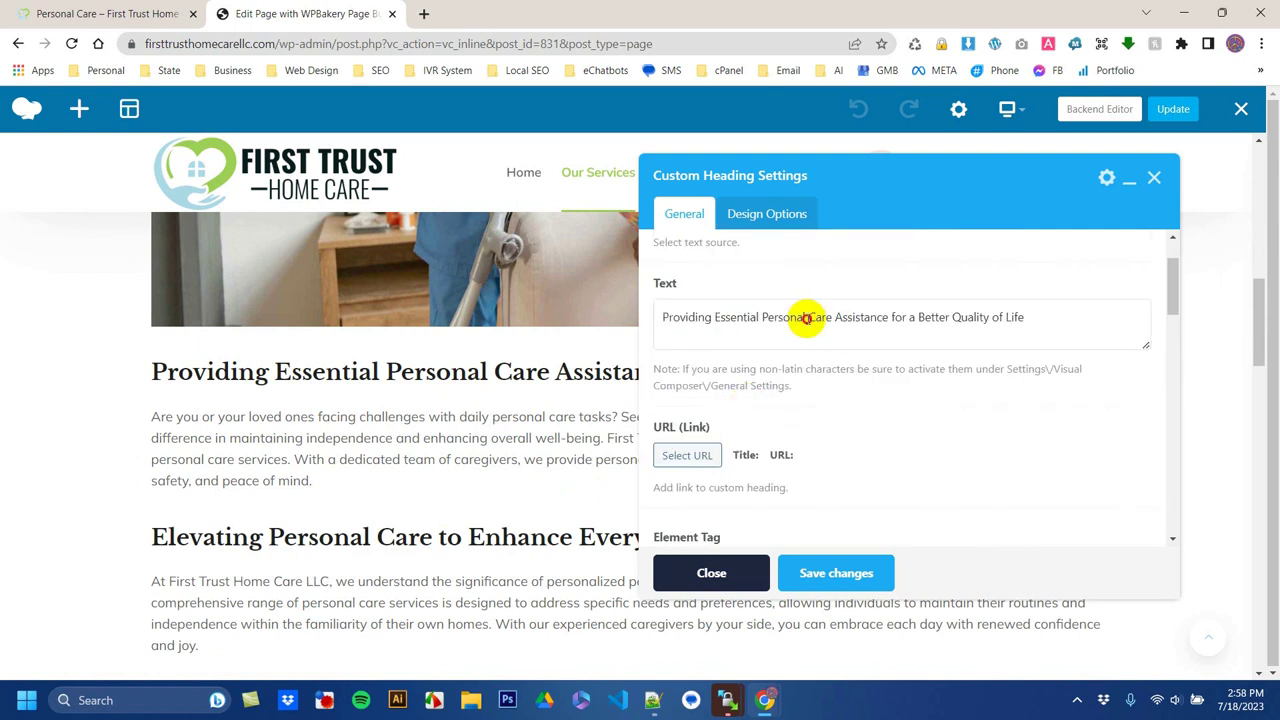
drag(806, 318, 663, 318)
key(ctrl+c)
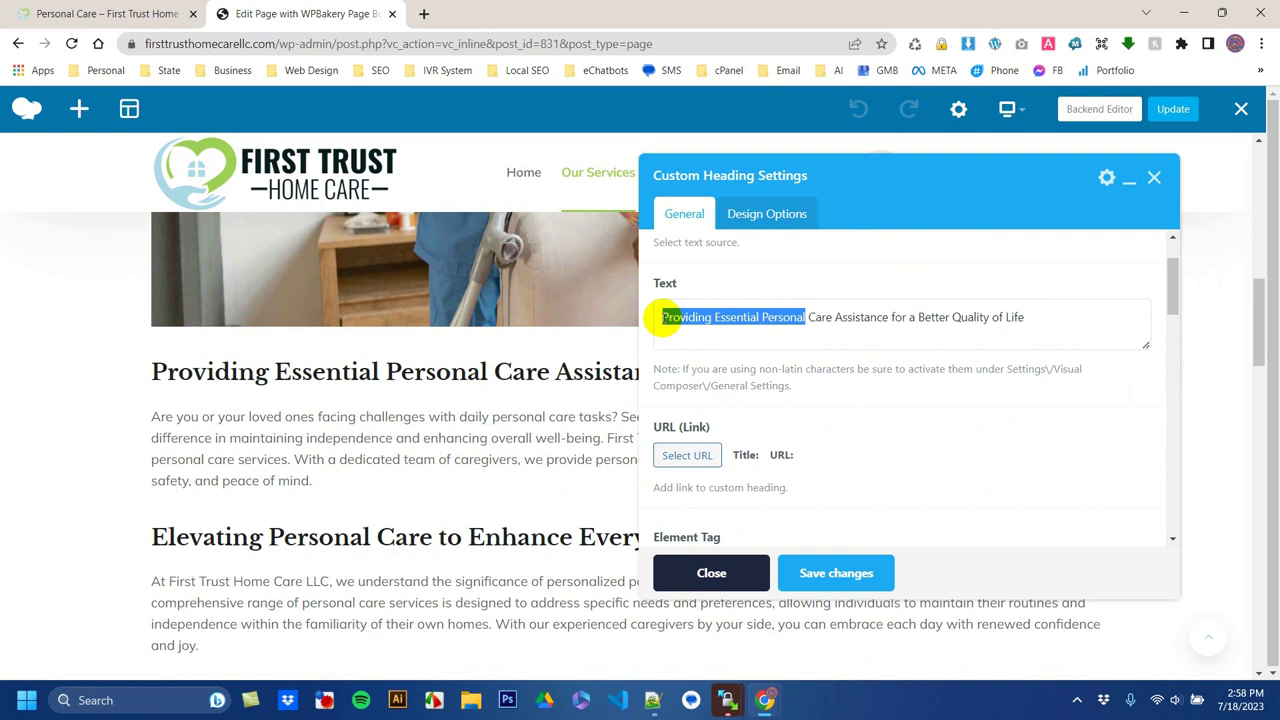
key(BackSpace)
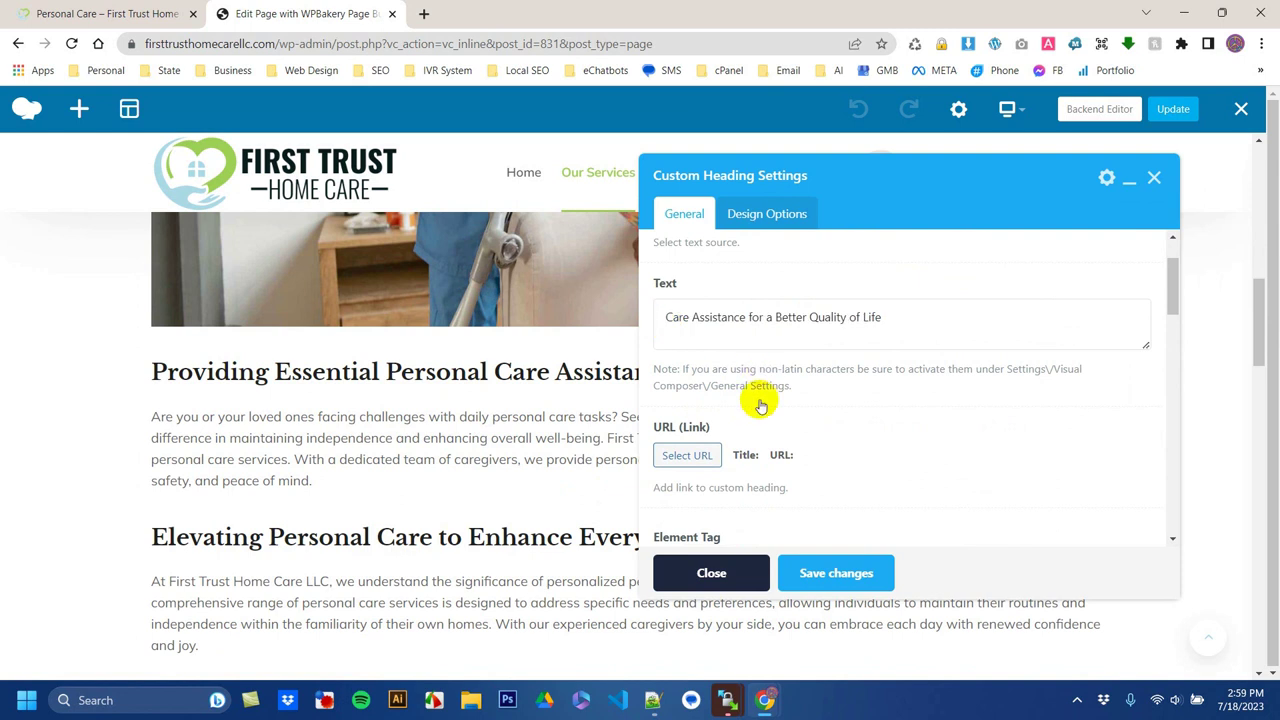
click(811, 572)
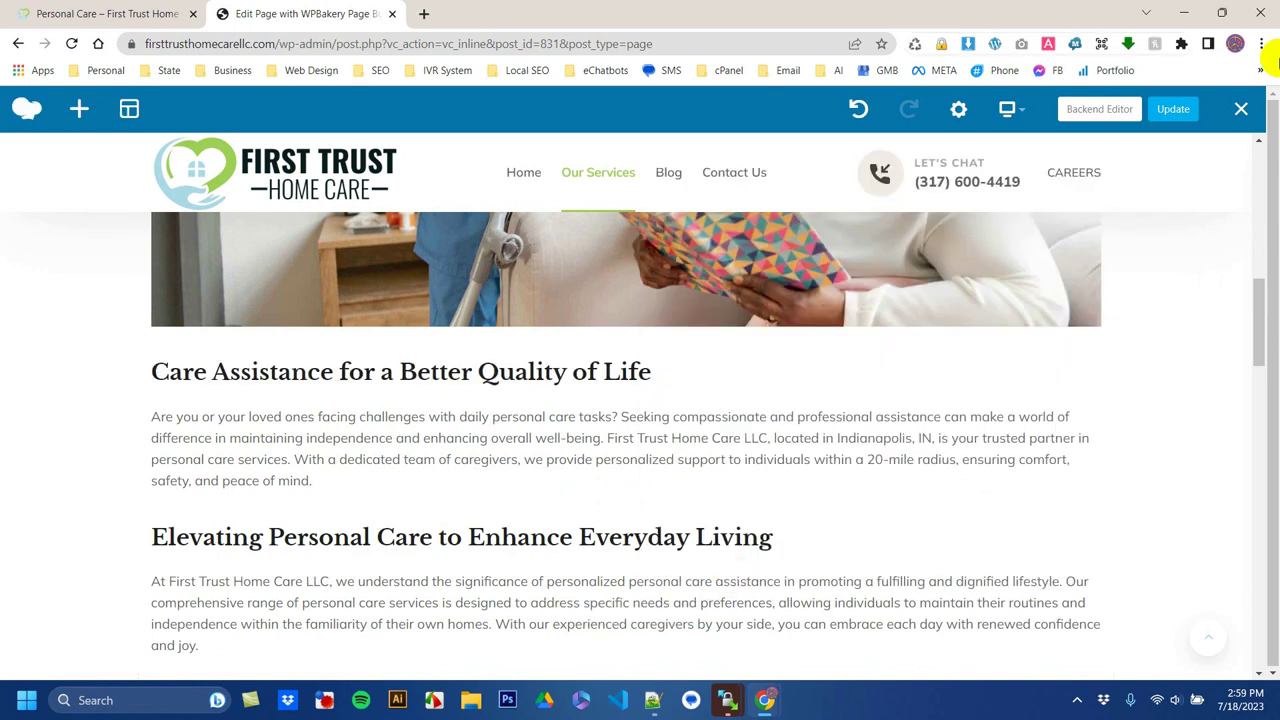
click(1188, 111)
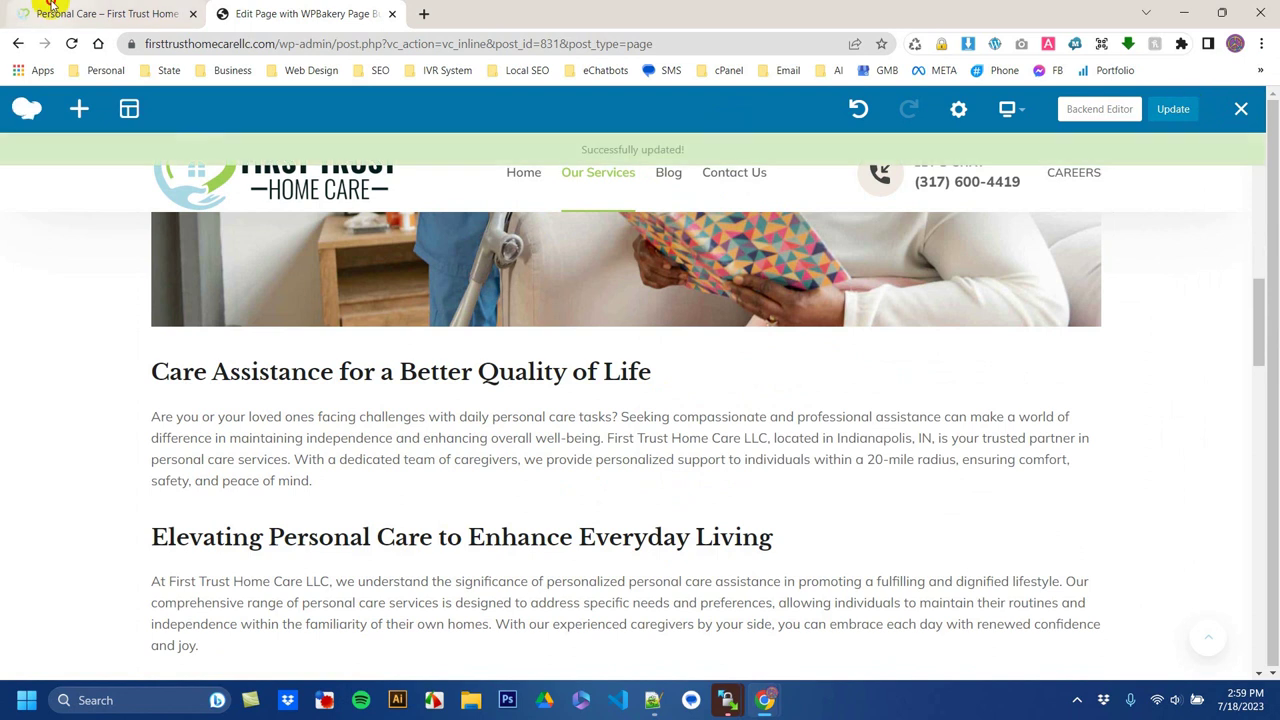
Step: Reload the live Personal Care page to check the heading below the image, and return to the frontend editor
click(46, 8)
scroll(620, 472, down, 8)
scroll(620, 472, down, 2)
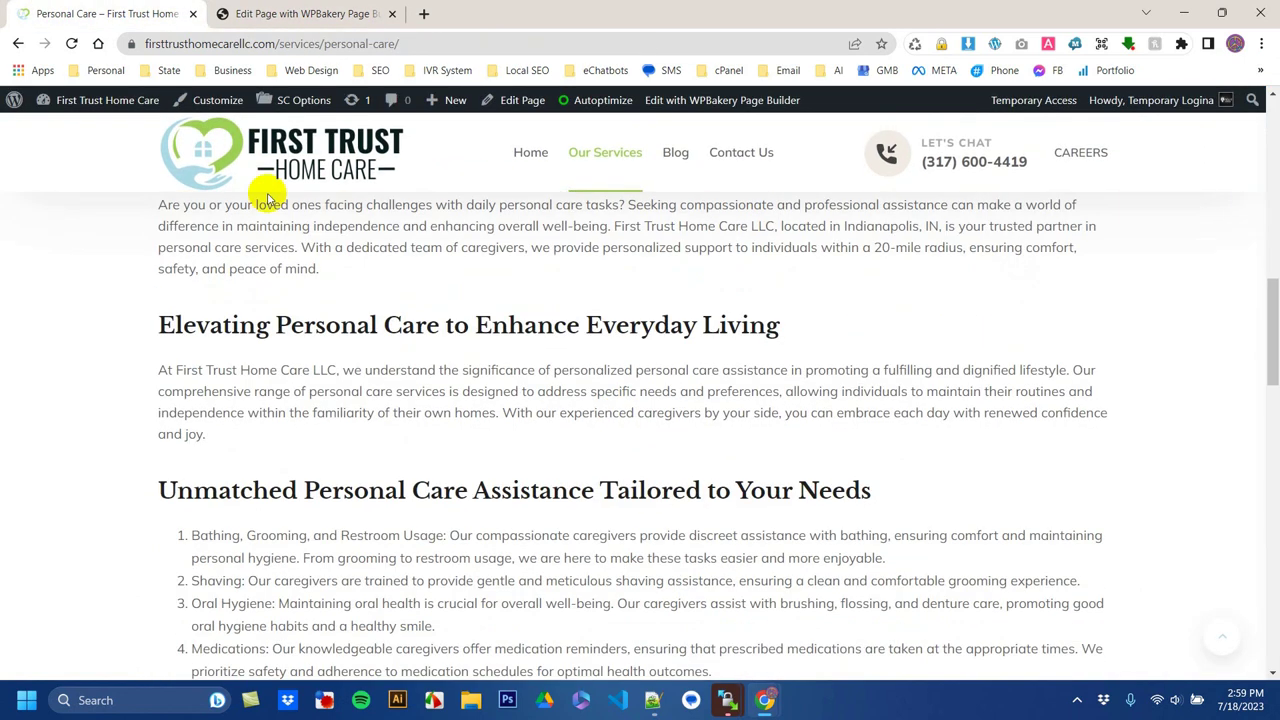
scroll(266, 194, up, 2)
drag(495, 328, 174, 323)
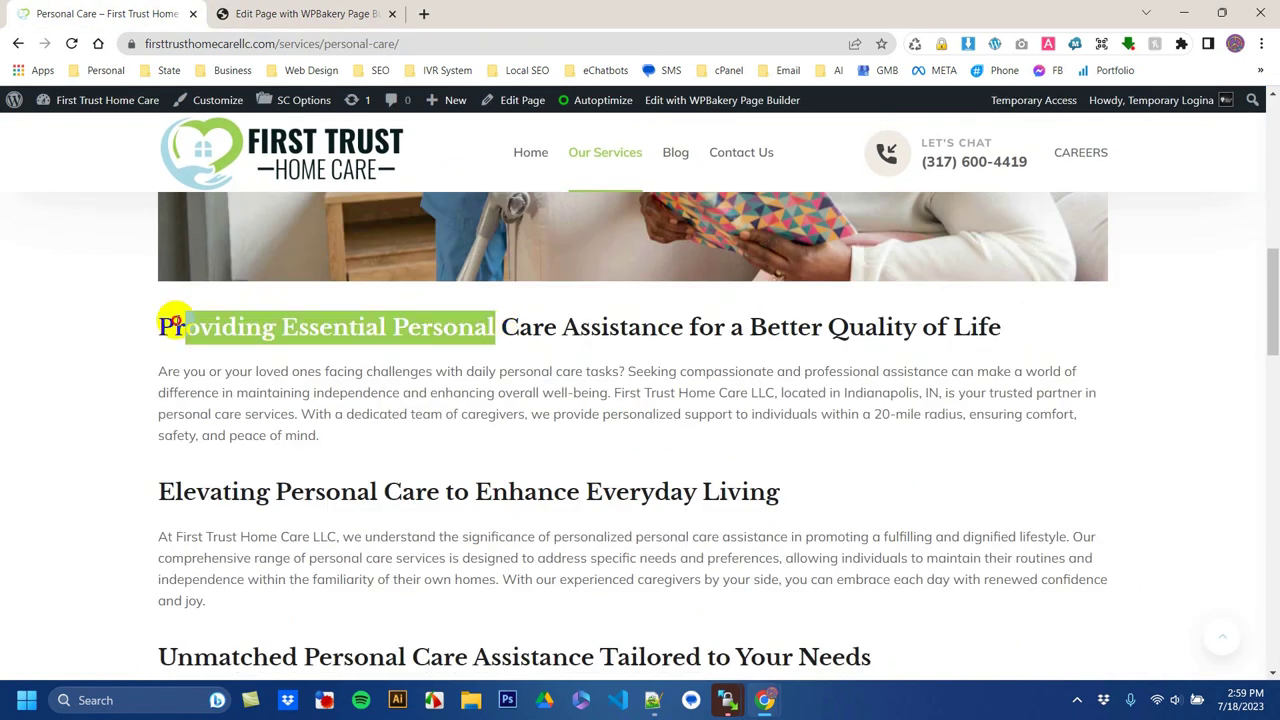
right_click(700, 465)
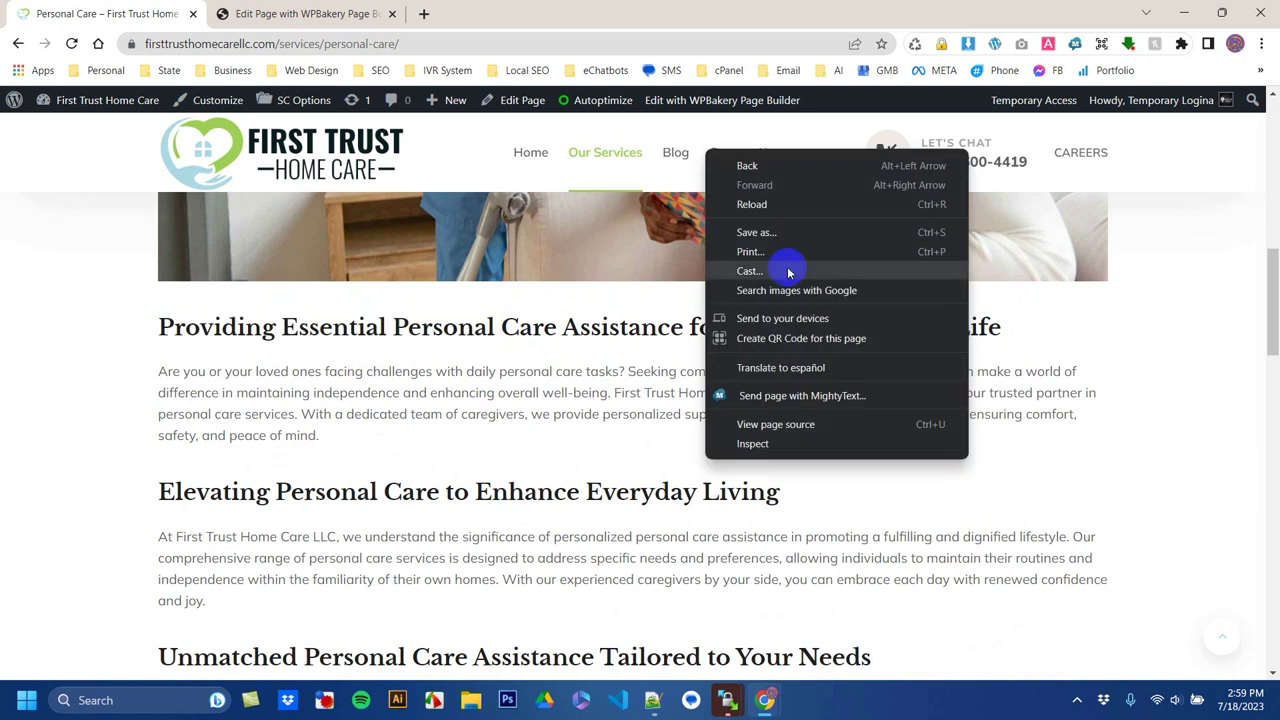
click(772, 208)
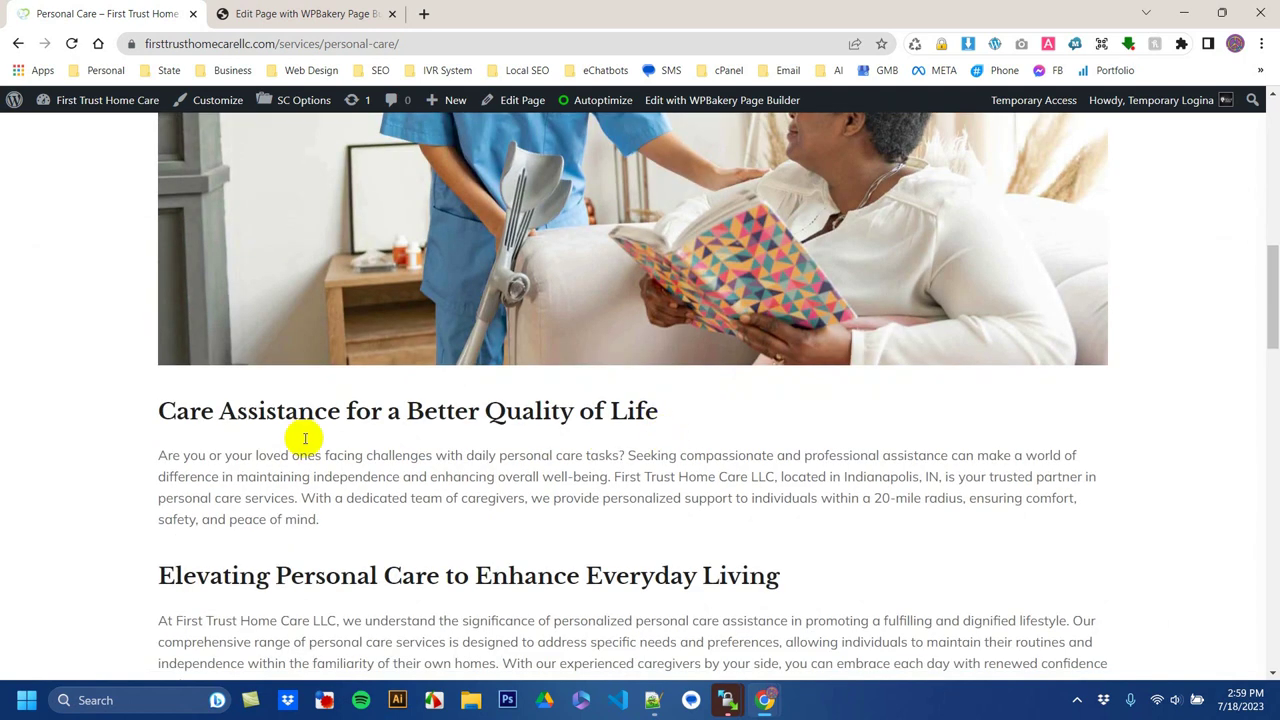
click(255, 13)
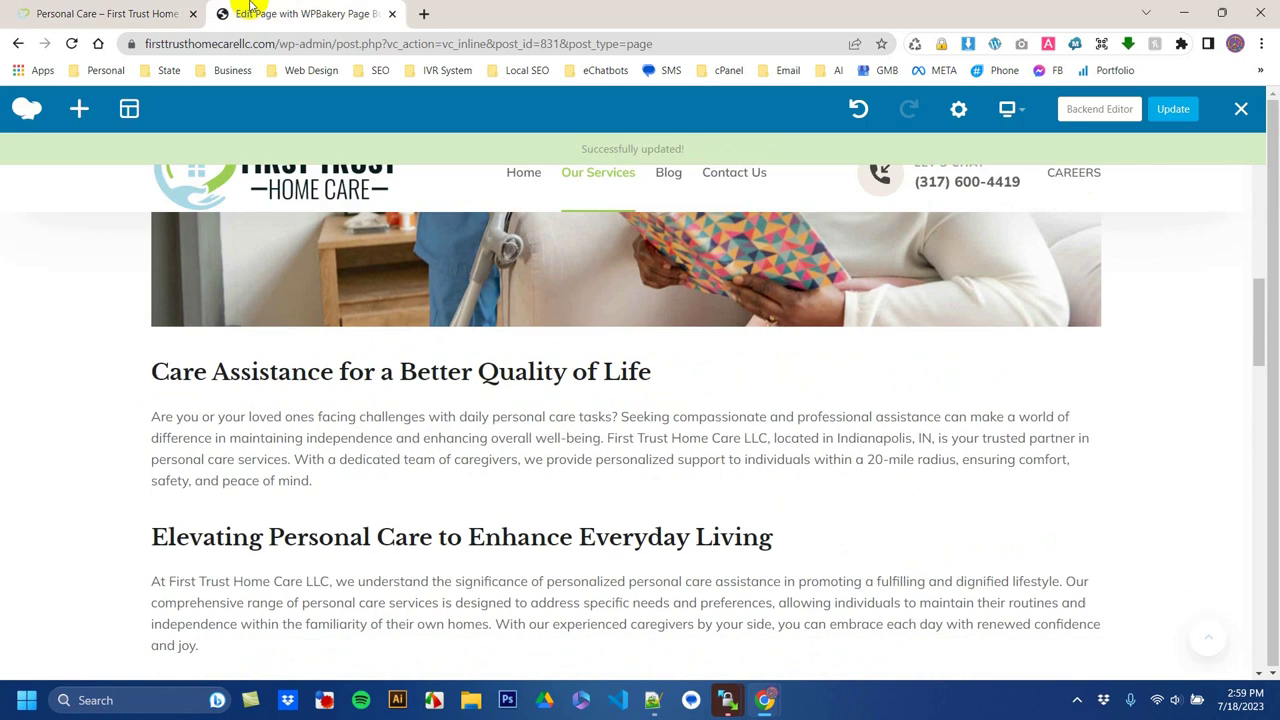
mouse_move(1000, 110)
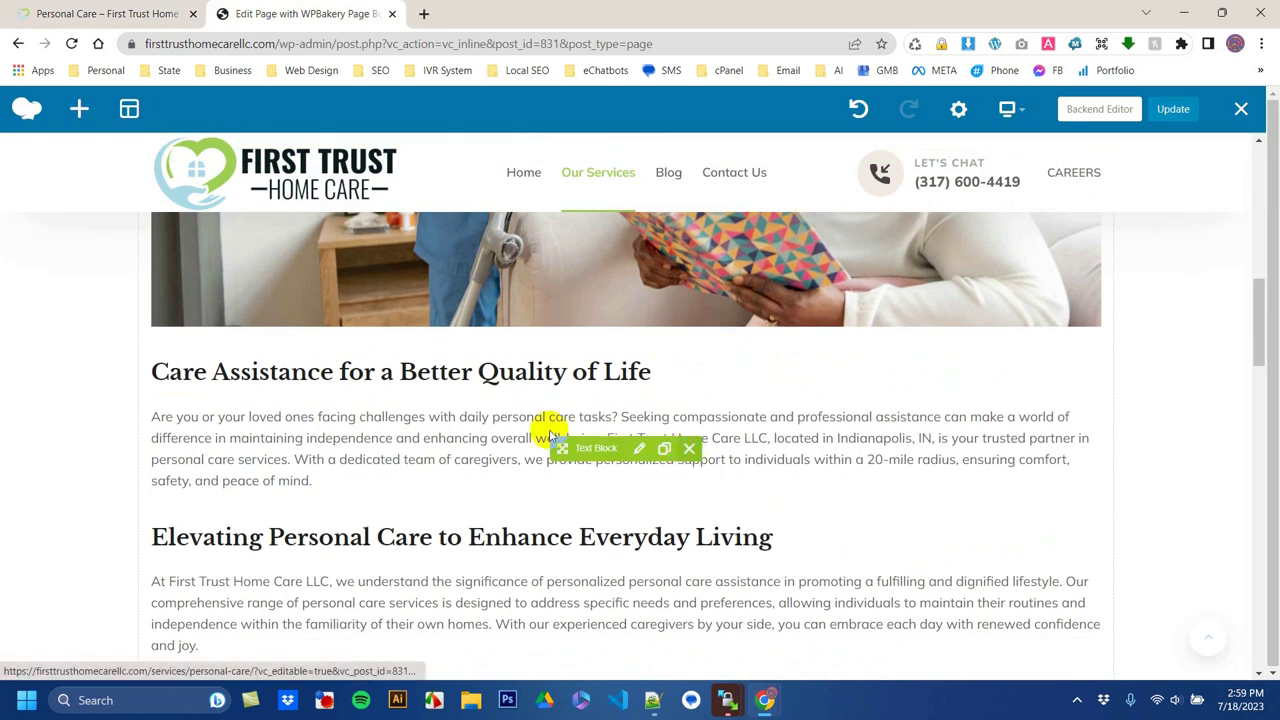
Step: Set the heading below the main image to "Providing Essential Personal Care Assistance for a Better Quality of Life" and update the page
click(640, 378)
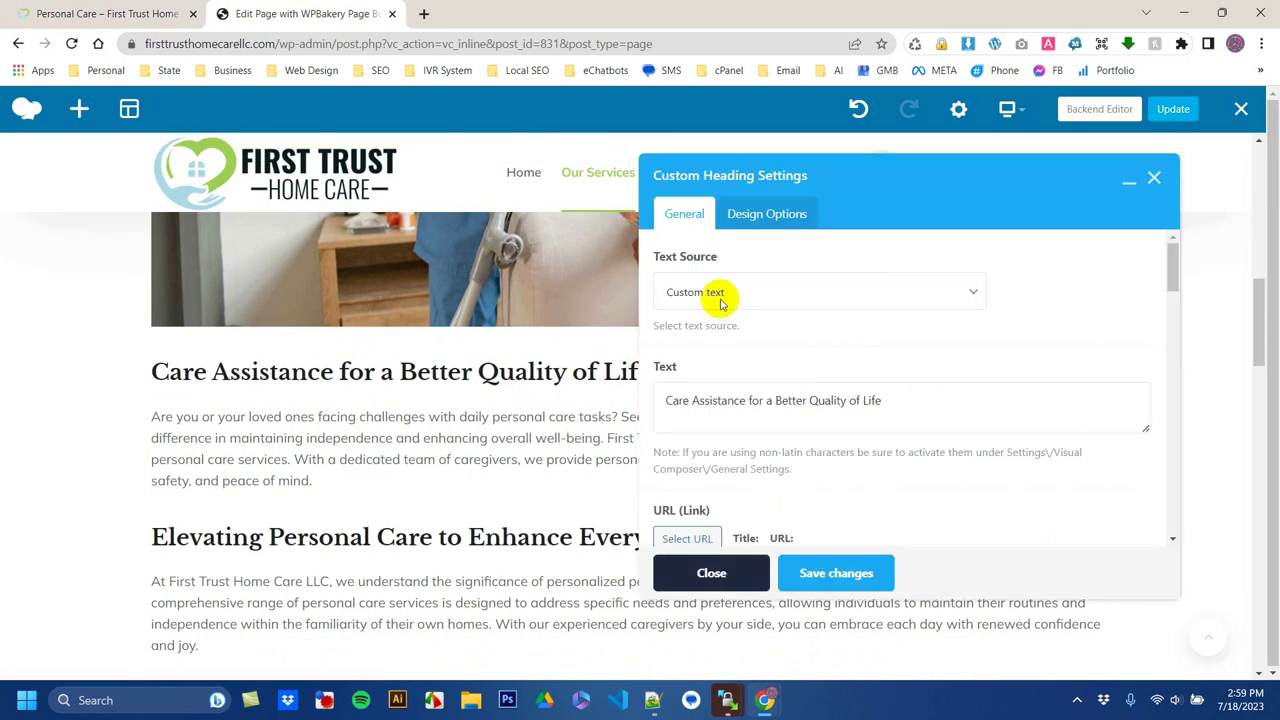
key(ctrl+v)
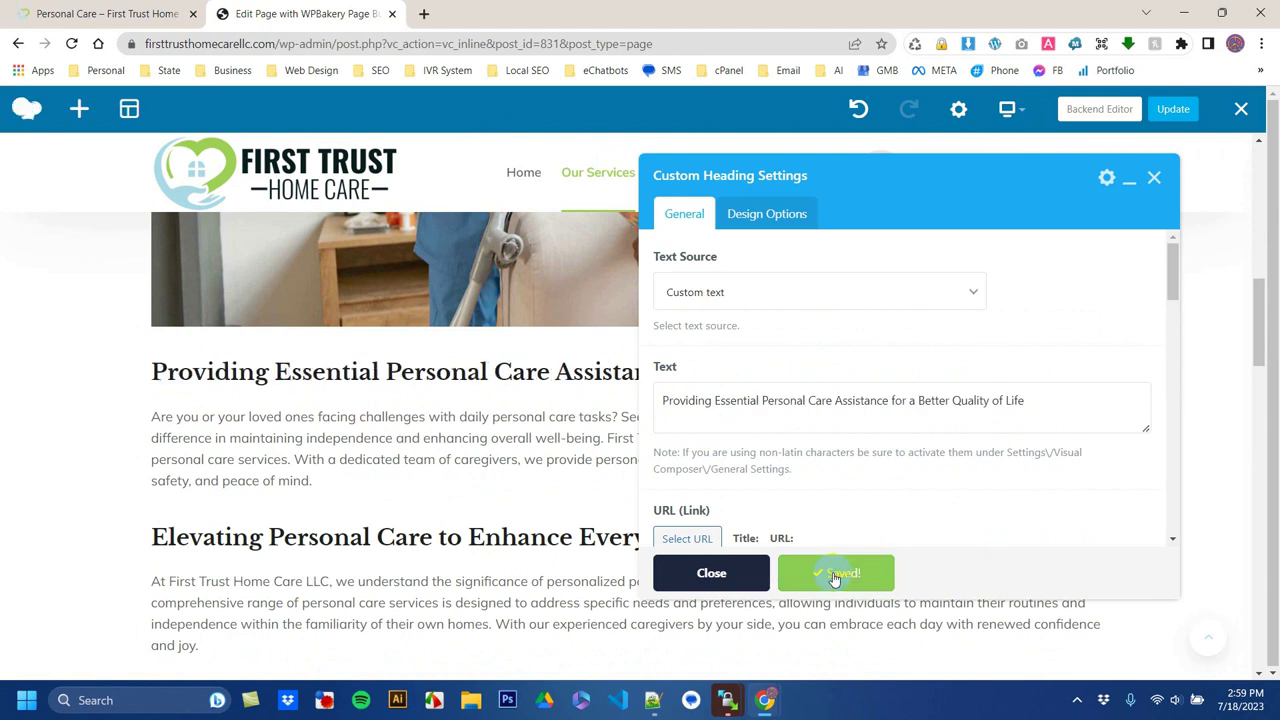
click(749, 574)
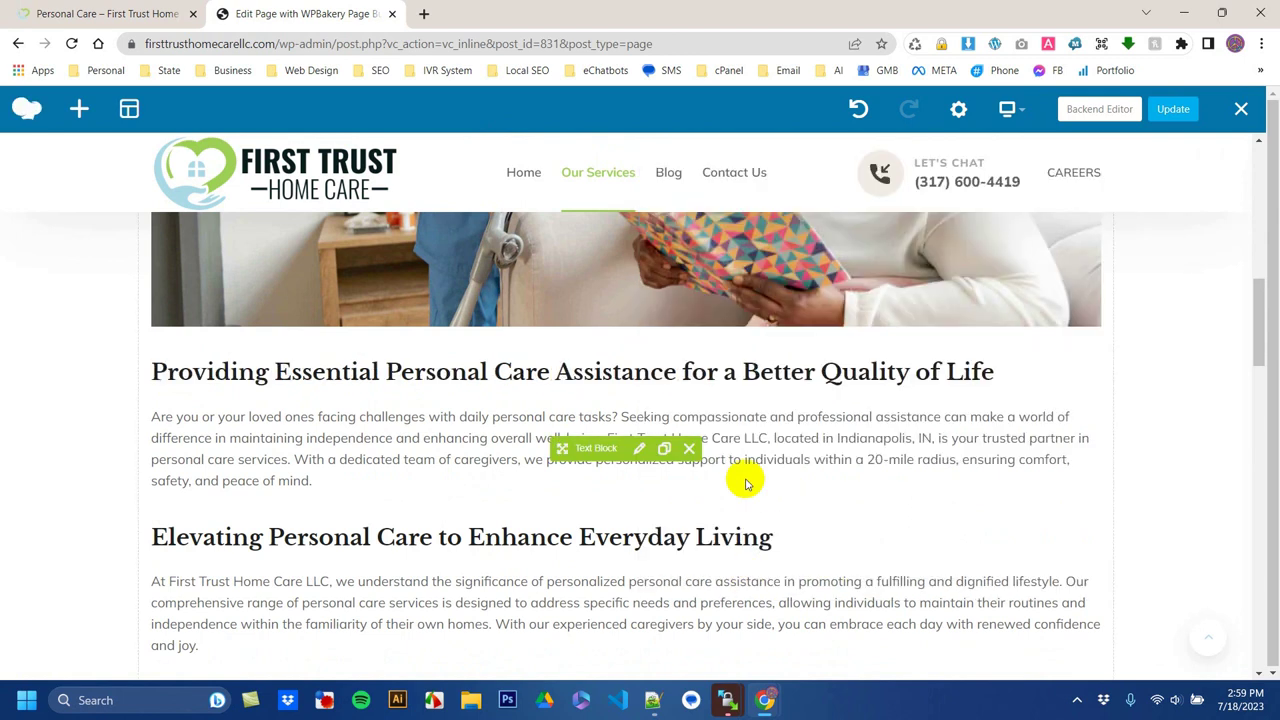
click(1175, 112)
Step: Reload the live Personal Care page and check the heading below the main image, the FAQ section and the banner title
click(8, 10)
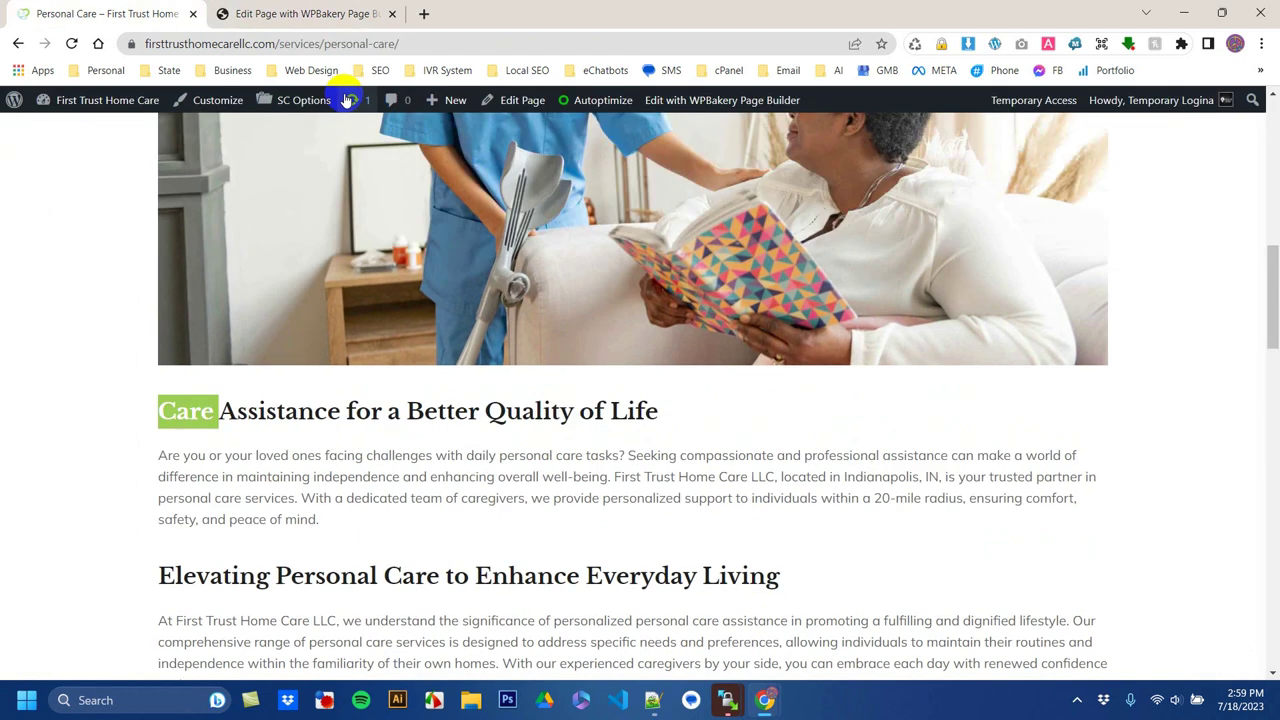
click(403, 43)
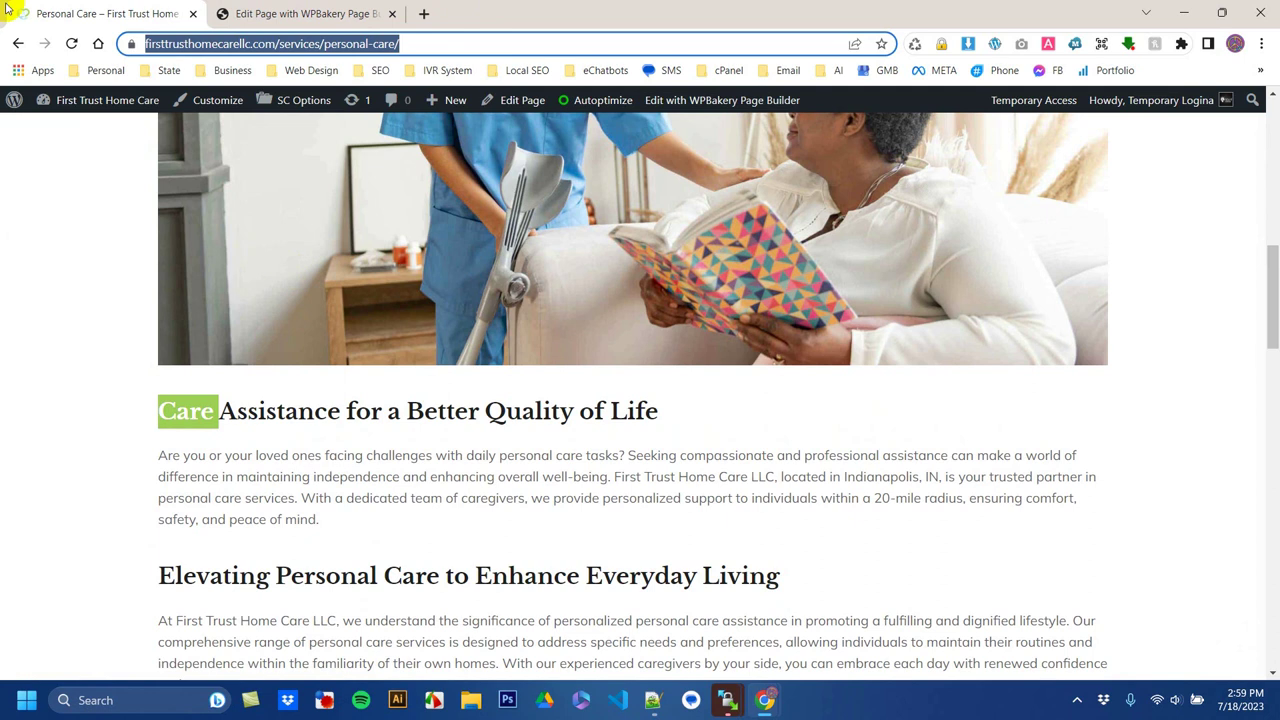
click(71, 43)
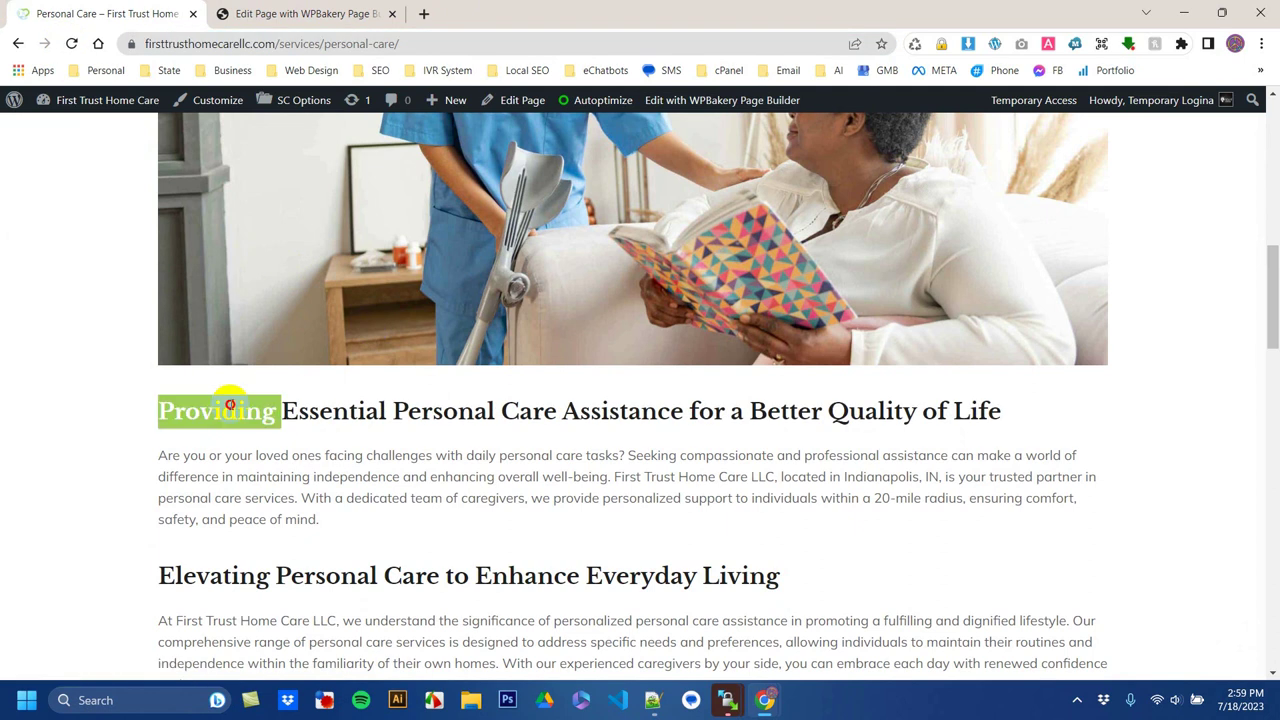
triple_click(230, 405)
scroll(230, 404, down, 10)
scroll(230, 404, down, 10)
scroll(443, 443, up, 9)
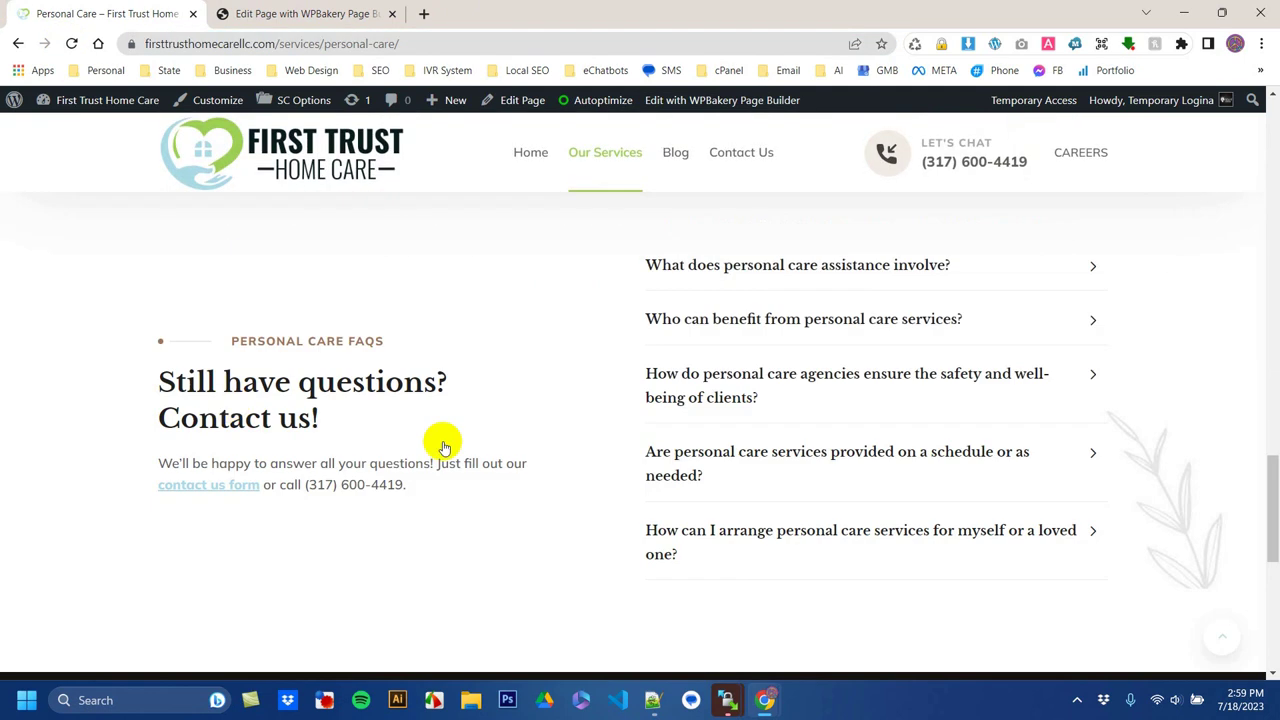
scroll(458, 416, up, 15)
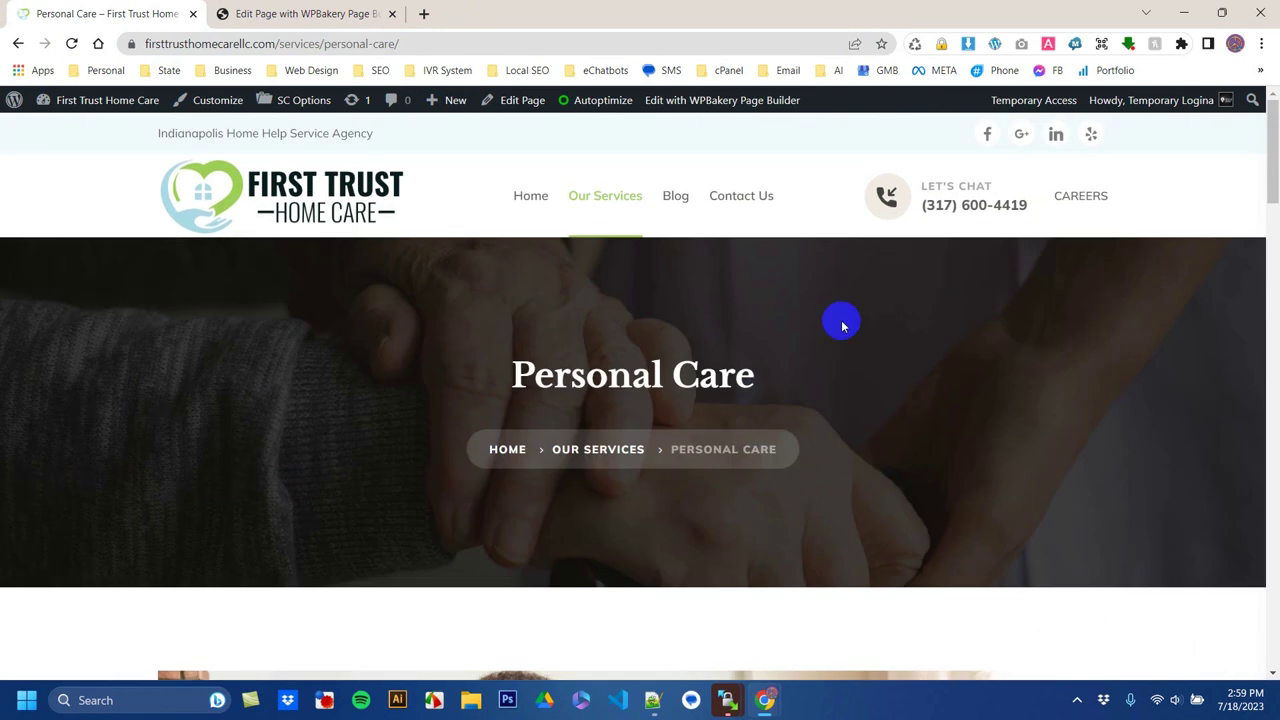
triple_click(514, 406)
triple_click(564, 388)
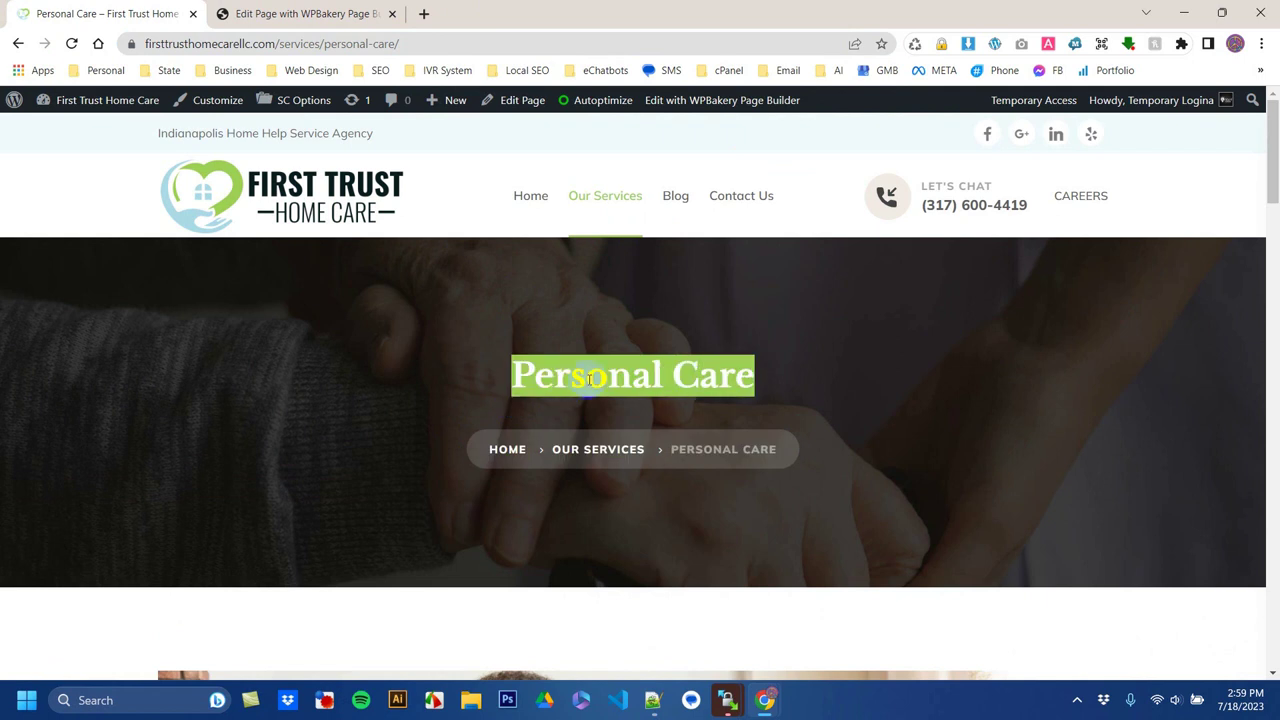
Step: Return to the Personal Care page's frontend editor and exit it to the live page
key(ctrl+Tab)
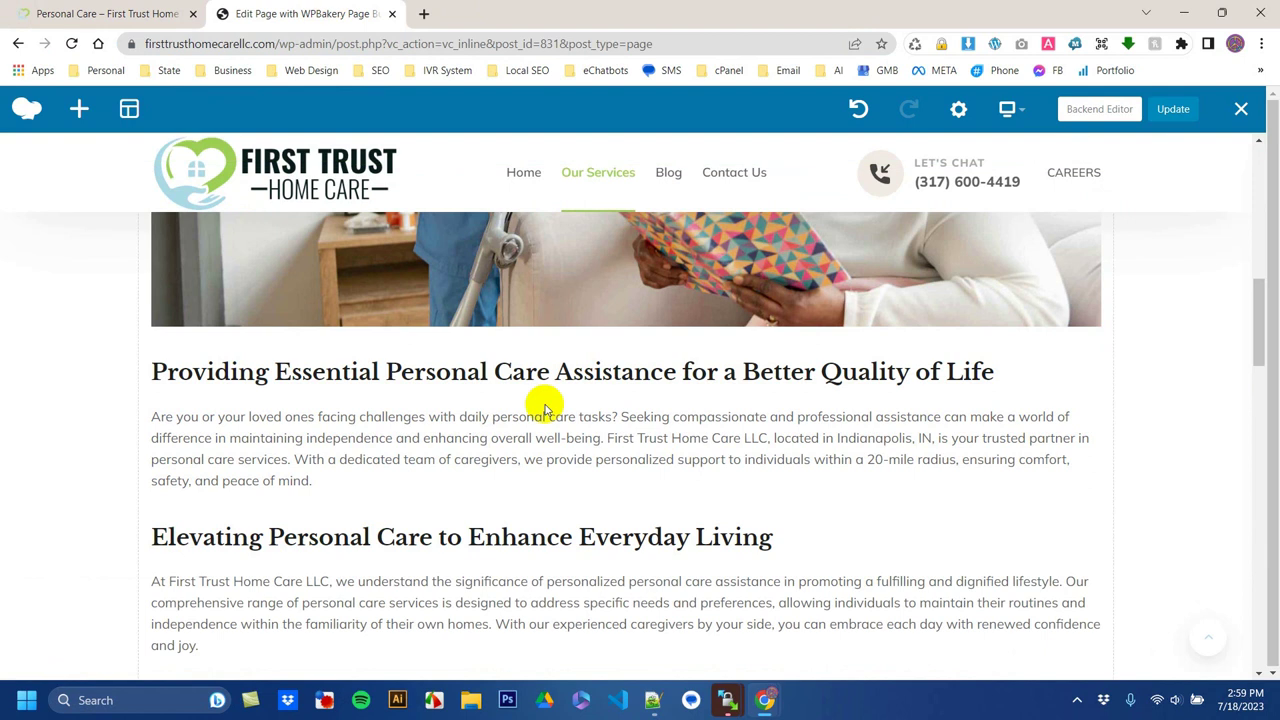
scroll(546, 410, up, 10)
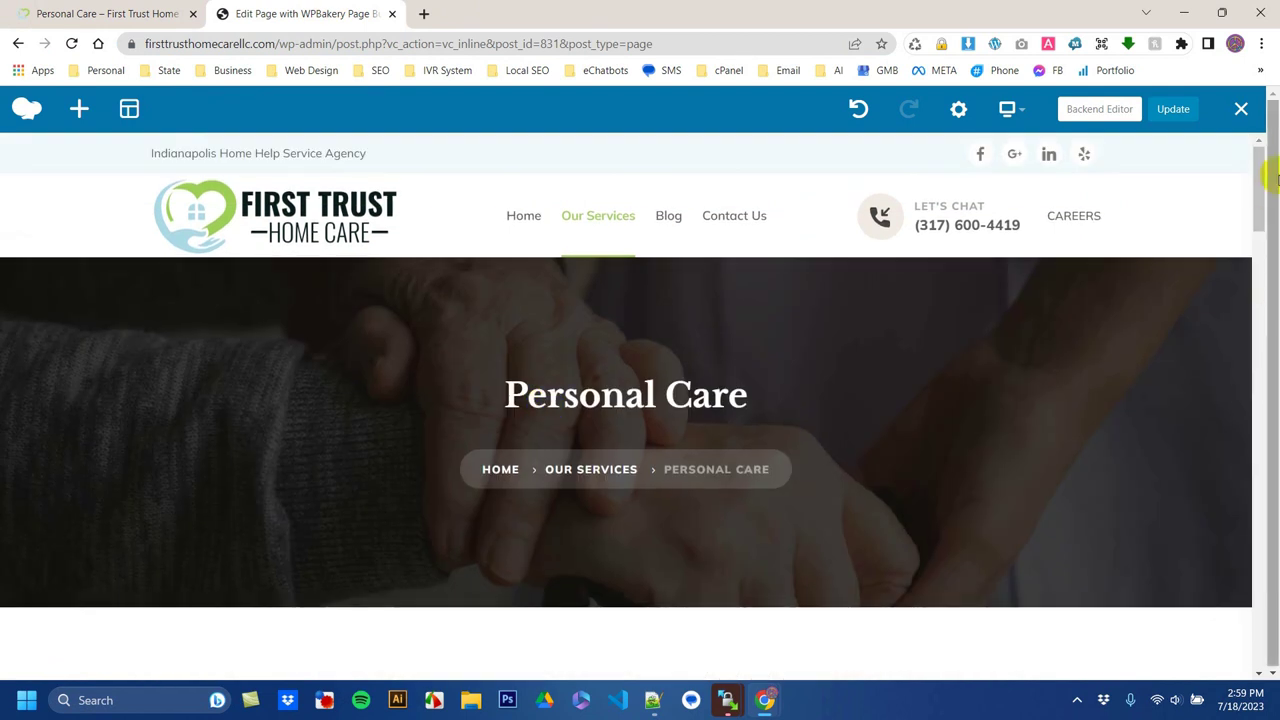
click(1241, 109)
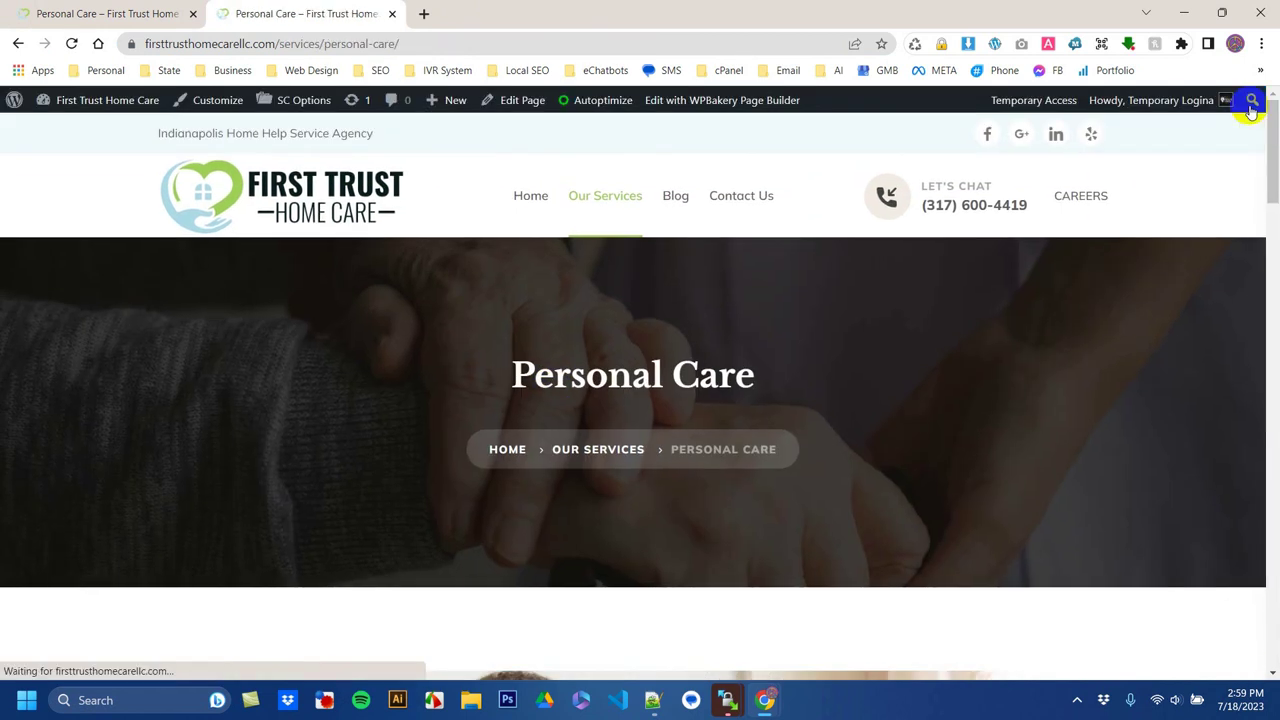